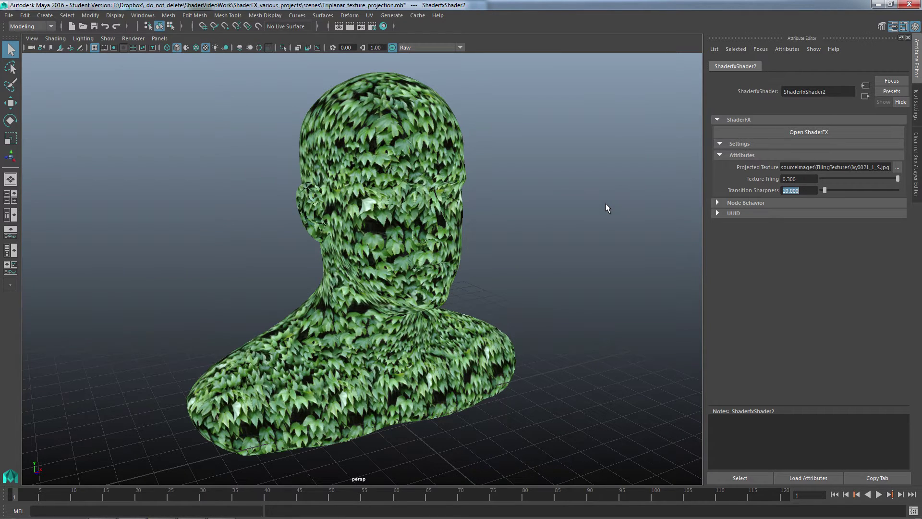
- Examine the ivy projection on the bust up close, from the front, from the side and from above
mouse_move(396, 227)
left_mouse_down("alt")
mouse_move(494, 226)
mouse_move(488, 268)
mouse_move(440, 255)
mouse_move(362, 211)
mouse_move(355, 245)
mouse_move(403, 243)
mouse_move(382, 221)
left_mouse_up("alt")
middle_click_drag(382, 221, 376, 279, "alt")
right_click_drag(376, 278, 477, 304, "alt")
mouse_move(473, 303)
left_mouse_down("alt")
mouse_move(499, 303)
mouse_move(491, 303)
left_mouse_up("alt")
right_click_drag(491, 303, 415, 285, "alt")
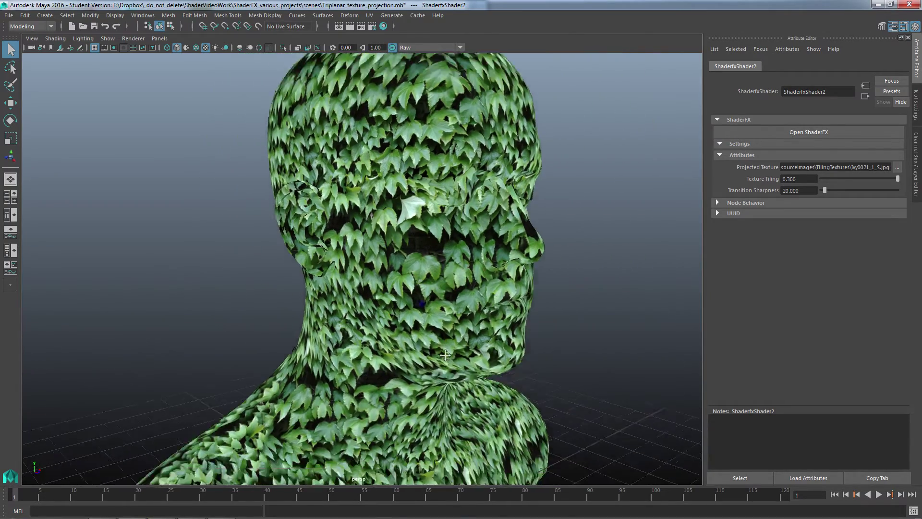
middle_click_drag(415, 285, 418, 182, "alt")
left_click_drag(428, 342, 346, 333, "alt")
right_click_drag(439, 334, 282, 291, "alt")
left_click_drag(329, 291, 293, 284, "alt")
middle_click_drag(297, 287, 313, 316, "alt")
left_click_drag(312, 316, 331, 330, "alt")
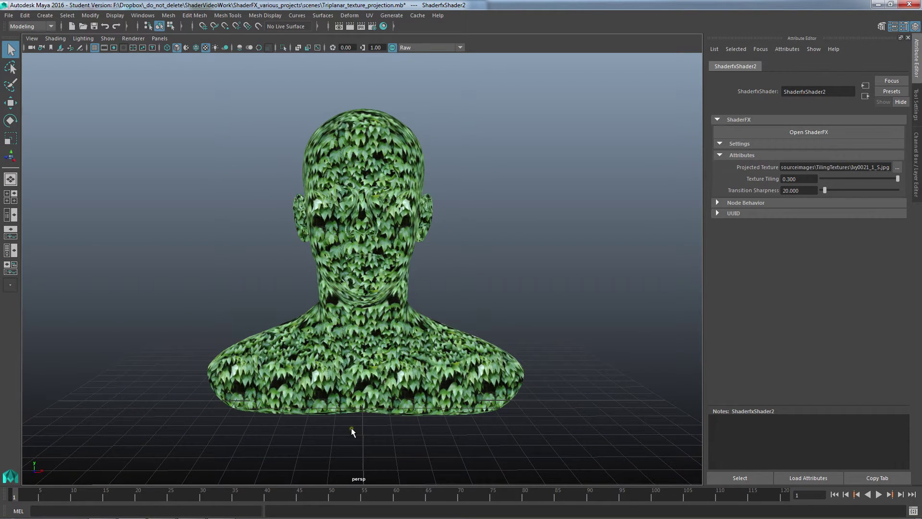
left_click_drag(269, 394, 371, 370, "alt")
left_click_drag(391, 262, 396, 292, "alt")
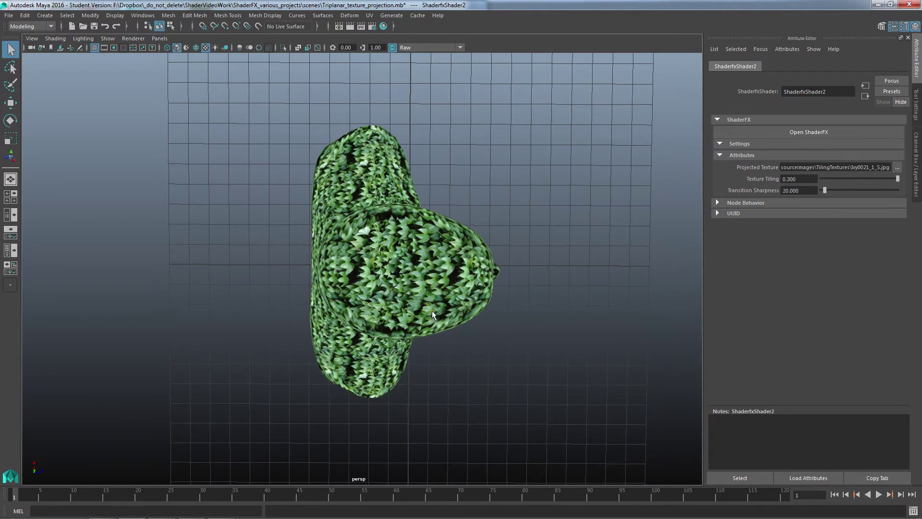
left_click_drag(494, 361, 531, 288, "alt")
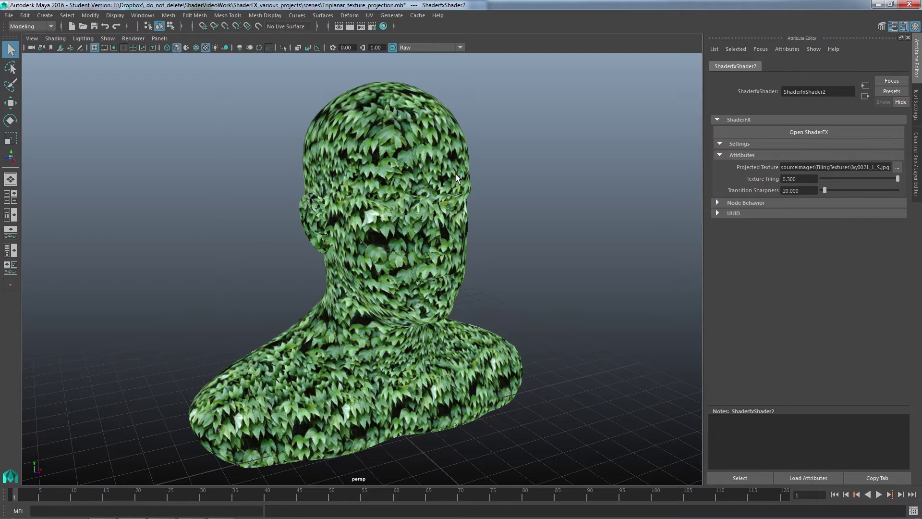
- Select the bust to inspect its mesh wireframe and clear the selection
left_click(411, 188)
left_click(518, 204)
left_click(433, 217)
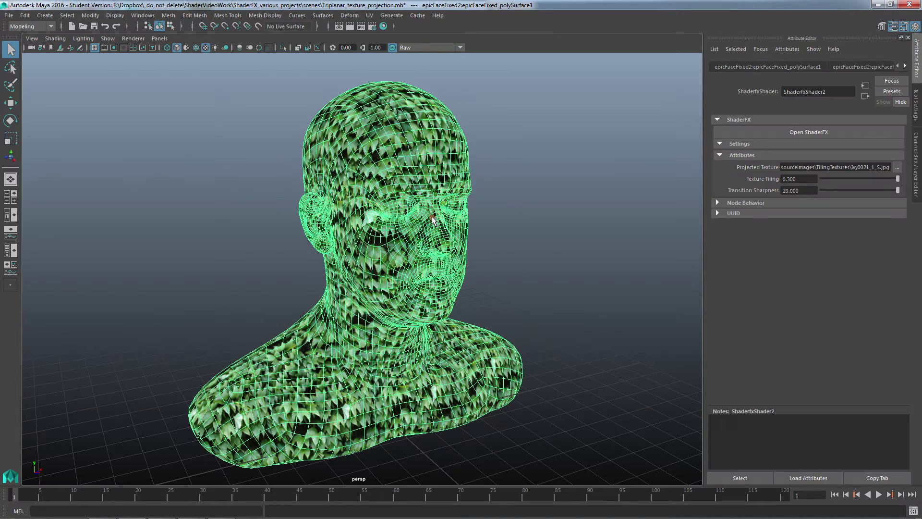
left_click_drag(532, 430, 498, 357, "alt")
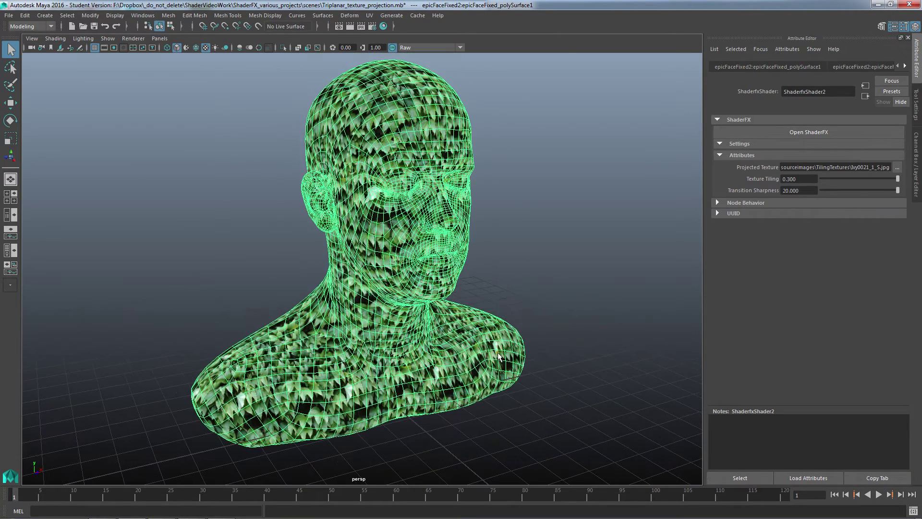
left_click(556, 288)
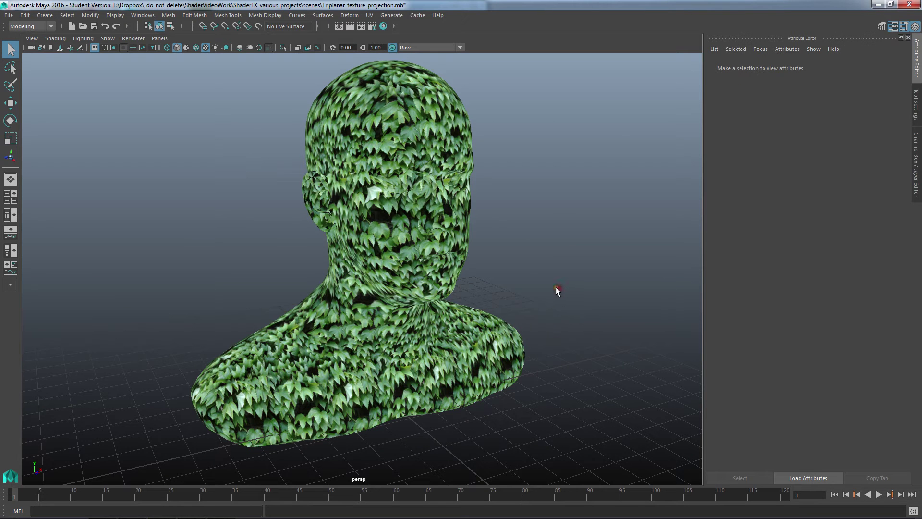
- Set the Texture Tiling of the bust's shader to 0.5 and select the shader node
middle_click_drag(526, 241, 526, 246, "alt")
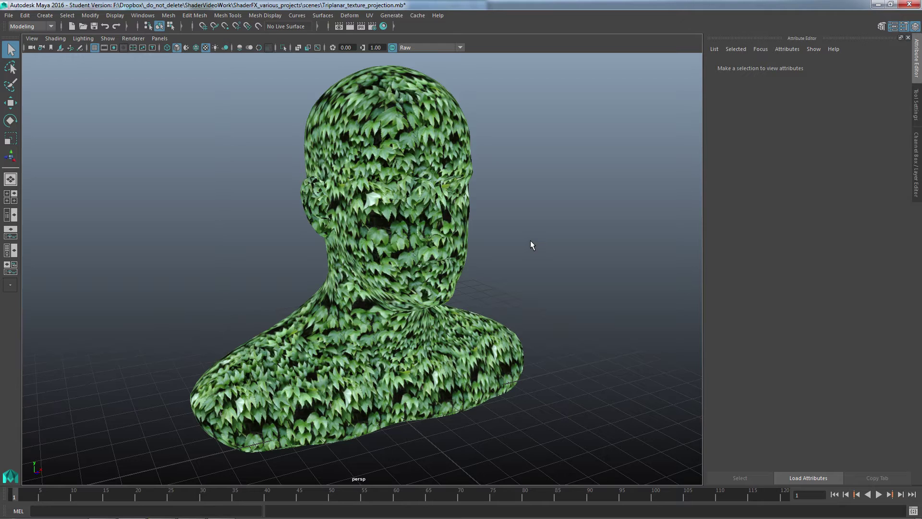
left_click_drag(530, 243, 301, 236, "alt")
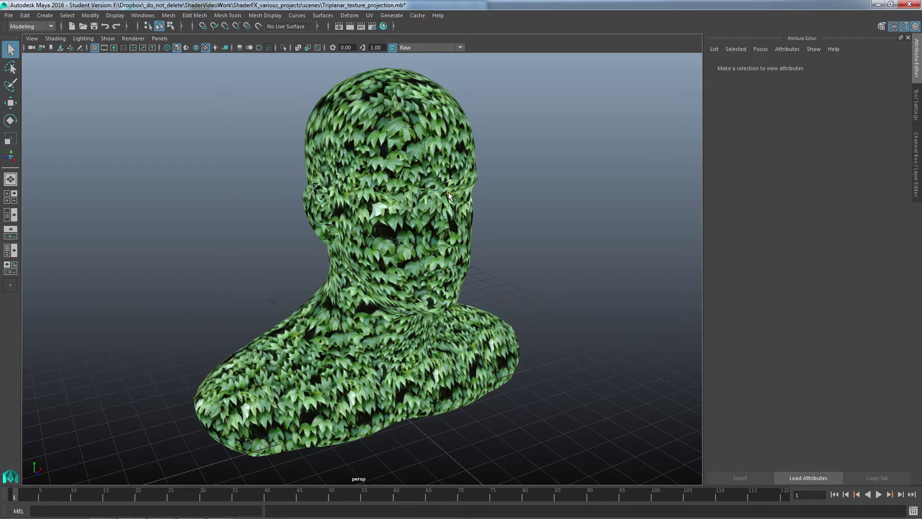
left_click_drag(465, 183, 518, 238, "alt")
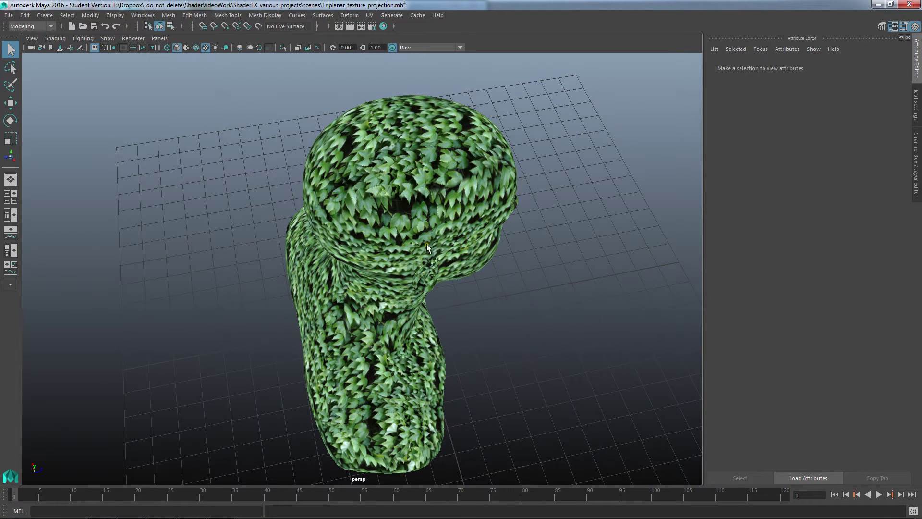
left_click_drag(423, 290, 393, 208, "alt")
left_click_drag(489, 282, 463, 289, "alt")
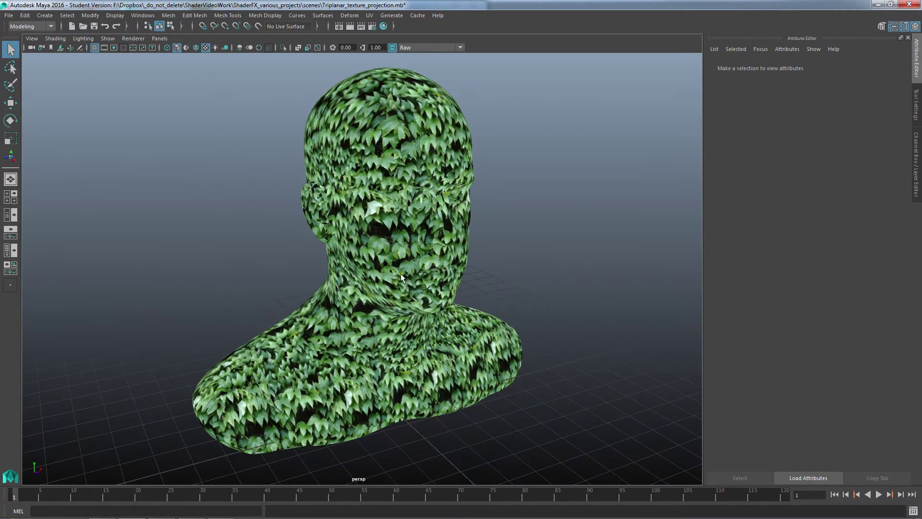
left_click(442, 349)
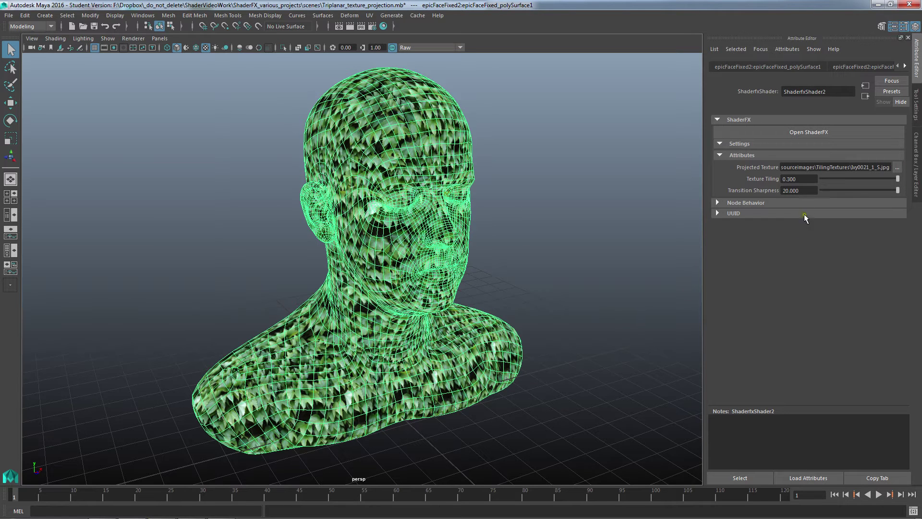
double_click(791, 178)
type("0.5")
key("Return")
left_click(740, 477)
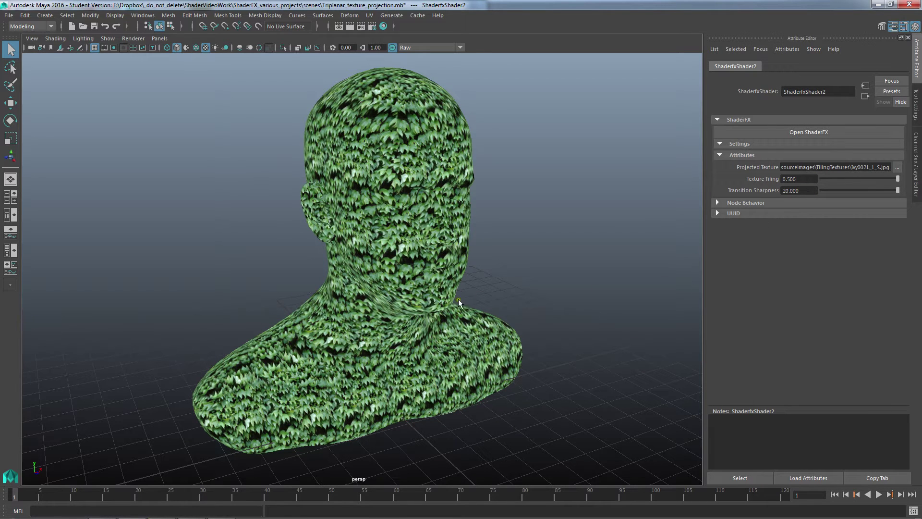
- Switch to IrfanView to view the baked texture LerpOp.png, and return to Maya to examine the ivy on the head
left_click(192, 510)
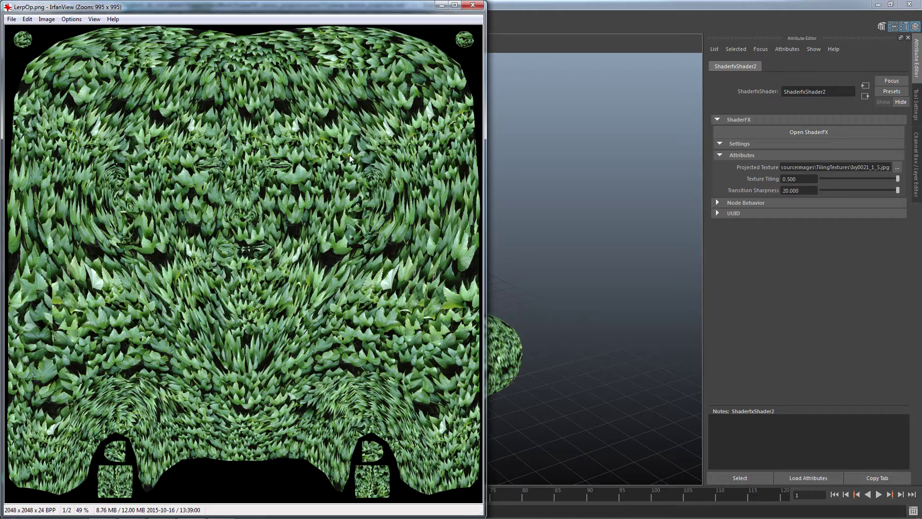
left_click(576, 9)
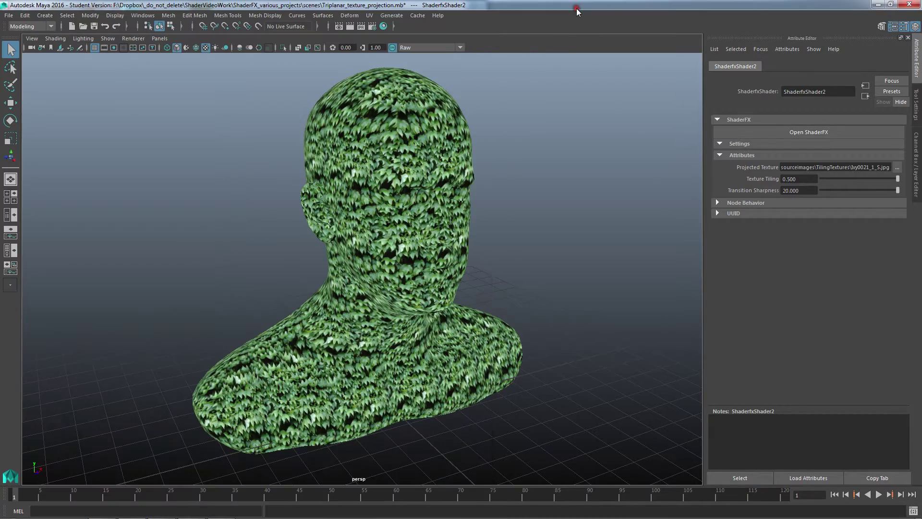
right_click_drag(363, 135, 521, 169, "alt")
middle_click_drag(520, 168, 485, 186, "alt")
left_click_drag(485, 186, 438, 175, "alt")
right_click_drag(439, 175, 363, 174, "alt")
left_click_drag(363, 173, 399, 226, "alt")
right_click_drag(399, 226, 350, 326, "alt")
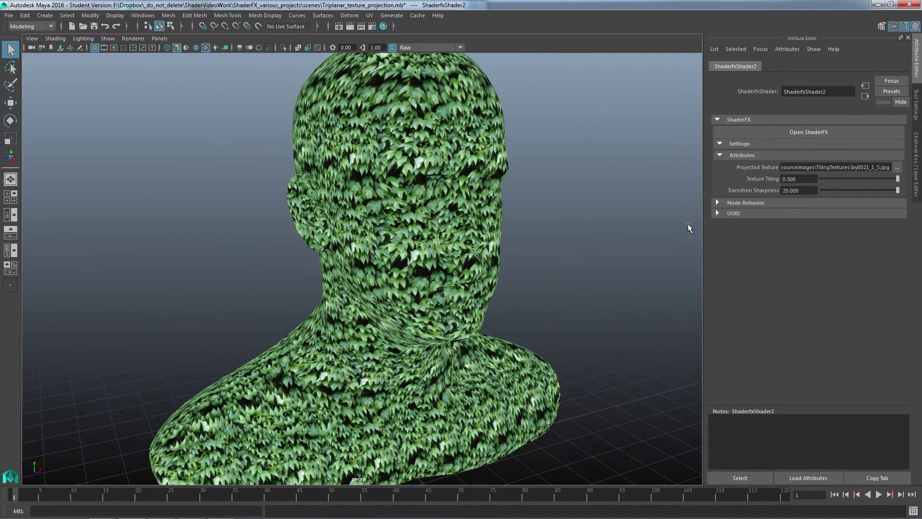
- Set the shader's Transition Sharpness to 5
left_click_drag(815, 191, 760, 189)
type("5")
key("Return")
left_click_drag(422, 229, 445, 243, "alt")
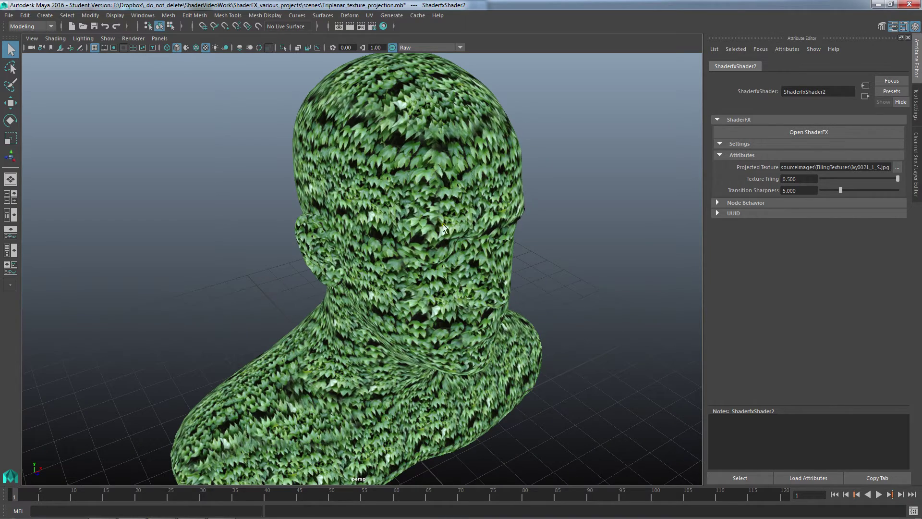
- Set the shader's Texture Tiling to 0.3
left_click_drag(488, 293, 473, 250, "alt")
middle_click_drag(461, 231, 473, 170, "alt")
right_click_drag(300, 235, 362, 269, "alt")
left_click_drag(790, 180, 834, 185)
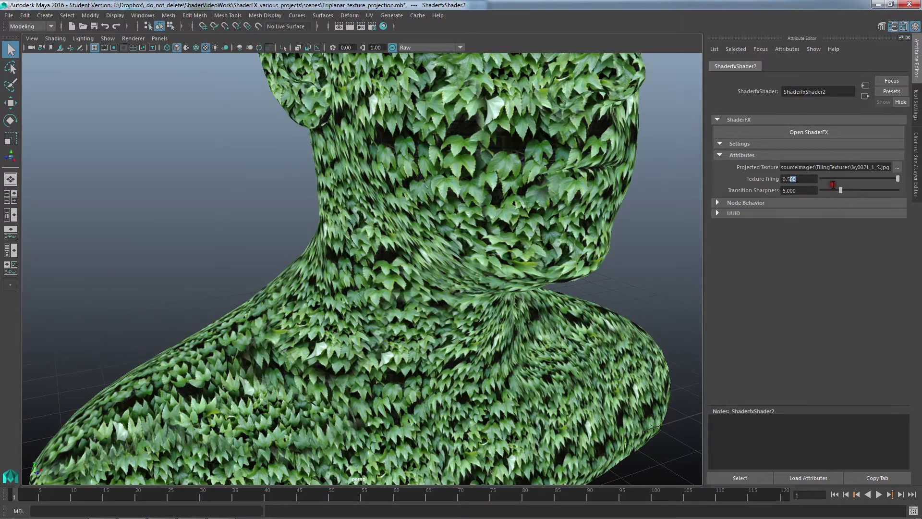
type("3")
key("Return")
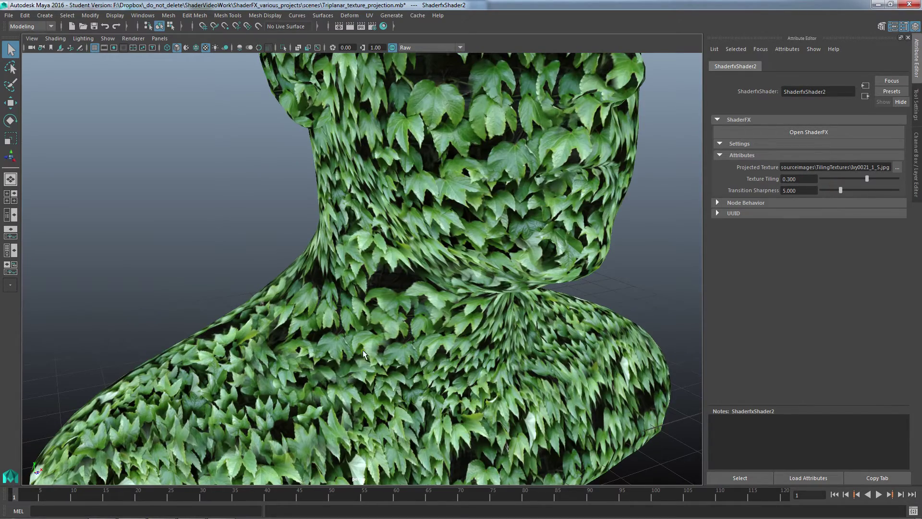
- Examine how the projected ivy textures blend across the bust's shoulder and neck from several close angles
left_click_drag(362, 350, 269, 276, "alt")
middle_click_drag(269, 276, 277, 243, "alt")
right_click_drag(277, 243, 290, 258, "alt")
left_click_drag(290, 258, 413, 225, "alt")
right_click_drag(289, 252, 346, 260, "alt")
left_click_drag(187, 301, 285, 263, "alt")
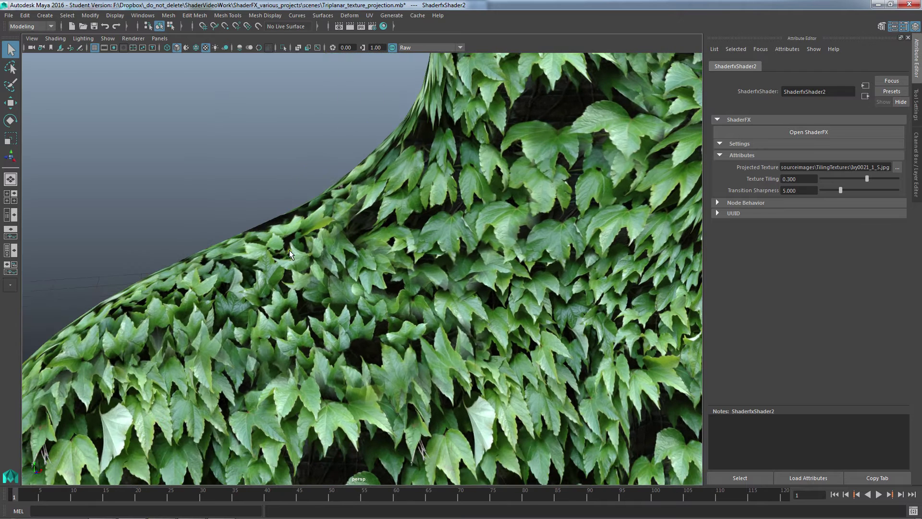
left_click_drag(294, 230, 244, 267, "alt")
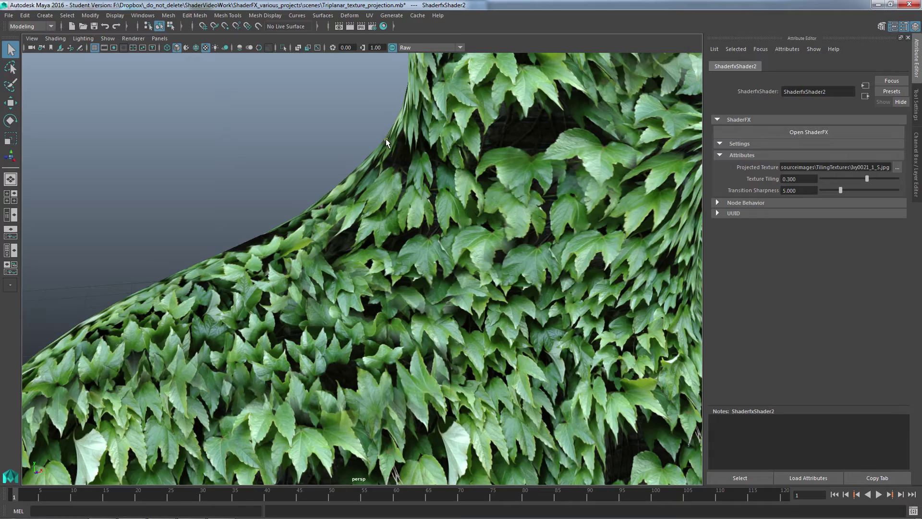
left_click_drag(259, 228, 335, 273, "alt")
middle_click_drag(335, 273, 359, 299, "alt")
left_click_drag(359, 299, 373, 298, "alt")
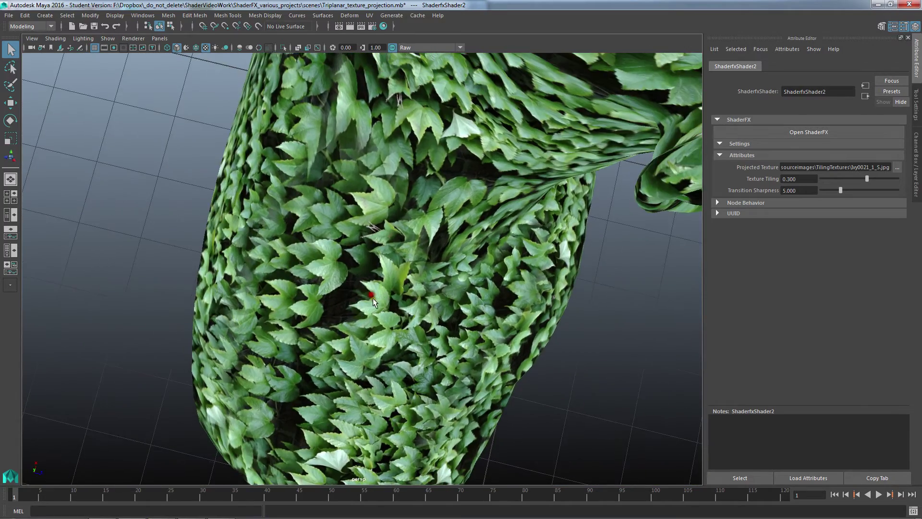
left_click_drag(388, 331, 365, 407, "alt")
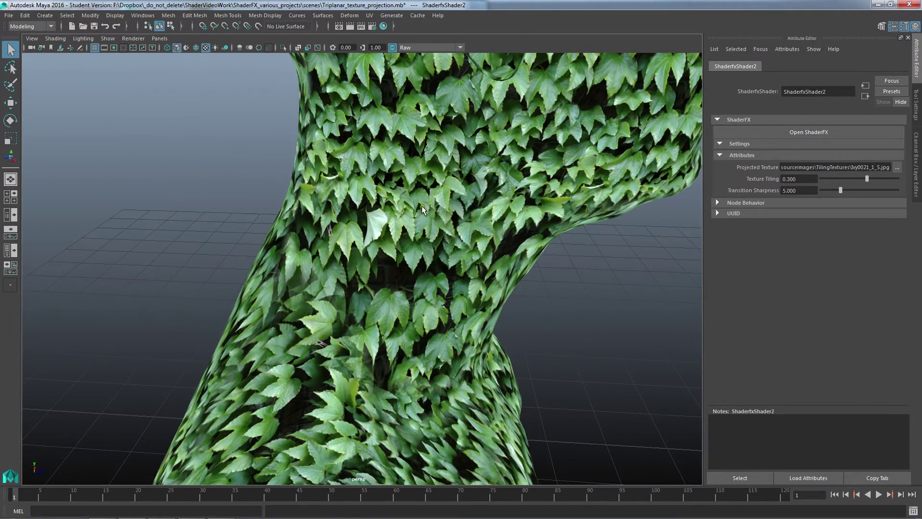
left_click_drag(411, 207, 387, 225, "alt")
right_click_drag(387, 226, 499, 266, "alt")
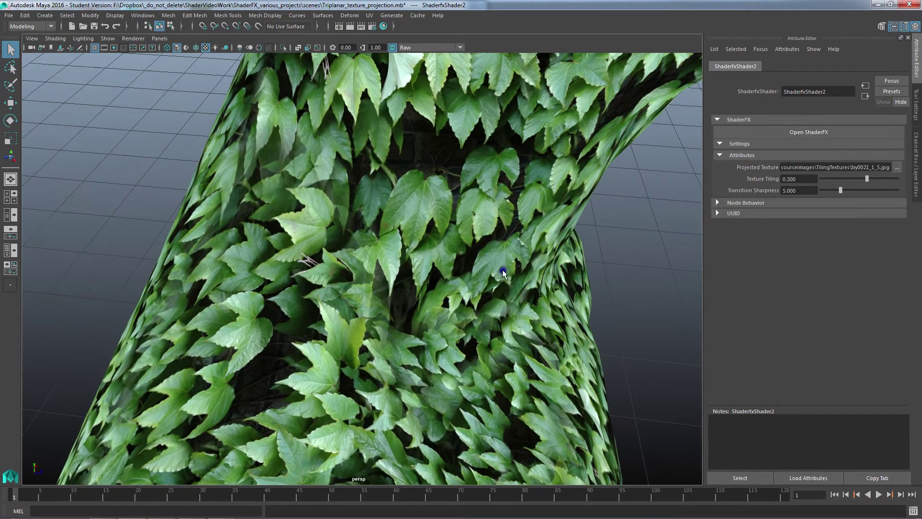
left_click_drag(443, 311, 255, 218, "alt")
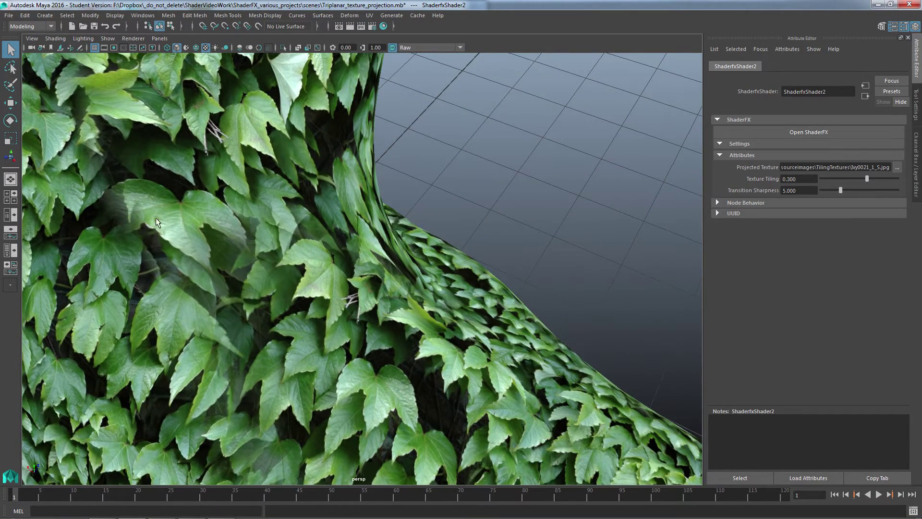
left_click_drag(245, 215, 384, 284, "alt")
- Set the Transition Sharpness to 1 and inspect the texture blending around the neck and shoulder
left_click(750, 189)
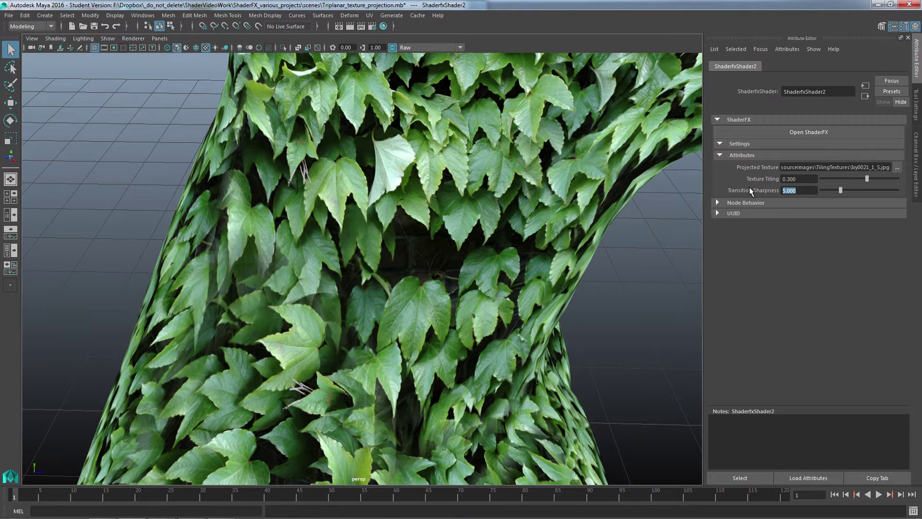
type("1")
key("Return")
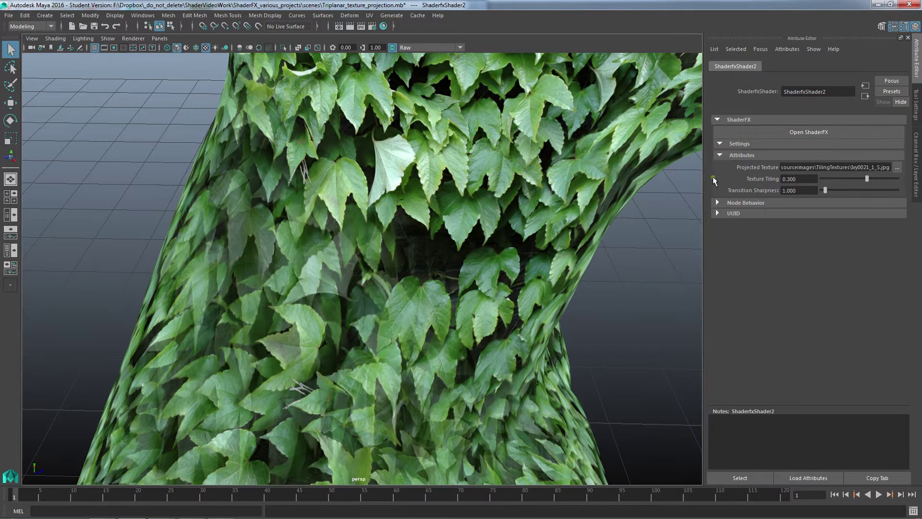
right_click_drag(469, 258, 263, 243, "alt")
left_click_drag(262, 243, 282, 269, "alt")
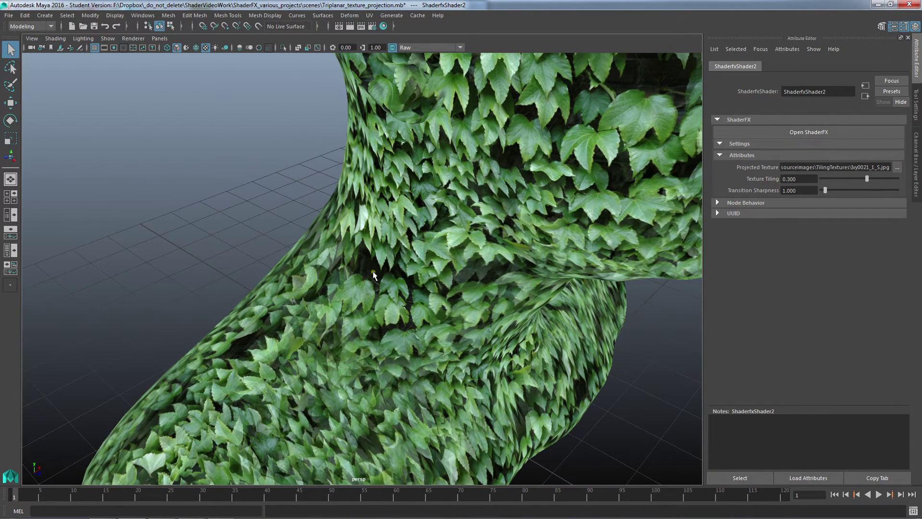
left_click_drag(313, 326, 345, 314, "alt")
- Set the Transition Sharpness to 1000 for the close-up of the neck
right_click_drag(345, 314, 610, 307, "alt")
left_click_drag(825, 190, 740, 191)
type("1000")
key("Return")
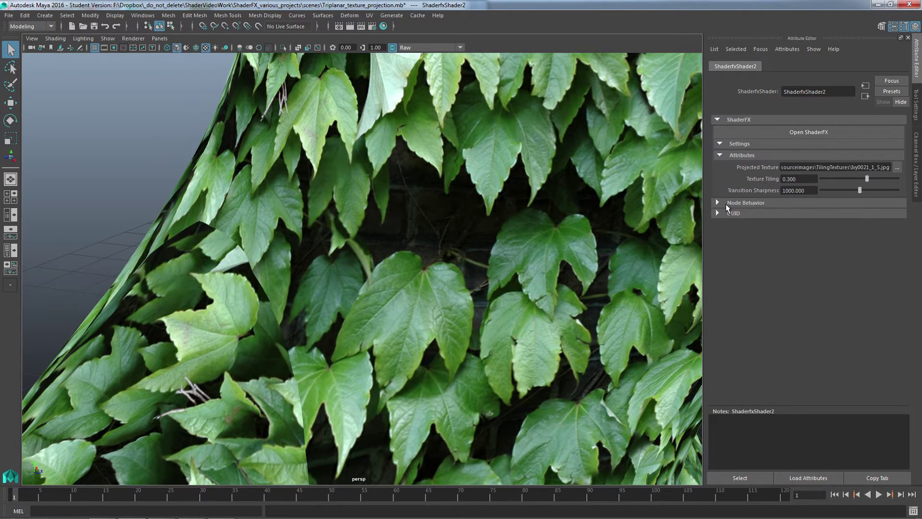
- Examine the borders between the texture projections on the neck and head up close, and check the whole bust
right_click_drag(317, 241, 117, 276, "alt")
left_click_drag(117, 277, 289, 317, "alt")
right_click_drag(289, 317, 429, 344, "alt")
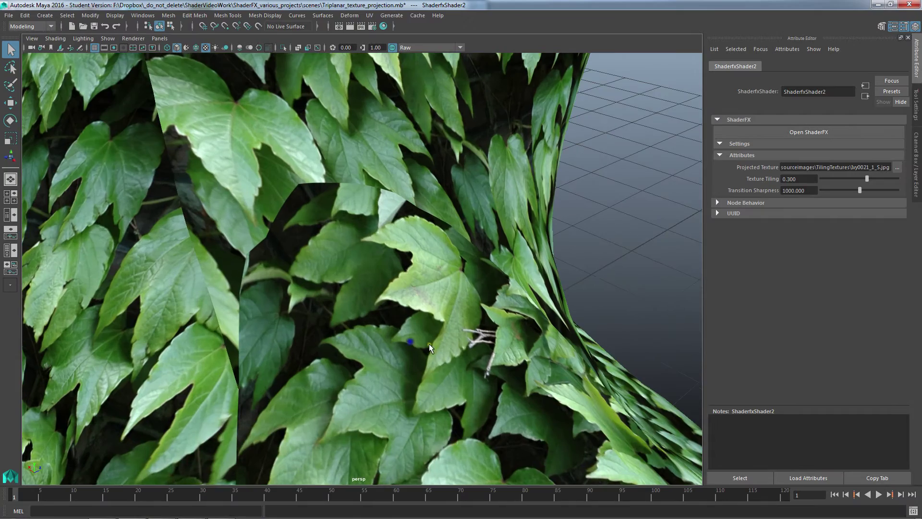
right_click_drag(275, 215, 192, 207, "alt")
left_click_drag(192, 207, 252, 186, "alt")
right_click_drag(251, 185, 437, 183, "alt")
left_click_drag(437, 183, 346, 240, "alt")
right_click_drag(346, 240, 283, 207, "alt")
left_click_drag(283, 208, 372, 255, "alt")
right_click_drag(334, 203, 503, 251, "alt")
left_click_drag(503, 251, 307, 135, "alt")
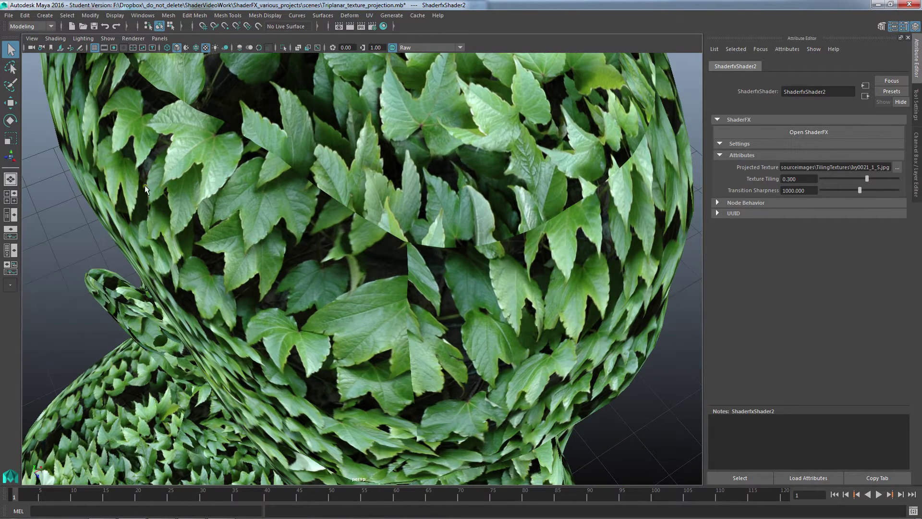
left_click_drag(400, 129, 432, 182, "alt")
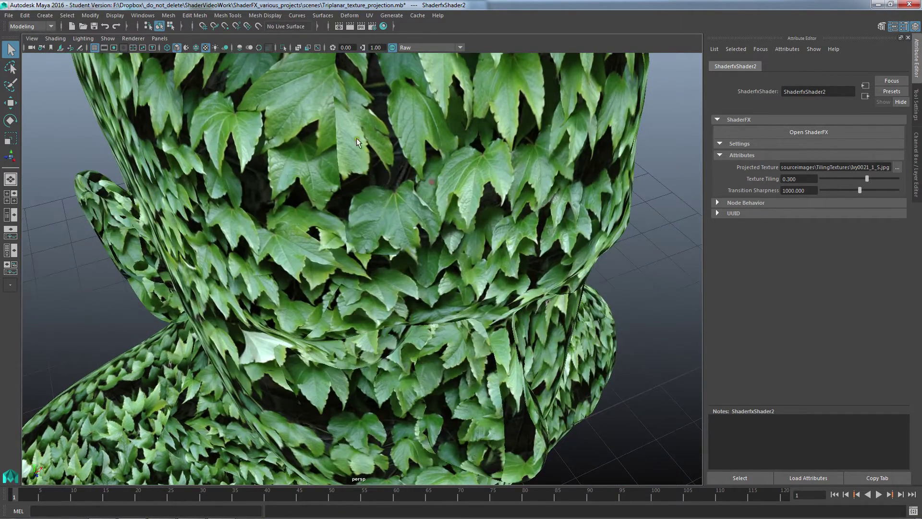
right_click_drag(448, 278, 257, 216, "alt")
left_click_drag(211, 255, 256, 215, "alt")
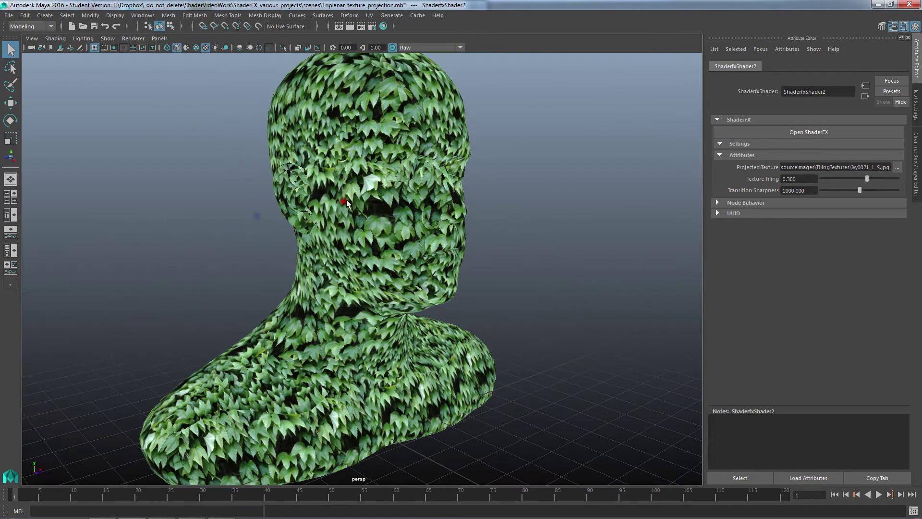
- Set the Transition Sharpness to 10 and choose GravelSpecial0022_1_S.jpg as the Projected Texture
left_click_drag(814, 192, 768, 194)
key("Return")
left_click(900, 169)
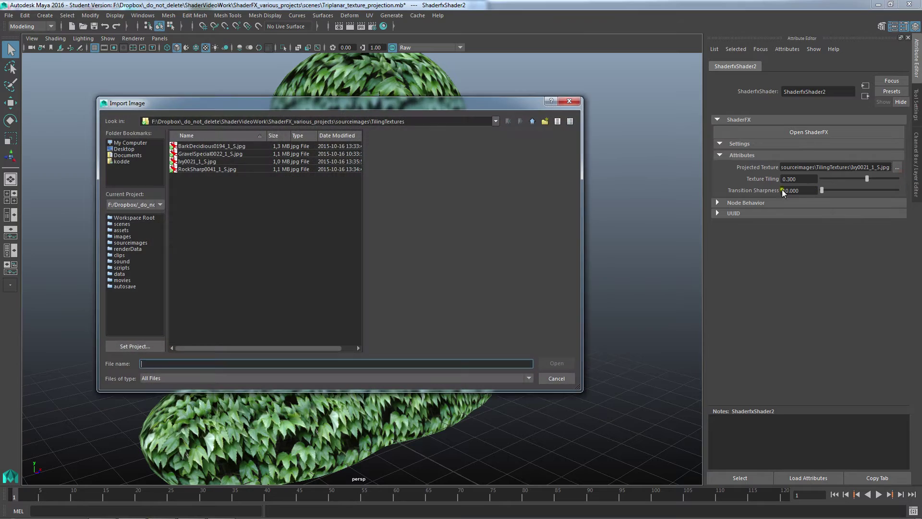
double_click(206, 153)
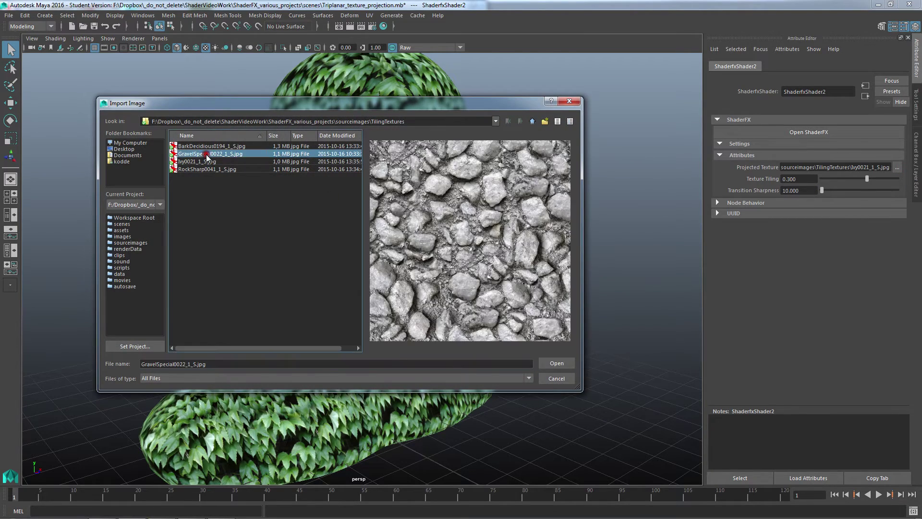
- Examine the gravel projection across the bust's head, neck and shoulders from several angles, both close up and as a whole
left_click_drag(496, 199, 387, 263, "alt")
middle_click_drag(387, 264, 388, 343, "alt")
right_click_drag(388, 342, 527, 295, "alt")
left_click(380, 284)
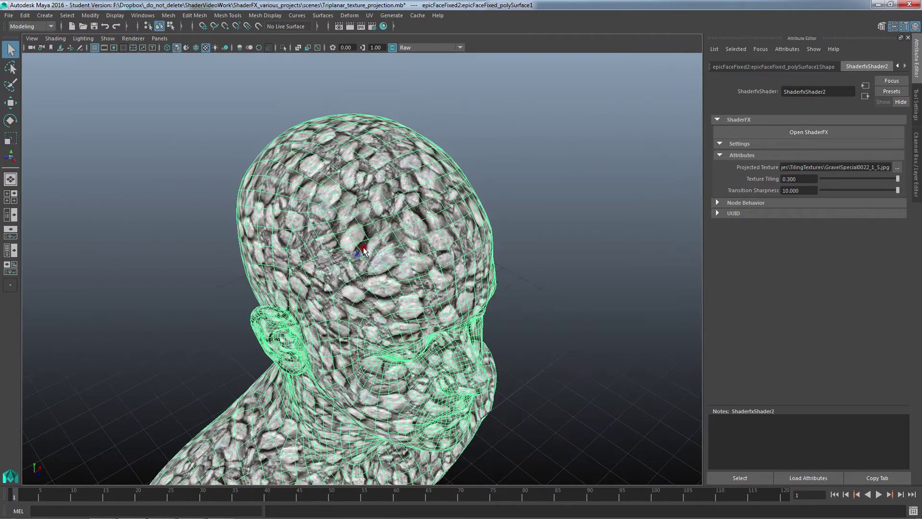
key("e")
left_click_drag(380, 306, 252, 235, "alt")
right_click_drag(252, 236, 169, 280, "alt")
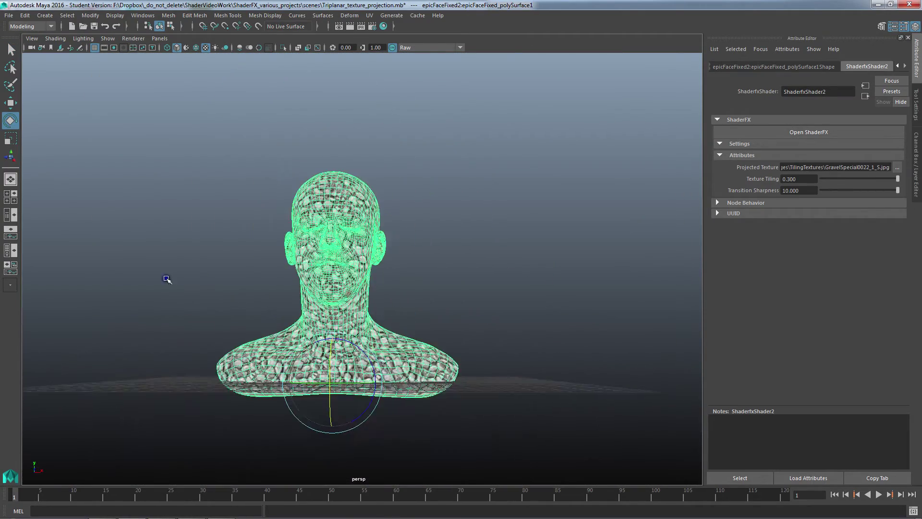
left_click_drag(168, 280, 275, 307, "alt")
right_click_drag(365, 393, 381, 399, "alt")
left_click_drag(380, 398, 384, 281, "alt")
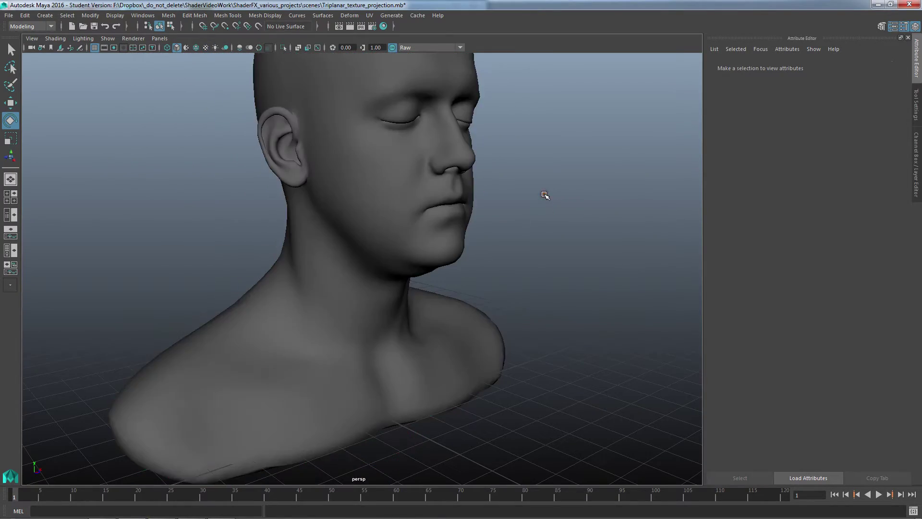
- Select the untextured bust and examine the front of its face, neck and shoulders
left_click_drag(546, 196, 434, 269, "alt")
left_click(357, 238)
key("q")
left_click_drag(357, 239, 390, 244, "alt")
right_click_drag(332, 254, 358, 260, "alt")
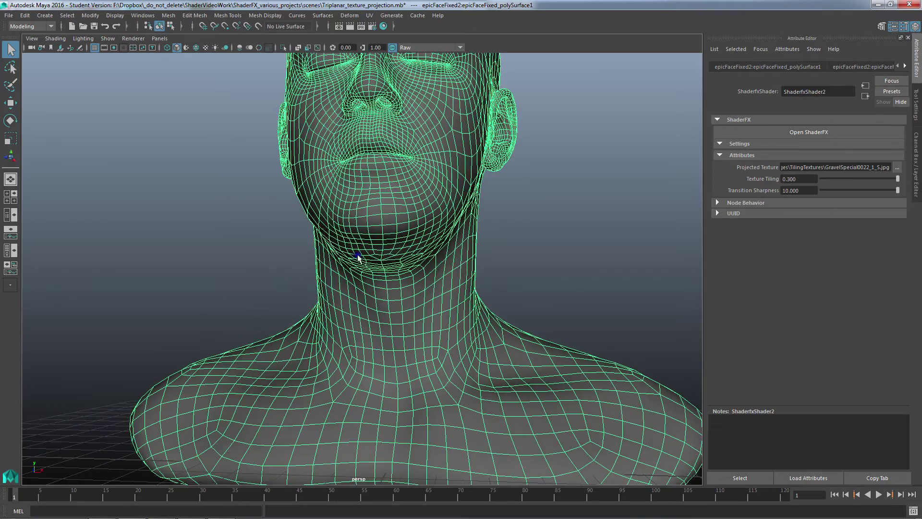
right_click_drag(441, 260, 335, 241, "alt")
left_click_drag(336, 241, 458, 262, "alt")
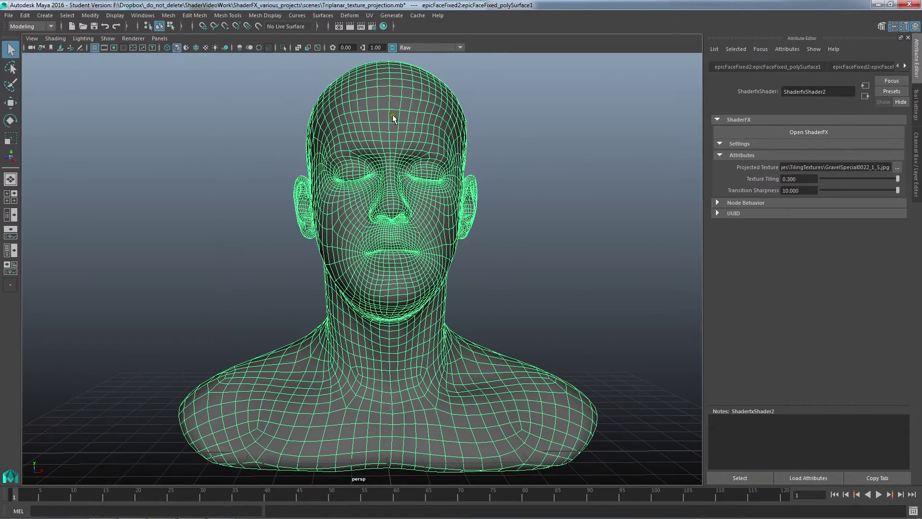
left_click_drag(408, 308, 349, 334, "alt")
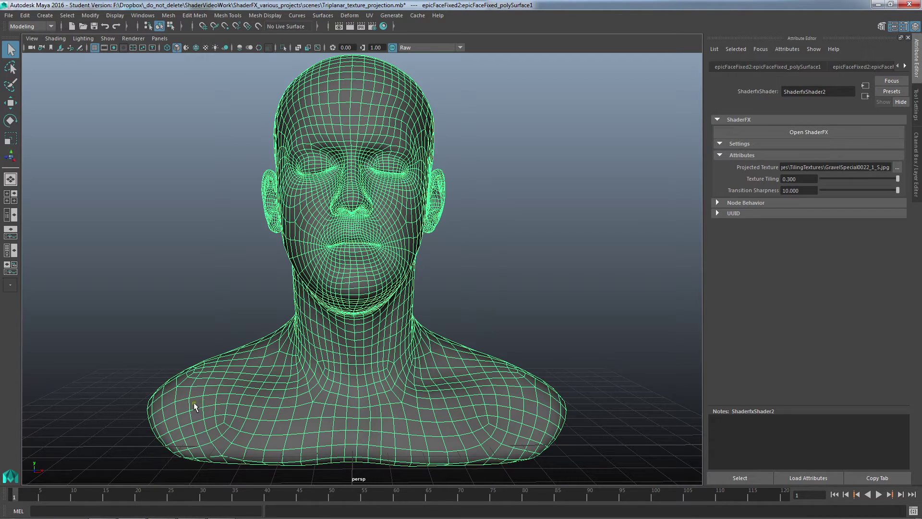
left_click_drag(279, 404, 291, 379, "alt")
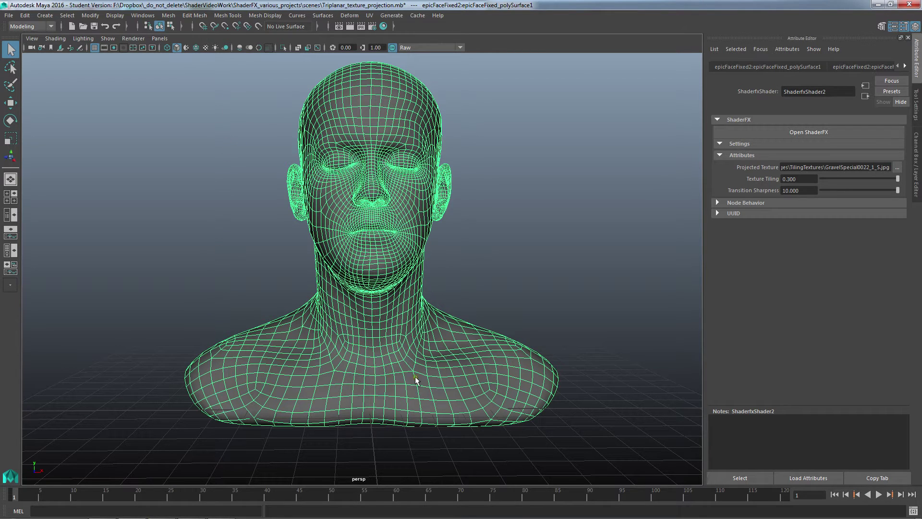
- Examine the untextured bust from the side and from above against the world axes, and keep the bust selected
left_click_drag(256, 295, 197, 422, "alt")
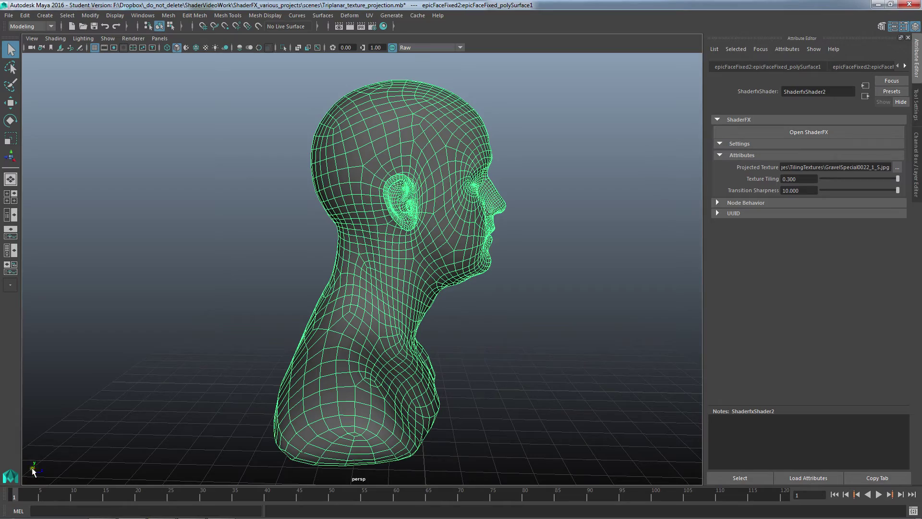
left_click_drag(403, 259, 333, 332, "alt")
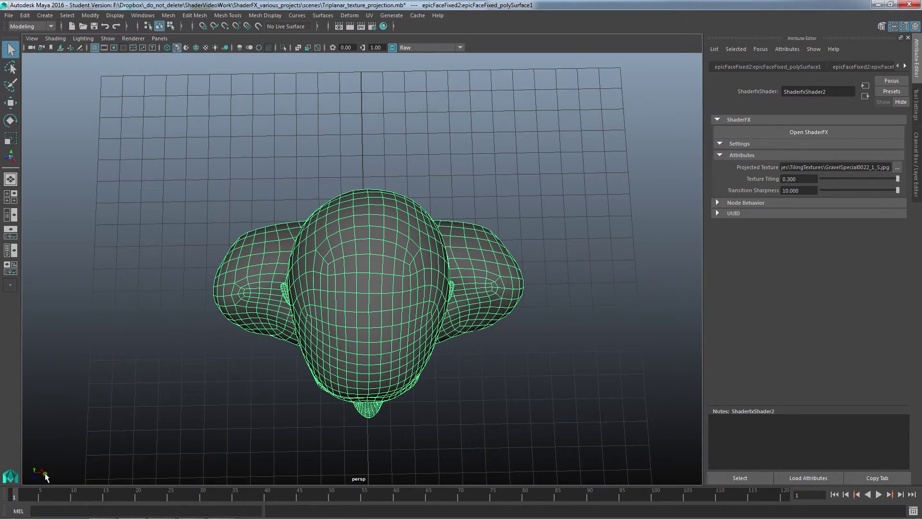
mouse_move(39, 477)
left_mouse_down("alt")
mouse_move(56, 470)
mouse_move(63, 439)
mouse_move(51, 476)
left_mouse_up("alt")
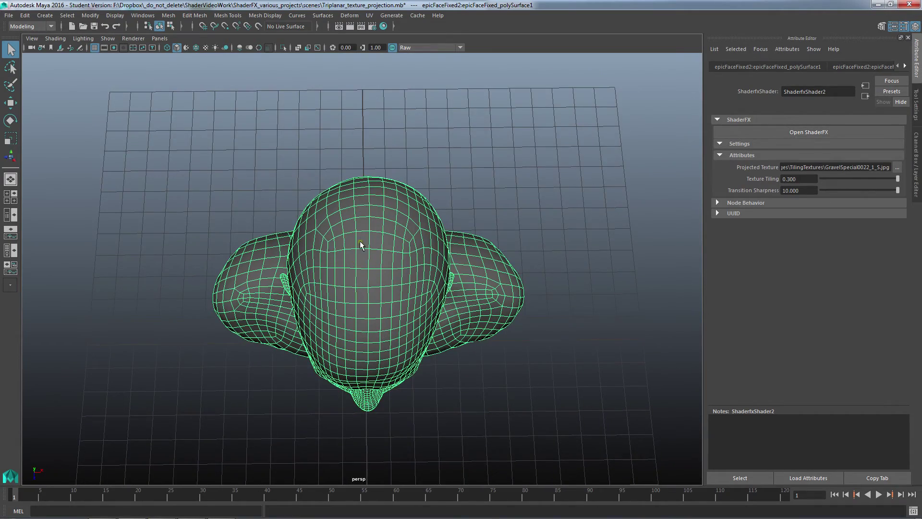
left_click_drag(342, 284, 291, 173, "alt")
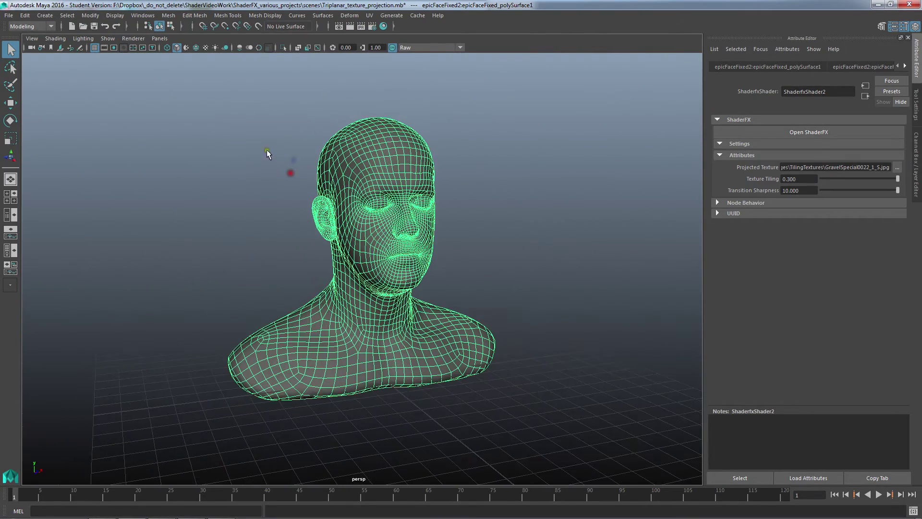
left_click(245, 138)
right_click_drag(169, 127, 276, 189, "alt")
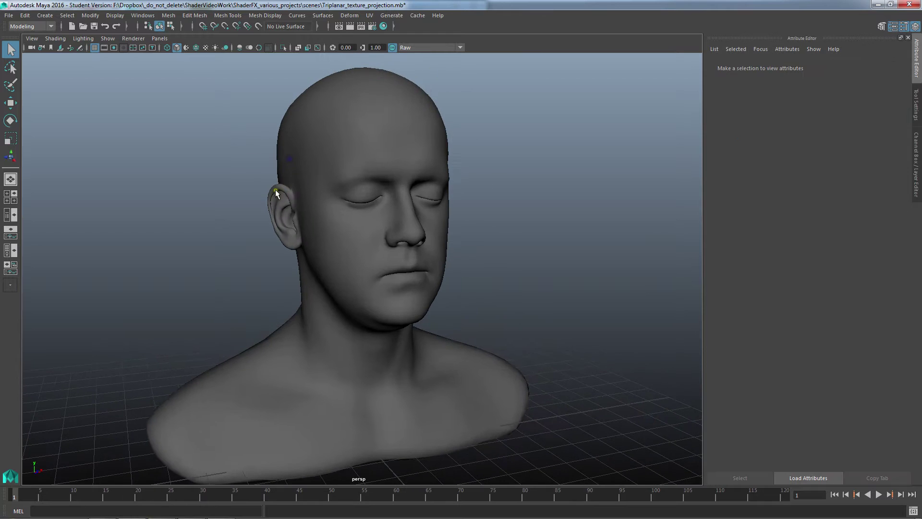
left_click(379, 131)
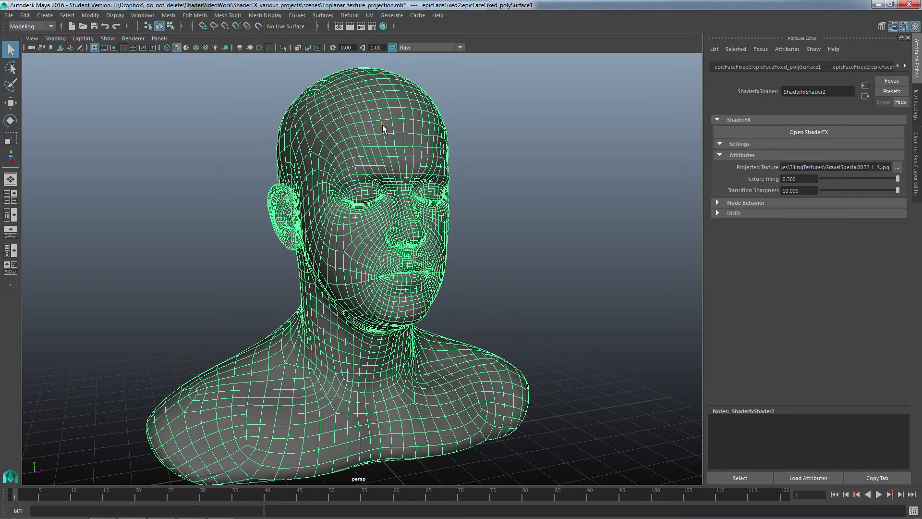
- Switch the viewport back to textured display and assign a new Shaderfx Shader material to the bust
key("6")
left_click_drag(489, 168, 519, 259, "alt")
left_click(483, 197)
left_click(412, 163)
right_click_drag(391, 128, 418, 367)
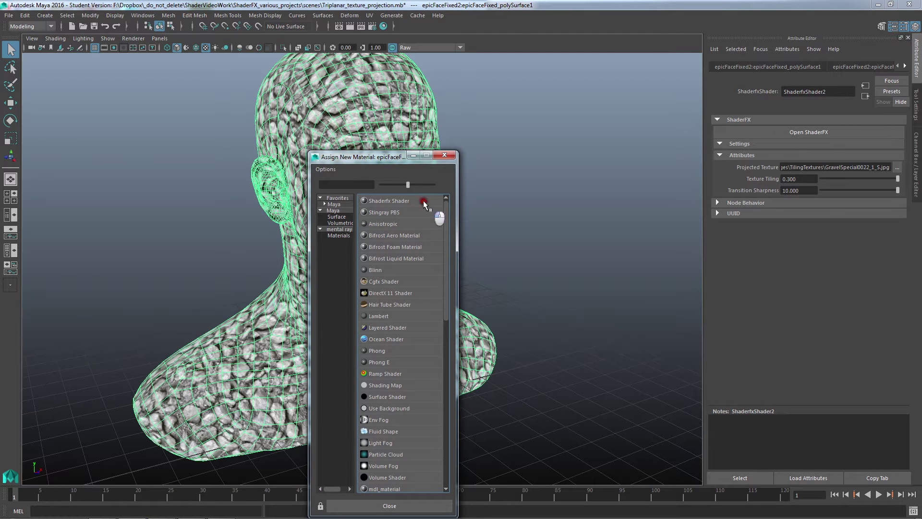
left_click(424, 201)
- Open the new material's node graph in a maximized ShaderFX editor
left_click(825, 127)
double_click(570, 205)
right_click_drag(680, 229, 621, 240, "alt")
middle_click_drag(594, 246, 463, 302, "alt")
right_click_drag(526, 290, 554, 336, "alt")
middle_click_drag(539, 328, 474, 308, "alt")
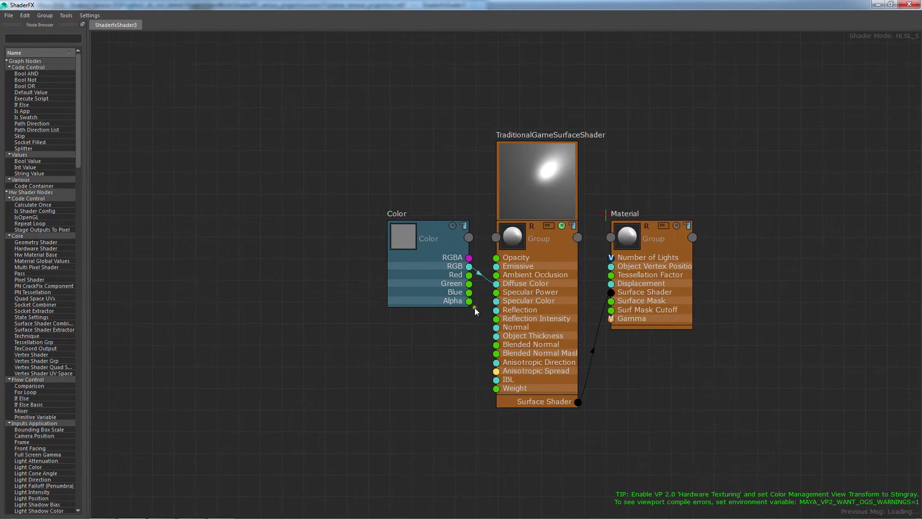
- Delete the default Color, TraditionalGameSurfaceShader and Material nodes from the graph
left_click(91, 15)
left_click(279, 156)
left_click_drag(302, 115, 730, 431)
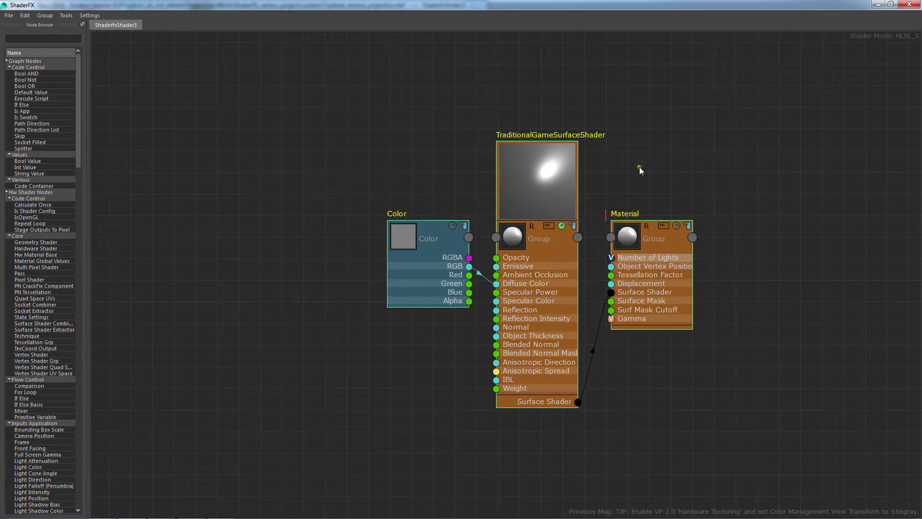
key("Delete")
- Search the node browser for "base" and place a BaseLine node in the empty graph
left_click(51, 42)
type("base")
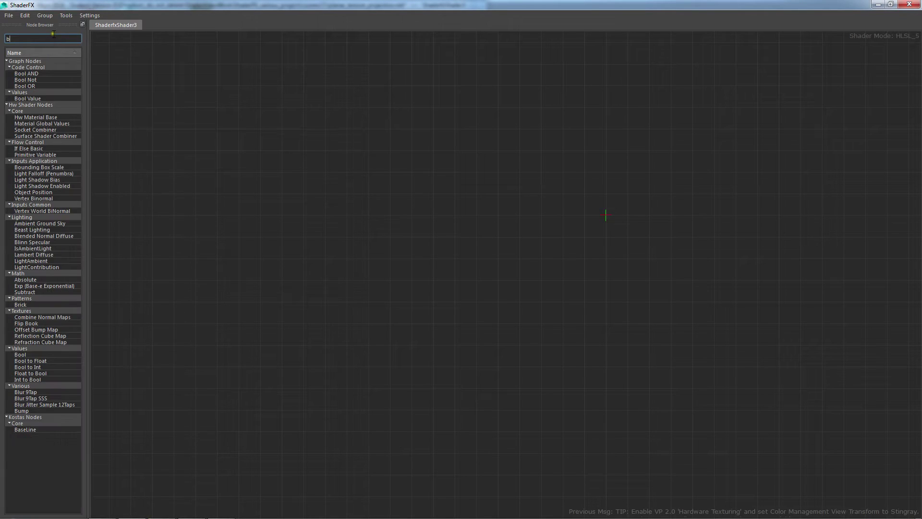
left_click_drag(30, 105, 520, 199)
left_click_drag(556, 232, 622, 218)
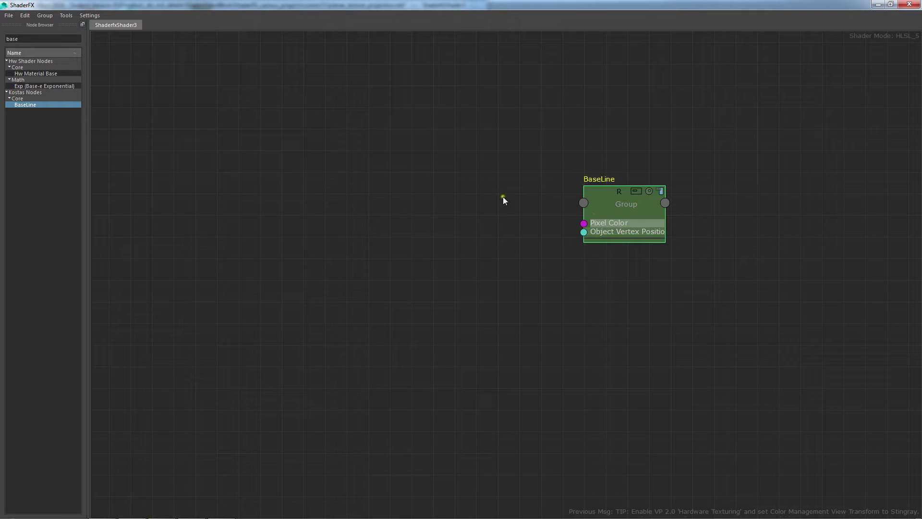
- Look at the nodes inside the BaseLine group, exit the group and keep the editor maximized
scroll(543, 202, "up", 2)
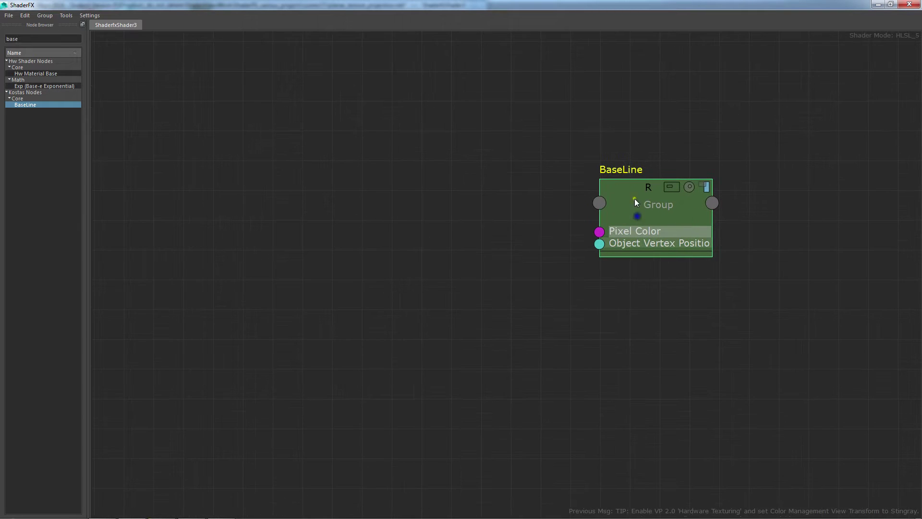
left_click(667, 186)
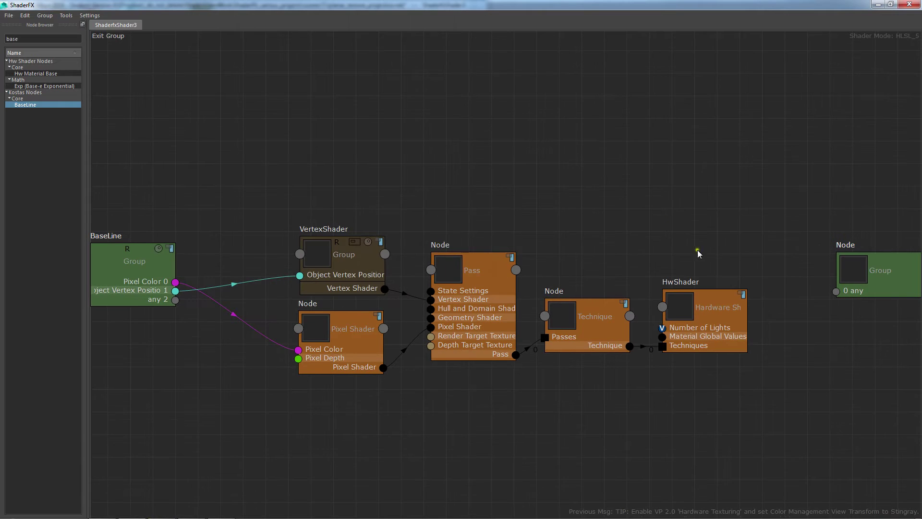
left_click(121, 40)
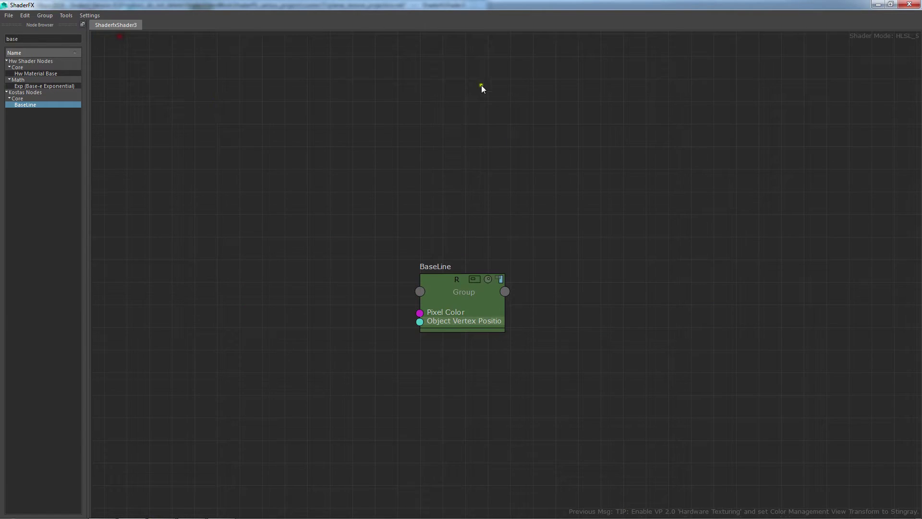
left_click_drag(464, 5, 453, 288)
double_click(412, 291)
- Search the node browser for "texture" and add a Texture Map node to the left of the BaseLine node
middle_click_drag(260, 267, 305, 250)
double_click(29, 39)
type("texture")
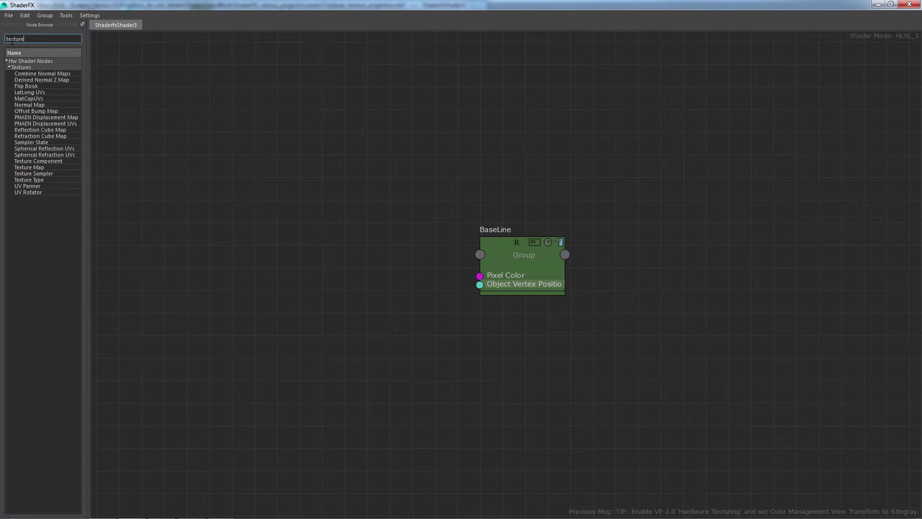
left_click_drag(29, 167, 336, 255)
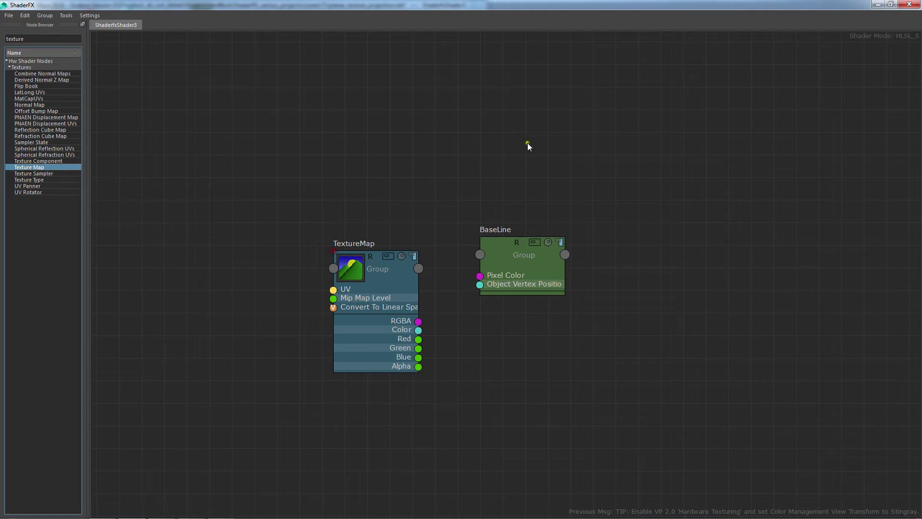
- Move the ShaderFX editor aside to view the bust from different angles, and maximize the editor again
left_click_drag(711, 4, 645, 345)
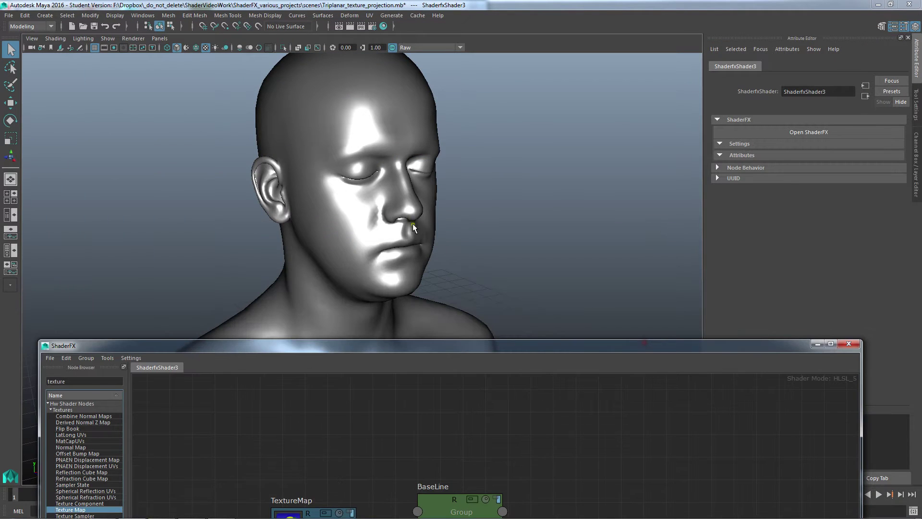
left_click_drag(473, 217, 449, 221, "alt")
right_click_drag(432, 216, 336, 217, "alt")
left_click_drag(336, 217, 284, 229, "alt")
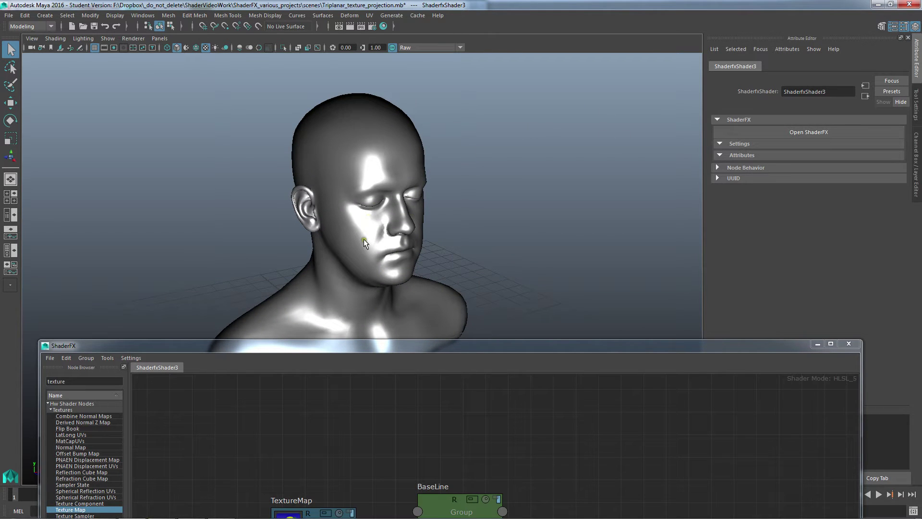
left_click_drag(388, 254, 432, 226, "alt")
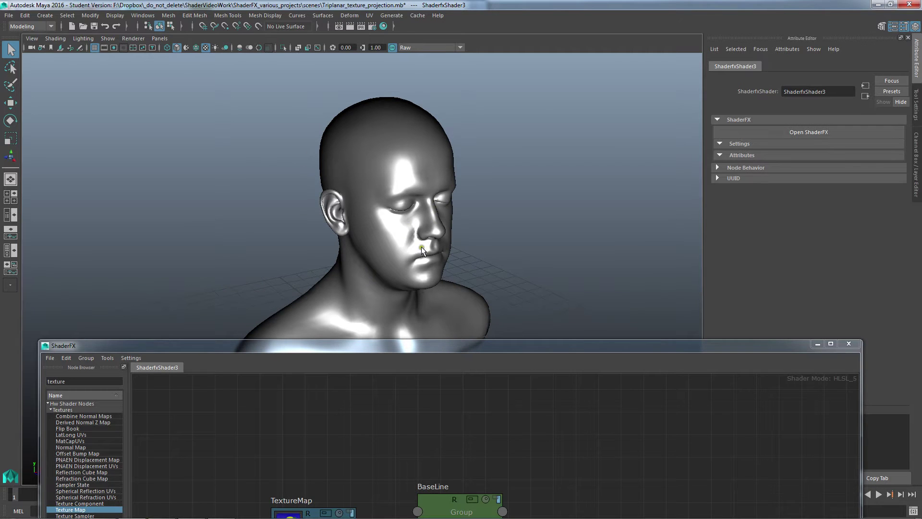
left_click_drag(394, 345, 389, 276)
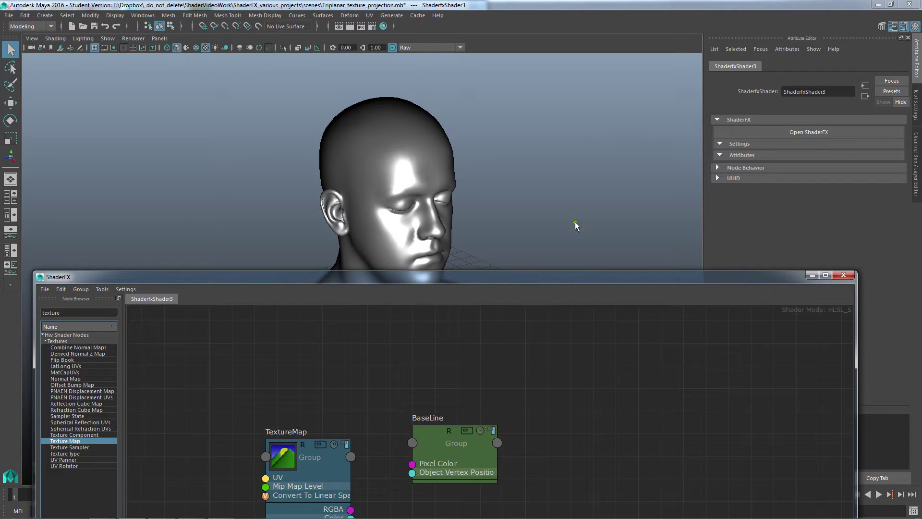
double_click(454, 281)
- Move the TextureMap node beside BaseLine and load GravelSpecial0022_1_S.jpg as its texture path
left_click_drag(389, 332, 395, 239)
left_click_drag(566, 3, 385, 68)
left_click_drag(215, 189, 218, 220)
left_click(891, 210)
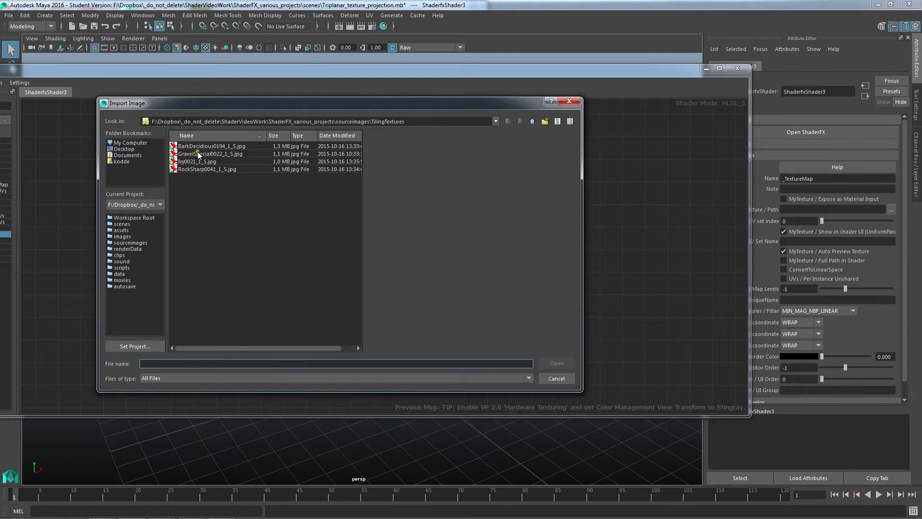
left_click(196, 162)
left_click(206, 154)
double_click(206, 155)
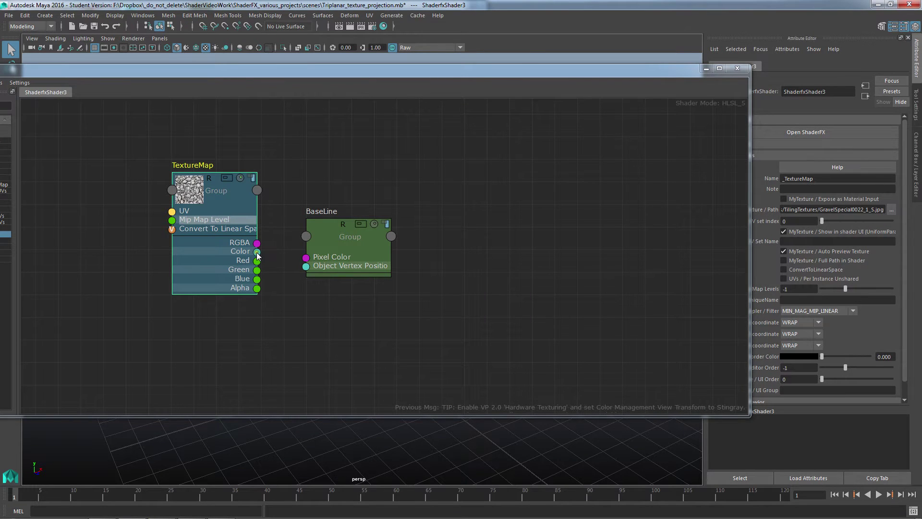
- Connect the TextureMap's RGBA output to BaseLine's Pixel Color input and minimize the ShaderFX editor
left_click_drag(258, 247, 313, 242)
left_click(707, 71)
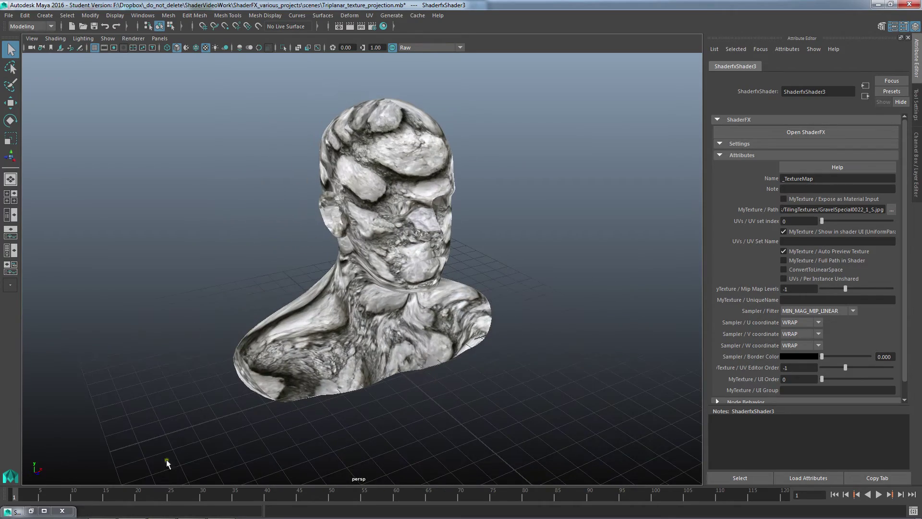
- Examine how the gravel texture maps onto the side of the head and neck
left_click_drag(405, 134, 495, 149, "alt")
middle_click_drag(418, 192, 394, 288, "alt")
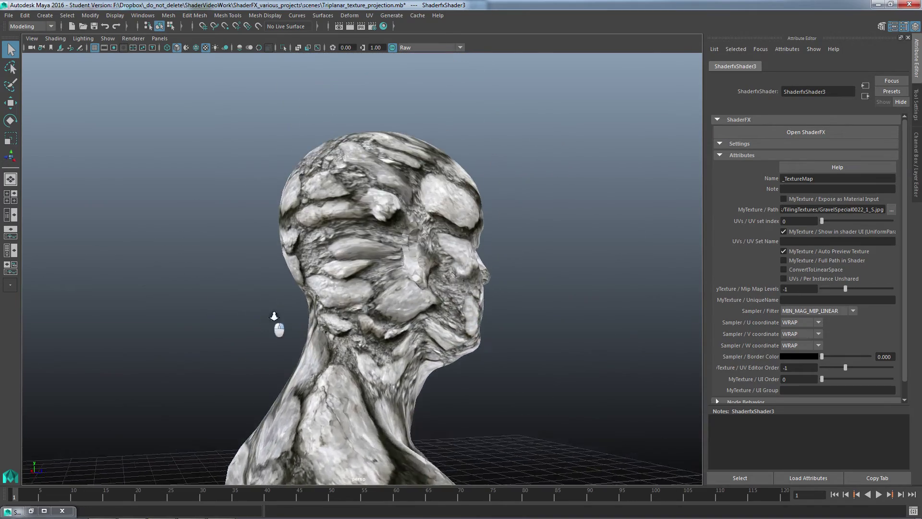
right_click_drag(274, 315, 458, 319, "alt")
left_click_drag(353, 226, 382, 206, "alt")
left_click_drag(496, 176, 207, 182, "alt")
- Examine the texture seam down the back of the head and shoulders, and view the whole bust
left_click(337, 167)
left_click(467, 130)
left_click_drag(456, 130, 338, 140, "alt")
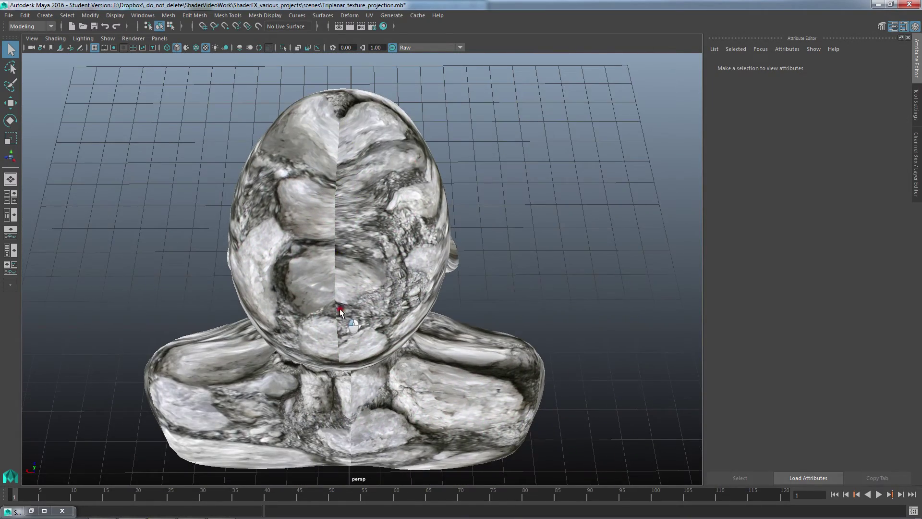
left_click_drag(330, 313, 357, 260, "alt")
left_click_drag(370, 339, 374, 375, "alt")
middle_click_drag(379, 418, 381, 339, "alt")
right_click_drag(381, 339, 332, 333, "alt")
left_click_drag(331, 333, 490, 305, "alt")
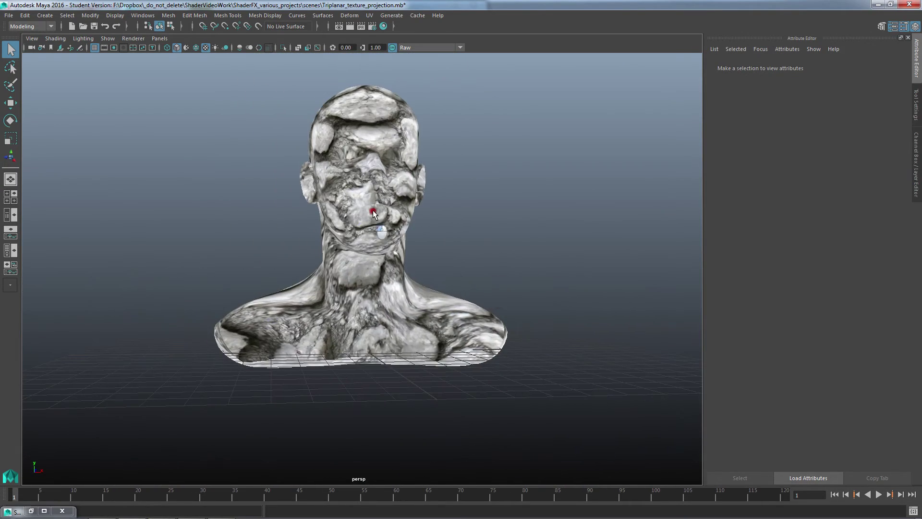
- Search the nodes for "vertex", add a Vertex World Position node to the graph and place it ahead of TextureMap
left_click(374, 210)
left_click_drag(325, 212, 364, 232, "alt")
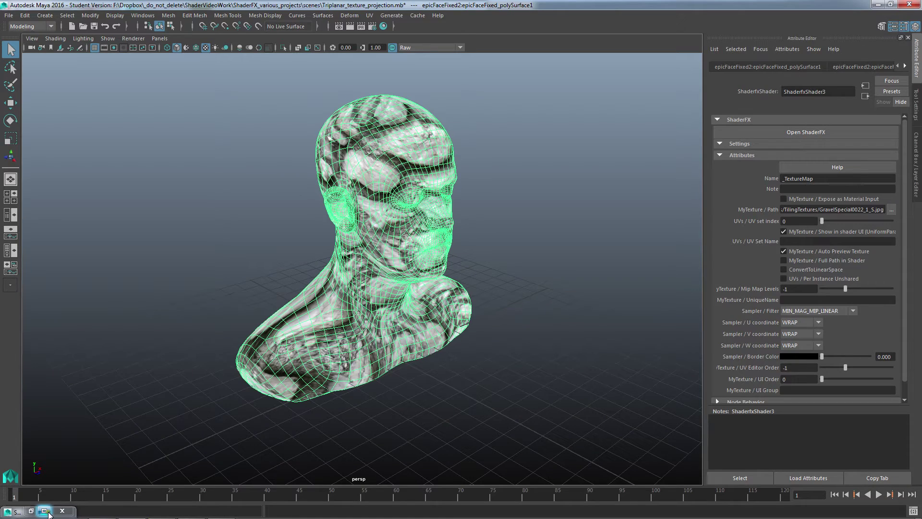
left_click(44, 511)
double_click(63, 38)
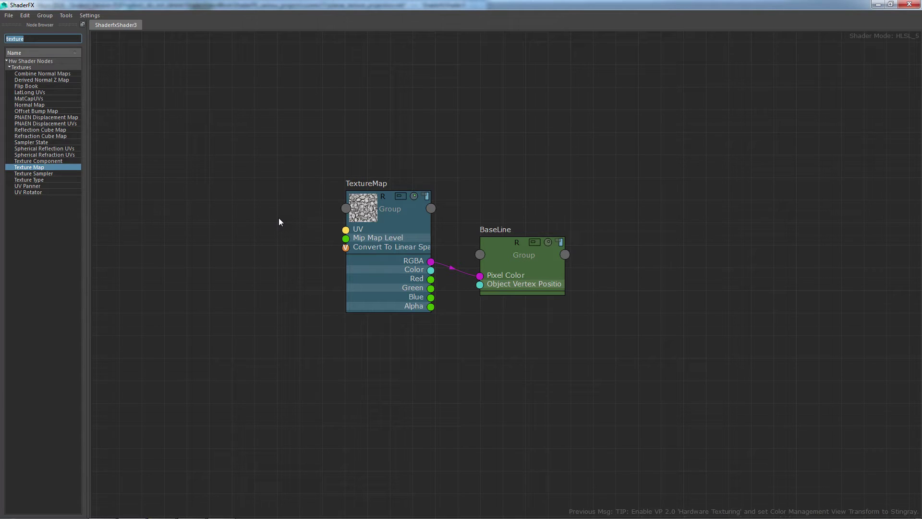
type("vertex")
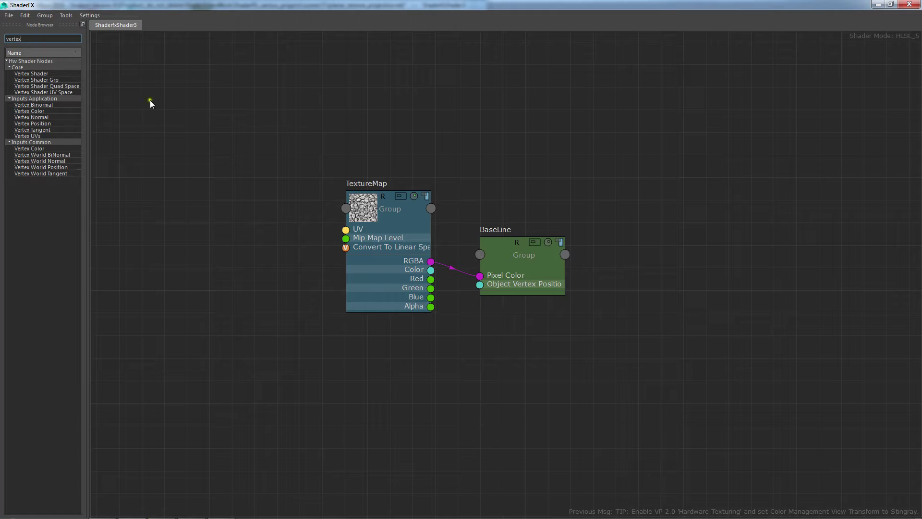
left_click_drag(38, 169, 126, 214)
middle_click_drag(237, 324, 420, 327, "alt")
left_click_drag(366, 262, 280, 259)
- Examine the bust from the front alongside the VertexWorldPos node and its XYZ output
left_click_drag(422, 3, 416, 343)
left_click(373, 283)
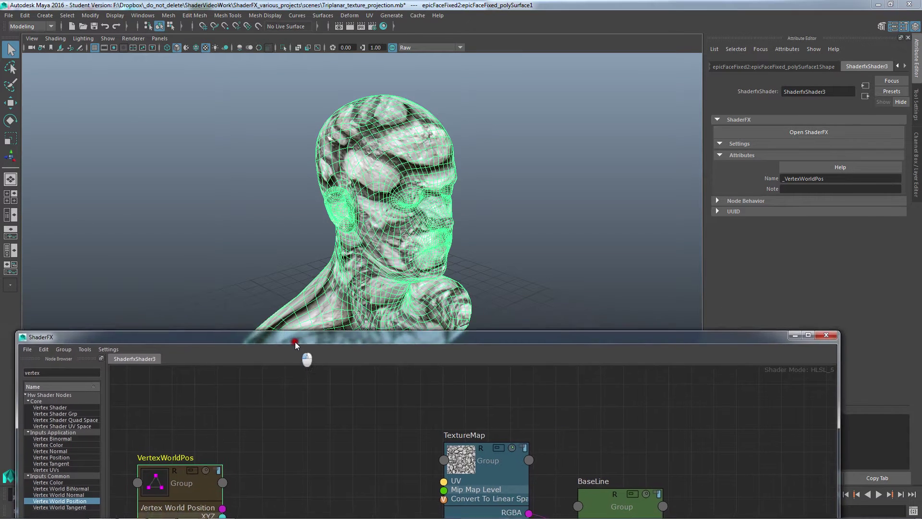
left_click_drag(291, 343, 294, 238)
left_click_drag(224, 417, 306, 391)
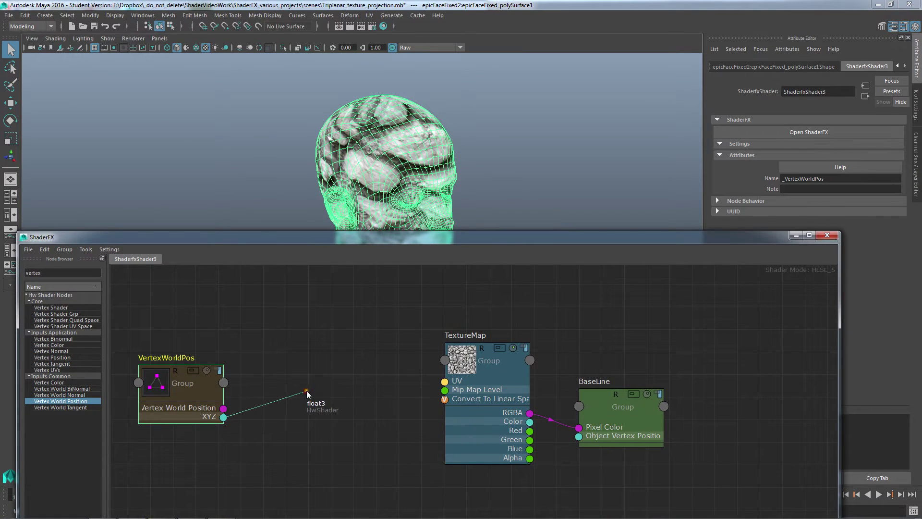
left_click_drag(422, 233, 452, 395)
left_click_drag(519, 312, 469, 299, "alt")
left_click_drag(370, 396, 452, 380)
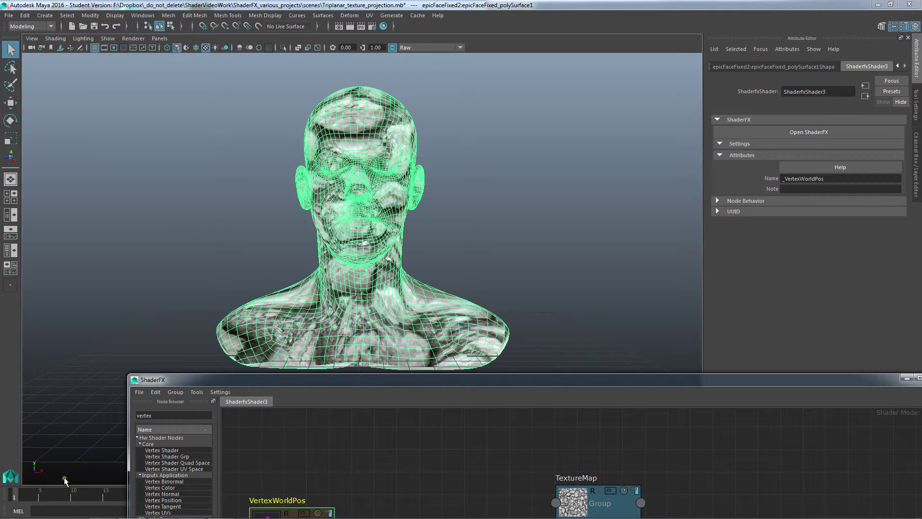
double_click(279, 380)
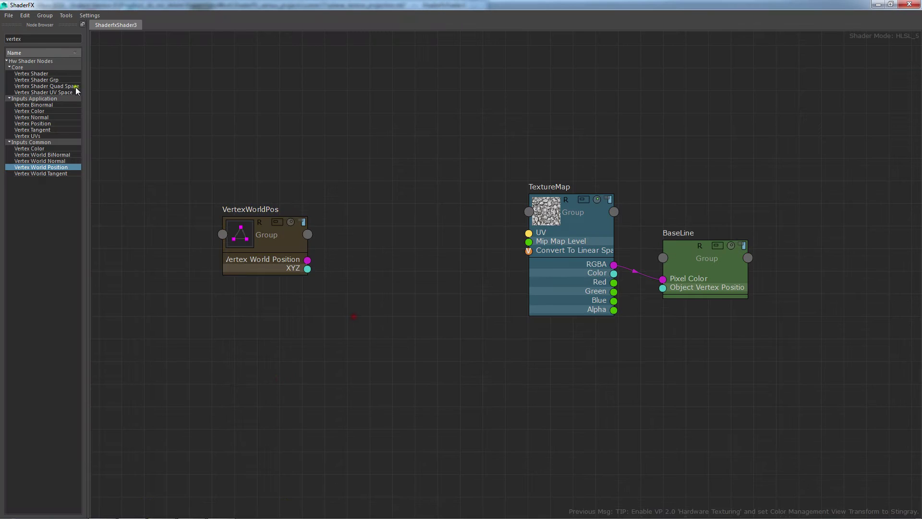
- Add a Vector Component node between VertexWorldPos and TextureMap, and connect VertexWorldPos's XYZ output to its Vector input
left_click_drag(308, 269, 370, 132)
double_click(40, 38)
type("vec")
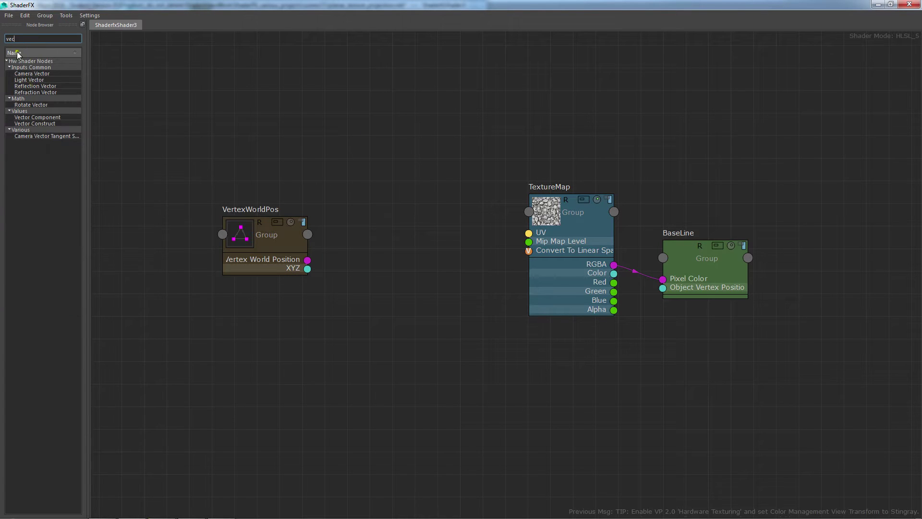
left_click_drag(42, 117, 323, 214)
left_click_drag(274, 251, 148, 243)
left_click_drag(390, 263, 285, 253)
left_click(215, 274)
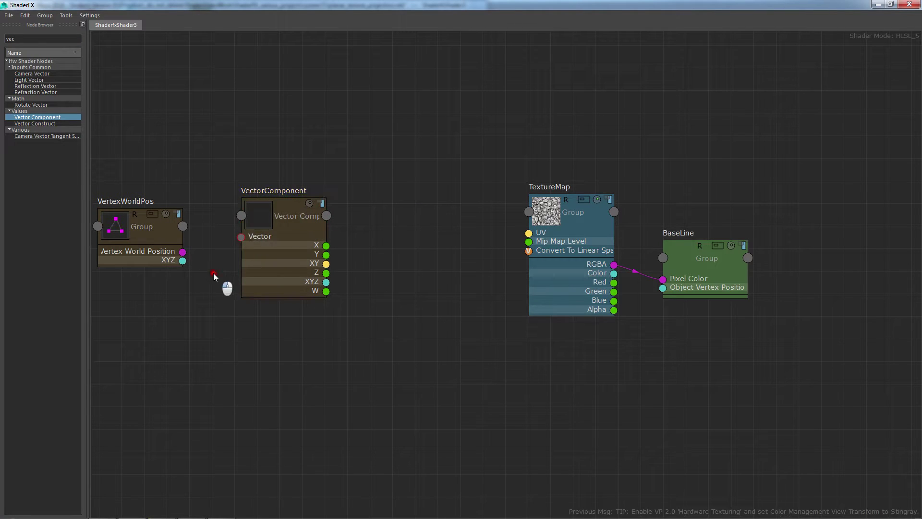
left_click_drag(183, 261, 241, 237)
- Connect VectorComponent's XY output to TextureMap's UV input
left_click_drag(529, 5, 528, 109)
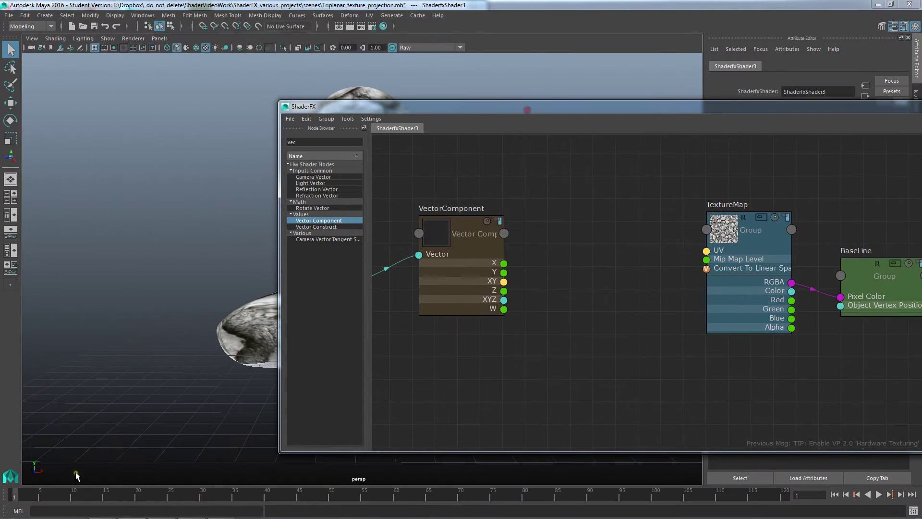
double_click(561, 111)
left_click_drag(326, 264, 529, 238)
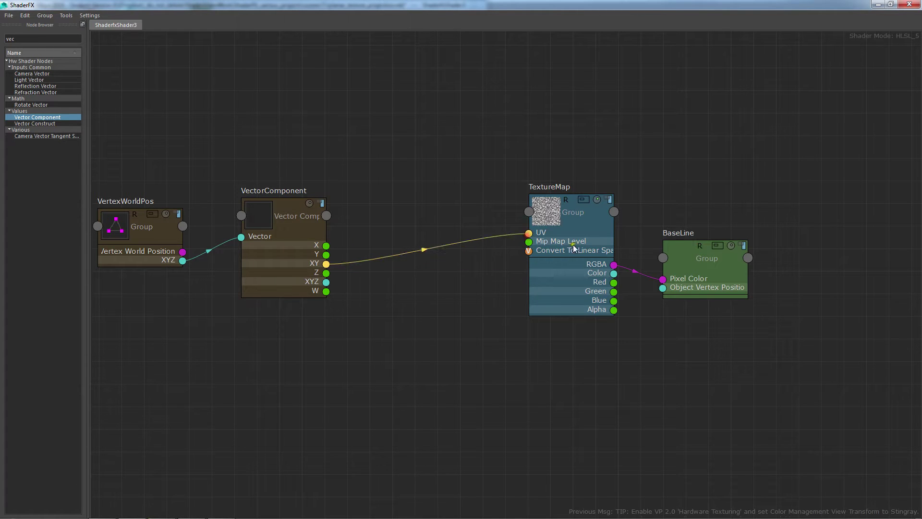
- Examine how the XY world-position projection maps the gravel onto the side and front of the bust
left_click_drag(402, 5, 444, 426)
left_click_drag(490, 288, 408, 276, "alt")
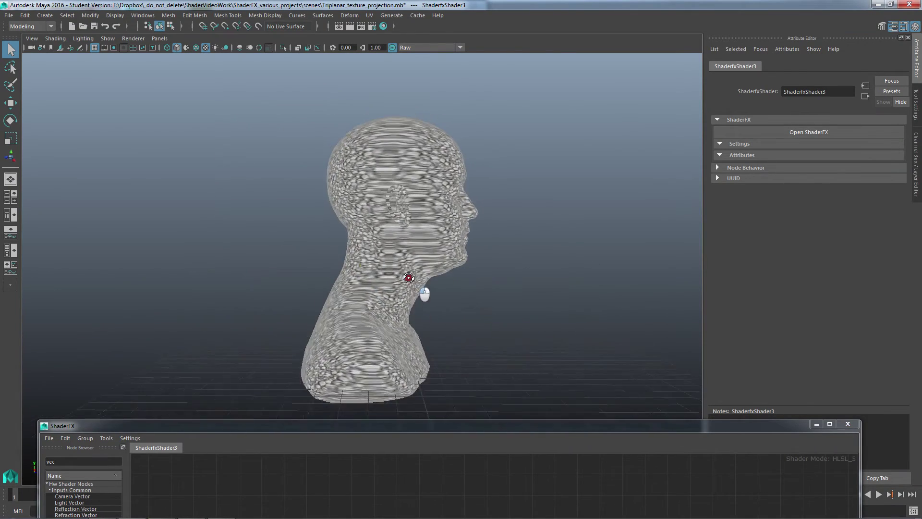
right_click_drag(421, 291, 589, 295, "alt")
middle_click_drag(459, 211, 420, 322, "alt")
left_click_drag(419, 274, 419, 328, "alt")
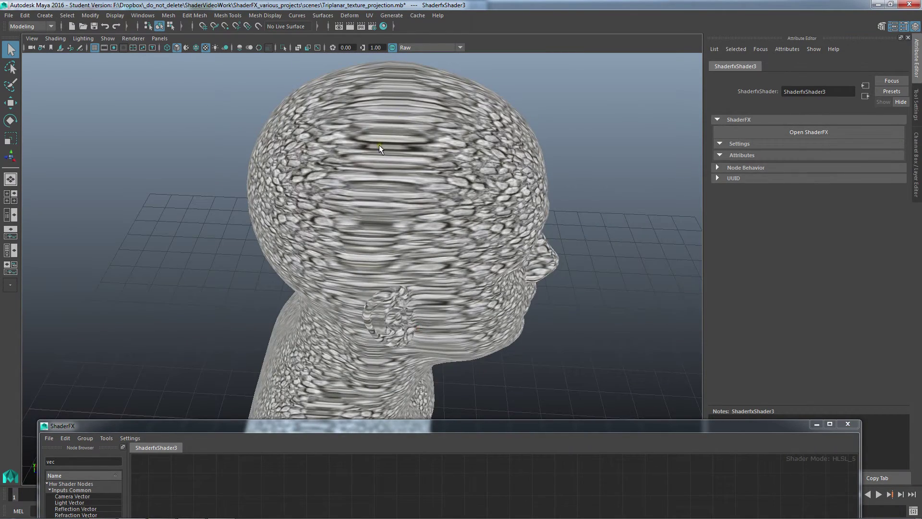
left_click_drag(390, 253, 295, 241, "alt")
right_click_drag(295, 241, 519, 254, "alt")
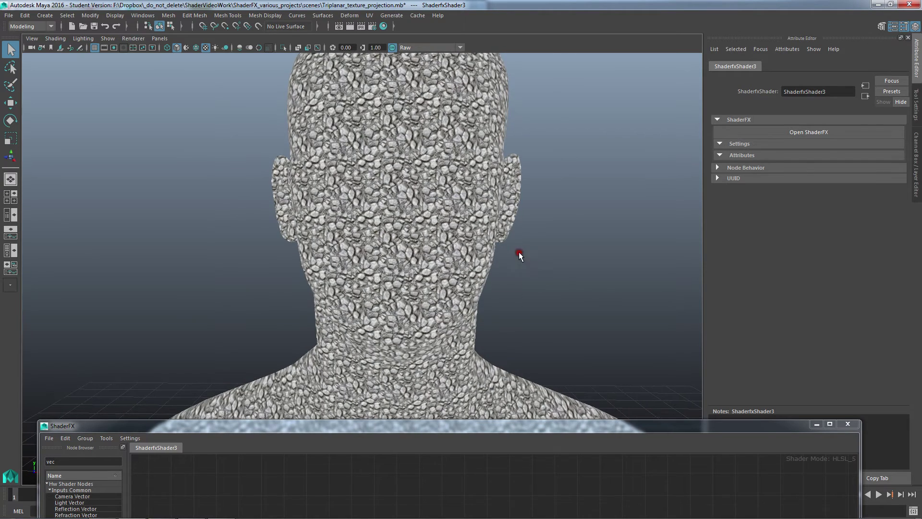
middle_click_drag(497, 216, 498, 245, "alt")
right_click_drag(521, 260, 394, 265, "alt")
middle_click_drag(394, 264, 391, 237, "alt")
right_click_drag(391, 237, 247, 204, "alt")
left_click(364, 228)
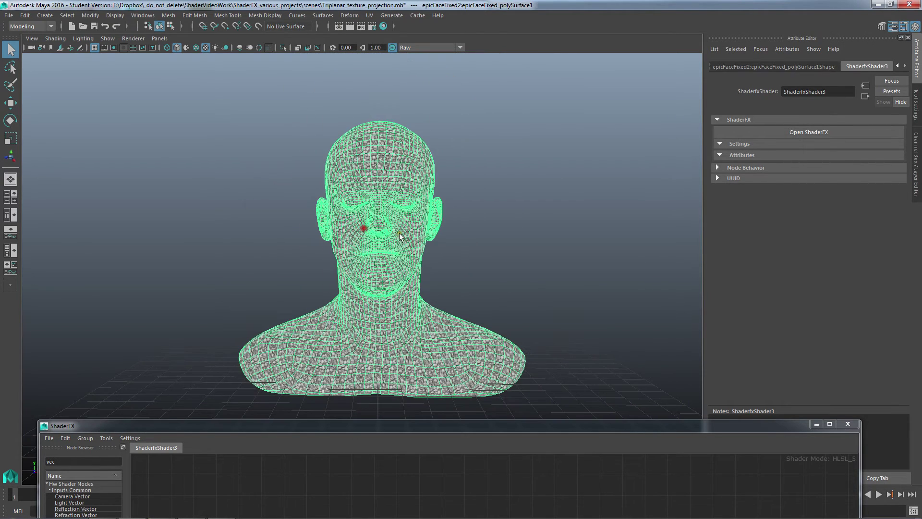
left_click(369, 14)
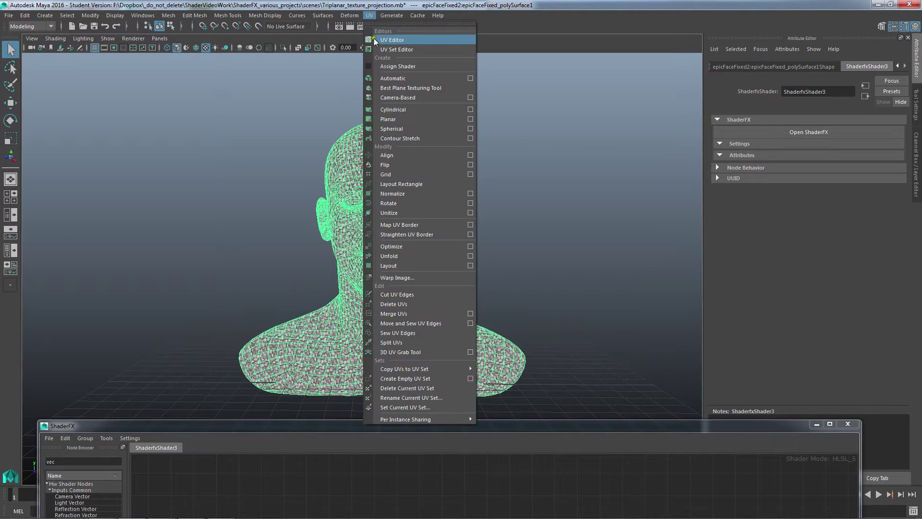
left_click(264, 266)
- Examine the projected gravel between the side of the head and the face
left_click_drag(197, 267, 283, 256, "alt")
right_click_drag(283, 255, 456, 239, "alt")
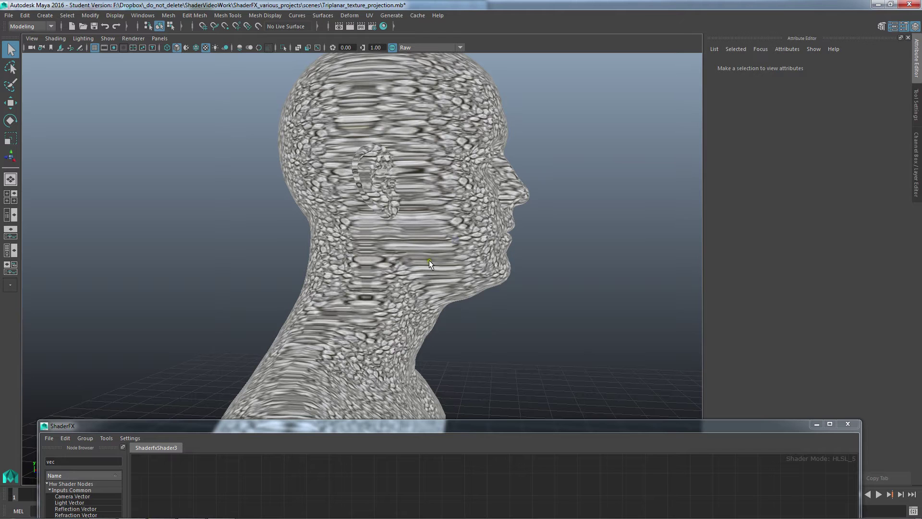
left_click_drag(520, 148, 346, 210, "alt")
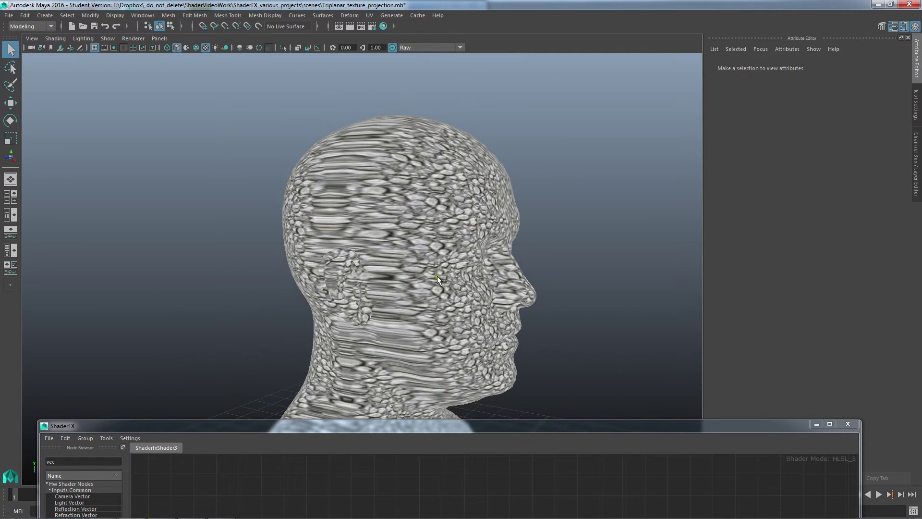
middle_click_drag(437, 276, 386, 151, "alt")
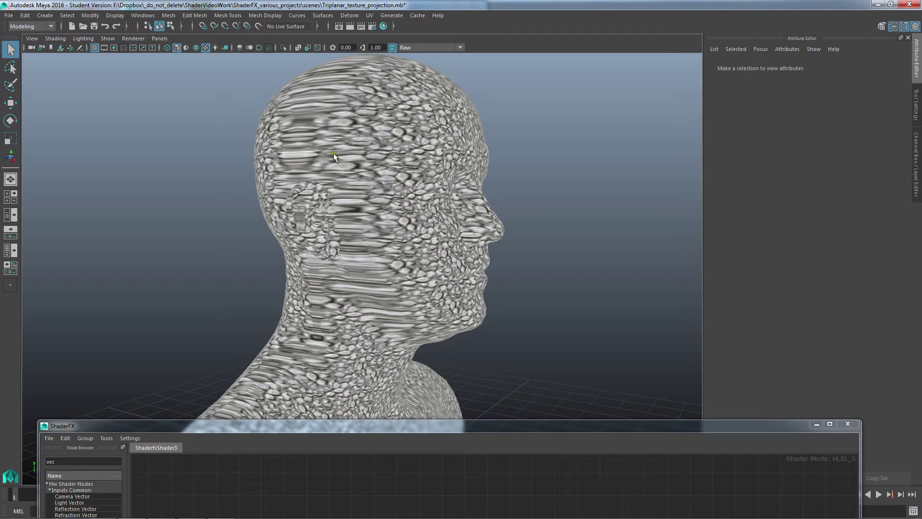
left_click_drag(374, 169, 356, 157, "alt")
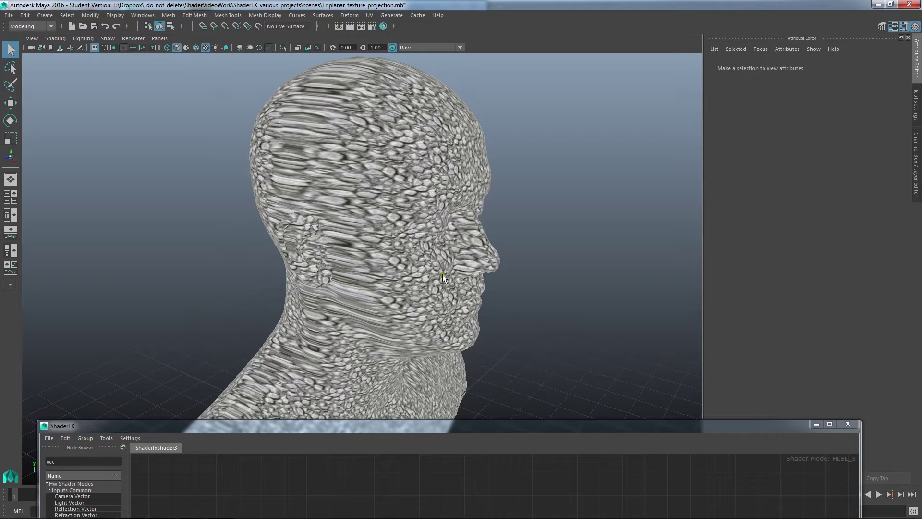
- Shift VectorComponent slightly towards TextureMap and widen the gap between TextureMap and BaseLine
double_click(425, 431)
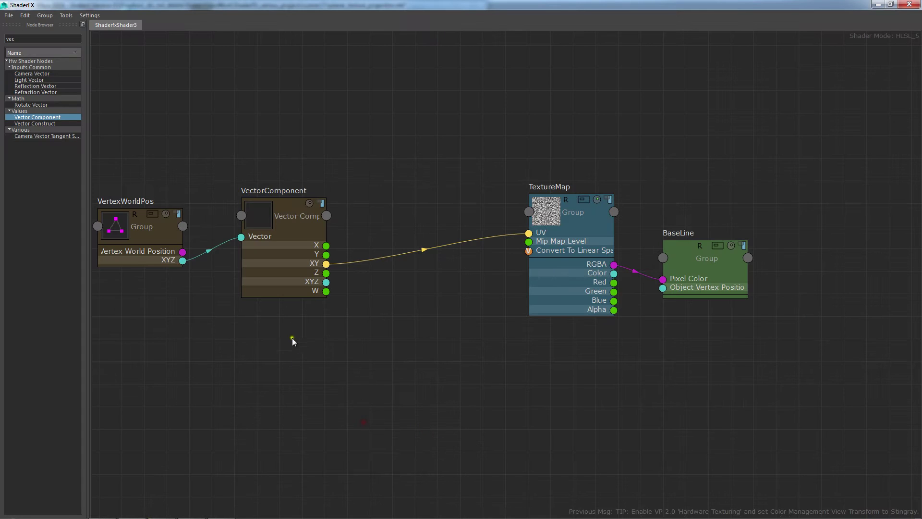
left_click_drag(279, 291, 300, 285)
middle_click_drag(258, 327, 333, 362, "alt")
left_click_drag(417, 4, 419, 307)
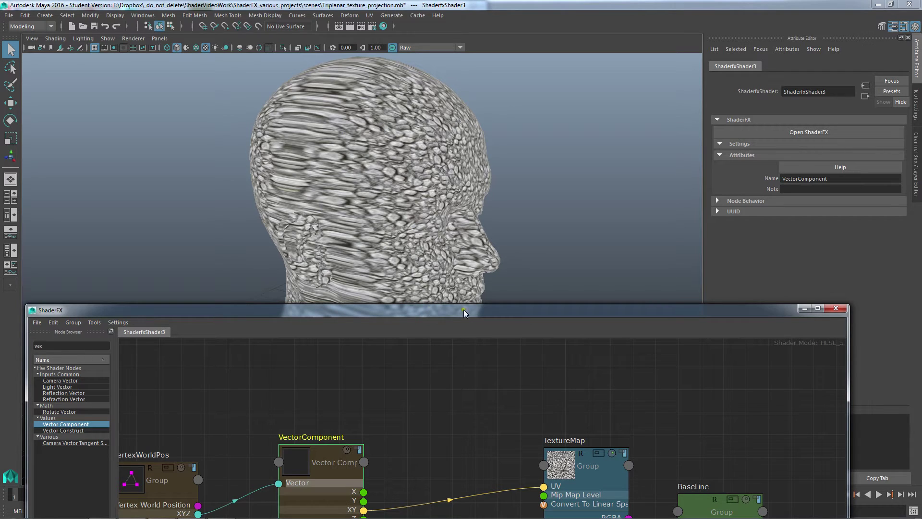
double_click(543, 312)
middle_click_drag(615, 359, 513, 293, "alt")
left_click_drag(513, 293, 452, 296)
double_click(438, 5)
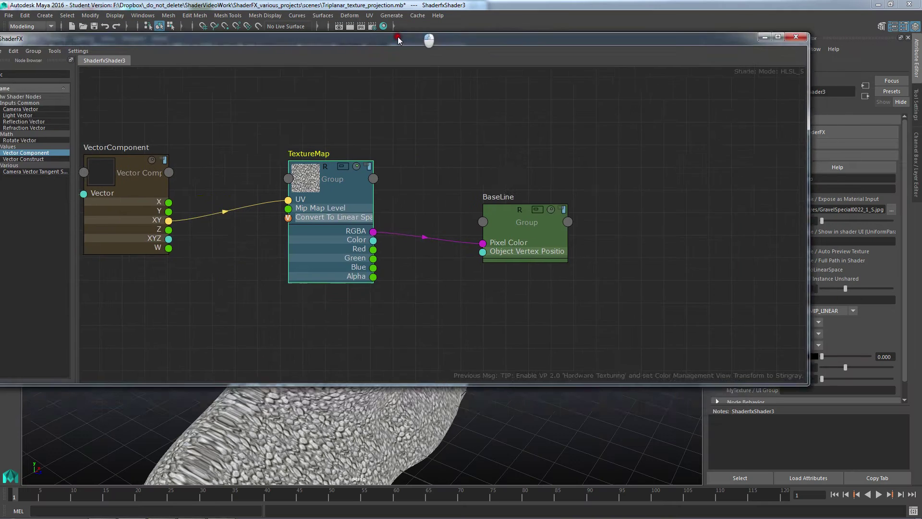
- Move VertexWorldPos closer to VectorComponent and adjust TextureMap's place between VectorComponent and BaseLine
middle_click_drag(351, 234, 317, 239, "alt")
left_click(319, 348)
left_click_drag(238, 235, 267, 247)
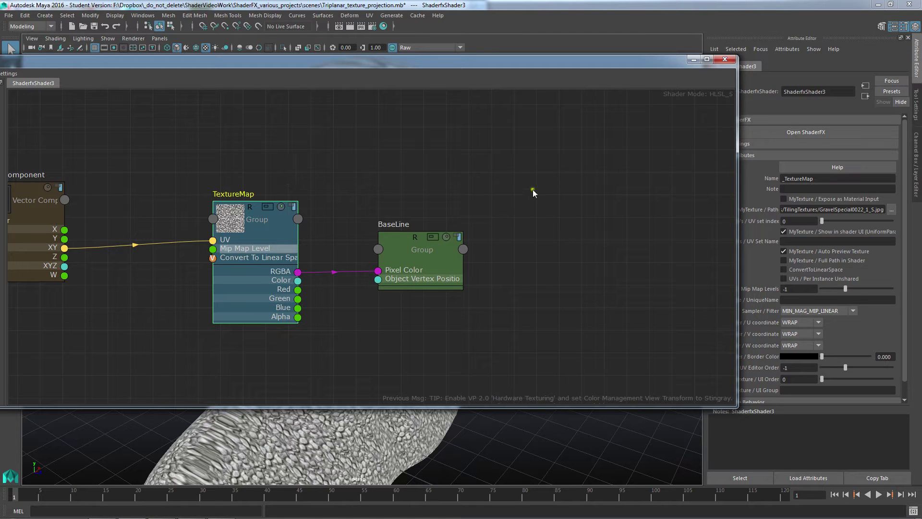
left_click_drag(485, 63, 448, 69)
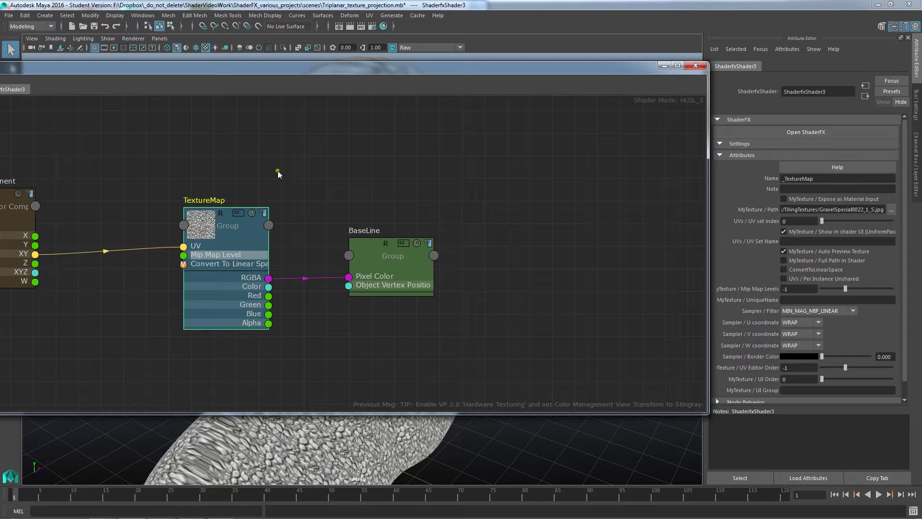
double_click(337, 72)
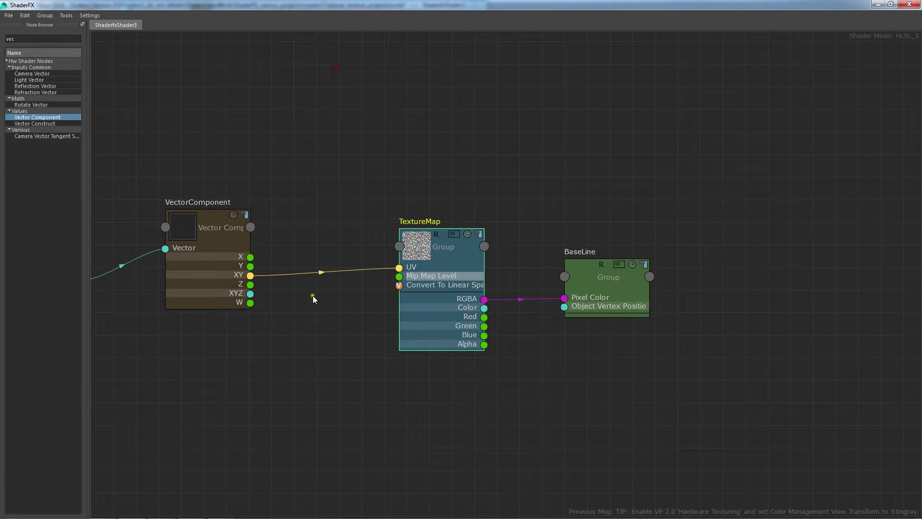
middle_click_drag(313, 295, 446, 311, "alt")
left_click_drag(180, 279, 215, 262)
left_click_drag(535, 334, 543, 305)
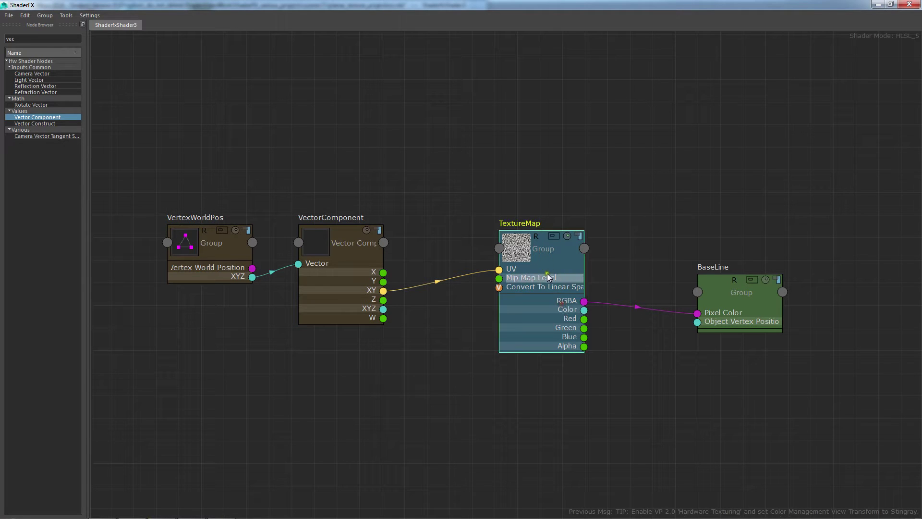
- Duplicate the TextureMap node twice, placing one copy below and one above the original
key("ctrl+d")
left_click_drag(237, 136, 553, 434)
key("ctrl+d")
left_click_drag(249, 164, 559, 180)
- Check the attributes of the TextureMap nodes and compare the graph with the gravel on the head
left_click(459, 177)
left_click(494, 126)
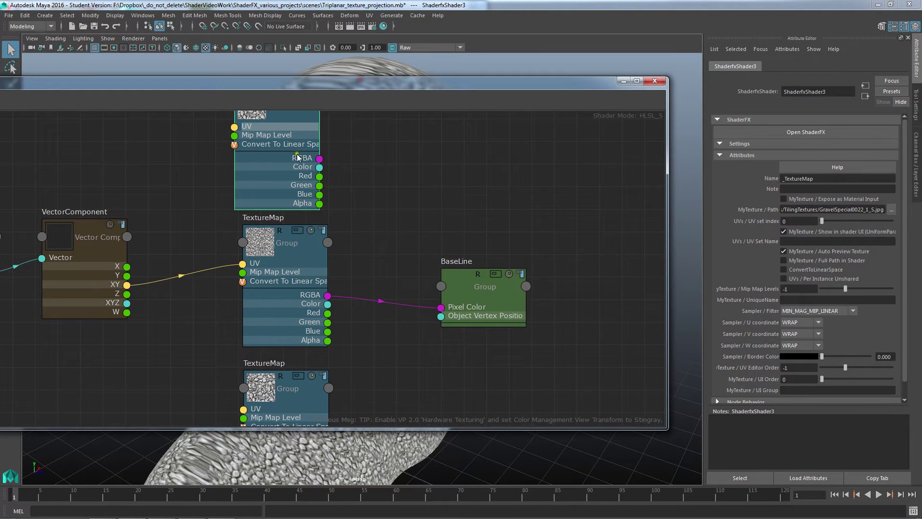
left_click(283, 267)
left_click(303, 412)
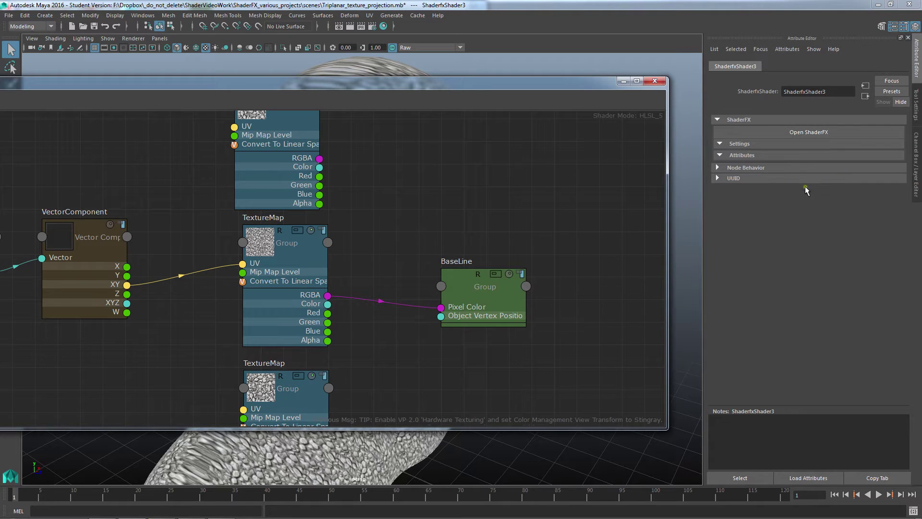
left_click_drag(532, 85, 570, 249)
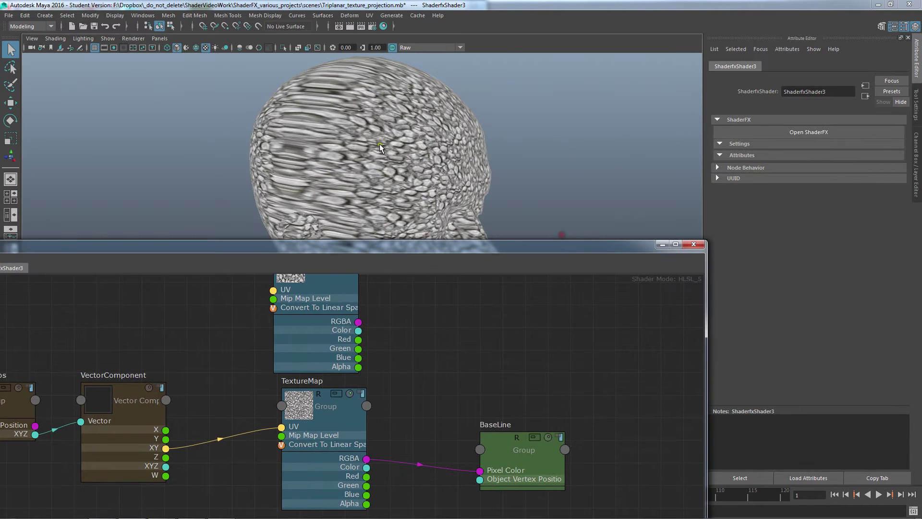
left_click_drag(375, 249, 435, 190)
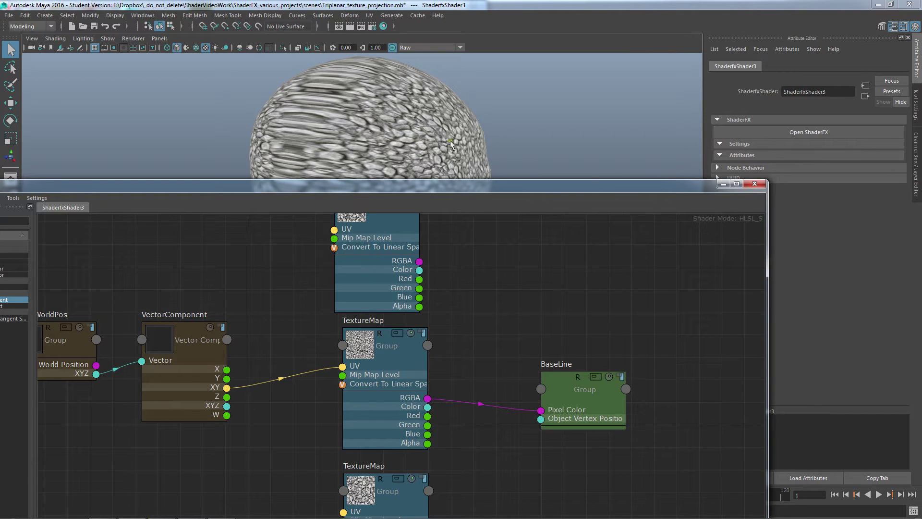
double_click(541, 189)
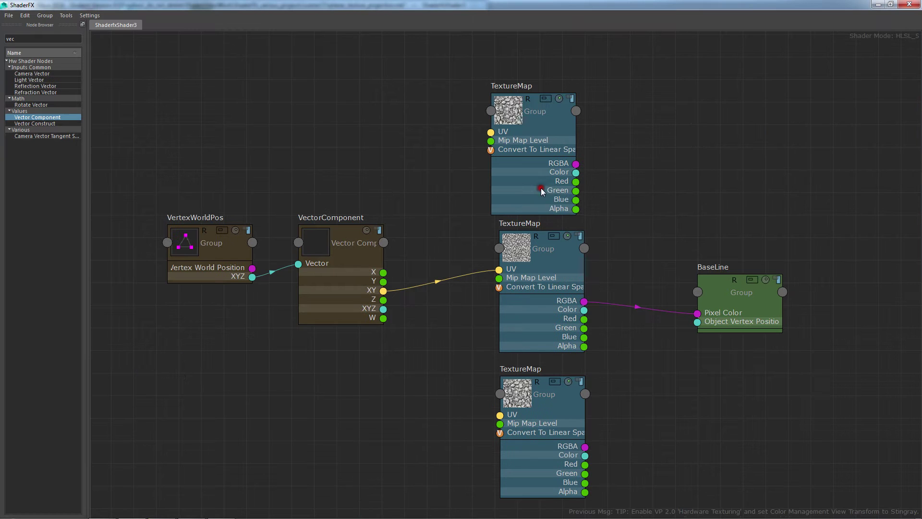
- Delete the two duplicated TextureMap nodes above and below the original
left_click(544, 154)
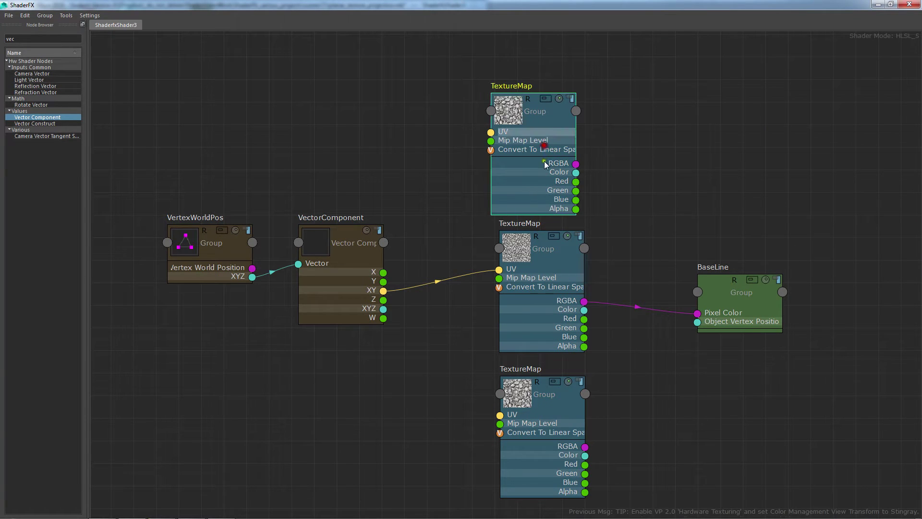
key("Delete")
left_click(541, 406)
key("Delete")
left_click(537, 316)
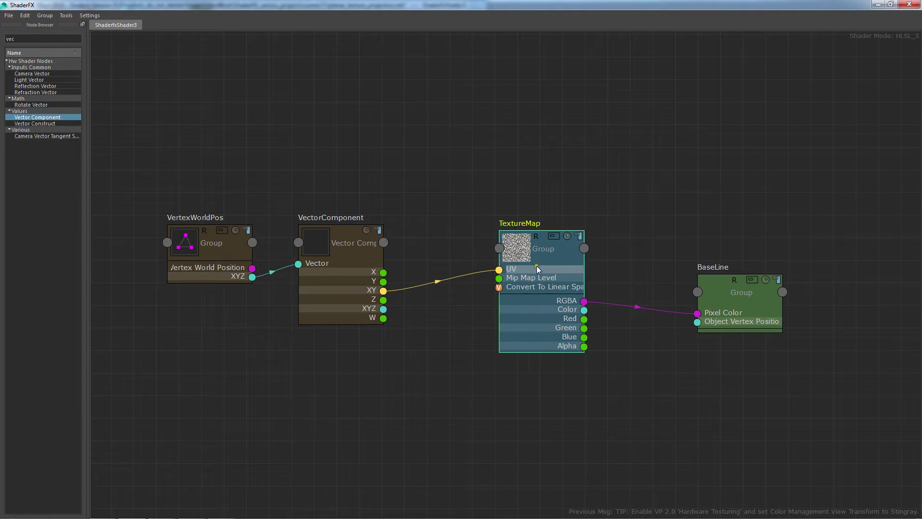
right_click(587, 249)
left_click(618, 221)
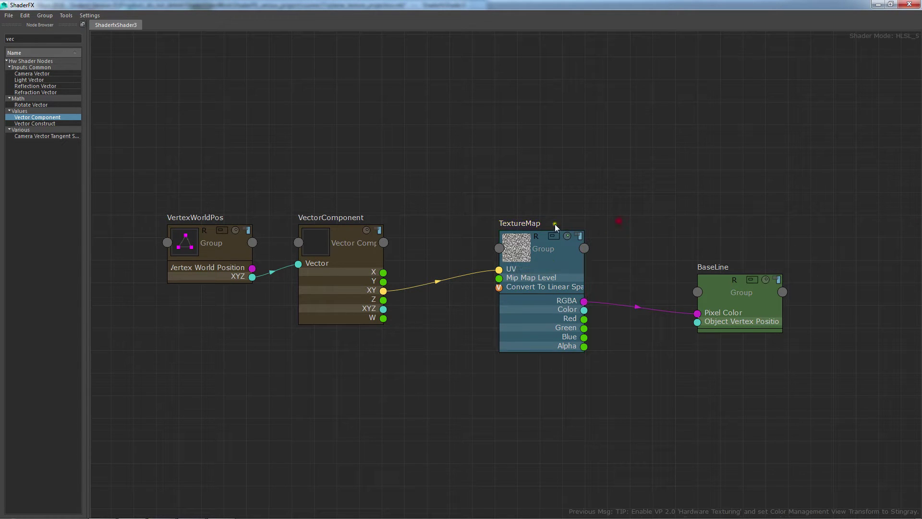
- Make the TextureMap group node unique so it is detached from its node on disk
scroll(616, 264, "up", 3)
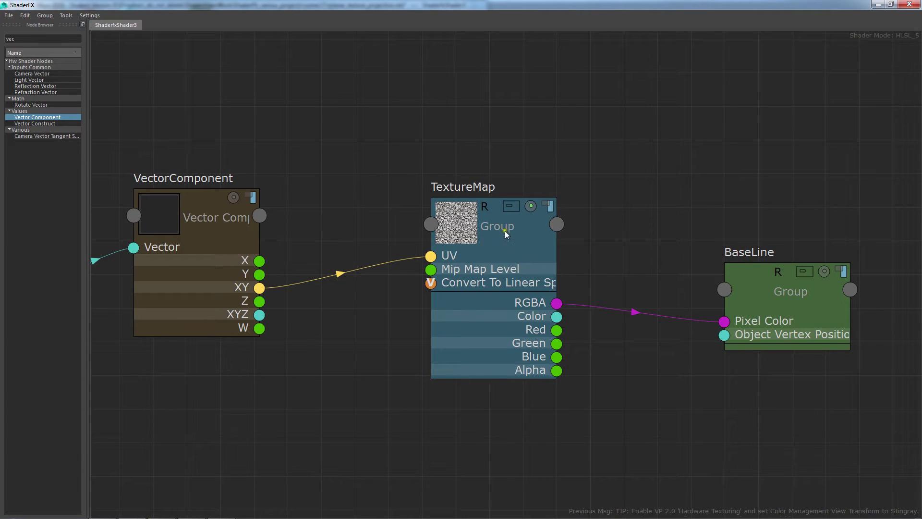
left_click(500, 202)
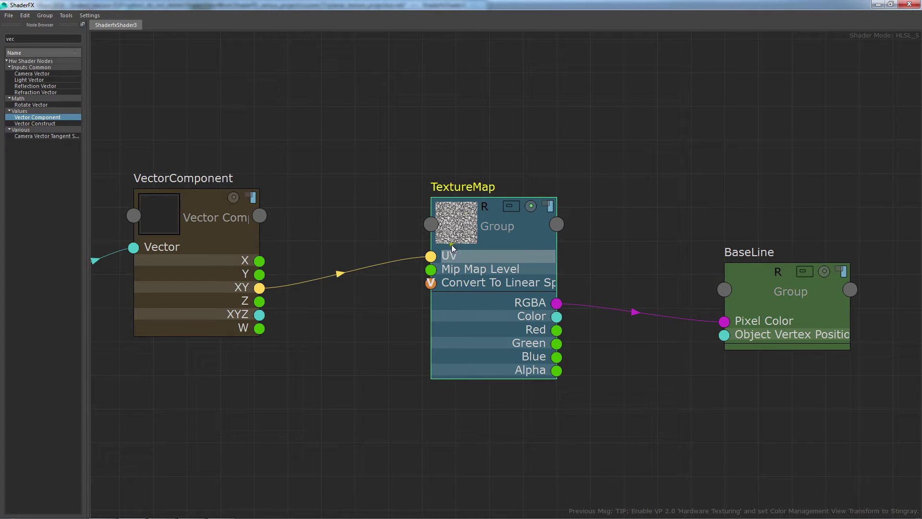
left_click(619, 229)
left_click(517, 245)
left_click(45, 15)
left_click(72, 56)
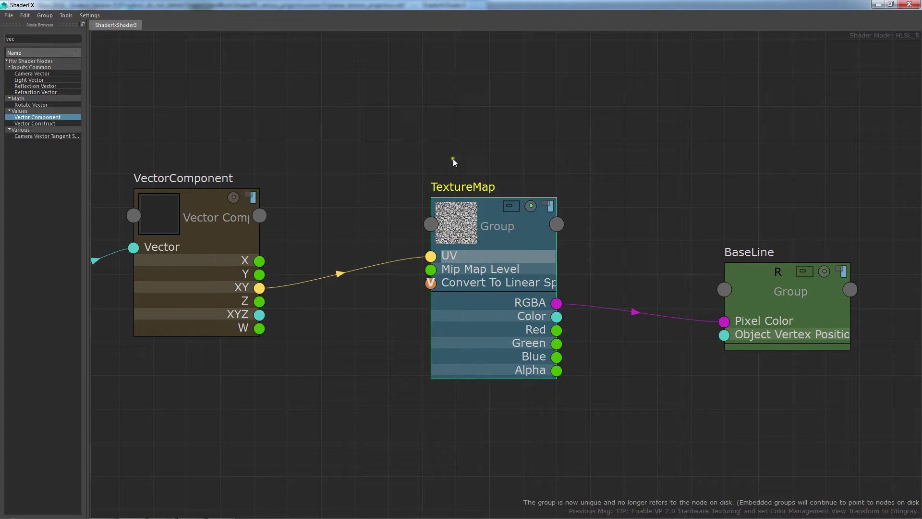
left_click(617, 237)
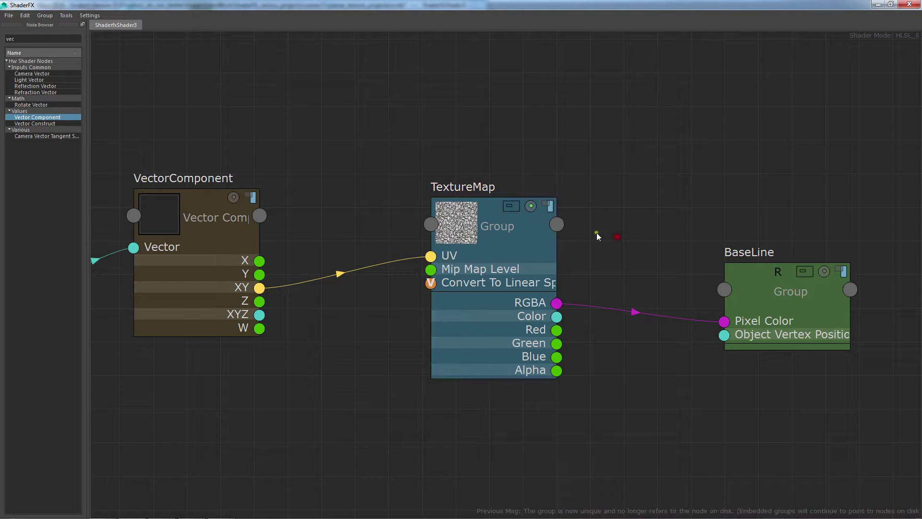
- Look inside the TextureMap group and examine how MyTexture and the Texture Type node feed the samplers
left_click(504, 206)
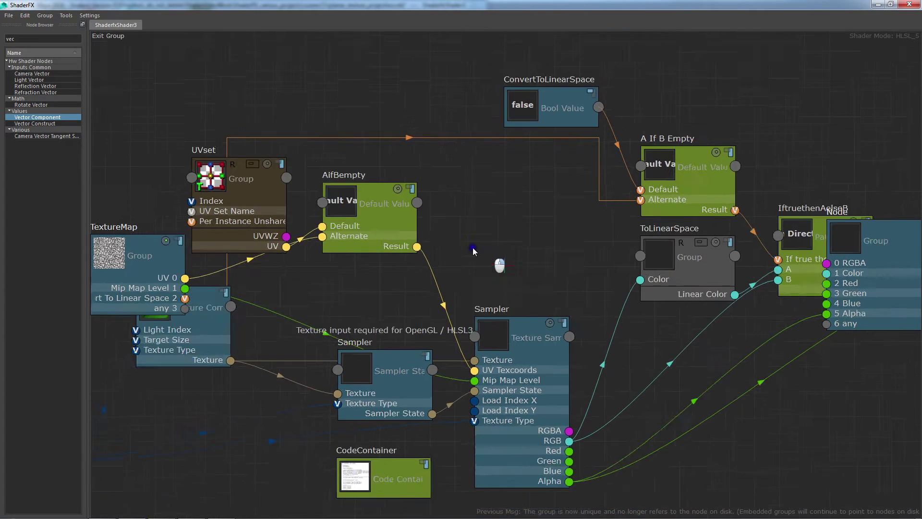
middle_click_drag(484, 255, 550, 226)
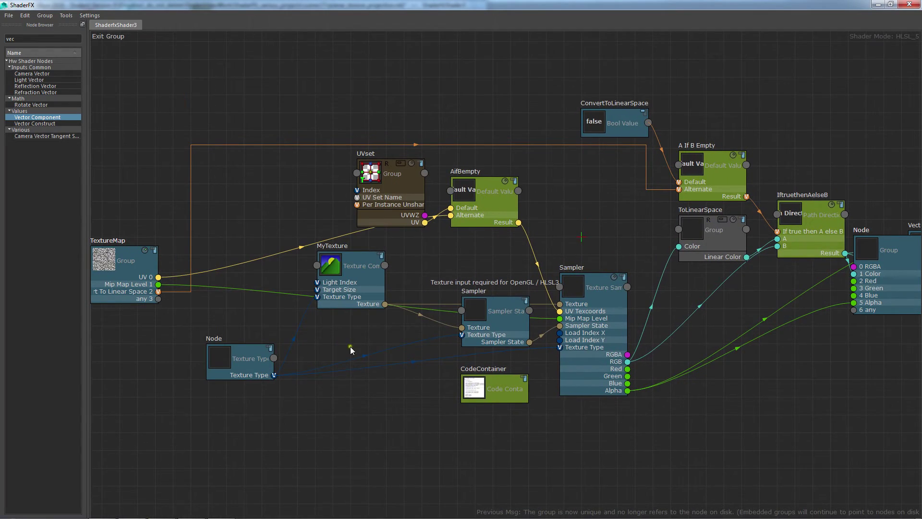
right_click_drag(343, 379, 503, 420, "alt")
left_click(387, 206)
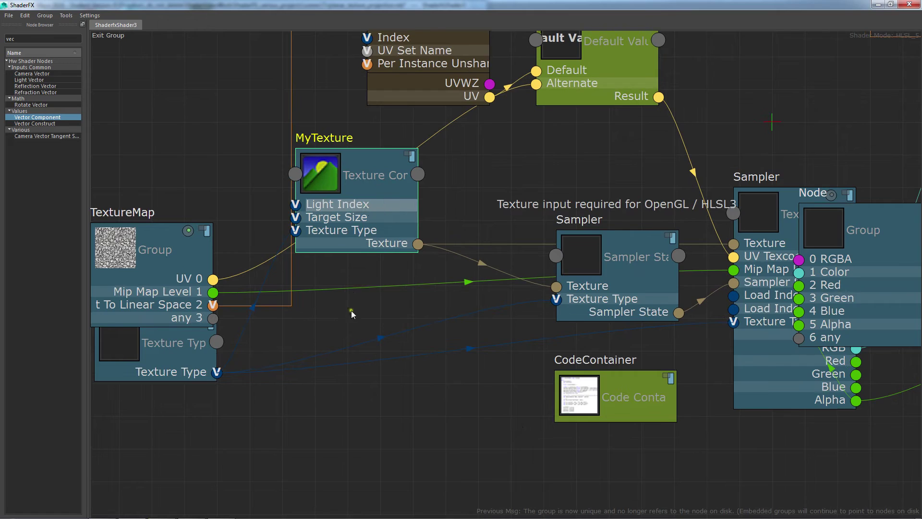
middle_click_drag(351, 312, 471, 406)
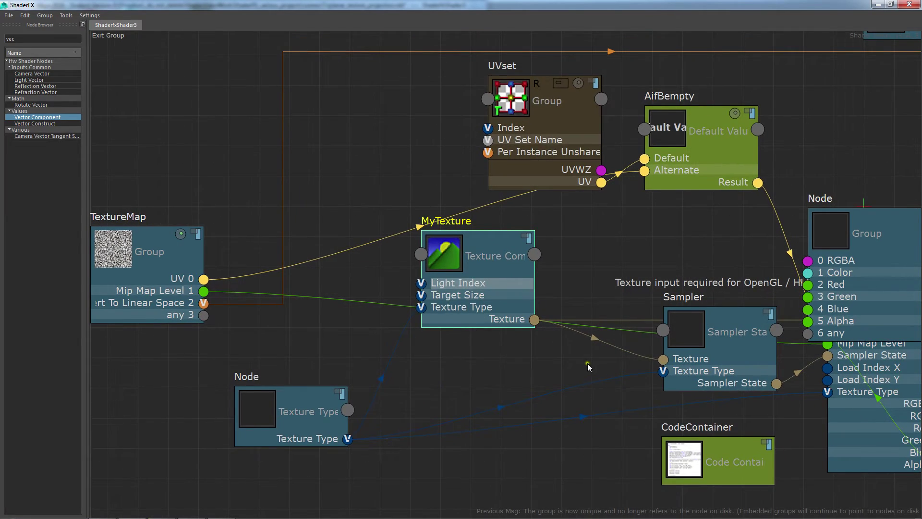
right_click_drag(587, 363, 366, 329, "alt")
middle_click_drag(510, 335, 335, 319, "alt")
left_click(387, 360)
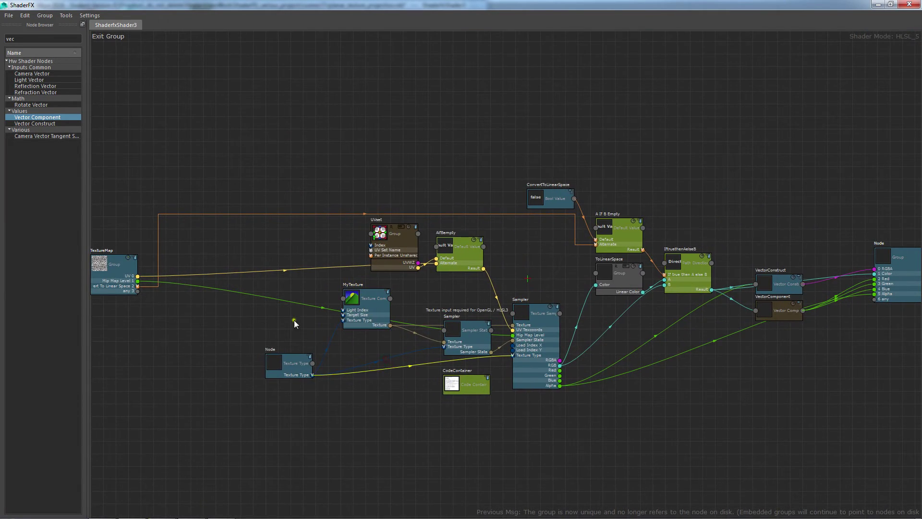
right_click_drag(334, 331, 568, 369, "alt")
left_click(460, 265)
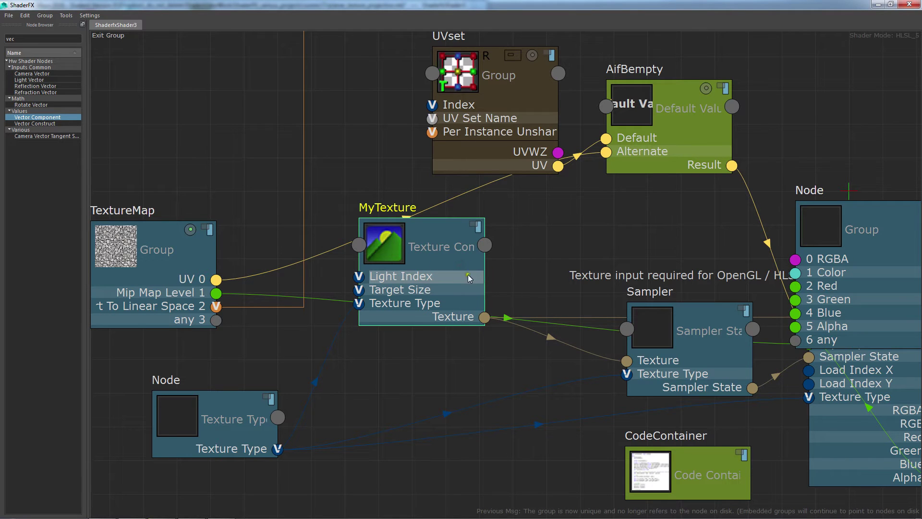
- Check the texture path in the attributes of the MyTexture node
left_click_drag(600, 4, 334, 58)
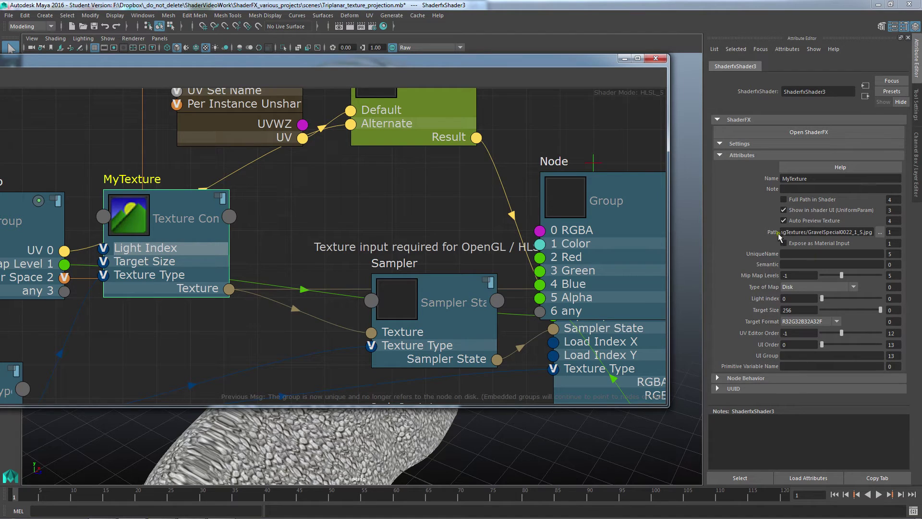
left_click_drag(793, 234, 889, 234)
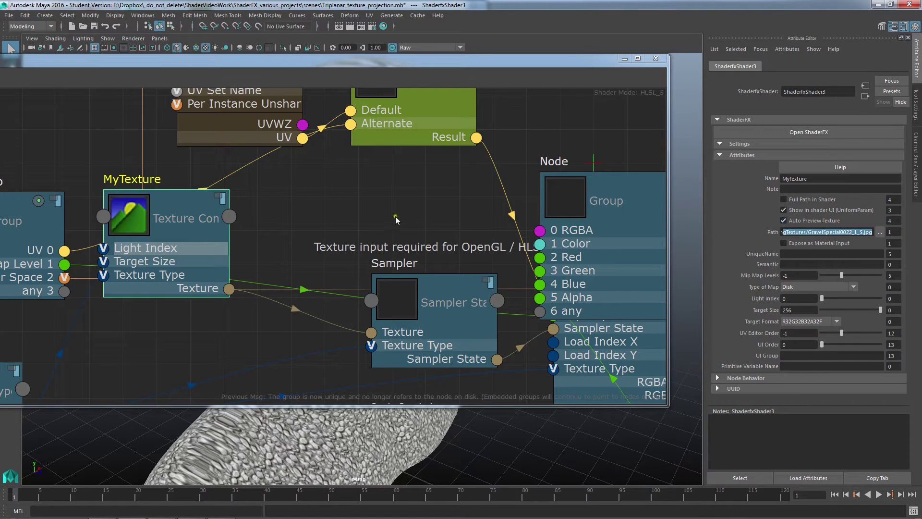
left_click_drag(387, 61, 545, 73)
double_click(544, 73)
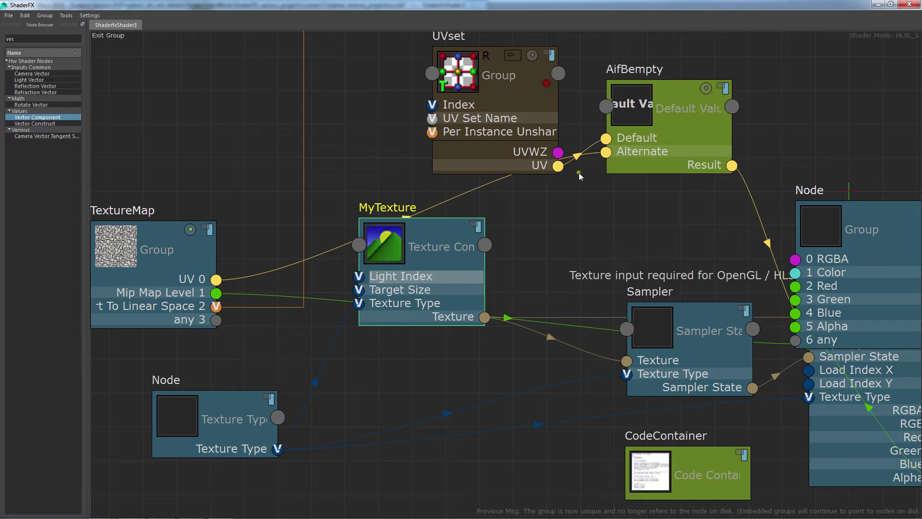
- Single out MyTexture and its Texture Type node, then leave the group and check the attributes at the top level of the graph
scroll(561, 182, "down", 4)
left_click(520, 243)
left_click(380, 355, "shift")
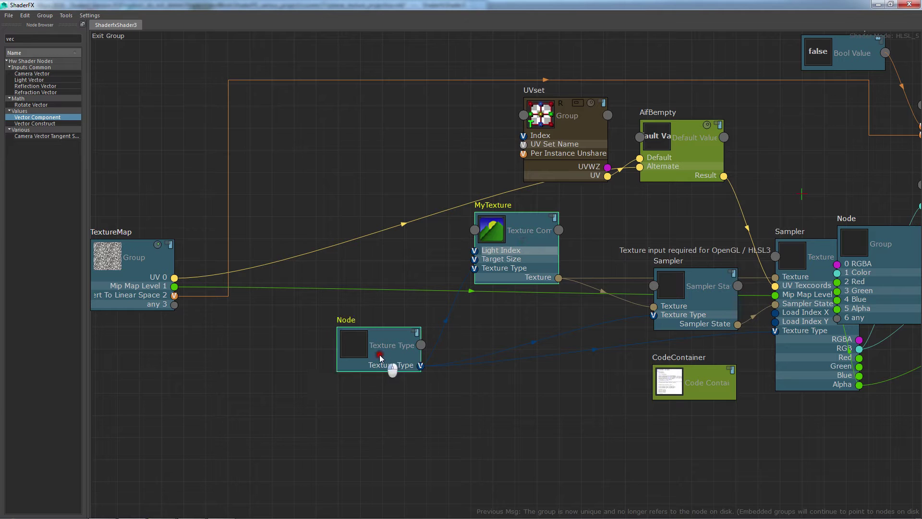
left_click(115, 36)
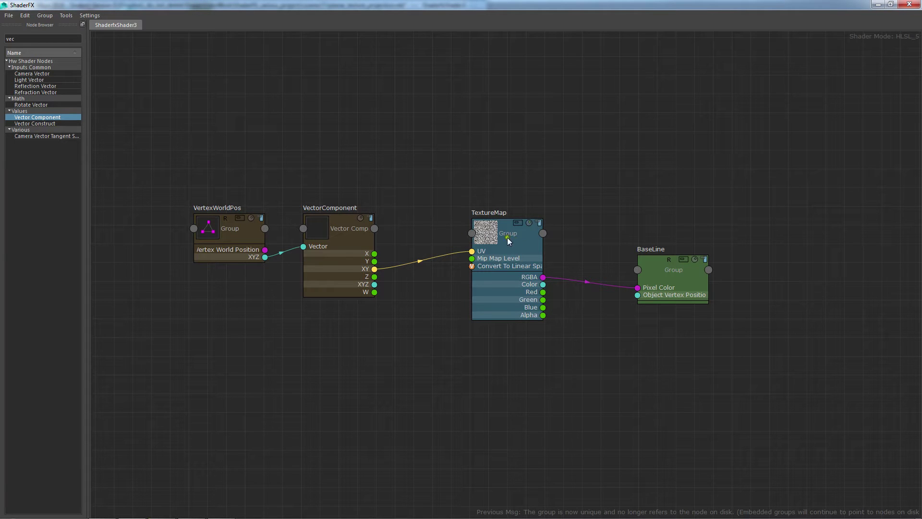
left_click_drag(633, 10, 394, 44)
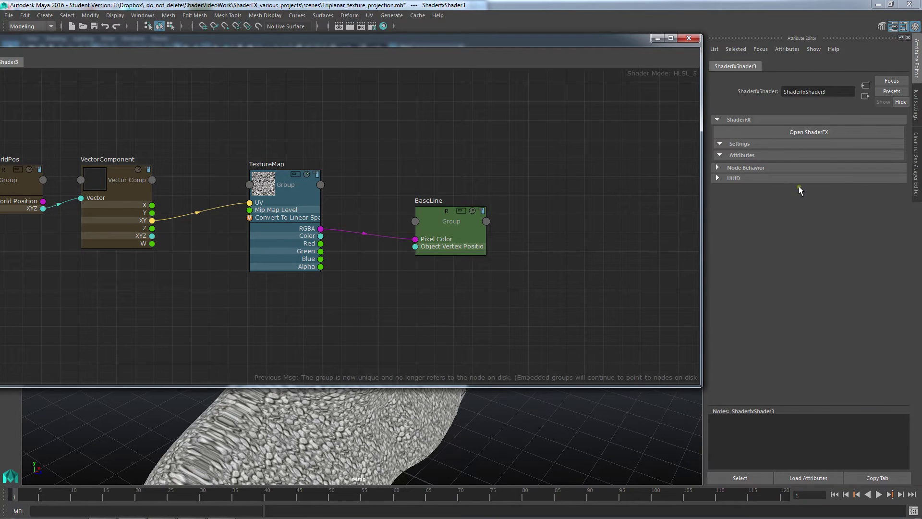
double_click(566, 44)
- Reopen the TextureMap group and reposition MyTexture and the Texture Type node closer to the group's input node, away from the samplers
left_click(517, 223)
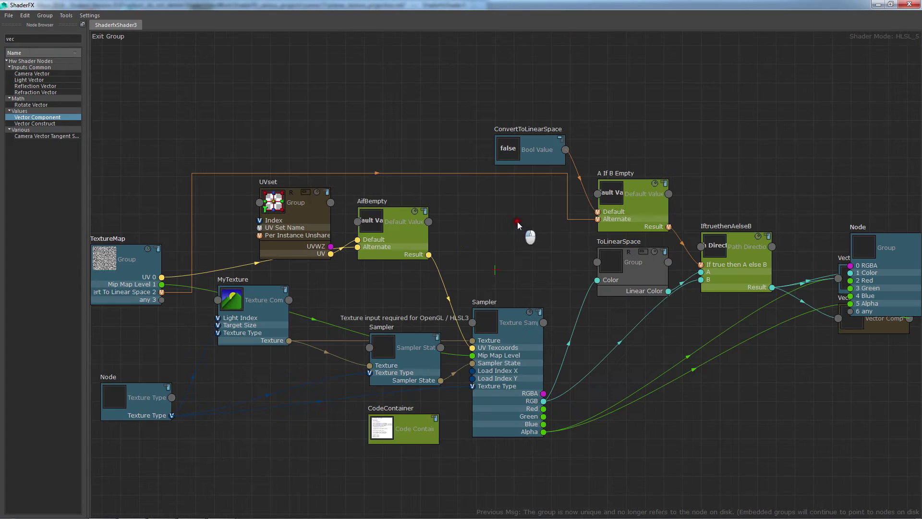
scroll(549, 313, "up", 3)
left_click_drag(382, 294, 422, 306)
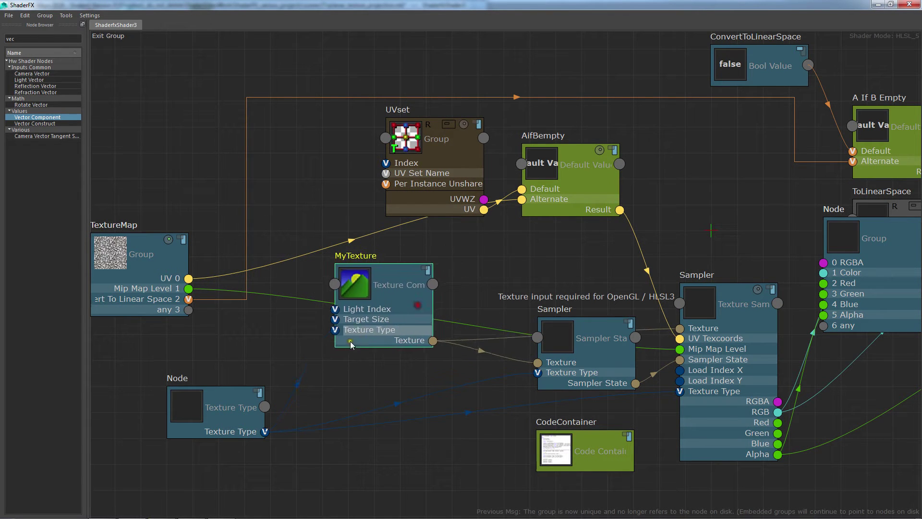
left_click_drag(243, 408, 199, 408)
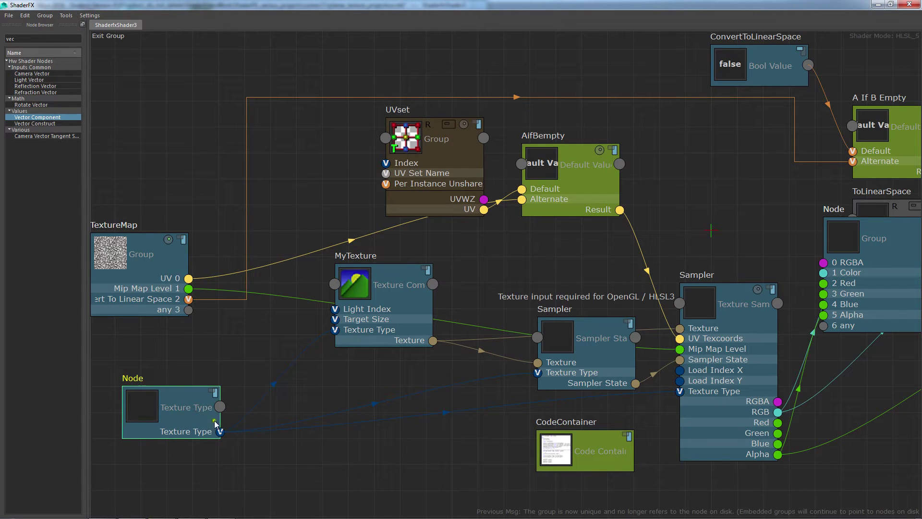
left_click_drag(391, 286, 378, 296)
left_click(235, 365)
mouse_move(184, 413)
left_mouse_down()
mouse_move(258, 416)
mouse_move(195, 425)
left_mouse_up()
scroll(230, 402, "down", 1)
middle_click_drag(230, 401, 325, 373)
left_click_drag(297, 396, 231, 423)
left_click_drag(430, 310, 344, 321)
left_click(351, 347)
right_click_drag(353, 362, 379, 372, "alt")
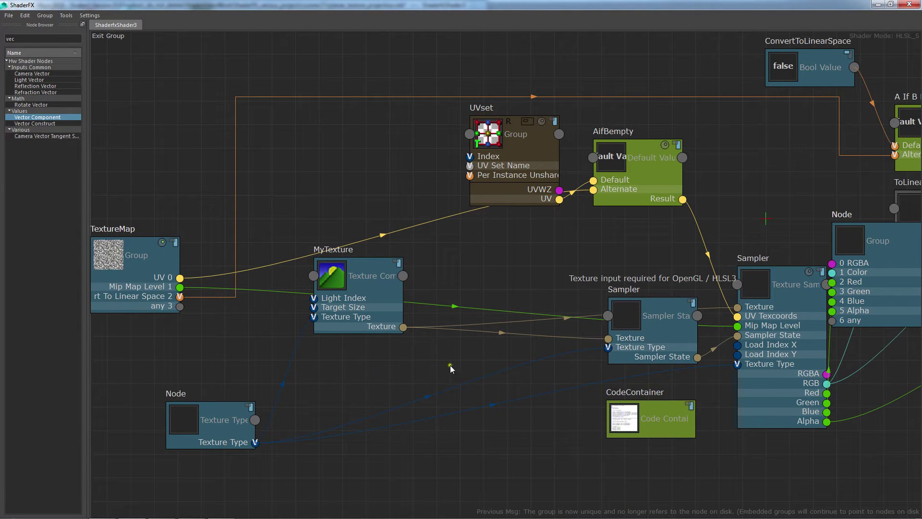
left_click_drag(380, 313, 315, 335)
left_click_drag(229, 445, 235, 425)
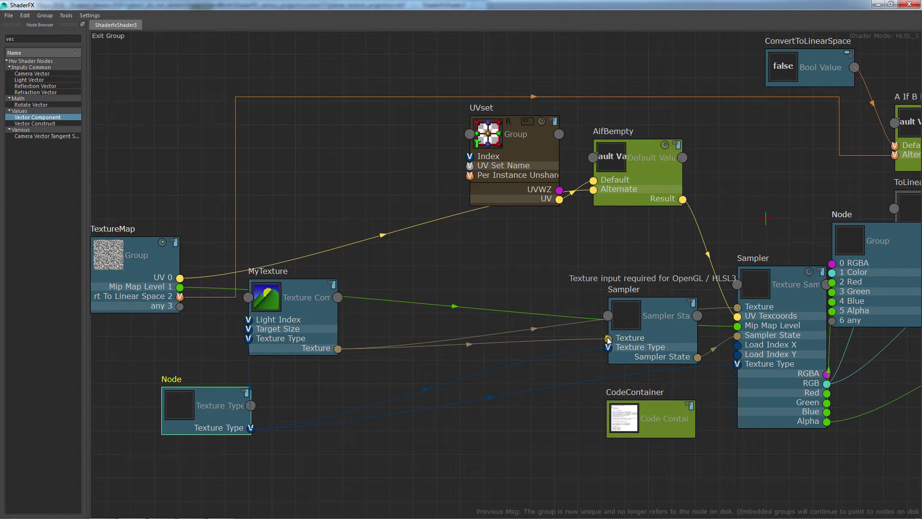
- Expose the Sampler State node's Texture as a new input of the TextureMap group and dismiss the compile output window
left_click_drag(610, 341, 181, 310)
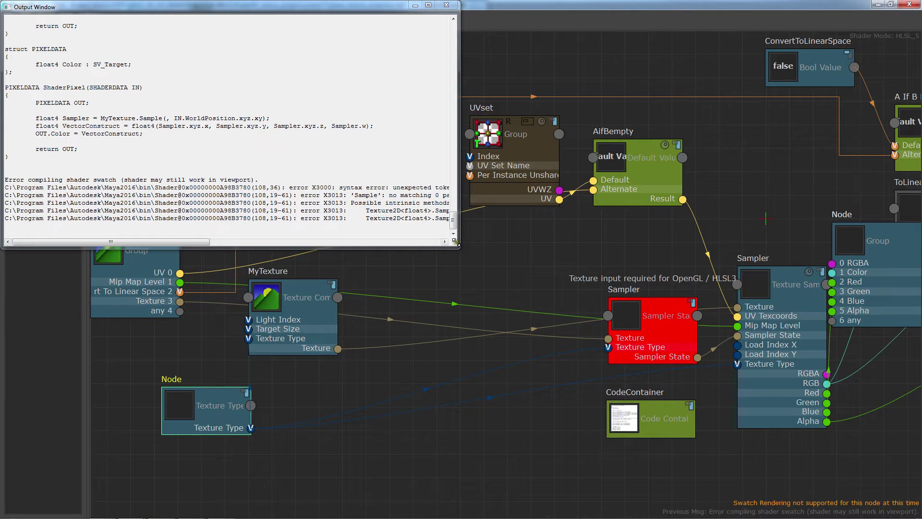
left_click_drag(459, 246, 526, 307)
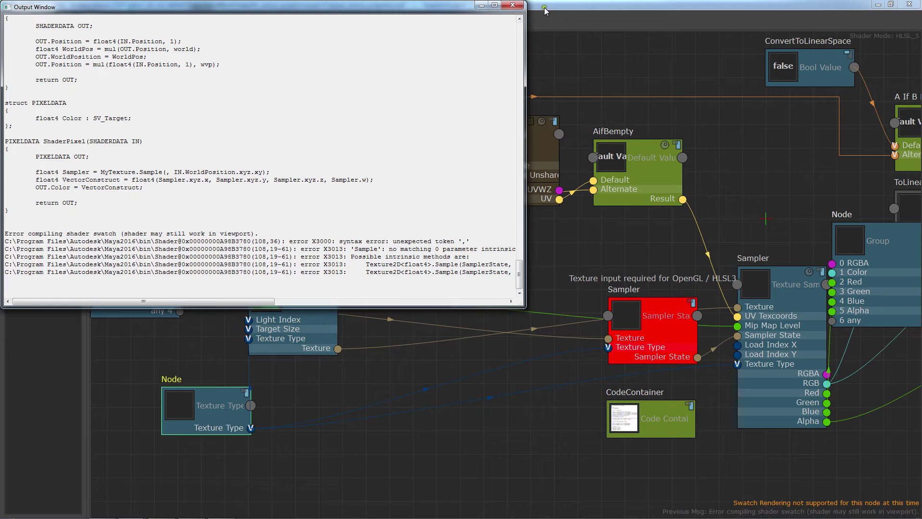
left_click(513, 4)
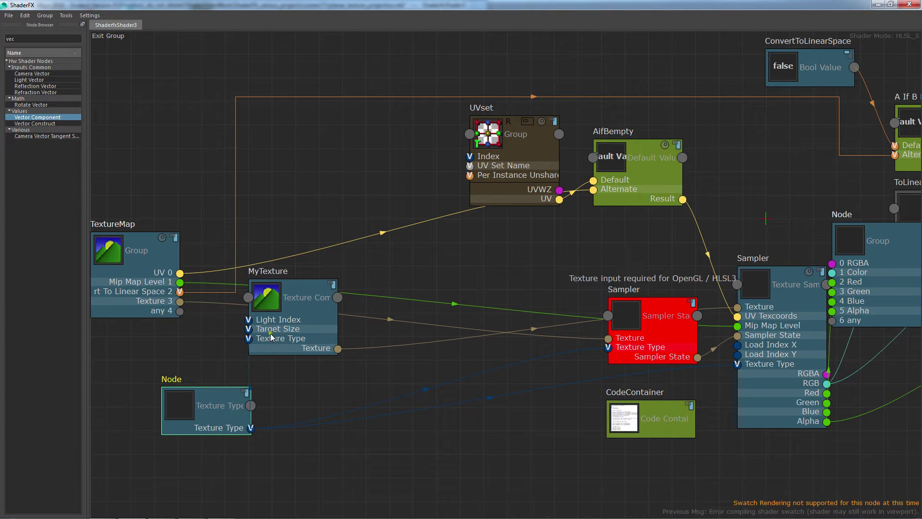
- Connect the group's Texture 3 input to the texture sampler's Texture, moving MyTexture above the wires and shifting the Sampler State node
left_click_drag(310, 336, 328, 205)
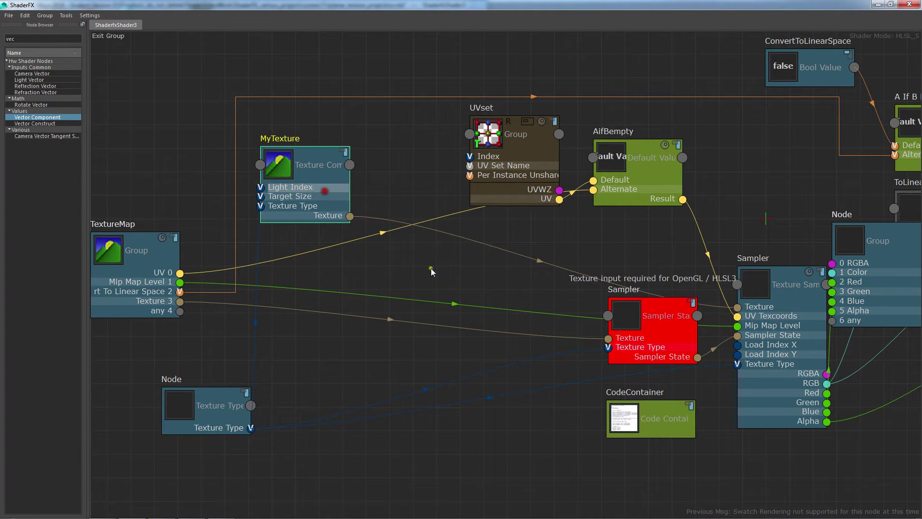
left_click_drag(668, 324, 630, 317)
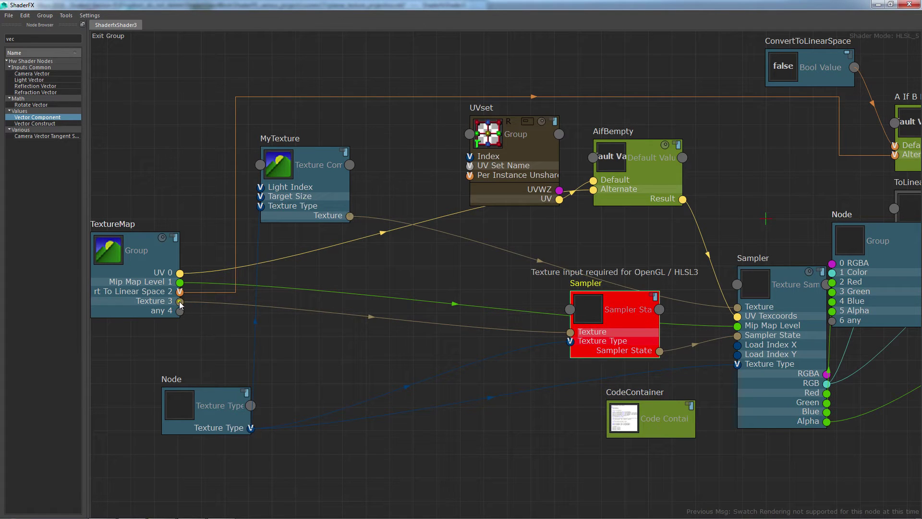
left_click_drag(180, 301, 739, 308)
left_click_drag(328, 204, 321, 172)
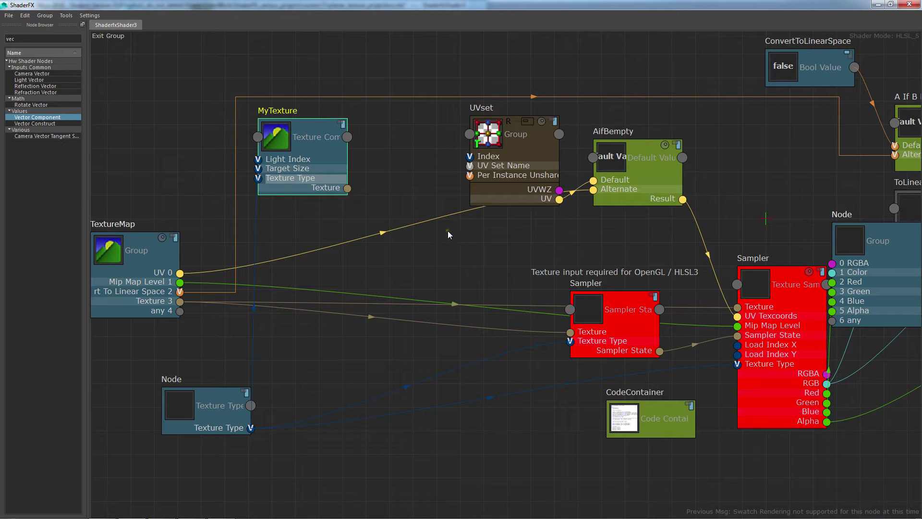
- Expose Texture Type as a new group input and wire it to both the Sampler State node and the texture sampler
left_click(311, 358)
left_click_drag(217, 425, 350, 421)
mouse_move(625, 322)
left_mouse_down()
mouse_move(606, 325)
mouse_move(610, 313)
left_mouse_up()
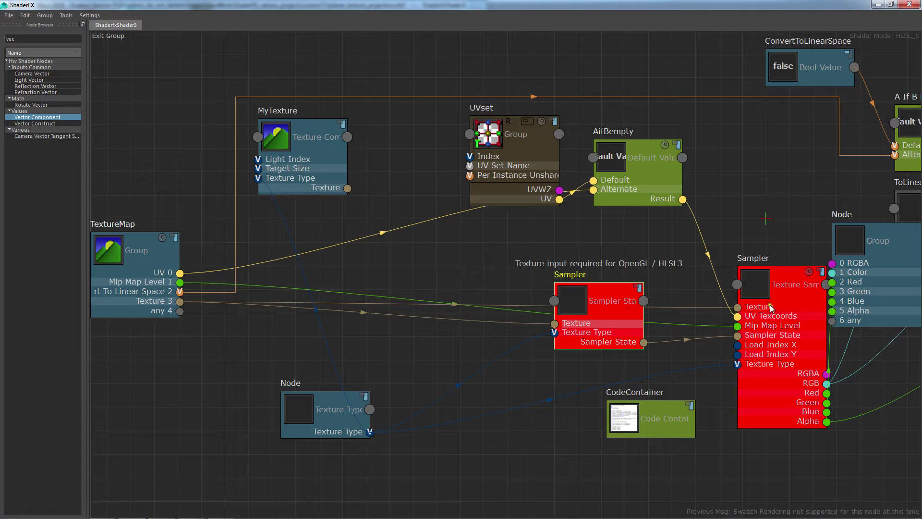
left_click_drag(555, 333, 183, 315)
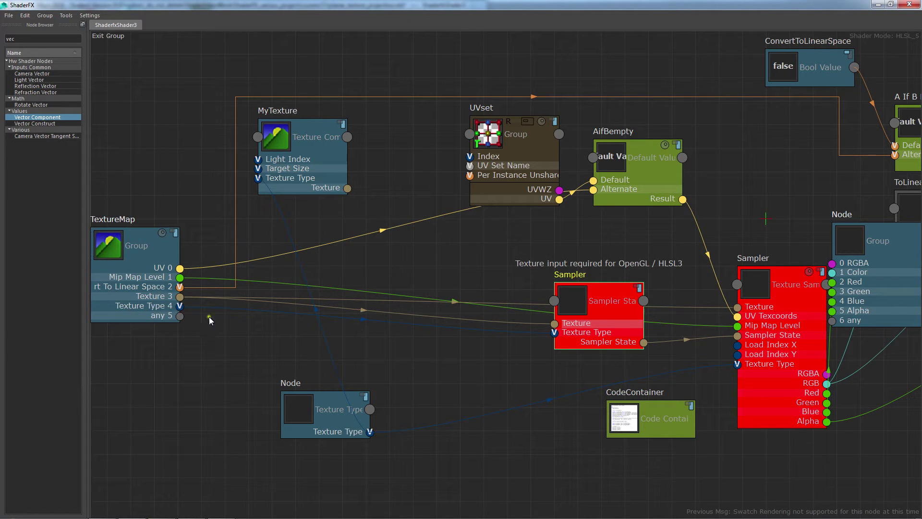
left_click_drag(738, 364, 700, 374)
- Place the disconnected Texture Type and MyTexture nodes side by side below the wires, select both, and check the head in the viewport
left_click_drag(317, 418, 156, 153)
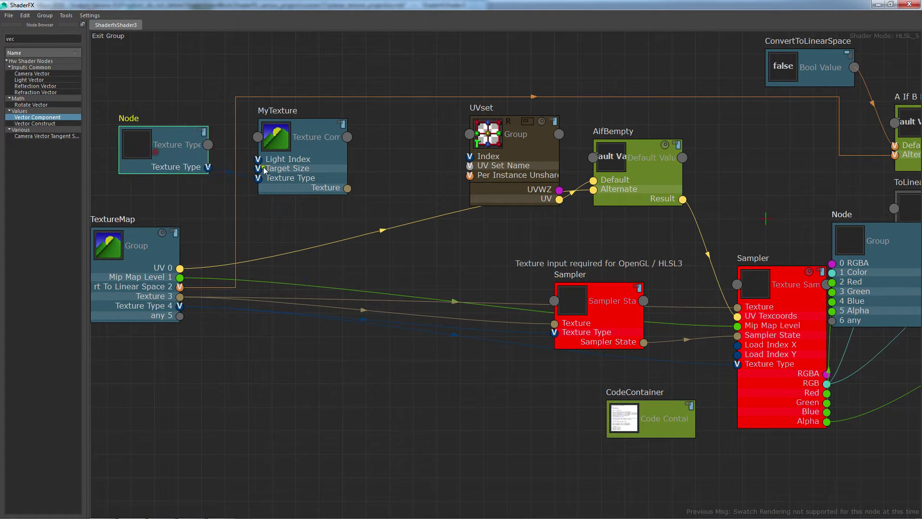
left_click_drag(298, 165, 264, 450)
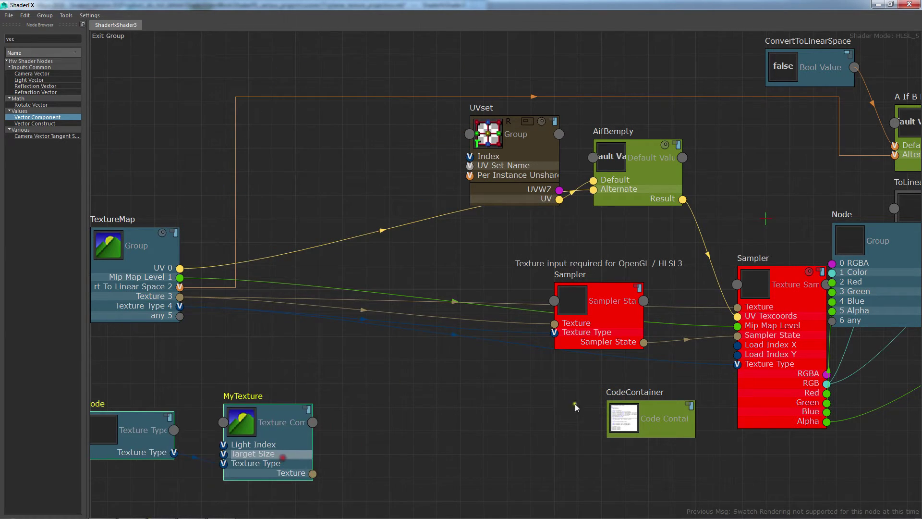
middle_click_drag(408, 420, 491, 377)
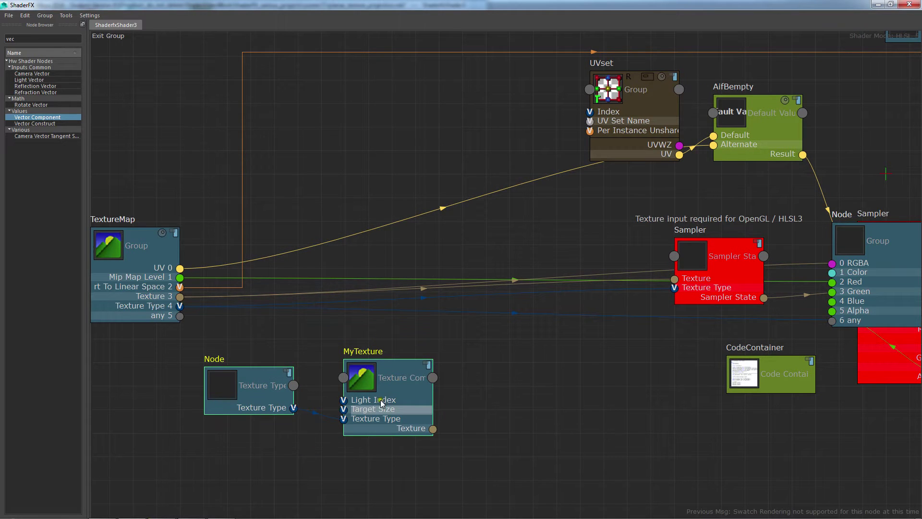
left_click_drag(381, 399, 443, 389)
left_click_drag(338, 384, 346, 400)
left_click_drag(459, 451, 323, 405)
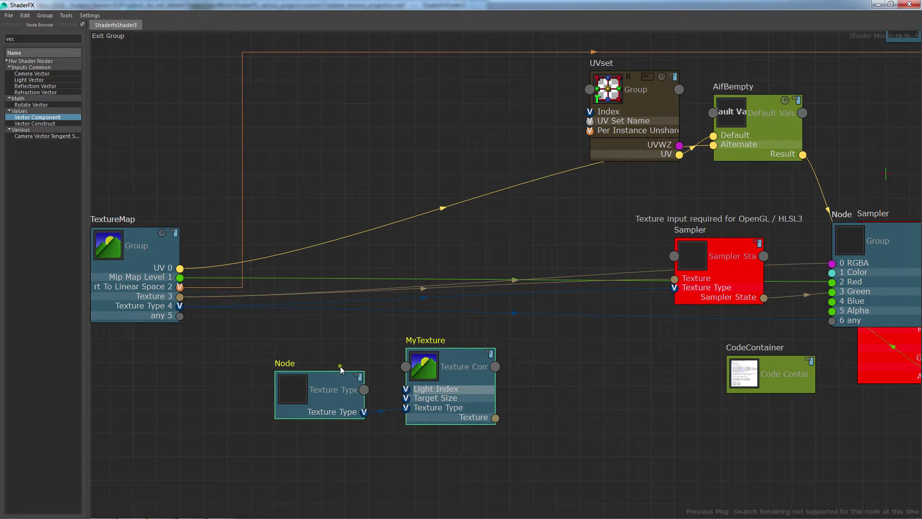
left_click_drag(366, 4, 403, 268)
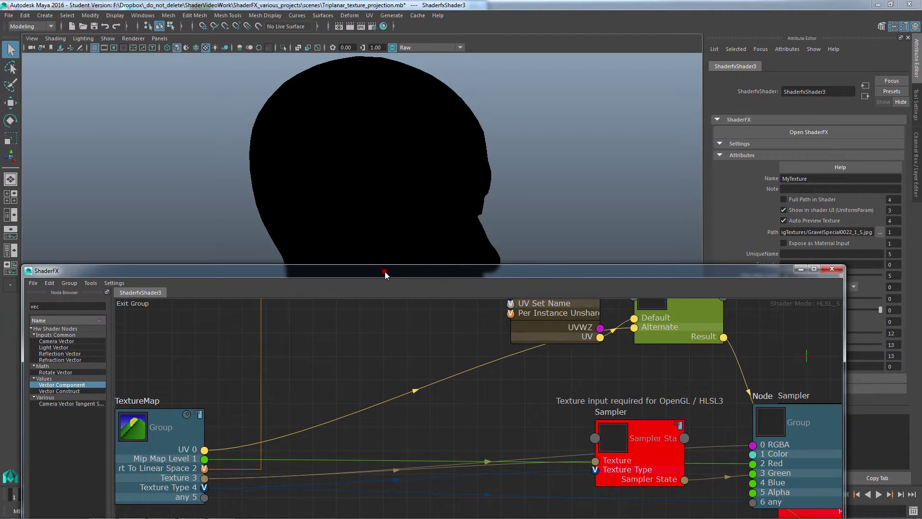
double_click(385, 272)
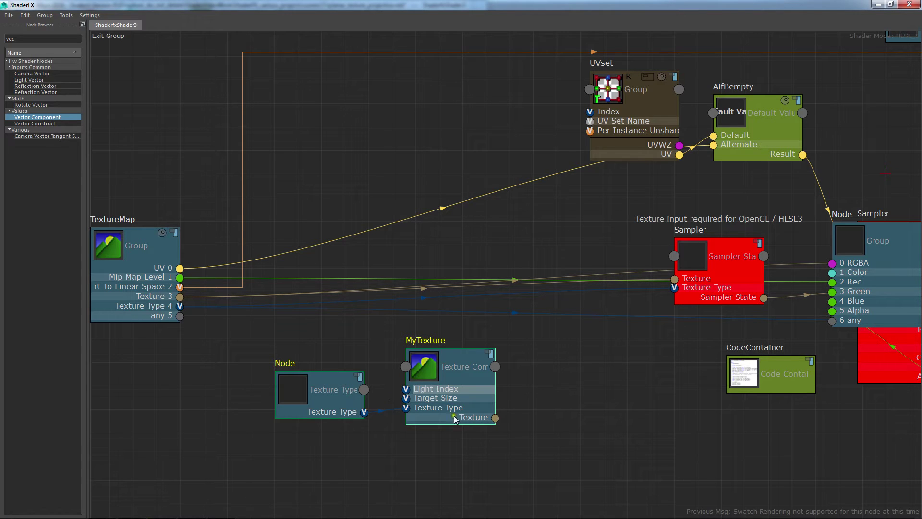
- Copy the Texture Type and MyTexture nodes from the TextureMap group and paste them into the main graph
left_click_drag(460, 469, 296, 379)
left_click(117, 37)
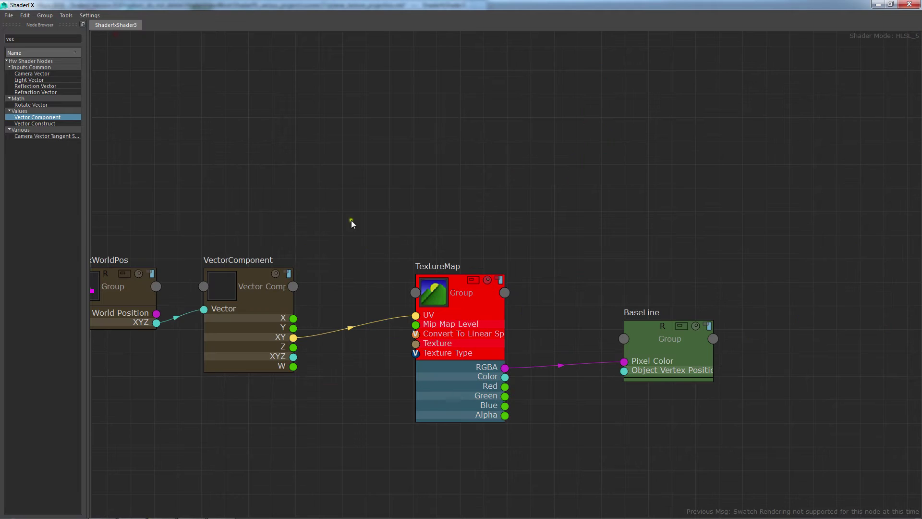
key("ctrl+v")
middle_click_drag(357, 203, 535, 197)
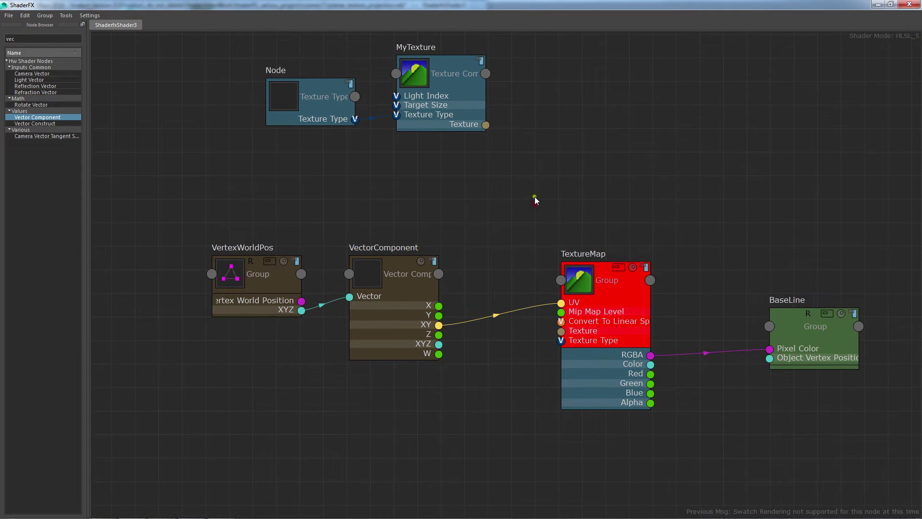
- Connect the pasted Texture and Texture Type outputs to the matching TextureMap group inputs, and check the head in the viewport
left_click_drag(486, 125, 561, 331)
left_click_drag(352, 125, 561, 343)
left_click_drag(680, 3, 612, 382)
left_click_drag(543, 293, 495, 279, "alt")
double_click(473, 384)
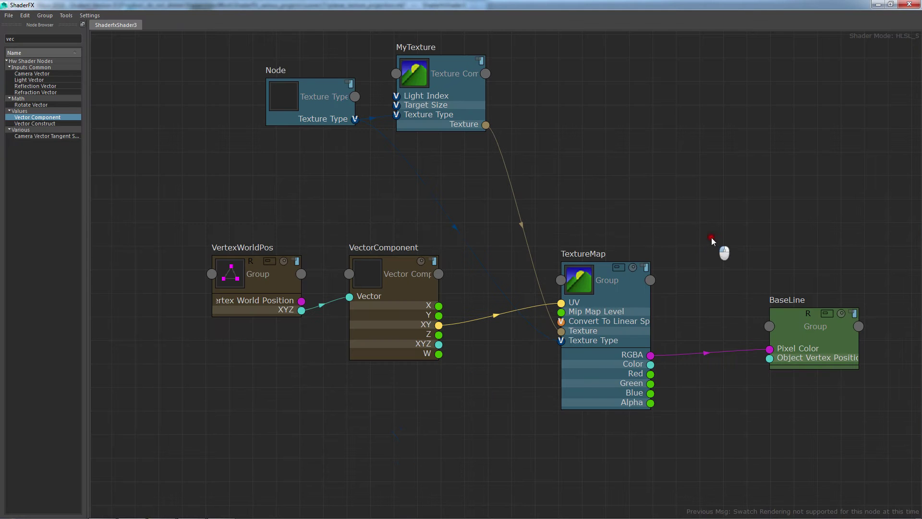
- Delete the leftover Texture Type and MyTexture nodes inside the TextureMap group and return to the main graph
left_click(619, 269)
middle_click_drag(255, 313, 488, 213)
left_click_drag(391, 452, 163, 353)
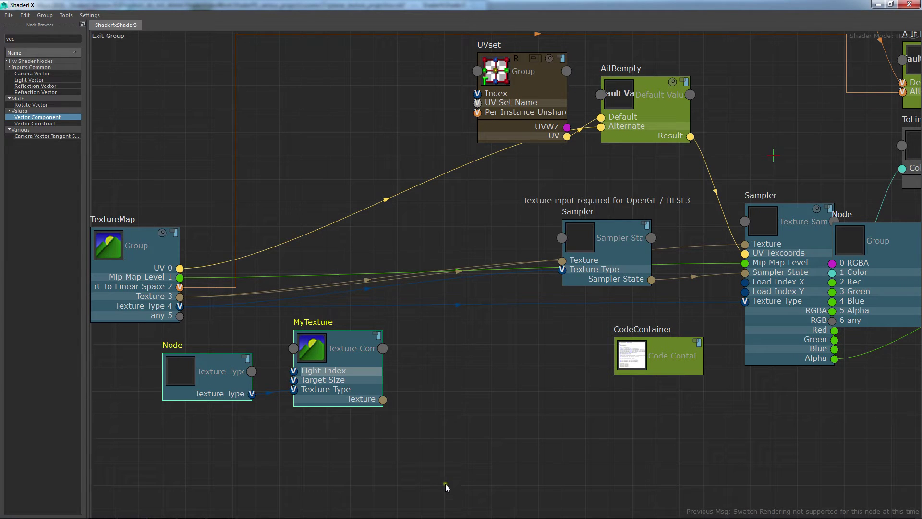
key("Delete")
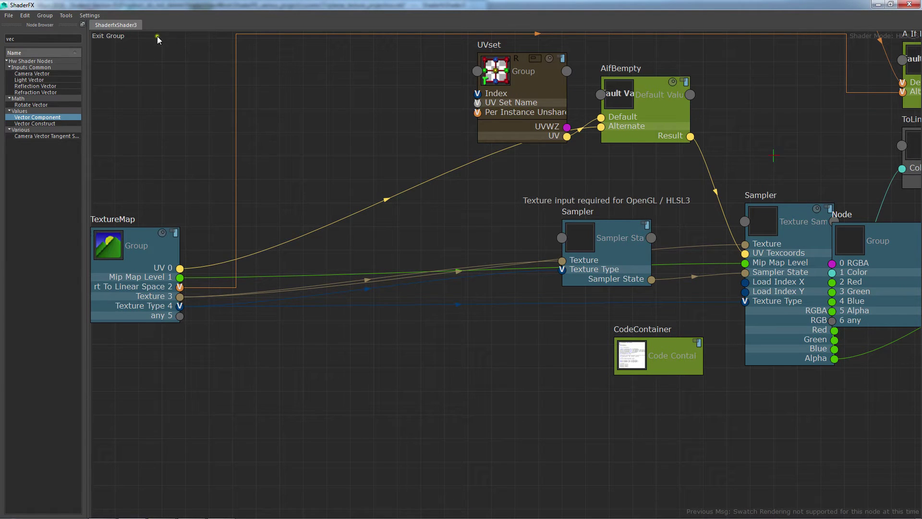
left_click(117, 35)
- Duplicate the TextureMap group twice and stack the two copies in a column above the original
left_click(487, 310)
right_click_drag(629, 272, 476, 245, "alt")
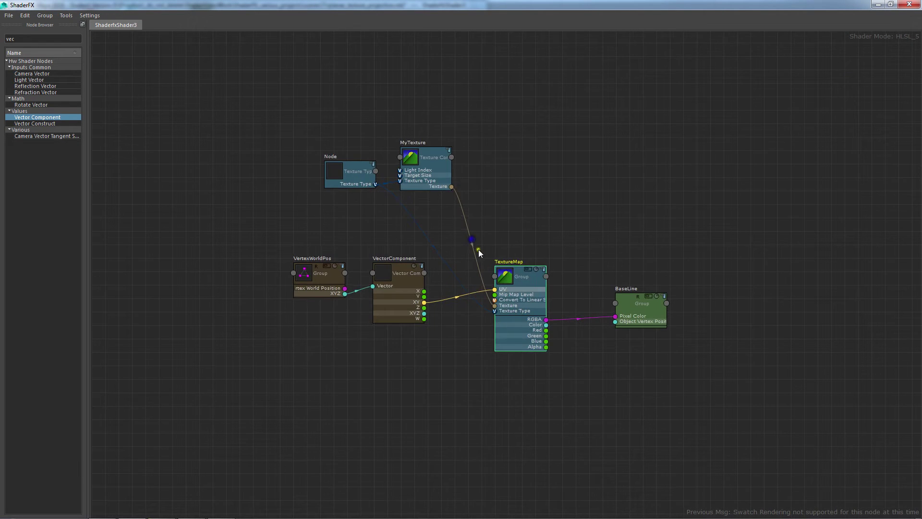
middle_click_drag(477, 248, 495, 296, "alt")
key("ctrl+v")
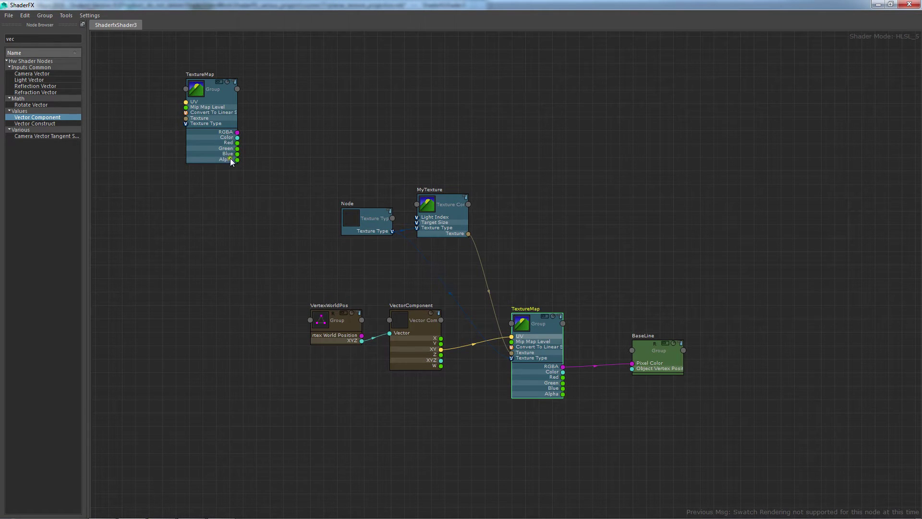
left_click_drag(221, 117, 608, 141)
key("ctrl+v")
left_click_drag(221, 117, 547, 243)
left_click_drag(591, 147, 529, 139)
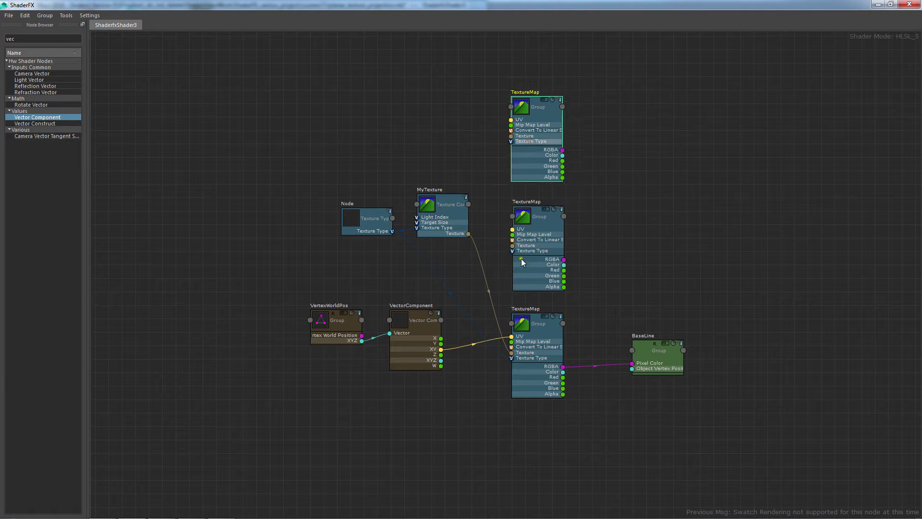
- Connect MyTexture's Texture and the Texture Type node's output to the Texture and Texture Type inputs of both TextureMap copies
left_click_drag(287, 169, 441, 233)
left_click_drag(442, 226, 556, 136)
scroll(402, 169, "up", 3)
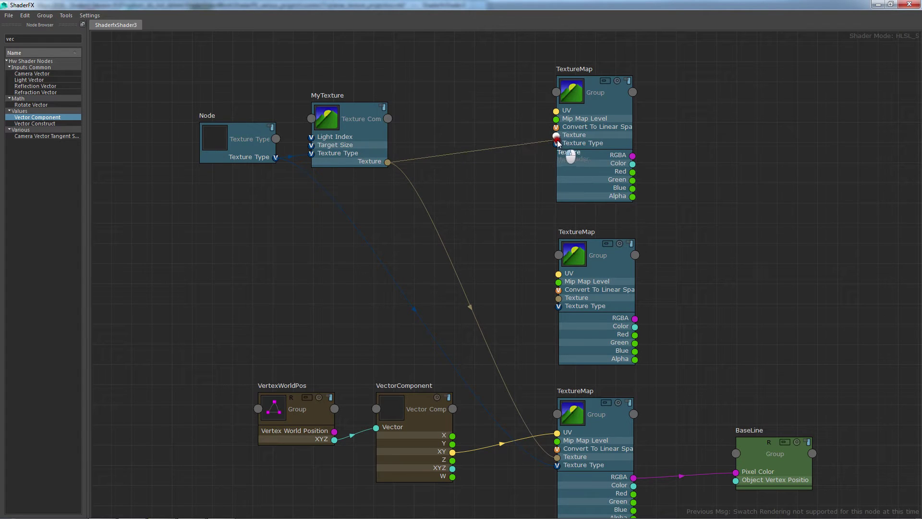
left_click_drag(388, 163, 559, 297)
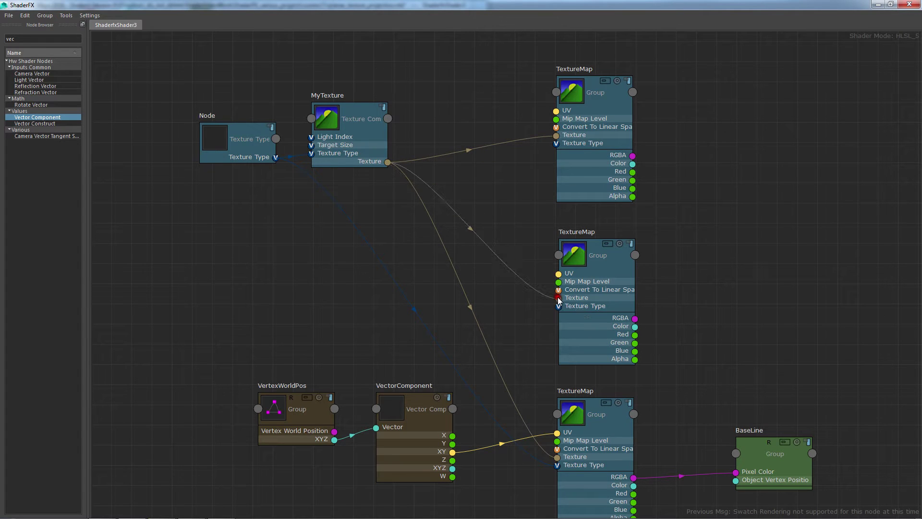
left_click_drag(451, 211, 557, 143)
left_click_drag(275, 158, 562, 307)
- Expose MyTexture as a material input with the unique name Projected_Texture, and return to the full node graph
left_click(382, 140)
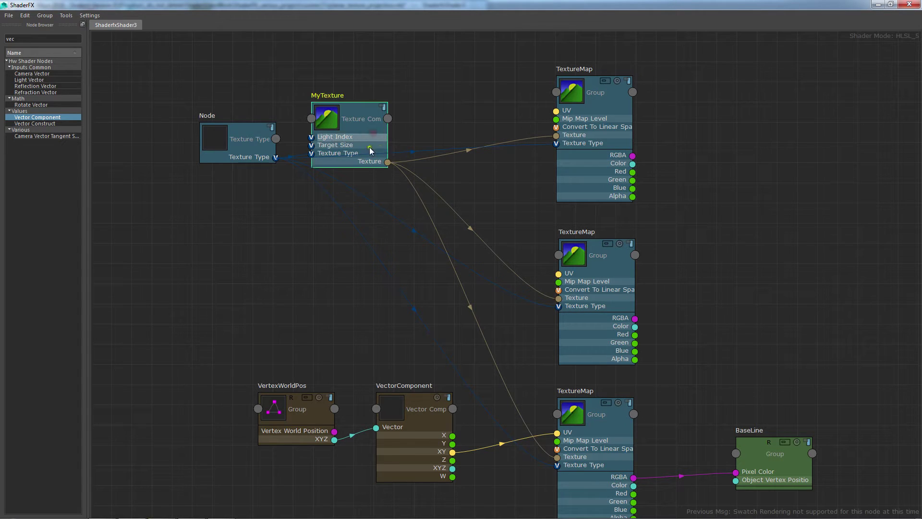
left_click_drag(585, 8, 285, 221)
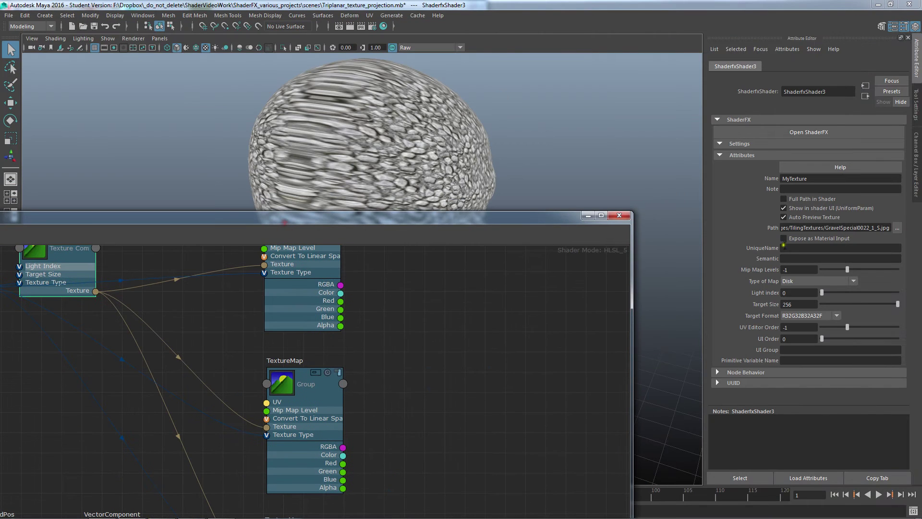
left_click(823, 238)
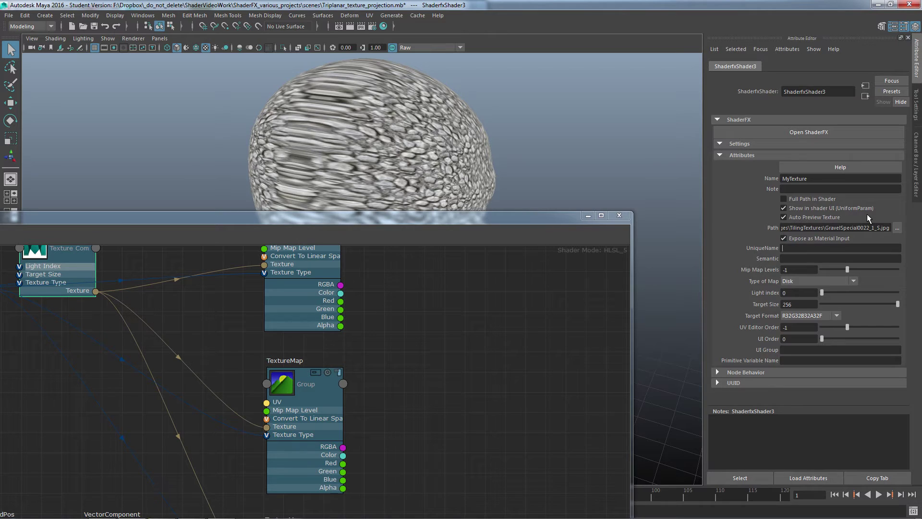
type("Tiling")
key("BackSpace")
key("BackSpace")
key("BackSpace")
key("BackSpace")
key("BackSpace")
key("BackSpace")
type("Projected_Texture")
left_click(540, 298)
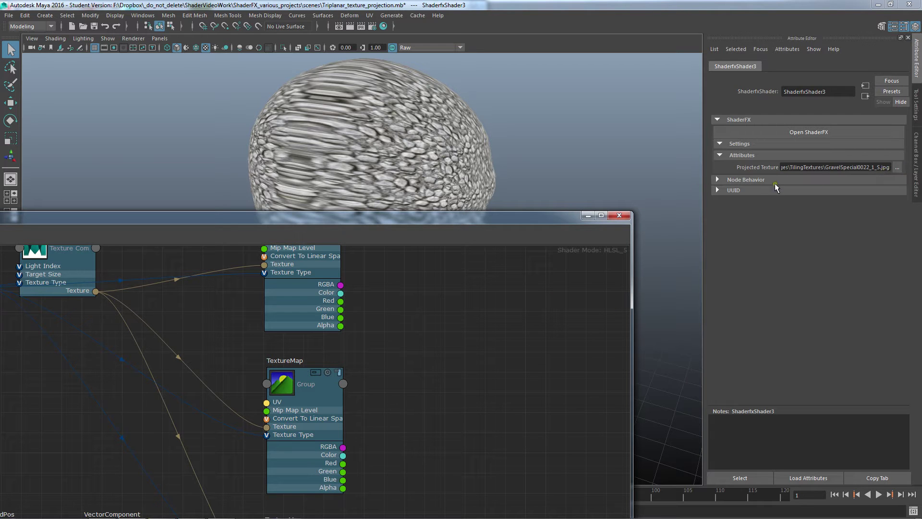
left_click_drag(492, 221, 608, 144)
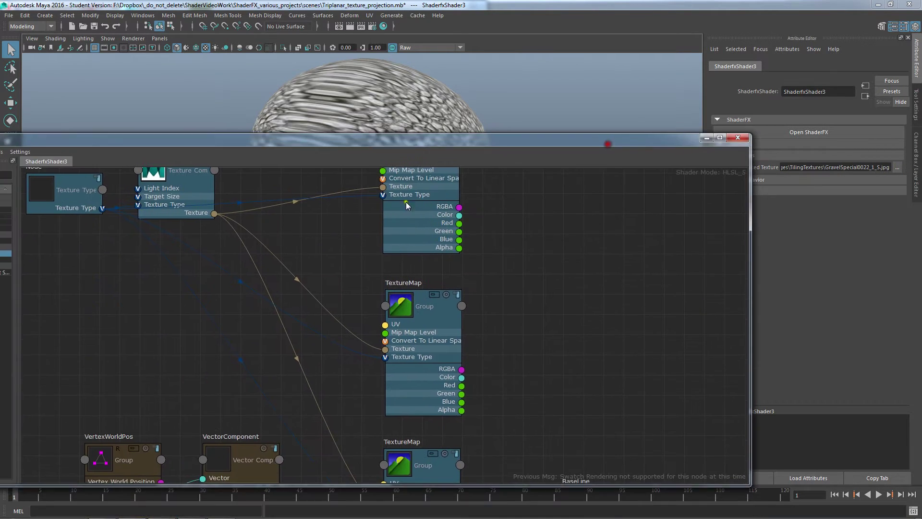
double_click(521, 145)
- Move the Texture Type and MyTexture nodes above the TextureMap column, and VertexWorldPos and VectorComponent farther left of it
scroll(480, 269, "down", 1)
middle_click_drag(450, 261, 498, 259)
left_click_drag(306, 79, 434, 163)
left_click_drag(434, 164, 407, 36)
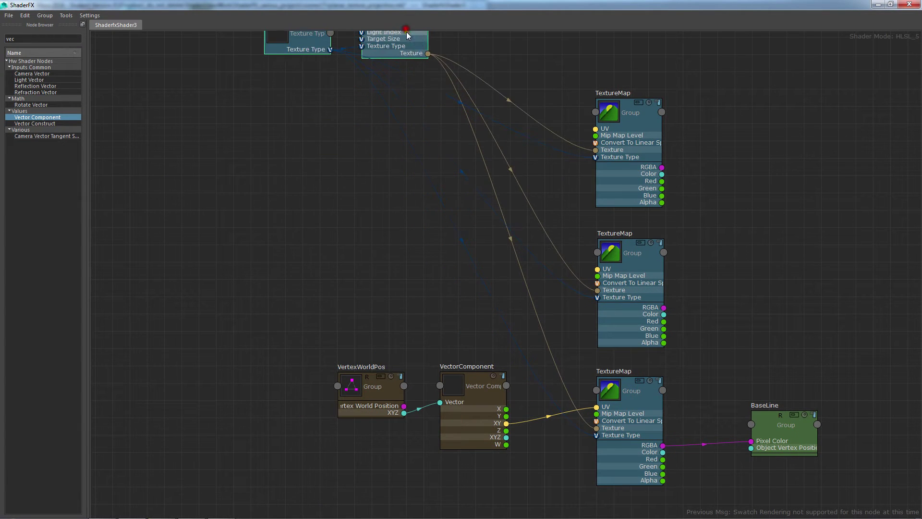
middle_click_drag(353, 357, 405, 335)
left_click_drag(543, 398, 543, 399)
left_click_drag(543, 399, 241, 233)
left_click(350, 221)
middle_click_drag(335, 242, 406, 299)
left_click_drag(246, 299, 257, 302)
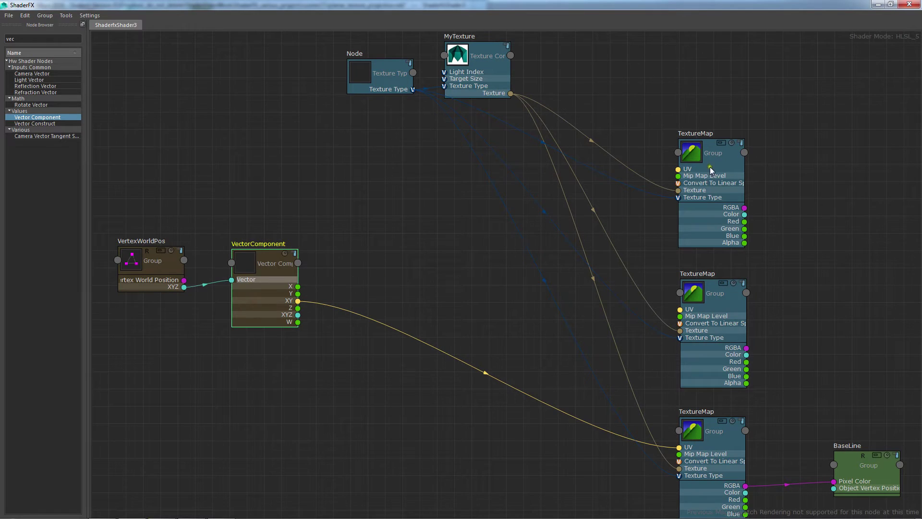
- Examine the XY projection on the bust straight on against the viewport's axis indicator, and return to the node graph
middle_click_drag(603, 411, 480, 345)
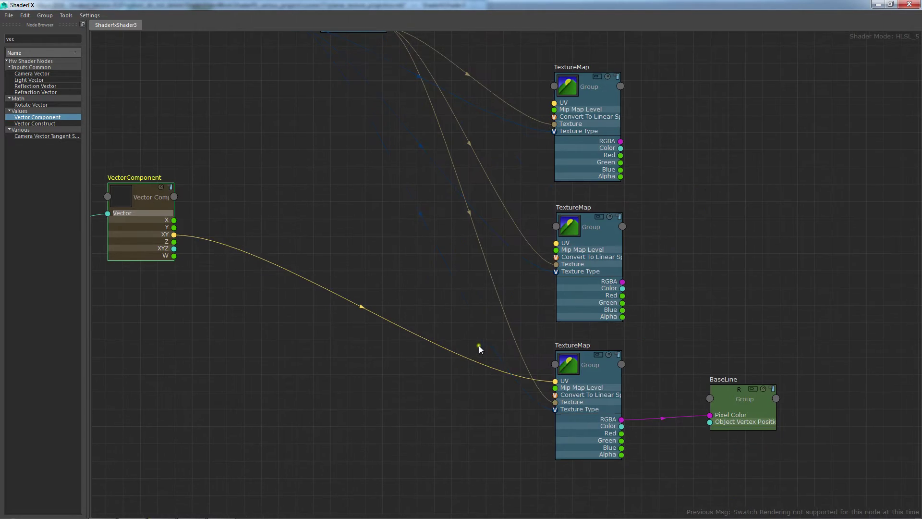
left_click_drag(461, 6, 496, 426)
left_click_drag(528, 327, 468, 301, "alt")
right_click_drag(468, 300, 344, 293, "alt")
middle_click_drag(374, 336, 375, 290, "alt")
left_click_drag(406, 312, 402, 314, "alt")
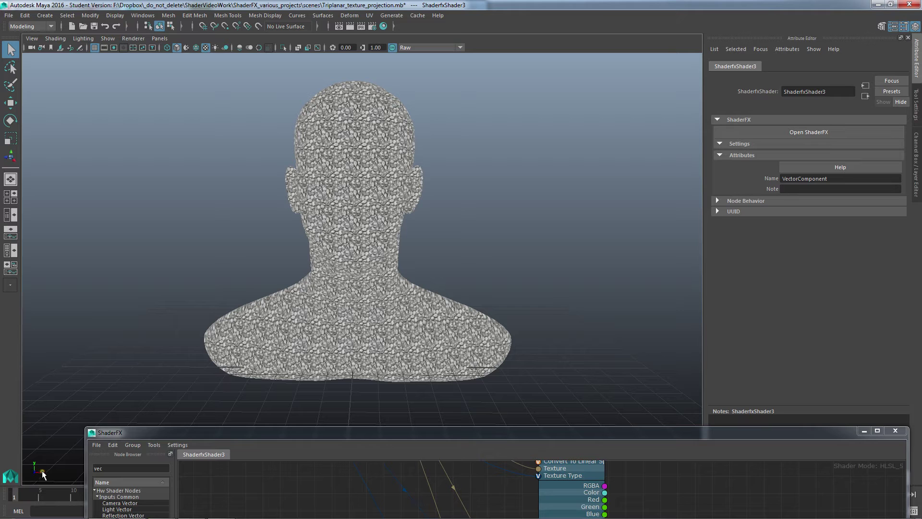
left_click(325, 435)
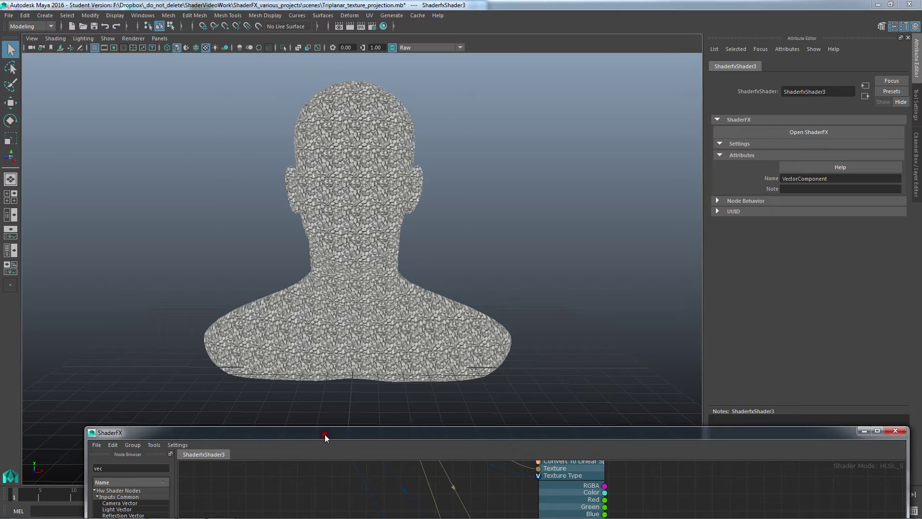
double_click(515, 435)
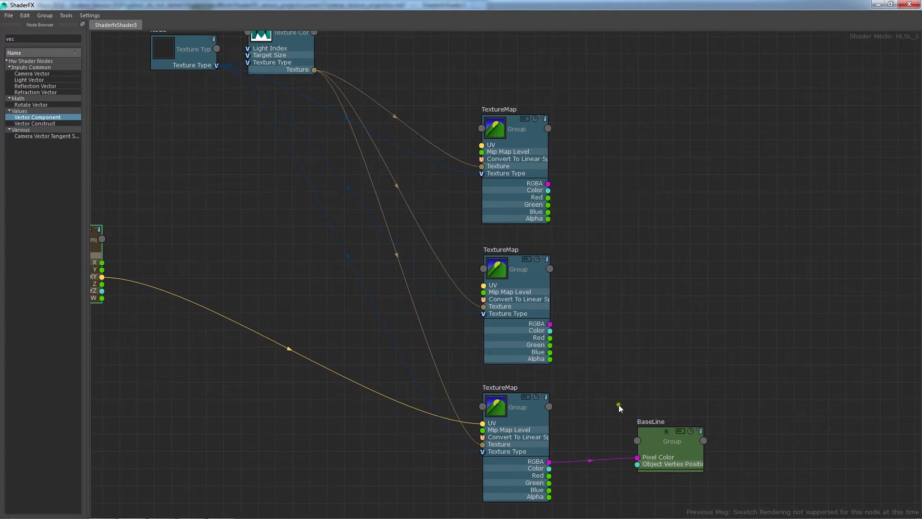
- Nudge the three TextureMap nodes into a more evenly spaced column
mouse_move(519, 158)
left_mouse_down()
mouse_move(520, 145)
mouse_move(517, 158)
left_mouse_up()
left_click_drag(518, 289, 511, 288)
left_click(525, 424)
left_click_drag(525, 425, 523, 431)
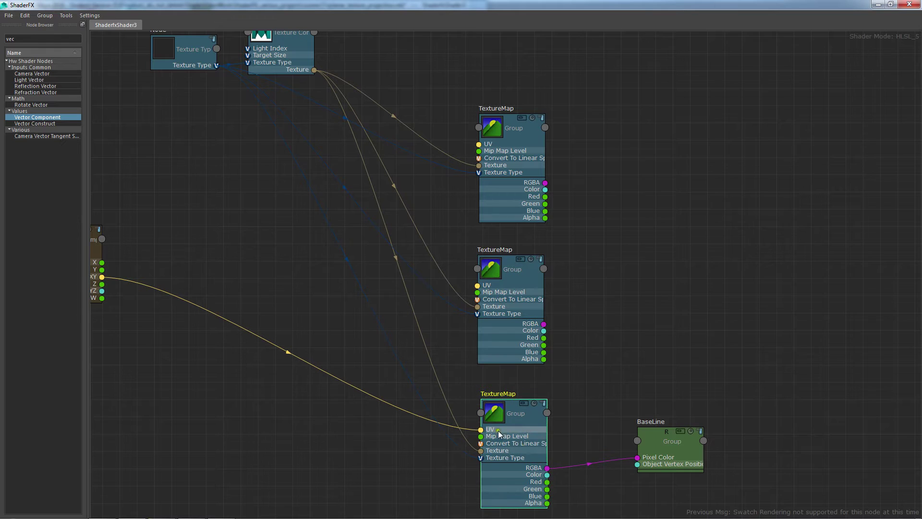
left_click(621, 414)
middle_click_drag(376, 383, 503, 418)
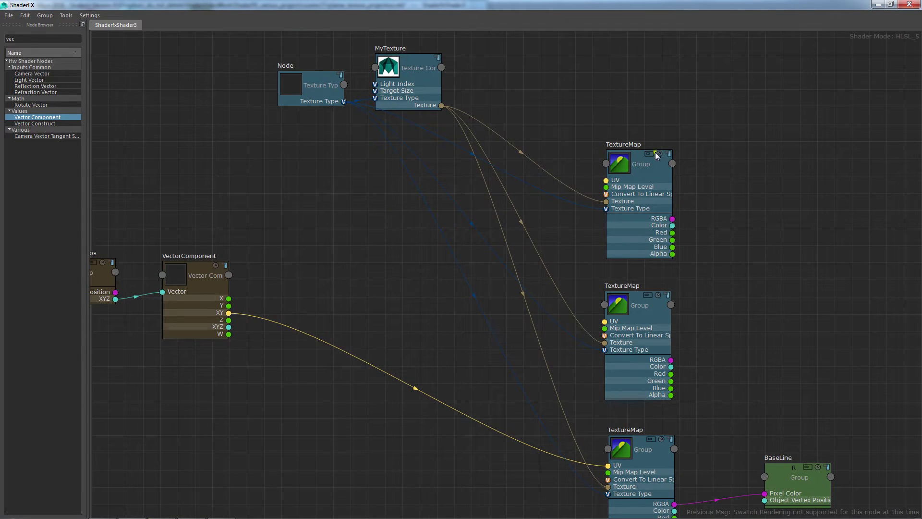
- Inspect the stretched projection on both sides of the bust and switch the viewport background to plain grey
left_click(878, 5)
left_click_drag(595, 278, 437, 295, "alt")
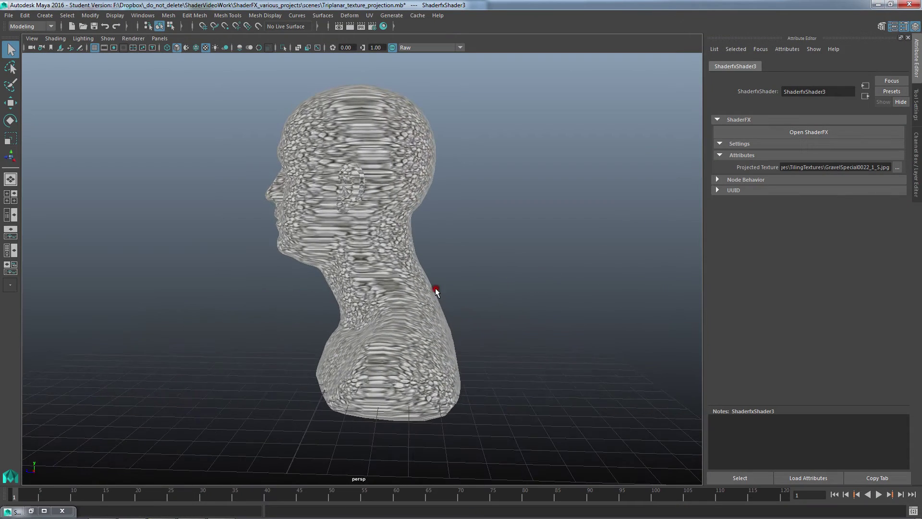
left_click_drag(133, 381, 383, 369, "alt")
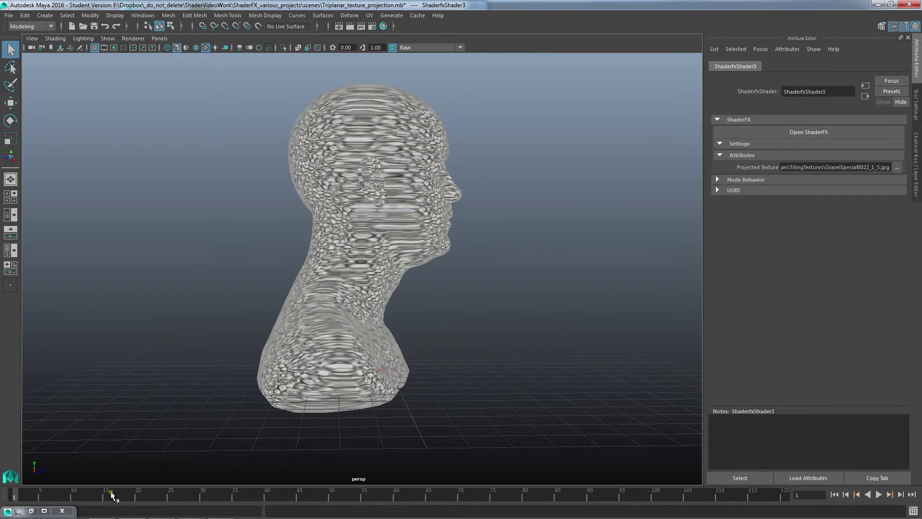
key("alt+b")
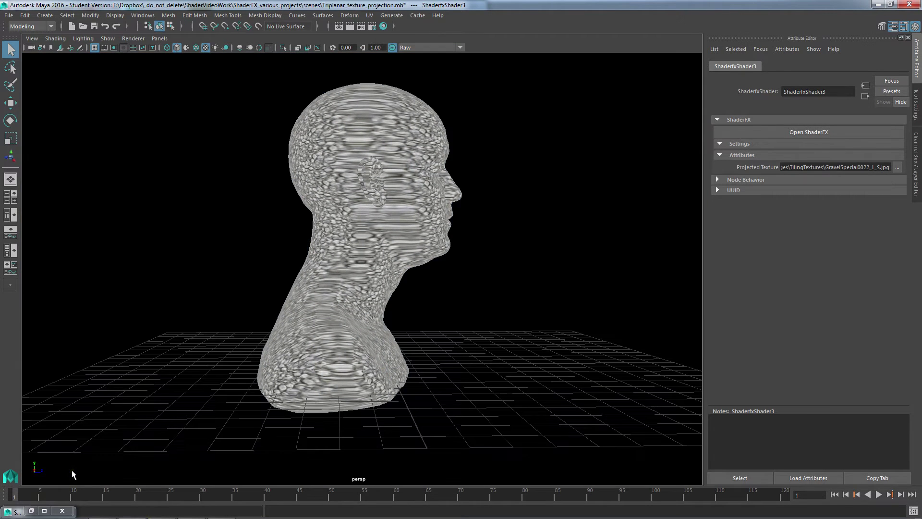
key("alt+b")
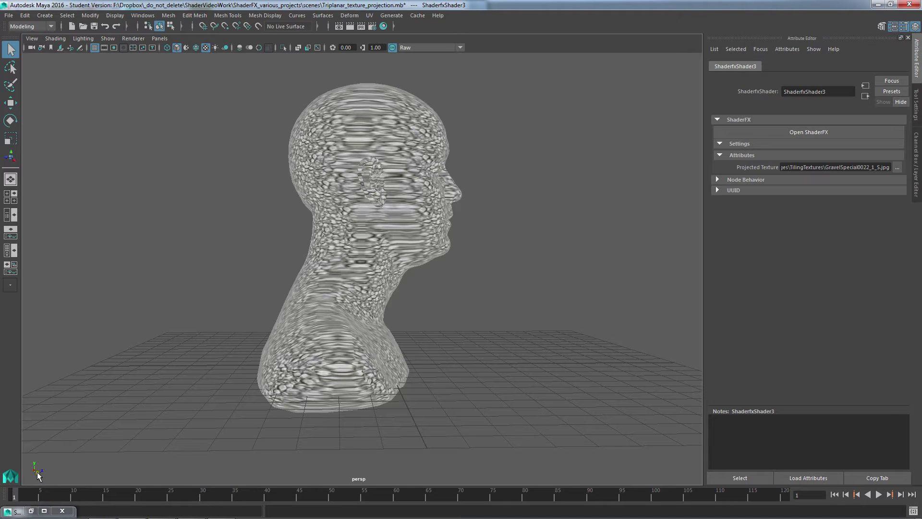
left_click(44, 509)
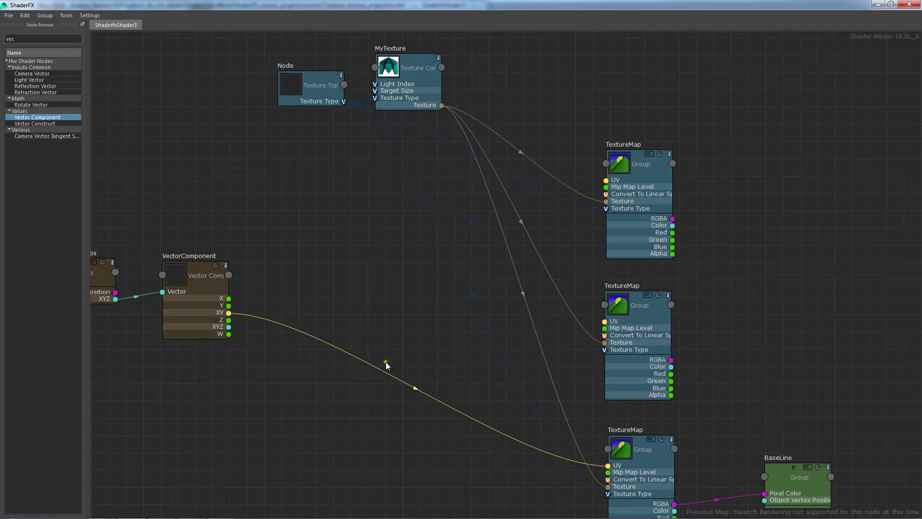
- Add a Vector Construct node between the VectorComponent node and the TextureMap column
middle_click_drag(362, 411, 438, 396)
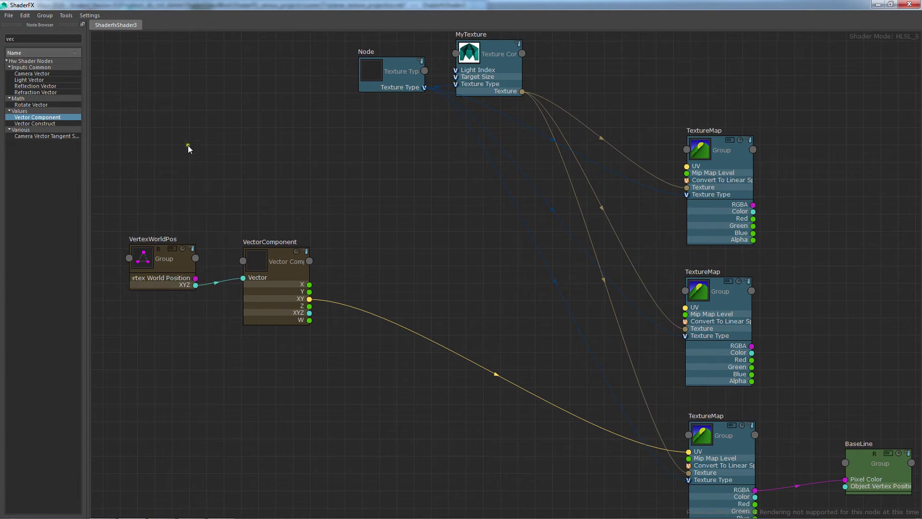
left_click_drag(48, 123, 451, 230)
left_click_drag(483, 269, 503, 239)
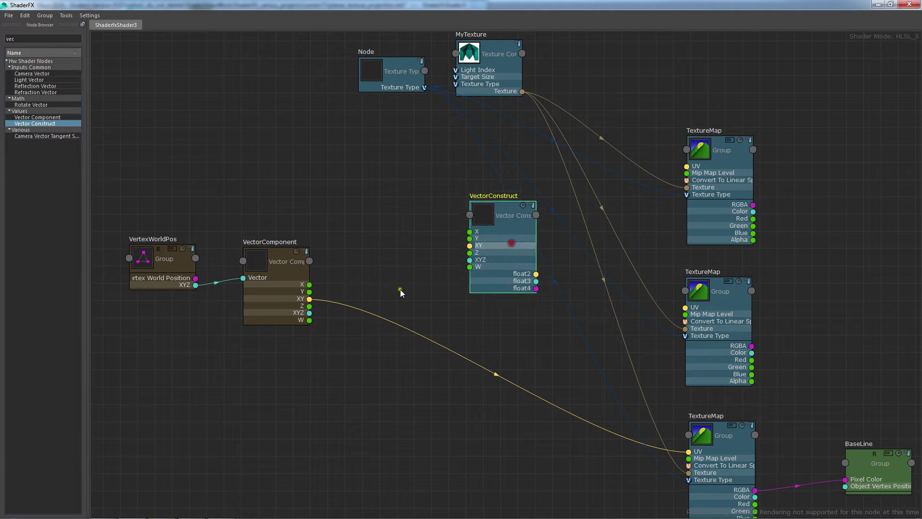
left_click(395, 263)
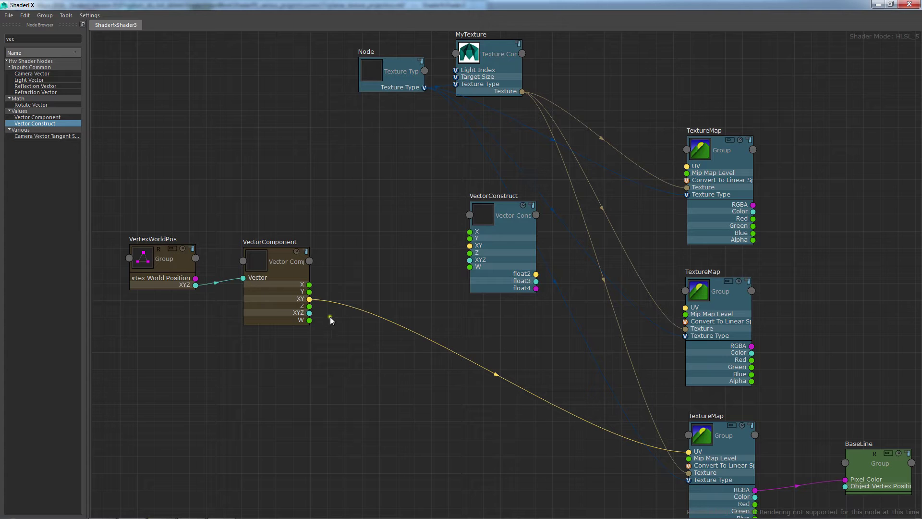
- Connect VectorComponent's Z and Y to VectorConstruct's X and Y, and its float2 output to the top TextureMap's UV
left_click_drag(309, 306, 478, 233)
left_click_drag(537, 275, 684, 167)
scroll(323, 325, "up", 3)
left_click_drag(299, 296, 528, 190)
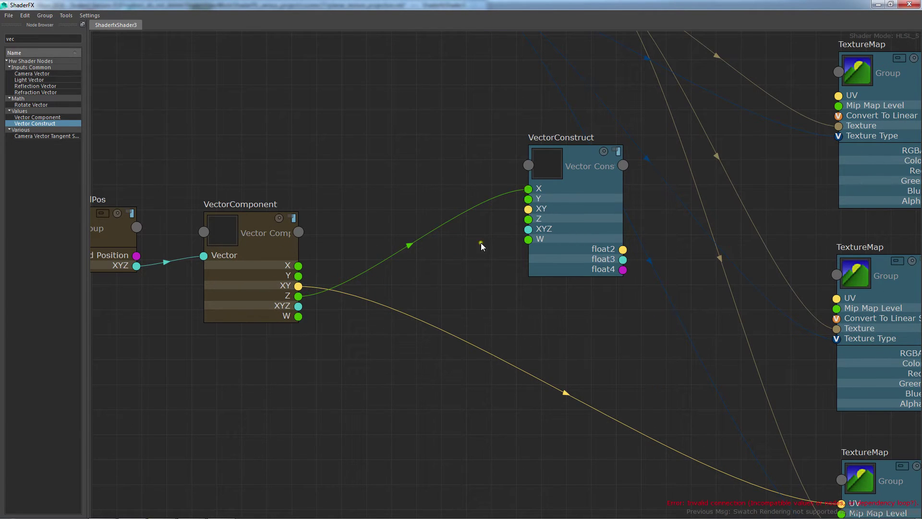
left_click_drag(298, 276, 528, 199)
middle_click_drag(653, 273, 439, 368)
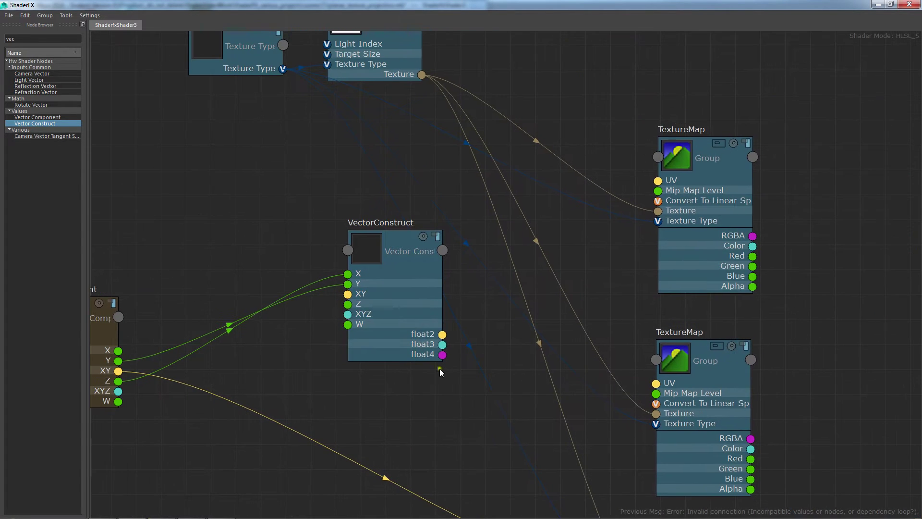
left_click_drag(443, 335, 658, 181)
left_click_drag(402, 291, 549, 198)
- Connect the top TextureMap's RGBA to BaseLine's Pixel Color, and check the projection on the bust from several angles
scroll(836, 298, "down", 2)
middle_click_drag(854, 354, 492, 222)
left_click_drag(540, 392, 689, 324)
left_click(530, 196)
left_click_drag(408, 124, 651, 339)
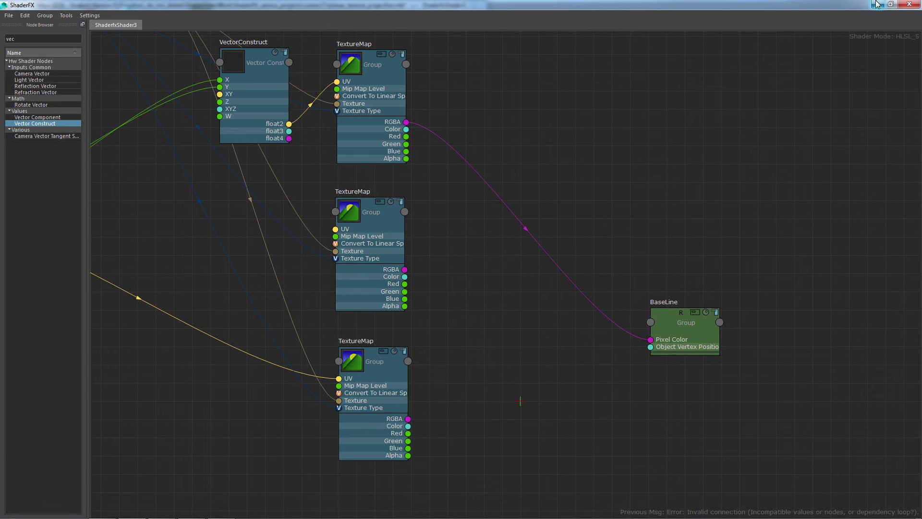
left_click(878, 4)
left_click_drag(415, 154, 345, 185, "alt")
left_click_drag(523, 156, 416, 220, "alt")
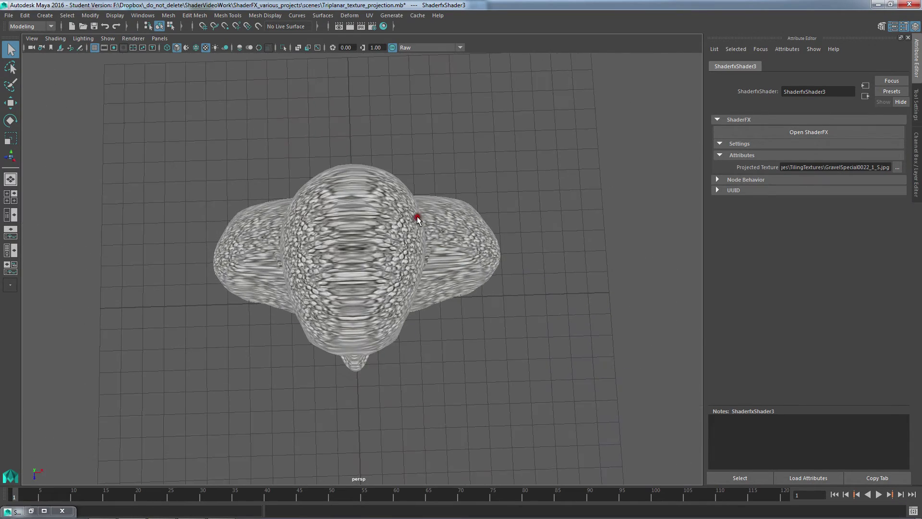
- Examine the stretched gravel projection on the bust from directly above
scroll(422, 325, "up", 3)
left_click_drag(443, 269, 437, 270, "alt")
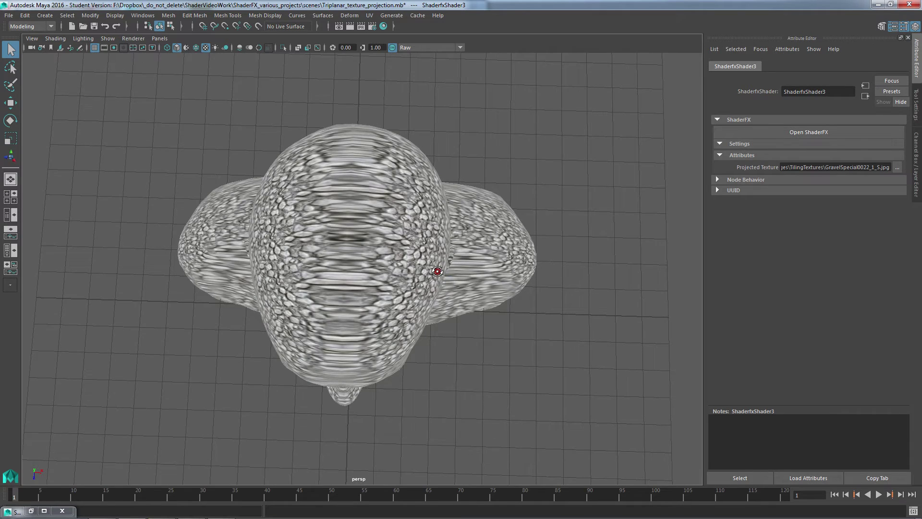
middle_click_drag(343, 351, 368, 348, "alt")
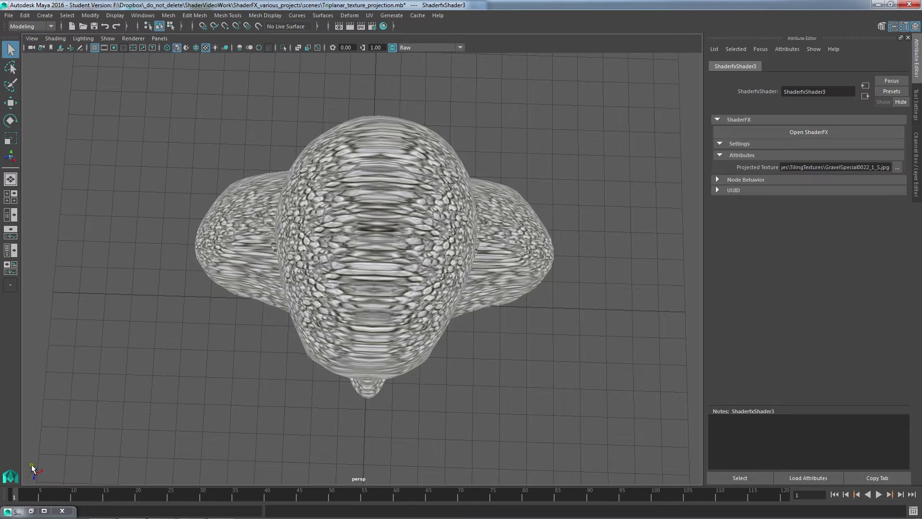
- Duplicate the VectorConstruct node in the ShaderFX graph and place the copy beside the middle TextureMap
left_click(44, 511)
middle_click_drag(174, 318, 420, 382)
left_click(520, 143)
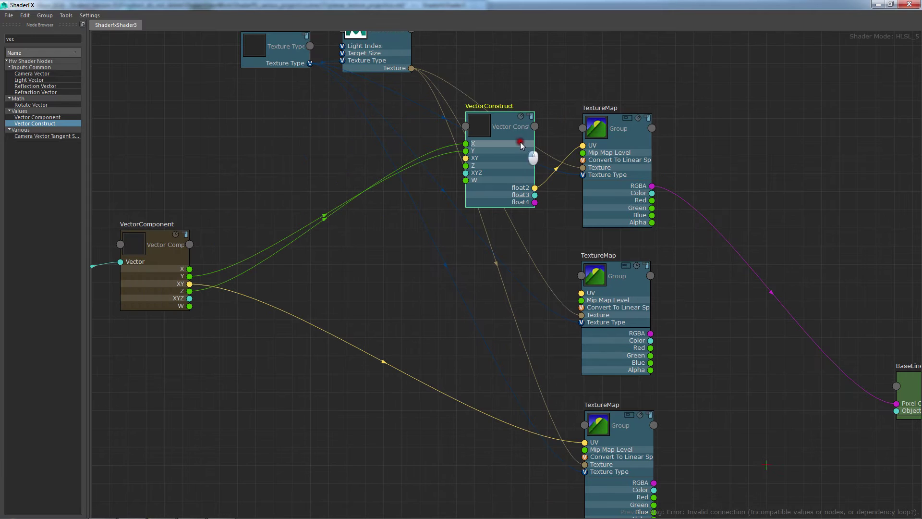
key("ctrl+c")
key("ctrl+v")
left_click_drag(226, 132, 504, 321)
left_click(353, 329)
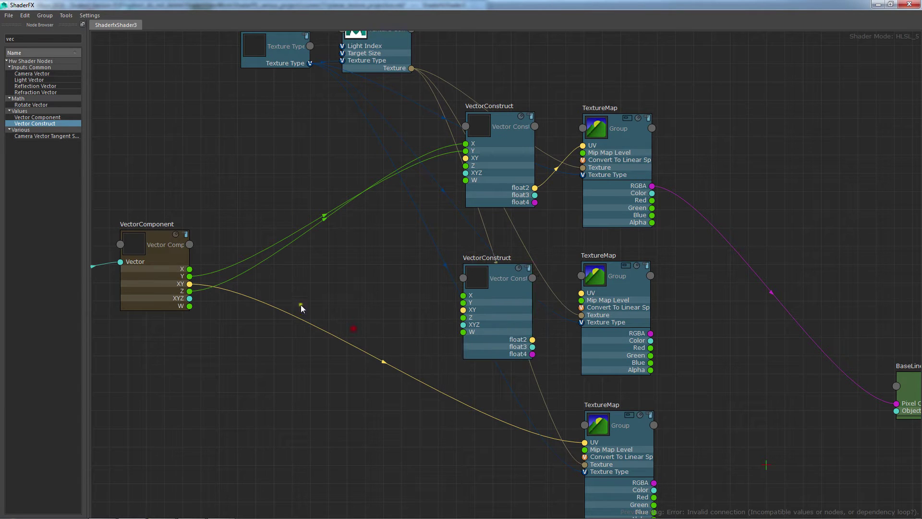
- Connect VectorComponent's X and Z to the new VectorConstruct's X and Y, and its float2 output to the middle TextureMap's UV
left_click_drag(190, 269, 463, 295)
left_click_drag(189, 291, 480, 325)
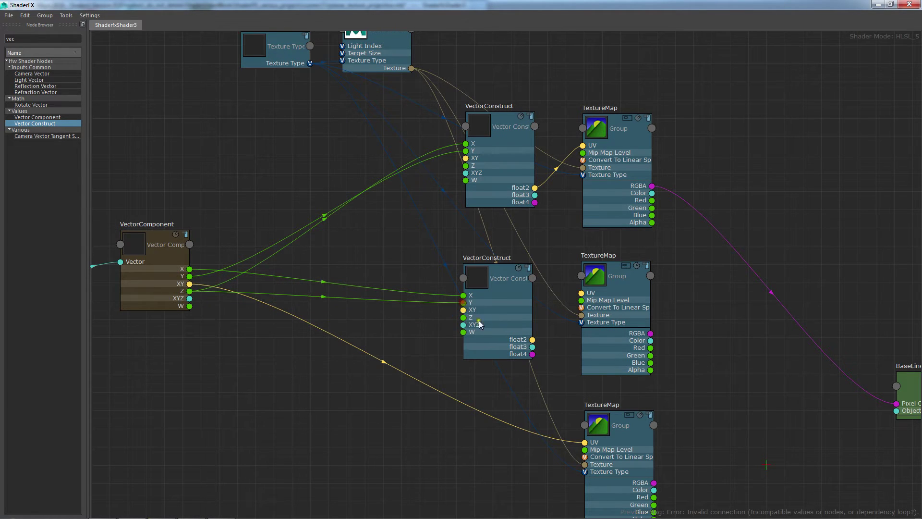
left_click_drag(532, 339, 583, 293)
- Connect the middle TextureMap's RGBA to BaseLine's Pixel Color and check the projection on the bust
middle_click_drag(782, 377, 671, 366, "alt")
left_click_drag(540, 323, 788, 393)
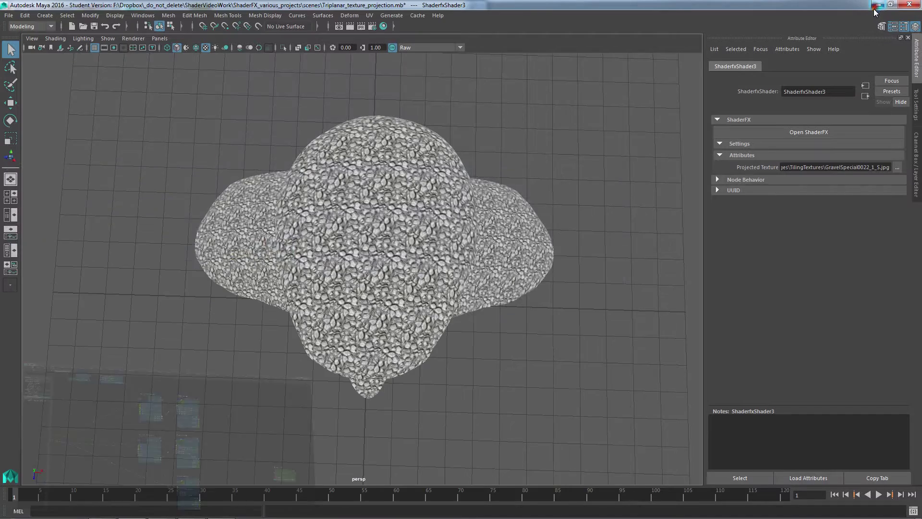
left_click(878, 5)
left_click_drag(328, 226, 169, 335, "alt")
left_click(44, 511)
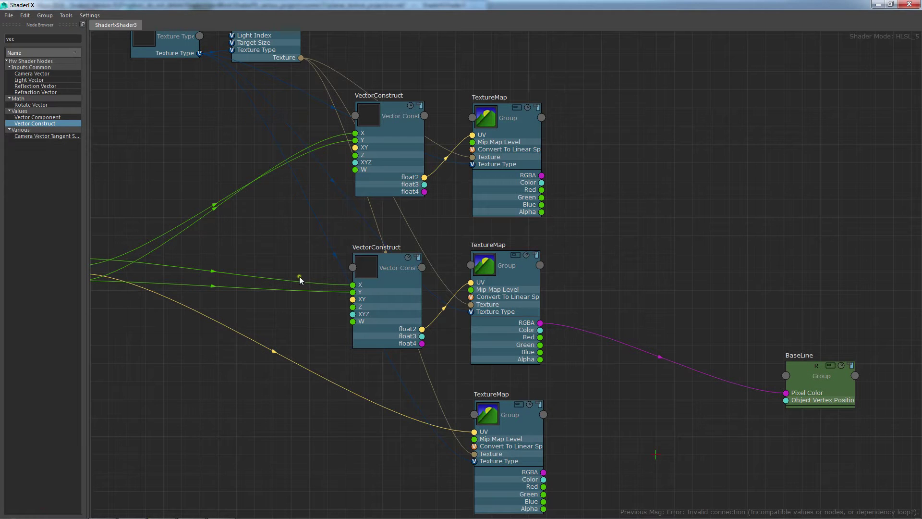
middle_click_drag(177, 437, 407, 346)
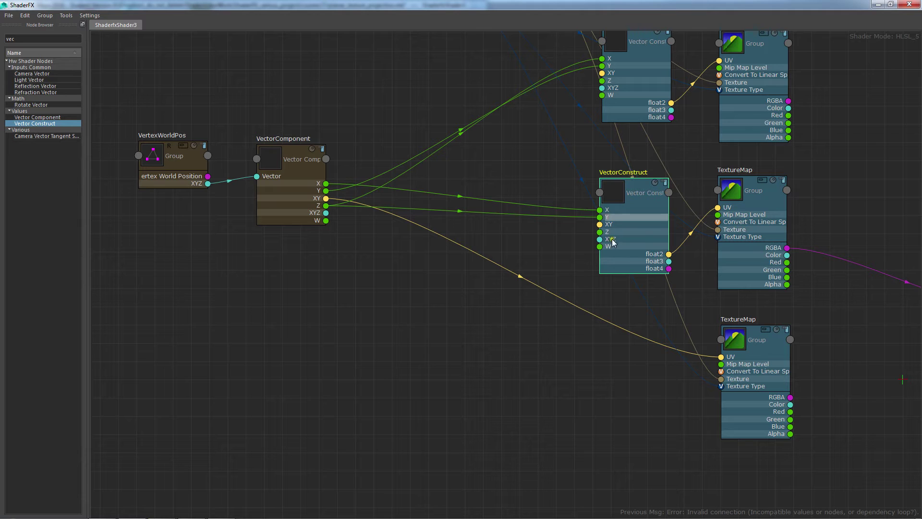
key("ctrl+v")
left_click_drag(211, 112, 416, 260)
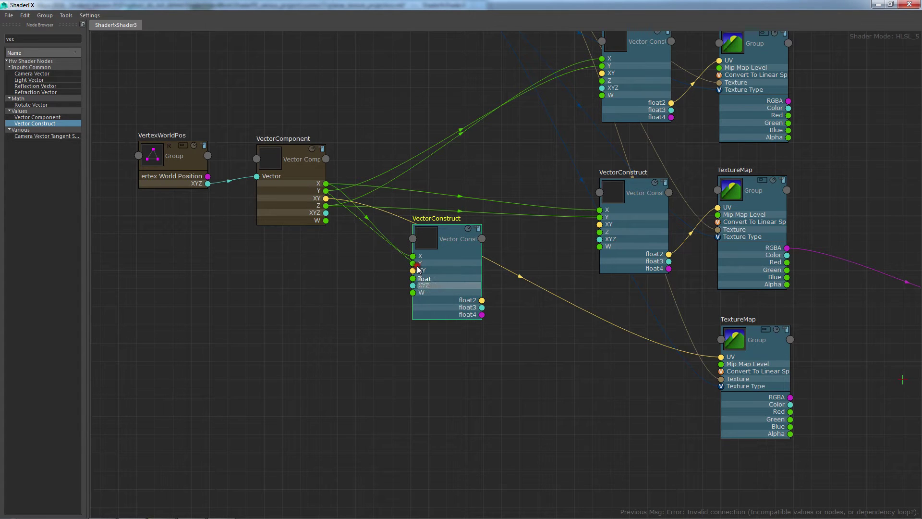
left_click_drag(451, 270, 452, 304)
right_click_drag(279, 247, 450, 252, "alt")
left_click_drag(355, 155, 465, 216)
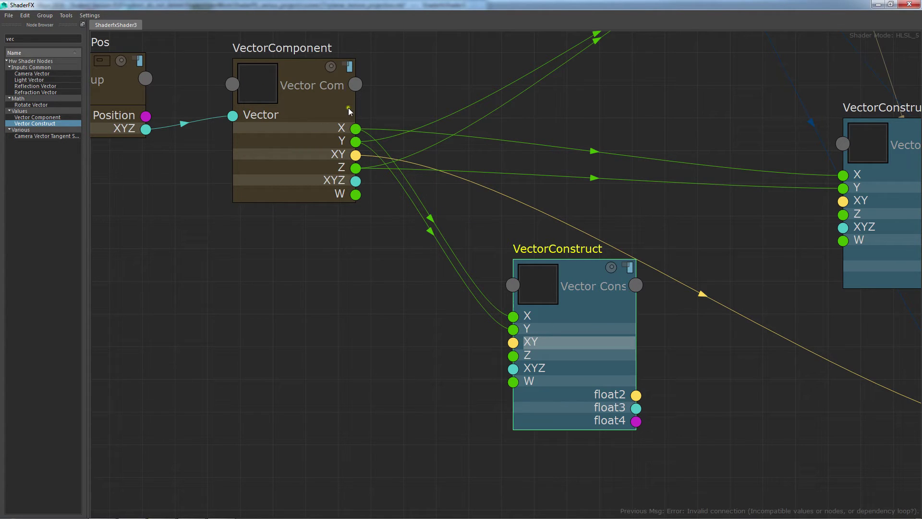
left_click_drag(556, 320, 486, 133)
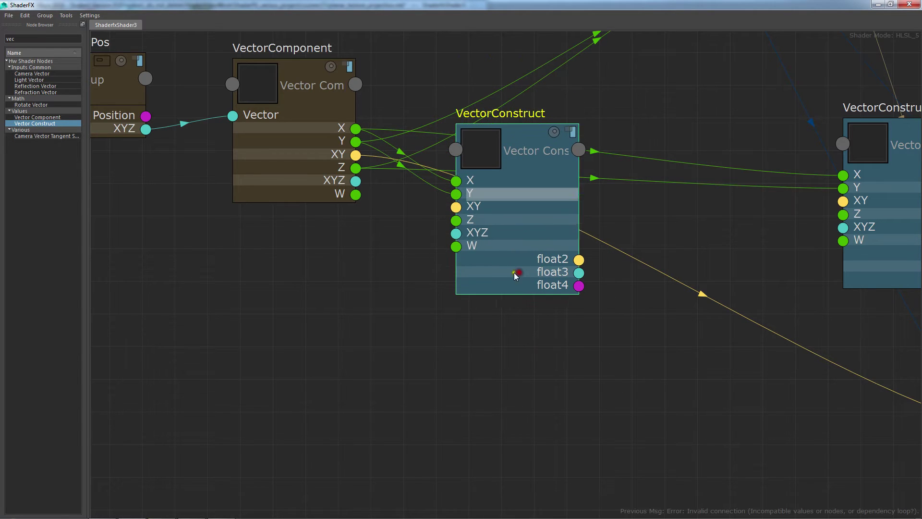
key("Delete")
- Reposition the VectorComponent and VertexWorldPos nodes to leave room for another node between them
scroll(592, 385, "down", 2)
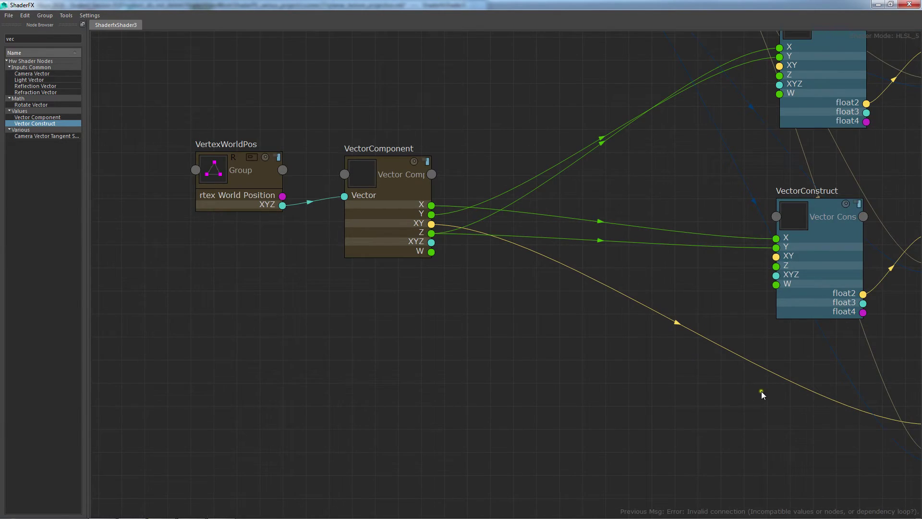
middle_click_drag(832, 375, 627, 402)
scroll(627, 402, "down", 2)
middle_click_drag(504, 402, 552, 380)
left_click_drag(393, 293, 465, 296)
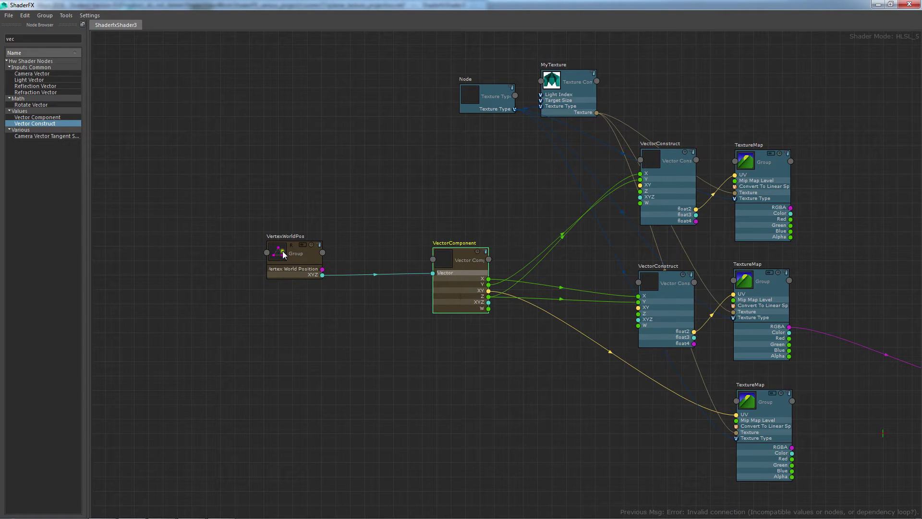
left_click_drag(283, 254, 296, 253)
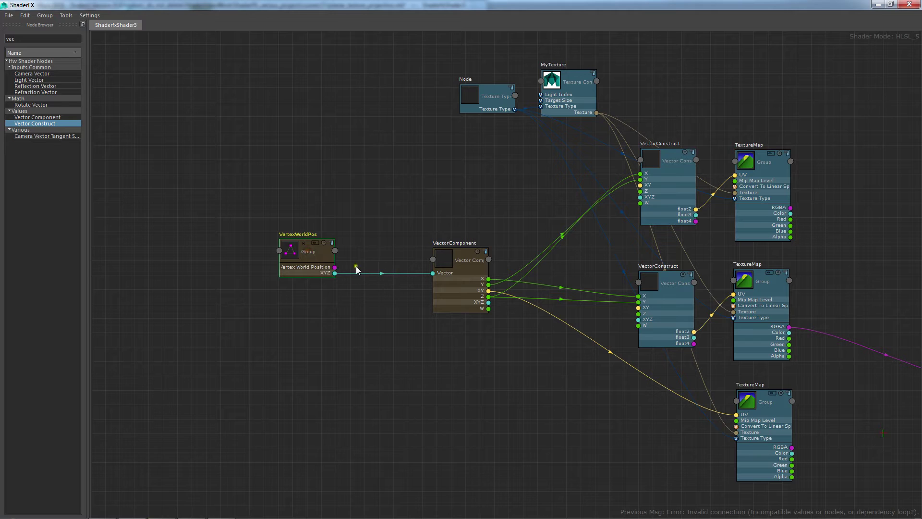
- Add a Multiply node between VertexWorldPos and VectorComponent, and connect VertexWorldPos's XYZ to its first Value
left_click_drag(52, 39, 1, 43)
type("multi")
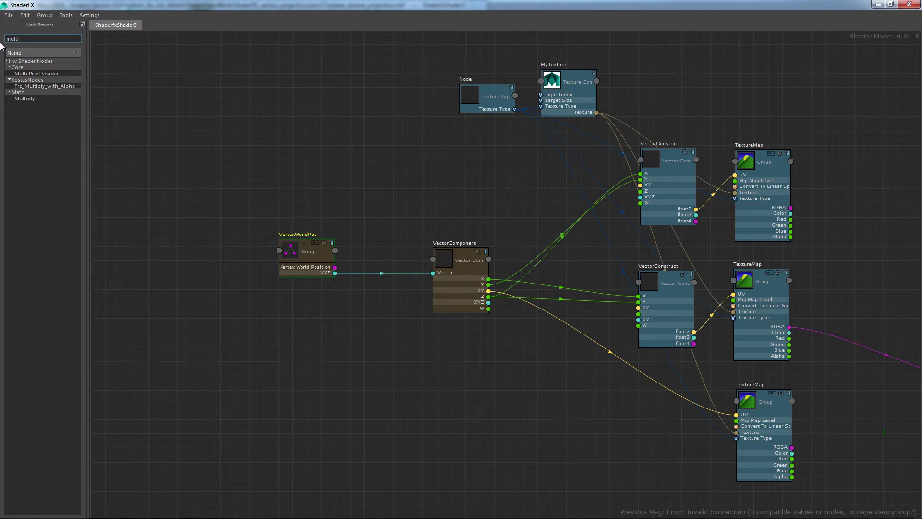
left_click_drag(18, 99, 368, 260)
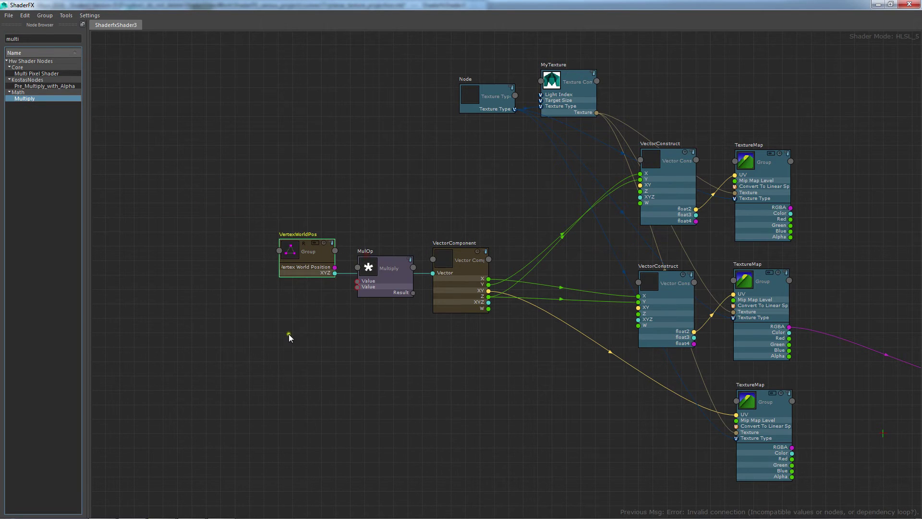
scroll(289, 334, "up", 4)
left_click(482, 223)
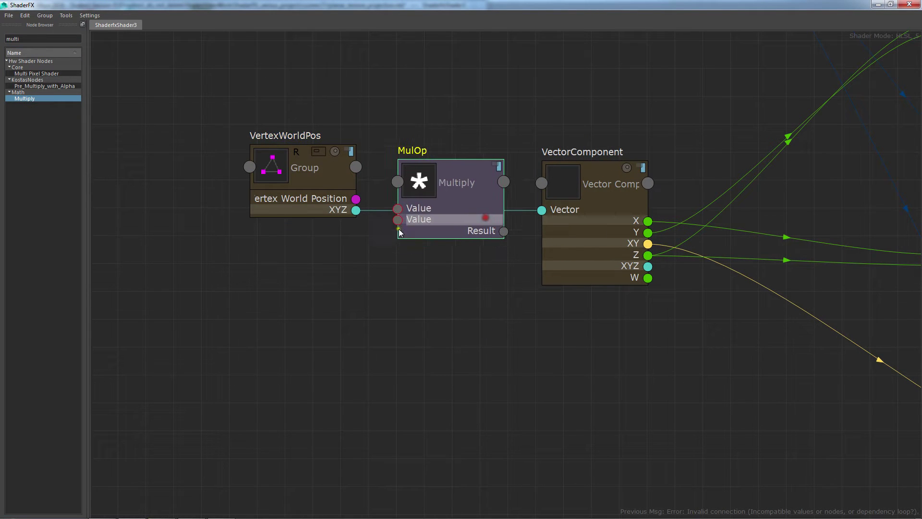
left_click_drag(356, 211, 398, 209)
left_click_drag(454, 192, 455, 270)
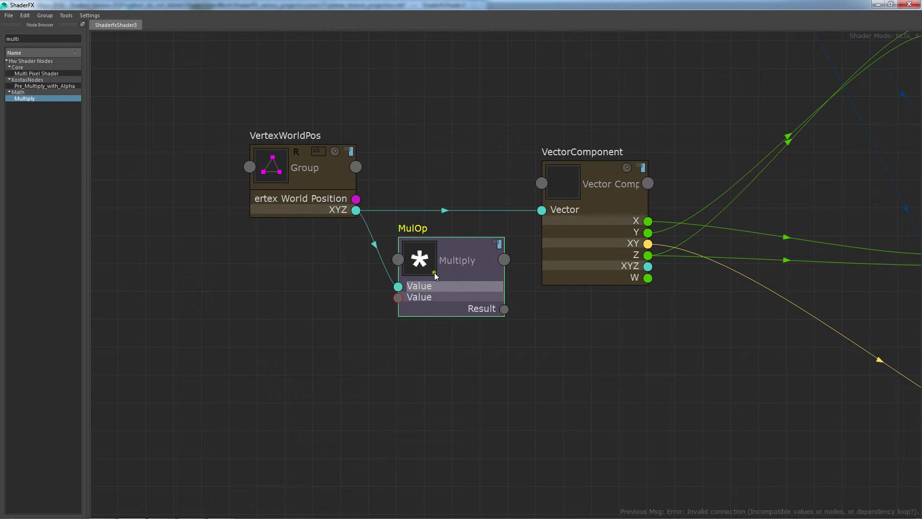
- Add a Float node below VertexWorldPos and connect its float output to the Multiply node's second Value
left_click(39, 41)
type("float")
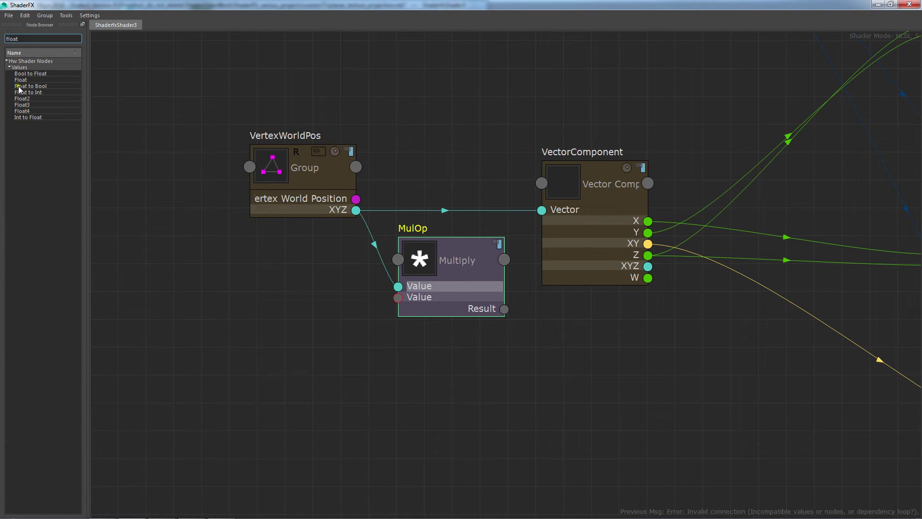
left_click_drag(22, 82, 265, 288)
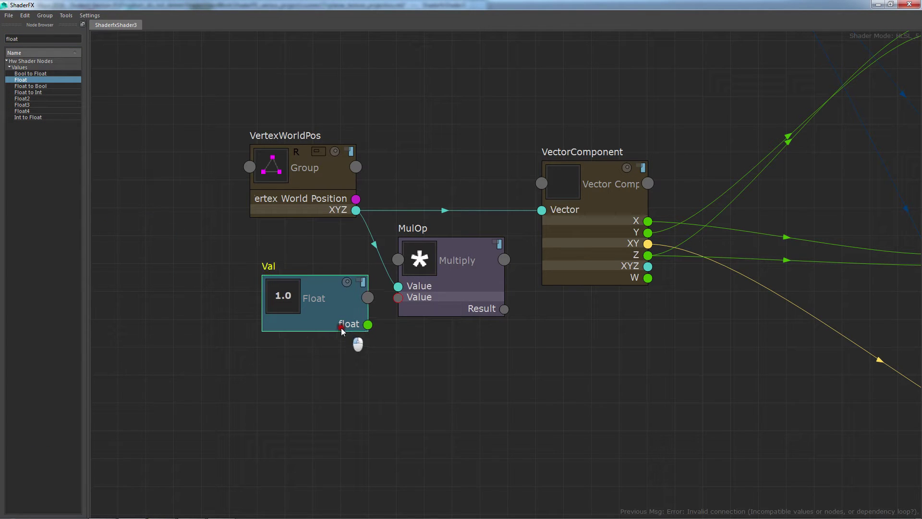
left_click_drag(357, 323, 399, 297)
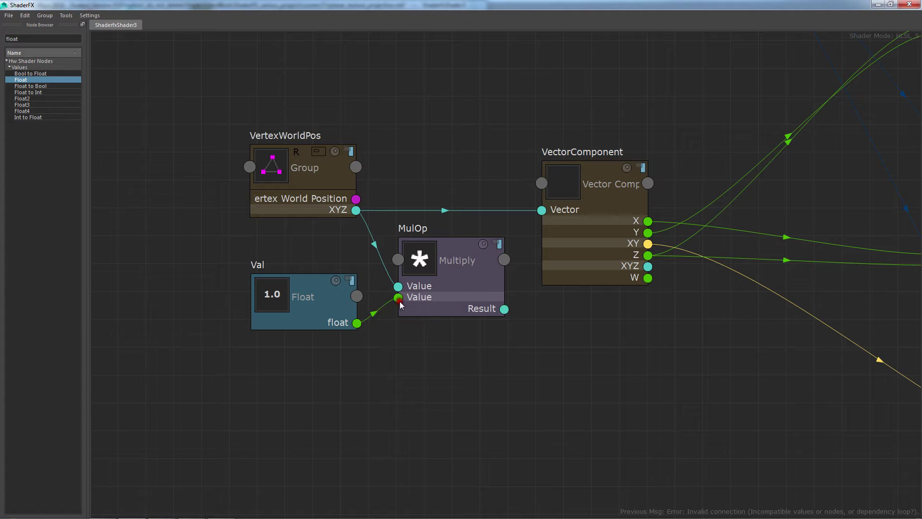
left_click(322, 291)
left_click(422, 295)
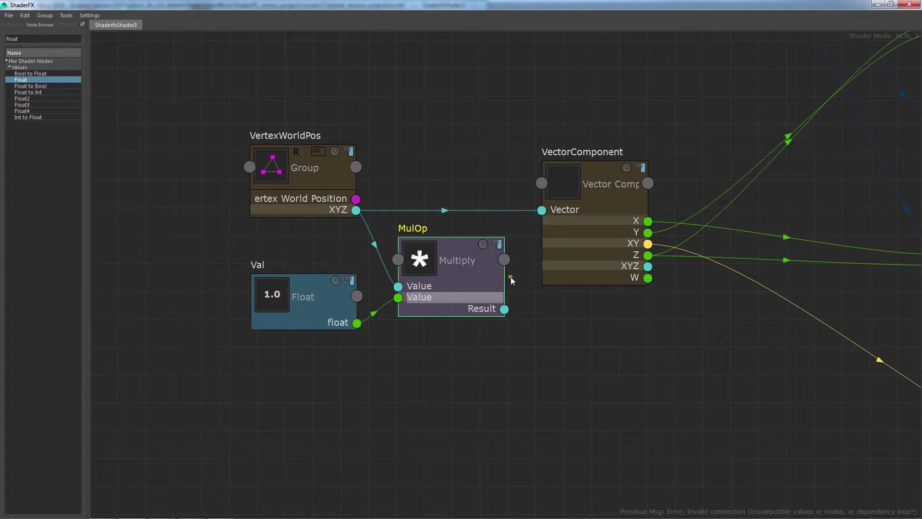
left_click(652, 341)
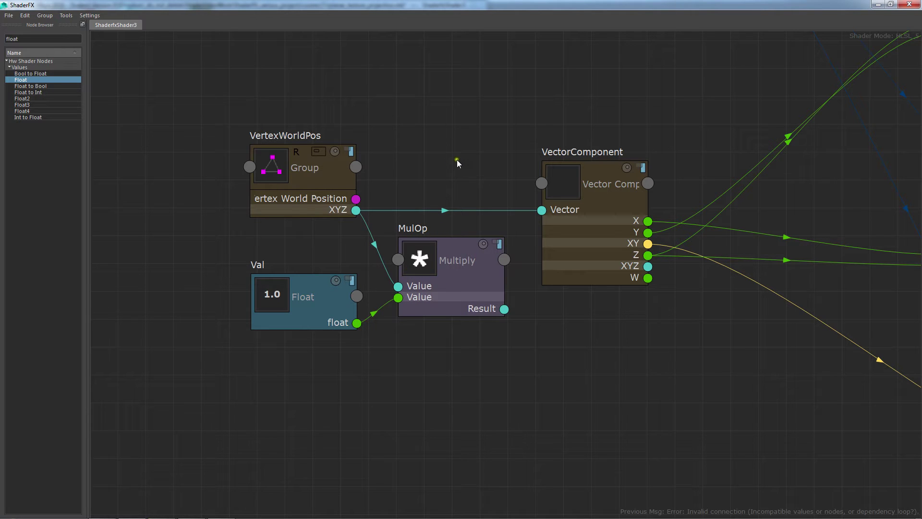
left_click_drag(312, 293, 309, 318)
left_click_drag(309, 283, 312, 298)
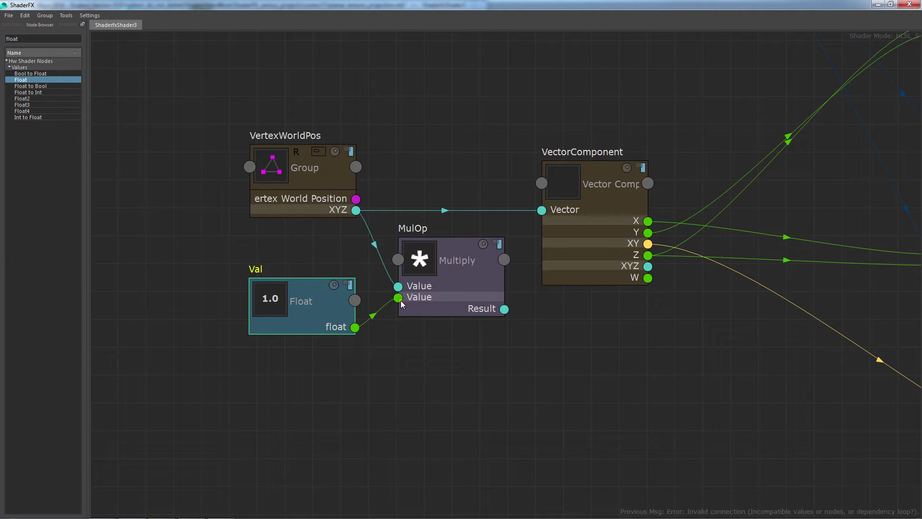
- Connect Multiply's Result to VectorComponent's Vector and tidy the Multiply, VertexWorldPos and Float nodes into a compact arrangement
left_click_drag(476, 299, 474, 288)
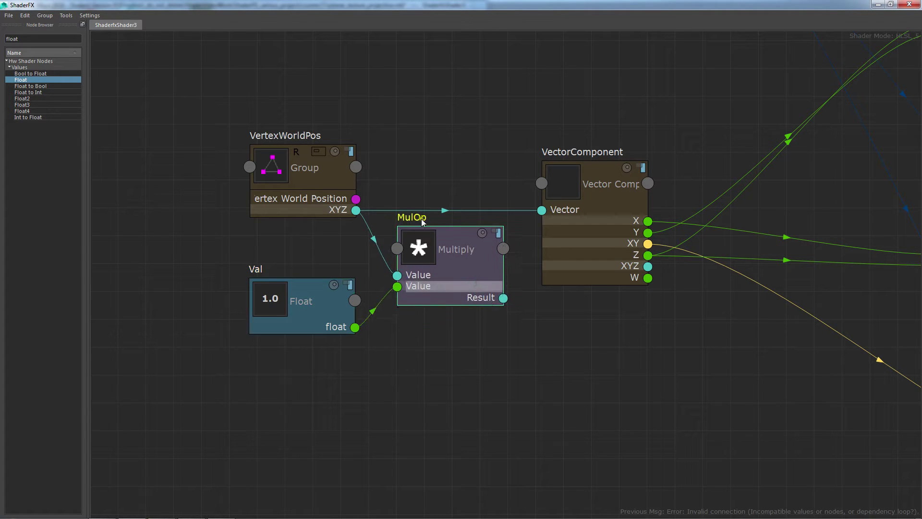
mouse_move(276, 304)
left_mouse_down()
mouse_move(264, 286)
mouse_move(272, 300)
left_mouse_up()
left_click_drag(504, 298, 543, 210)
left_click_drag(486, 272, 484, 215)
mouse_move(330, 184)
left_mouse_down()
mouse_move(332, 202)
mouse_move(328, 170)
left_mouse_up()
left_click_drag(318, 285, 305, 249)
- Restore the ShaderFX window and place it so the bust and the Float node's attributes stay visible with the graph
left_click(375, 317)
middle_click_drag(602, 308, 465, 336, "alt")
left_click_drag(619, 5, 560, 207)
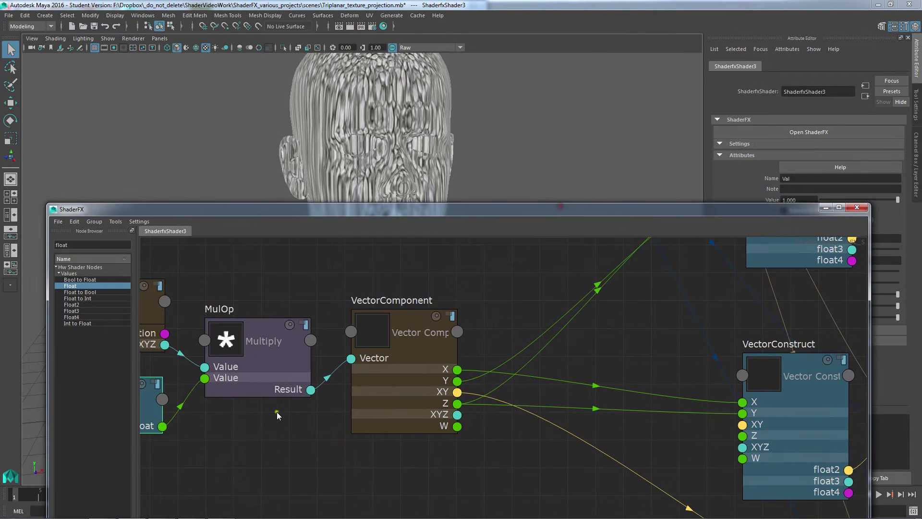
middle_click_drag(277, 416, 369, 410, "alt")
left_click_drag(435, 214, 377, 272)
- Set the Float node's value to about 0.276 to enlarge the projected gravel, checking the bust from above and from the side
left_click_drag(554, 162, 464, 216, "alt")
middle_click_drag(464, 215, 476, 186, "alt")
right_click_drag(384, 193, 429, 192, "alt")
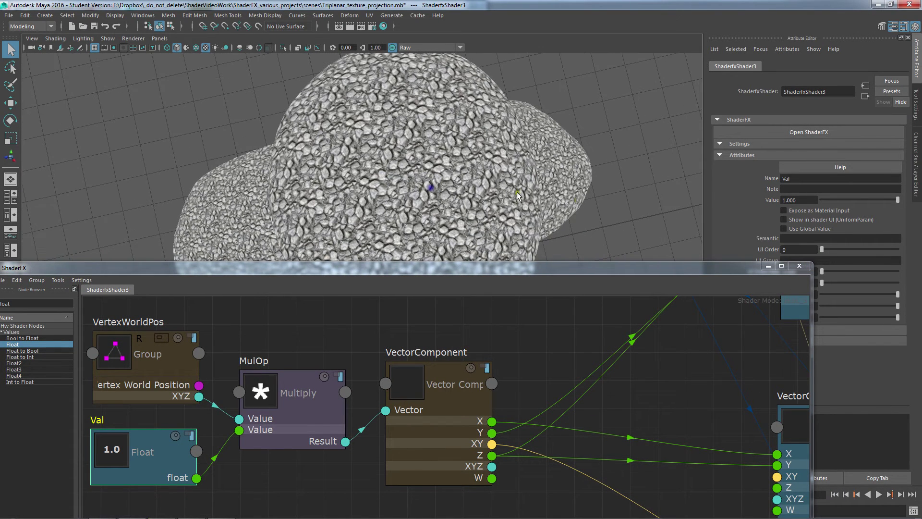
left_click_drag(895, 202, 843, 200)
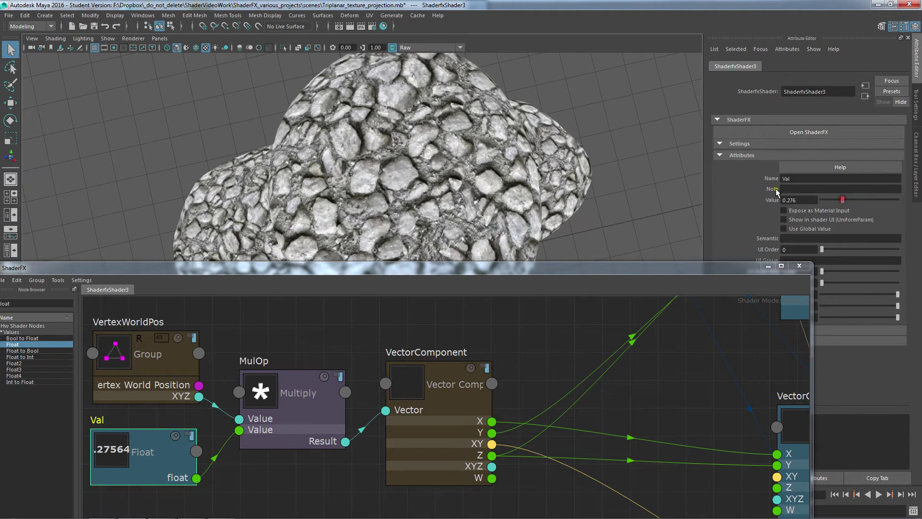
right_click_drag(552, 204, 523, 161, "alt")
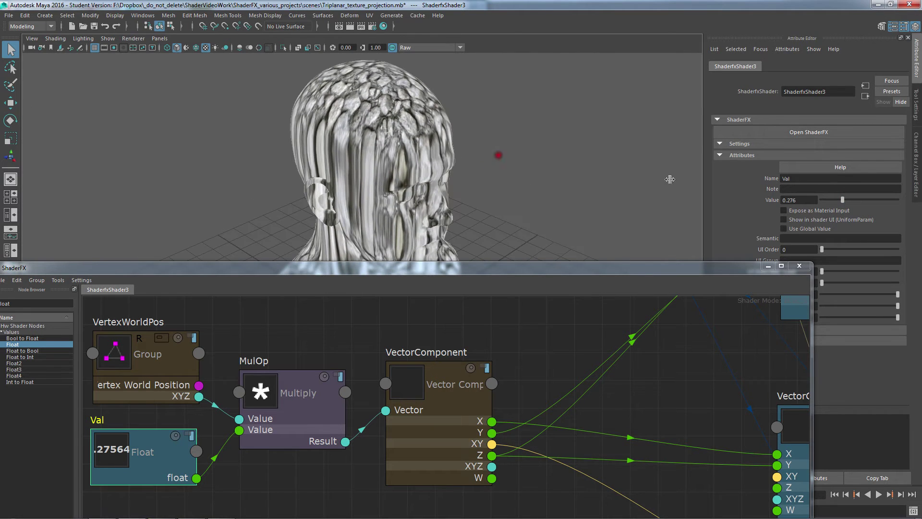
- Move the Texture Type and MyTexture nodes level with the top VectorConstruct, and select every node except BaseLine
double_click(697, 267)
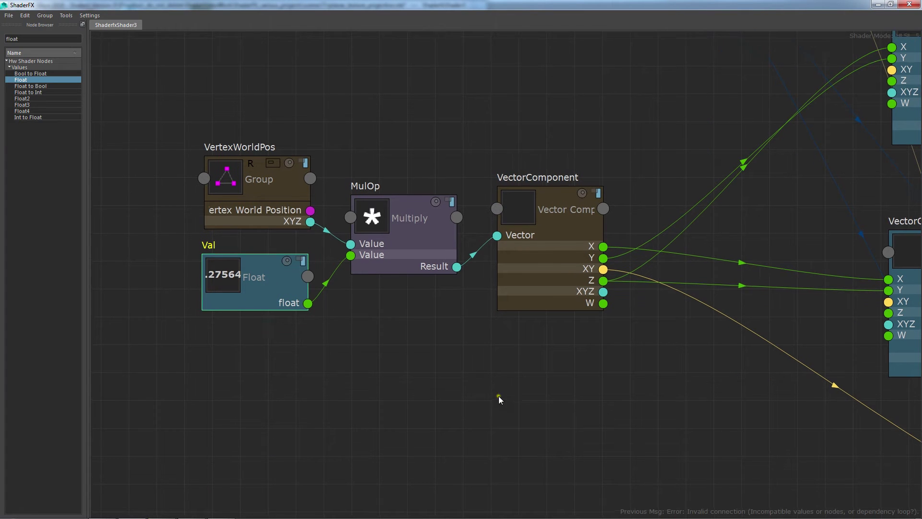
scroll(499, 396, "down", 5)
scroll(299, 299, "up", 1)
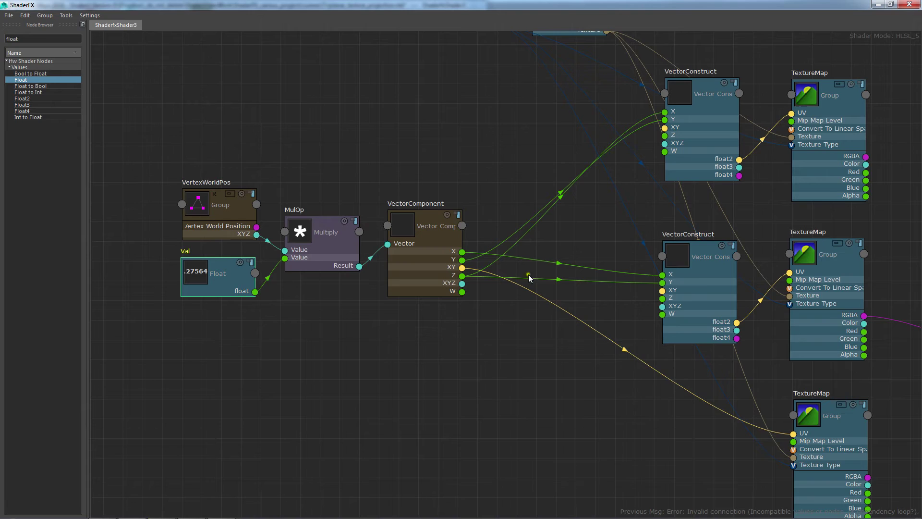
scroll(606, 288, "down", 1)
scroll(596, 331, "down", 1)
left_click_drag(413, 39, 499, 182)
left_click(374, 150)
left_click_drag(207, 80, 725, 459)
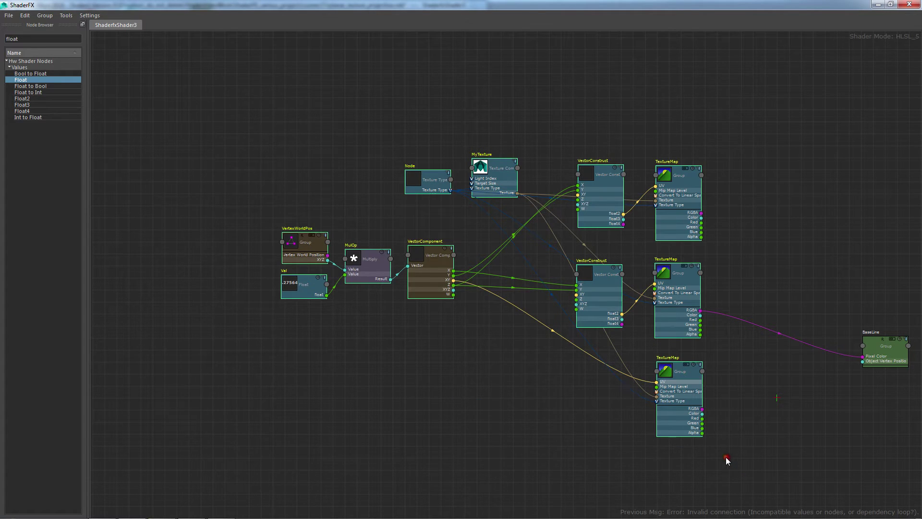
middle_click_drag(467, 243, 432, 228)
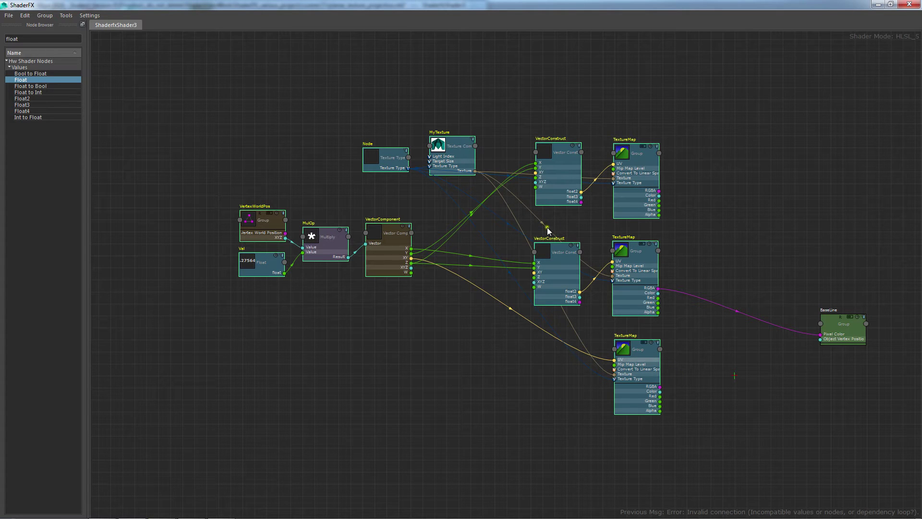
- Save the scene under the new name Triplanar_texture_projection_lecture.mb and return to the full-size ShaderFX graph
double_click(208, 5)
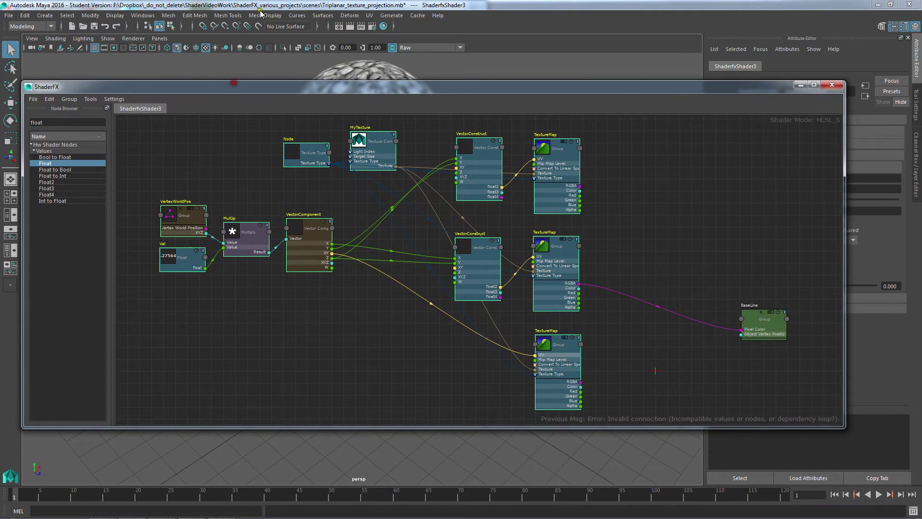
left_click(9, 14)
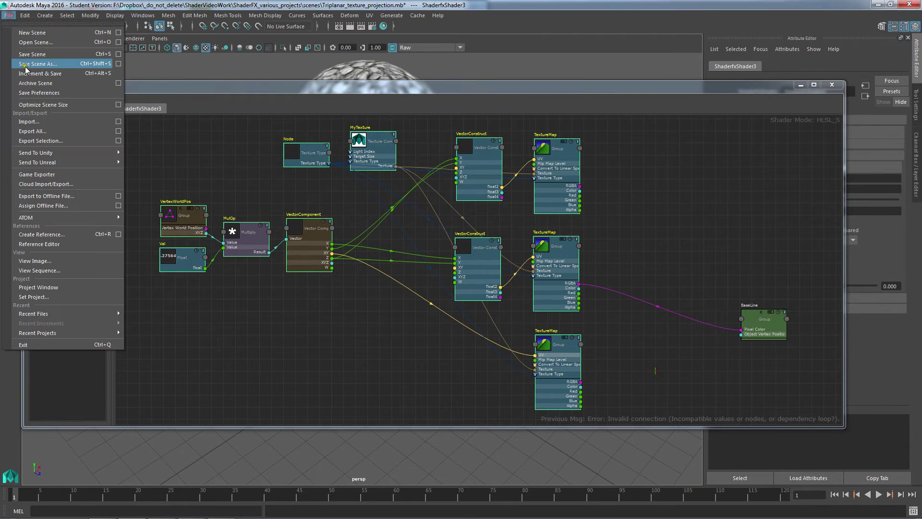
left_click(29, 62)
type("_lecture.mb")
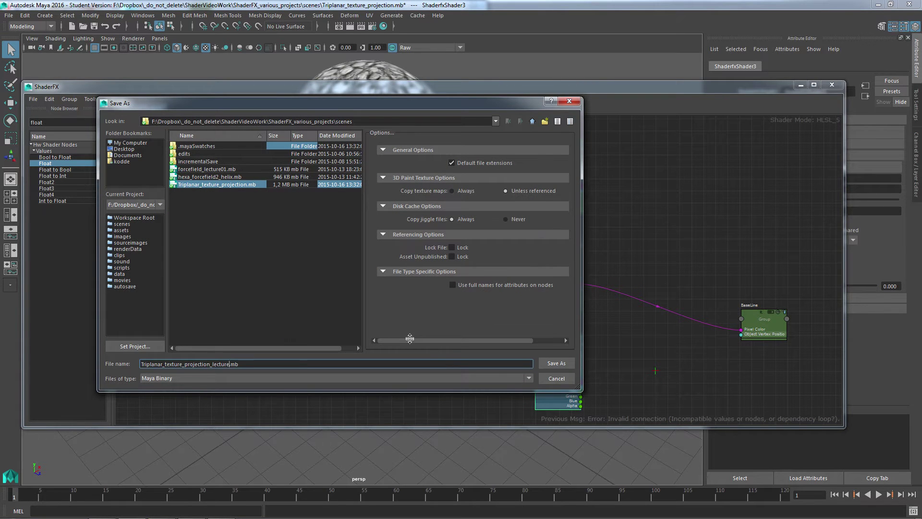
left_click(557, 363)
key("Return")
double_click(577, 85)
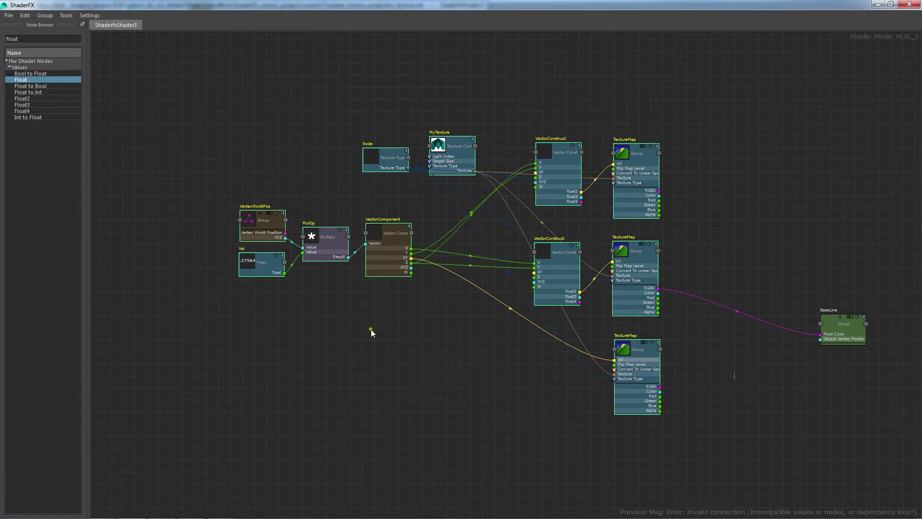
- Try grouping the selected nodes while they are still connected to BaseLine, and undo the grouping
scroll(447, 336, "up", 2)
scroll(443, 227, "down", 2)
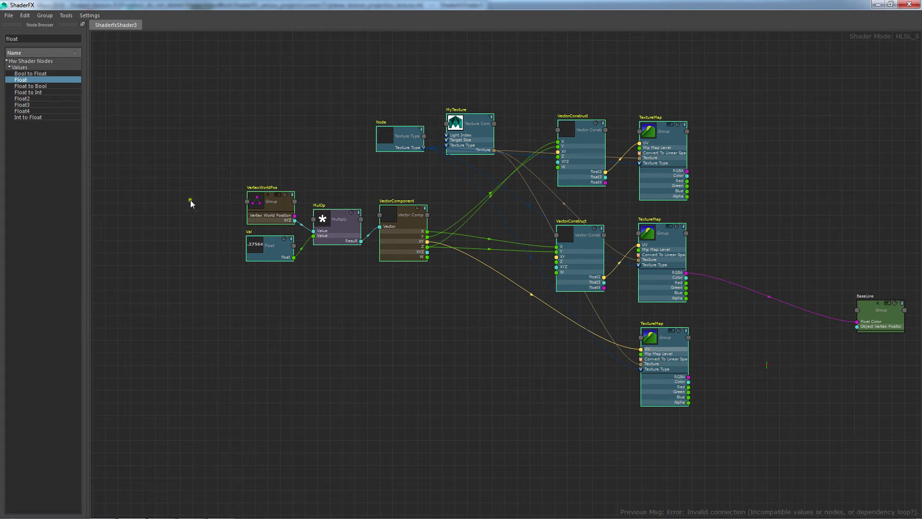
left_click(45, 15)
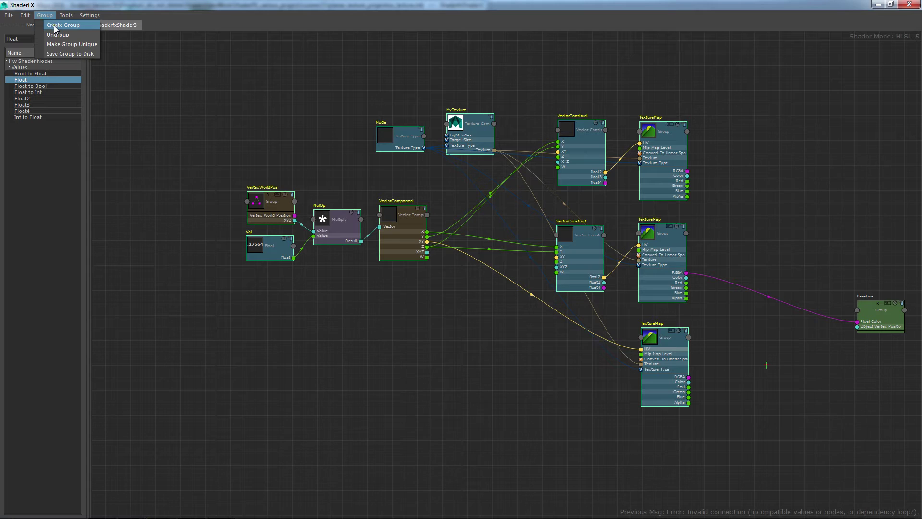
left_click(54, 25)
right_click_drag(462, 222, 803, 320, "alt")
middle_click_drag(766, 436, 565, 413, "alt")
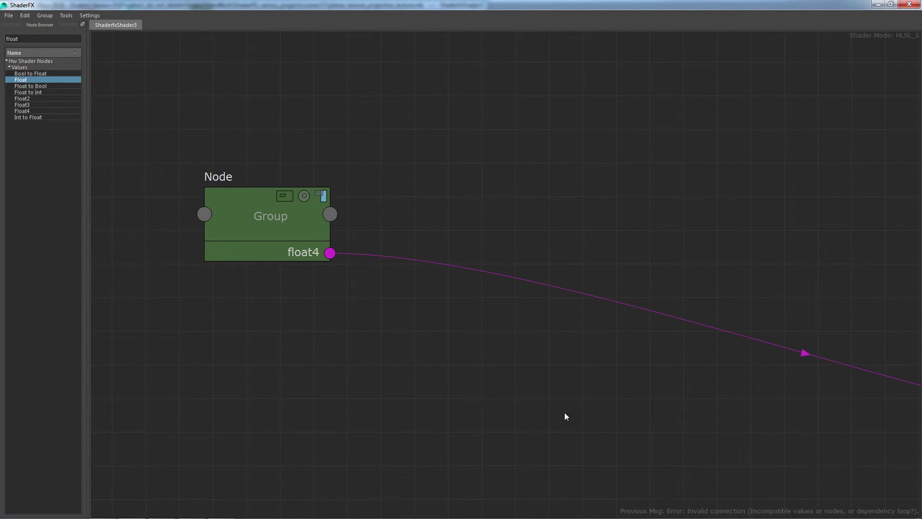
key("ctrl+z")
- Delete the connection between the middle TextureMap's RGBA output and BaseLine's Pixel Color
right_click_drag(726, 456, 672, 438, "alt")
middle_click_drag(672, 438, 452, 381, "alt")
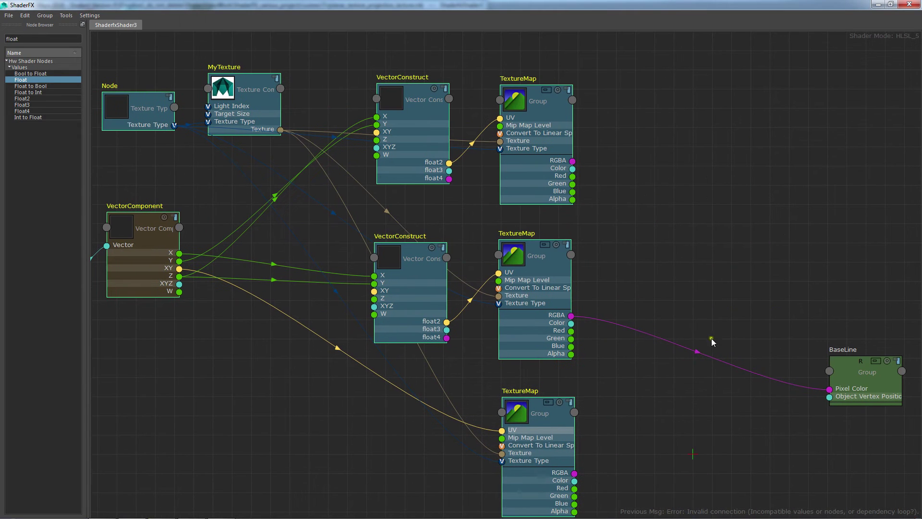
left_click(699, 353)
key("Delete")
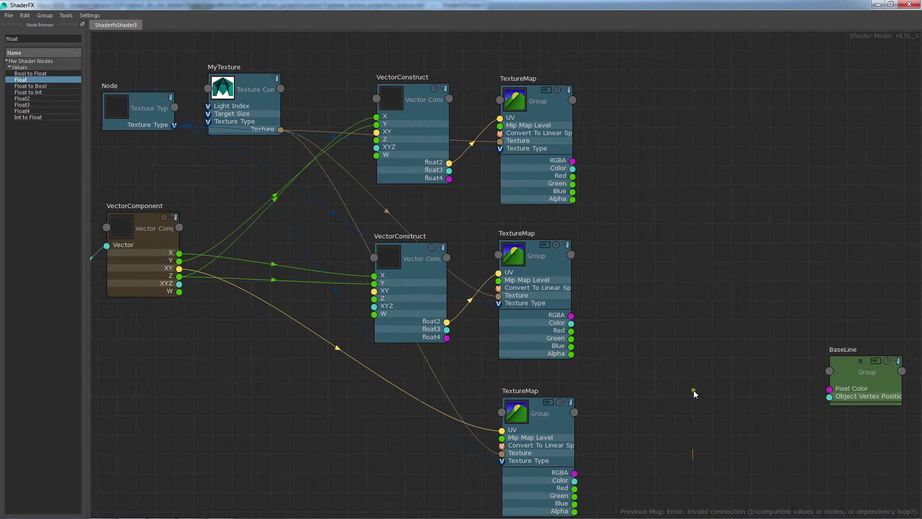
- Create a group from all nodes except BaseLine and place it to the left of BaseLine
right_click_drag(694, 390, 329, 274, "alt")
left_click_drag(110, 117, 625, 500)
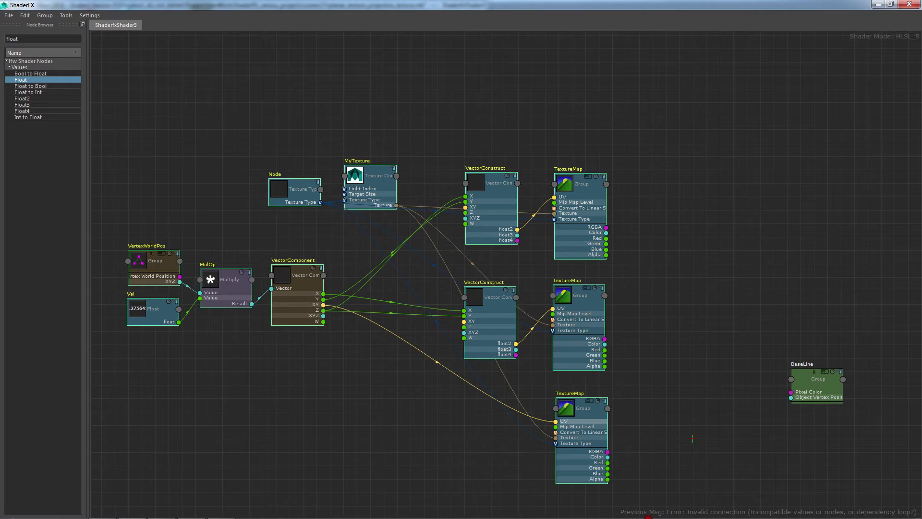
left_click(45, 15)
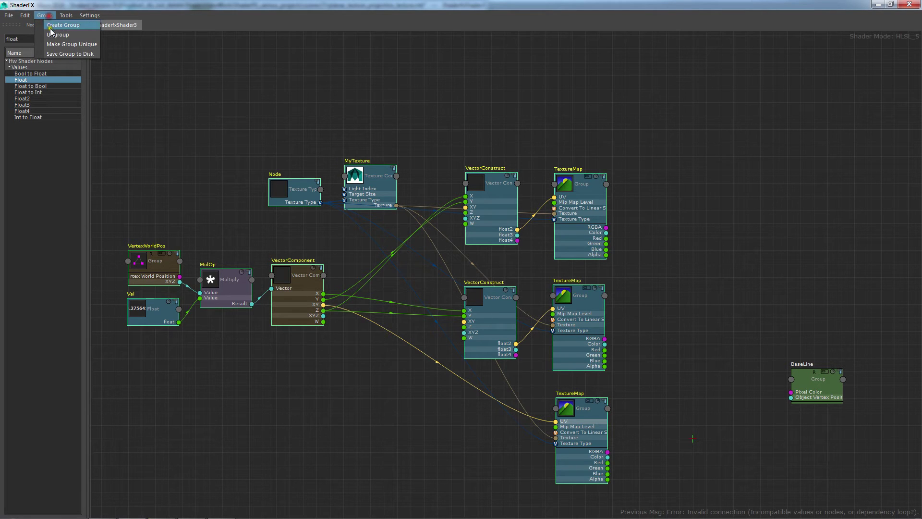
left_click(50, 28)
scroll(276, 302, "up", 5)
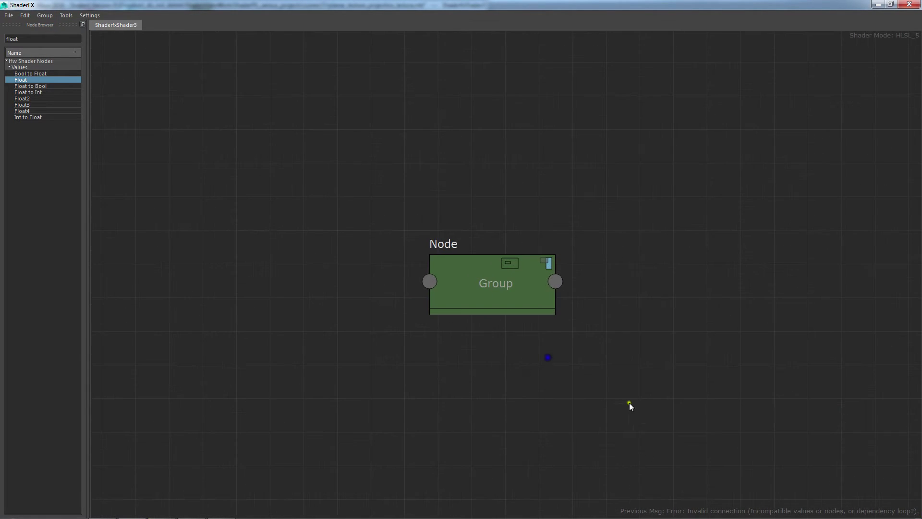
left_click_drag(491, 298, 644, 380)
scroll(780, 403, "down", 2)
middle_click_drag(800, 432, 520, 337)
middle_click_drag(668, 378, 469, 310)
left_click_drag(228, 222, 465, 222)
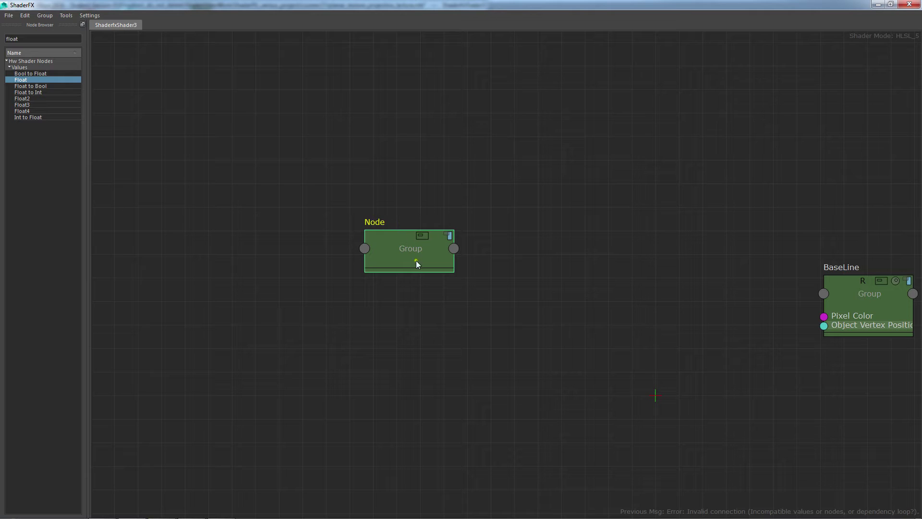
- Rename the new group to XYZ_texture_projection and move it slightly closer to BaseLine
left_click_drag(531, 3, 270, 77)
left_click(208, 284)
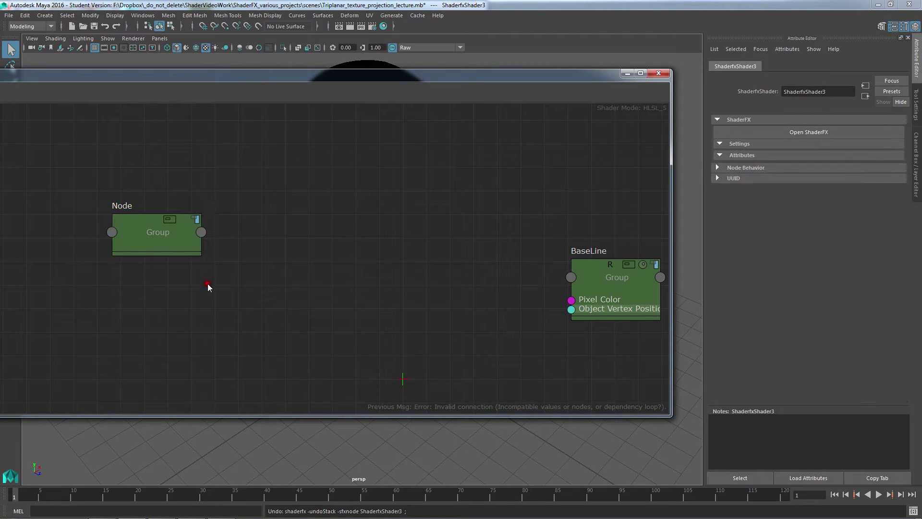
left_click_drag(159, 232, 220, 243)
left_click_drag(795, 178, 725, 183)
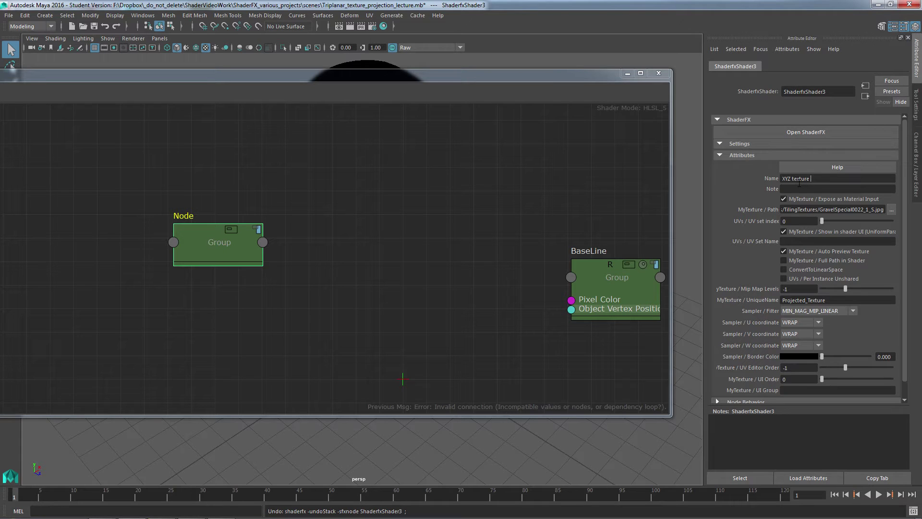
type("n")
key("Return")
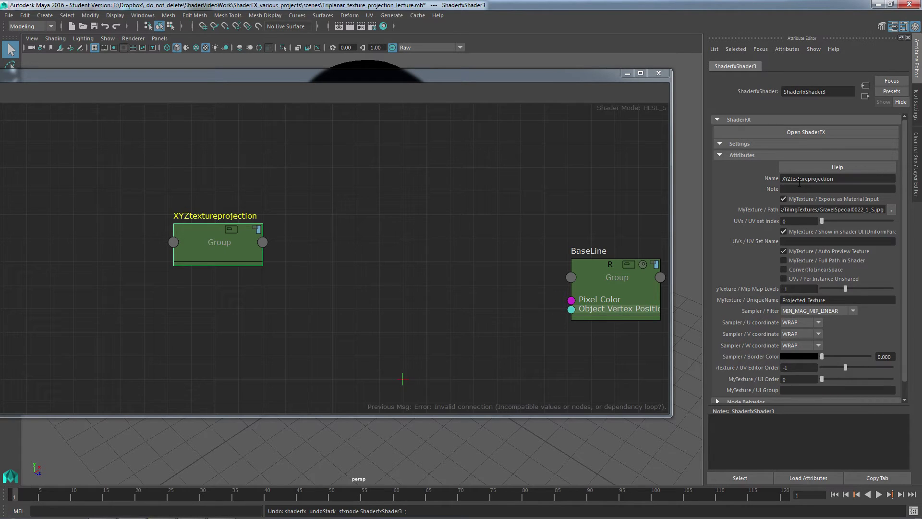
left_click(793, 179)
type("_")
key("Return")
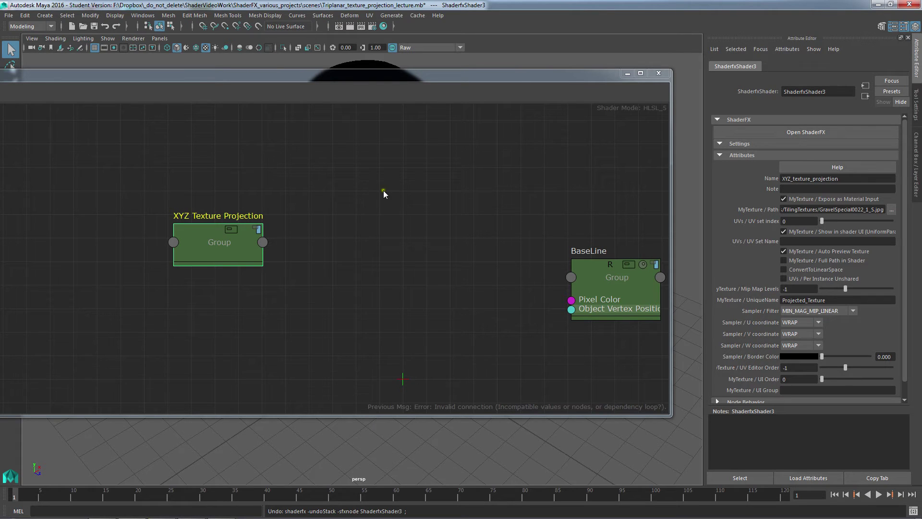
- Open the XYZ Texture Projection group at full size and align its bottom TextureMap with the two above
left_click(362, 241)
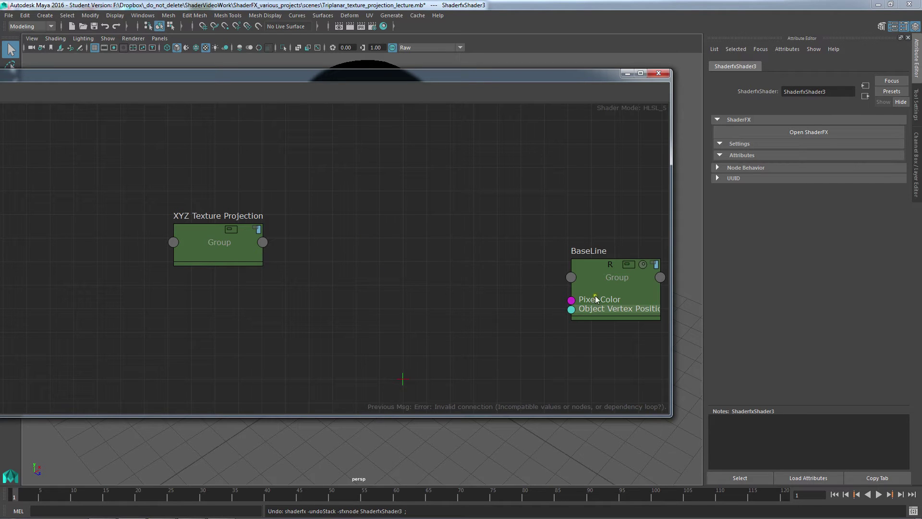
left_click(260, 230)
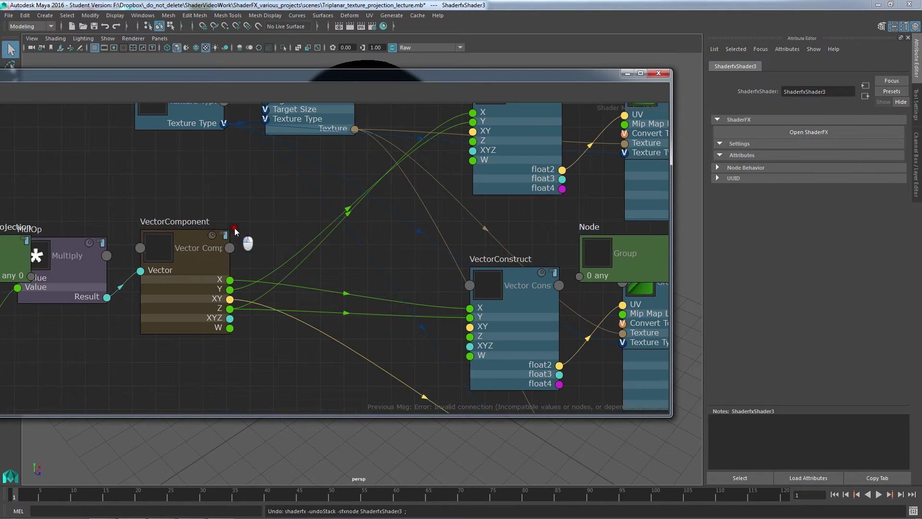
double_click(397, 76)
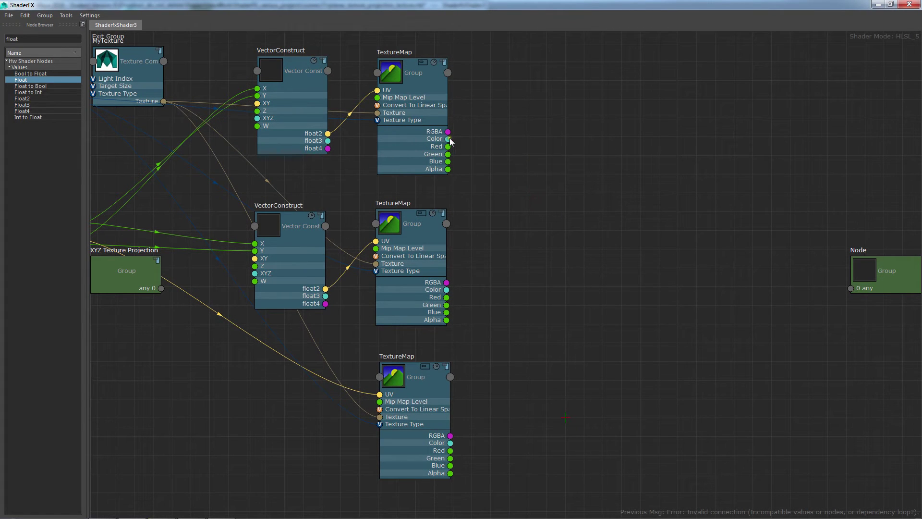
left_click_drag(448, 132, 709, 210)
left_click_drag(448, 139, 574, 194)
left_click_drag(425, 404, 419, 404)
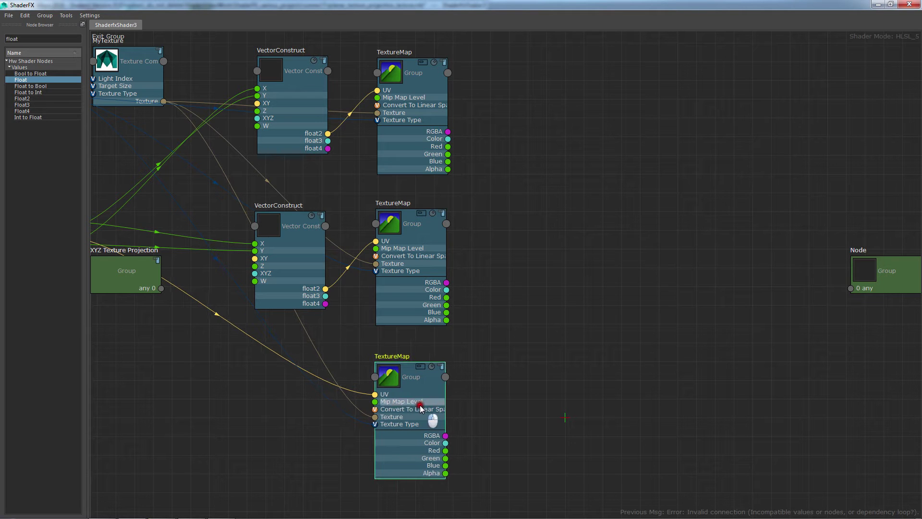
left_click(461, 149)
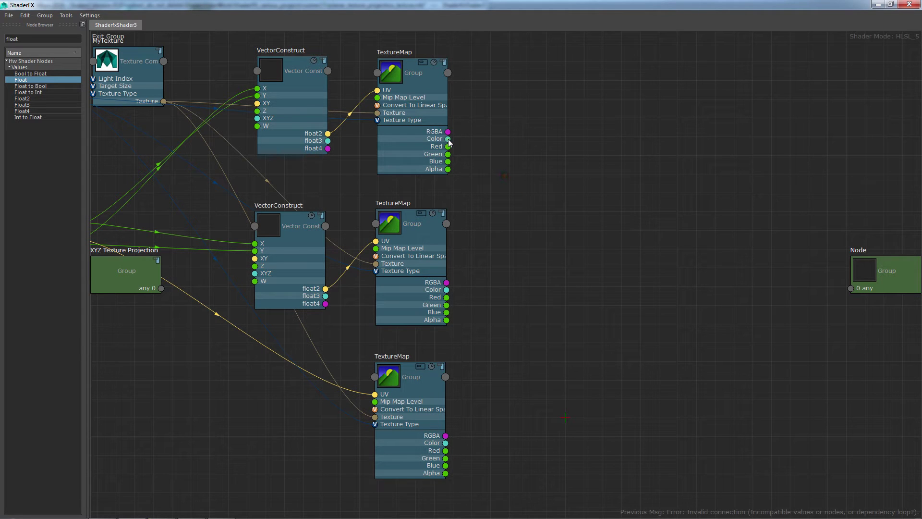
- Connect the Color outputs of the top, middle and bottom TextureMaps to sockets 0, 1 and 2 of the group's output node
left_click_drag(450, 142, 851, 287)
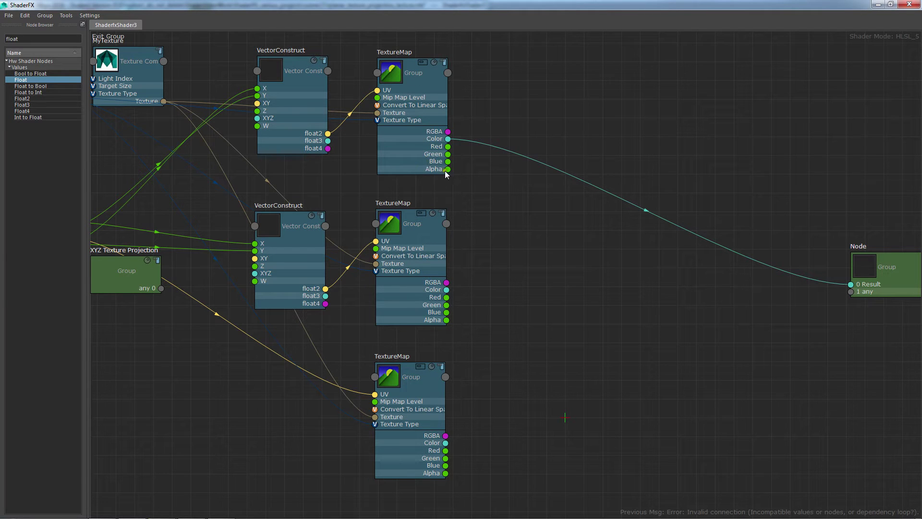
left_click_drag(442, 170, 662, 263)
left_click_drag(446, 289, 851, 289)
left_click_drag(446, 443, 851, 295)
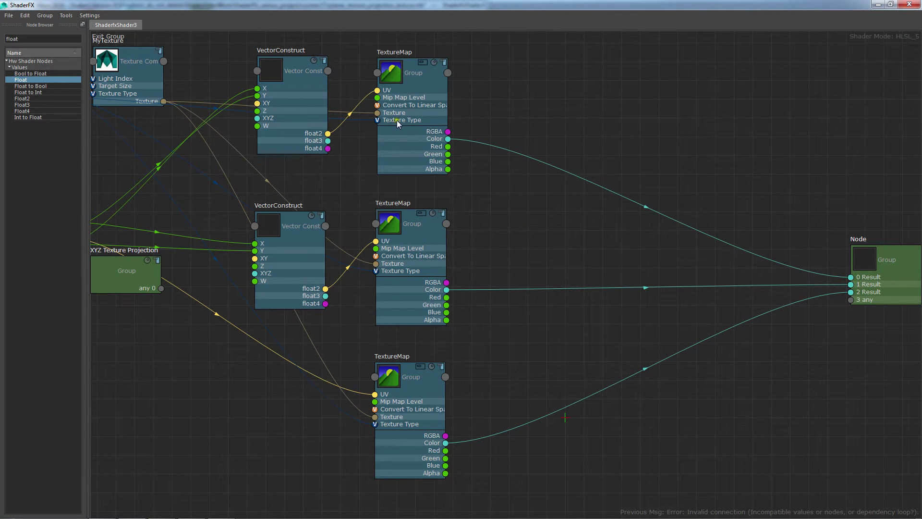
- Restore the smaller ShaderFX window beside the attributes and give the top TextureMap the note X-projection
middle_click_drag(221, 185, 295, 247)
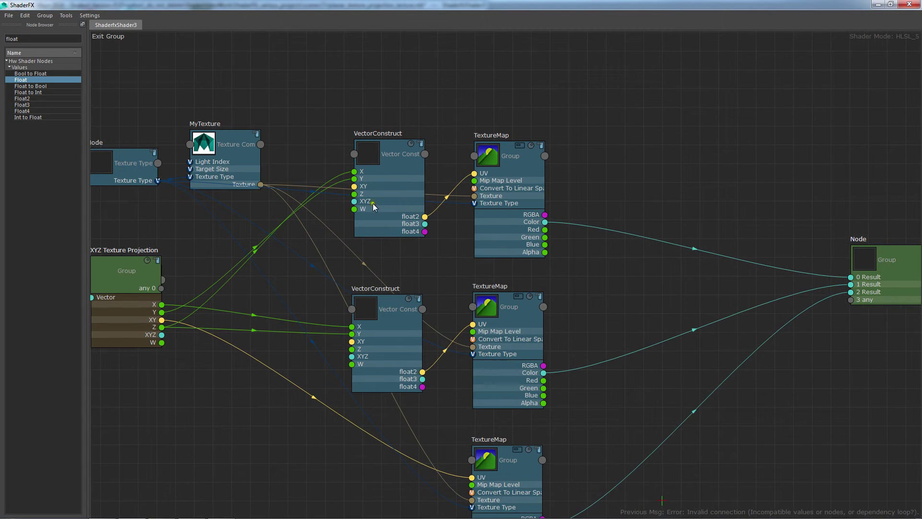
middle_click_drag(388, 206, 307, 169)
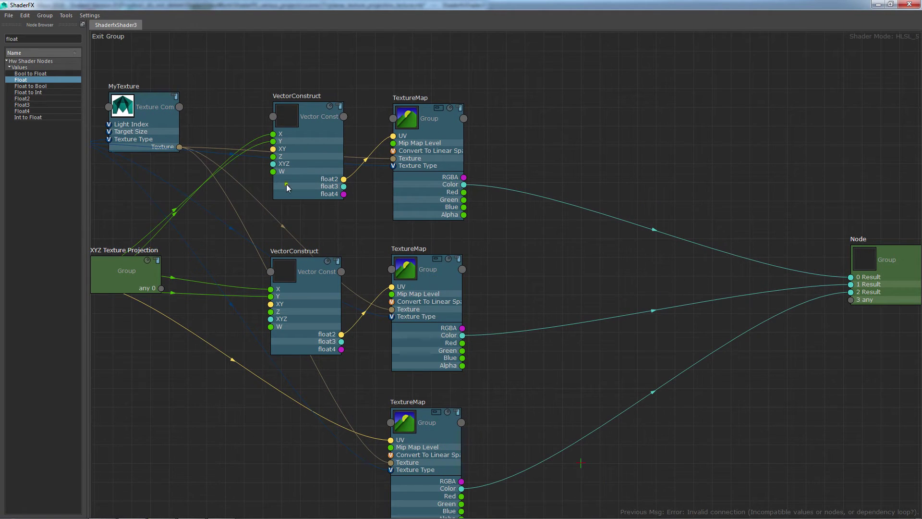
middle_click_drag(559, 283, 532, 269)
left_click_drag(601, 4, 399, 61)
middle_click_drag(401, 176, 371, 255, "alt")
right_click_drag(371, 255, 322, 241, "alt")
left_click(232, 198)
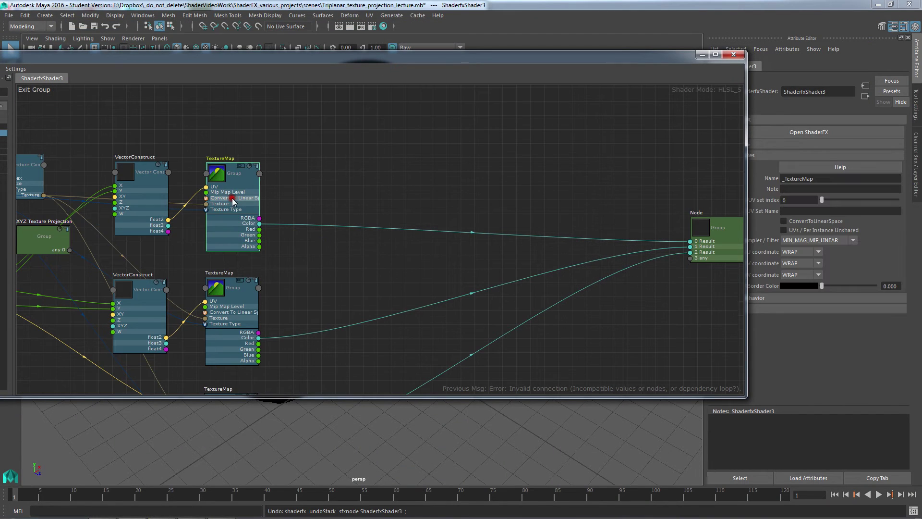
left_click(812, 190)
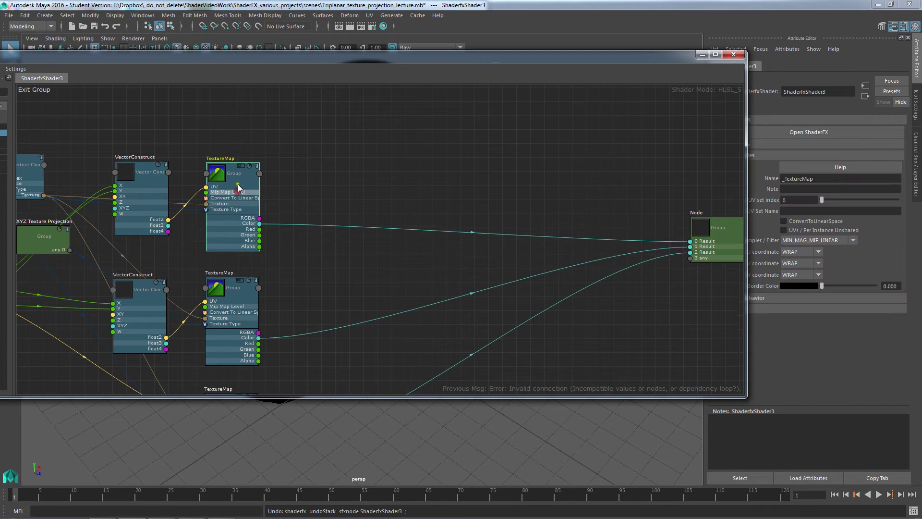
left_click(804, 188)
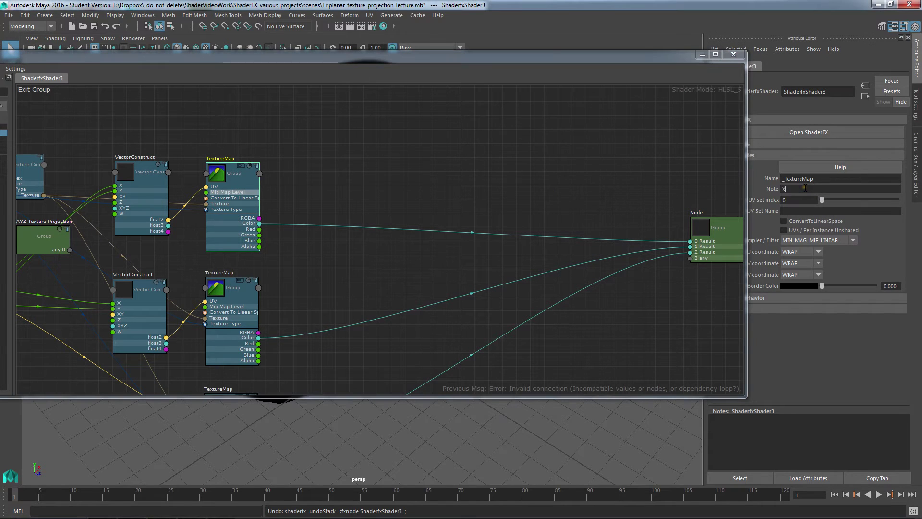
type("X-projection")
key("Return")
- Give the middle TextureMap the note Y-projection and the bottom TextureMap the note Z-projection
left_click(241, 289)
left_click(829, 191)
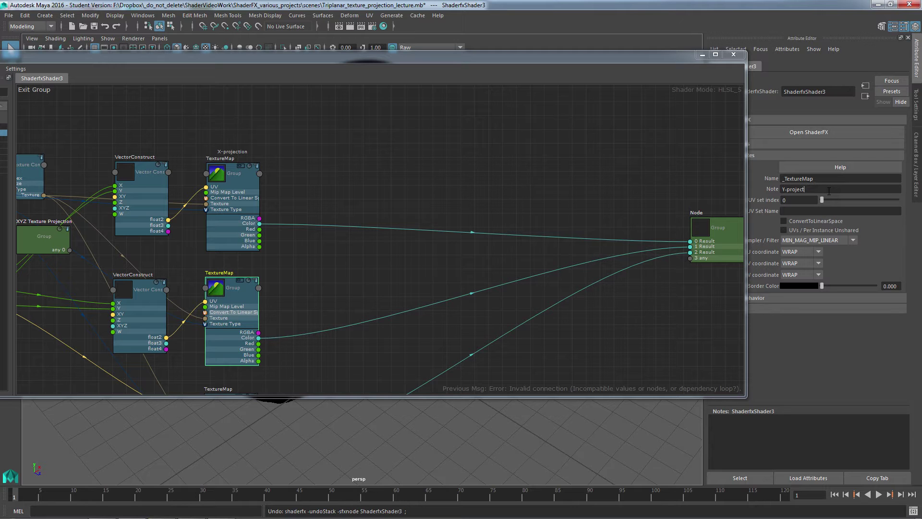
middle_click_drag(398, 255, 450, 155, "alt")
left_click(284, 321)
left_click(804, 189)
type("Z-projection")
key("Return")
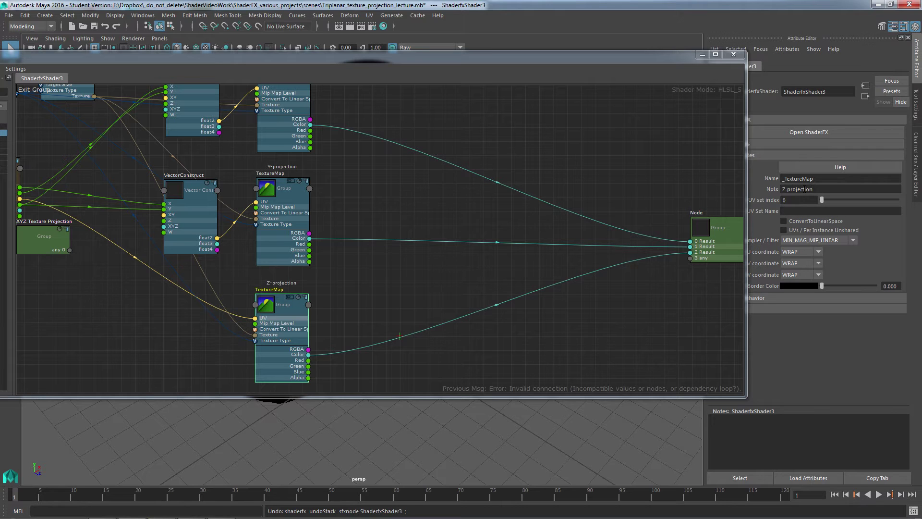
mouse_move(482, 518)
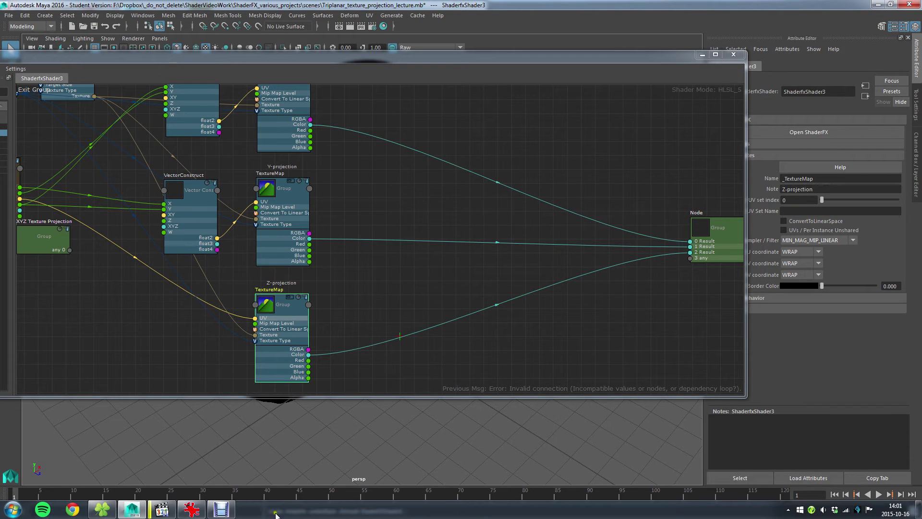
left_click(224, 511)
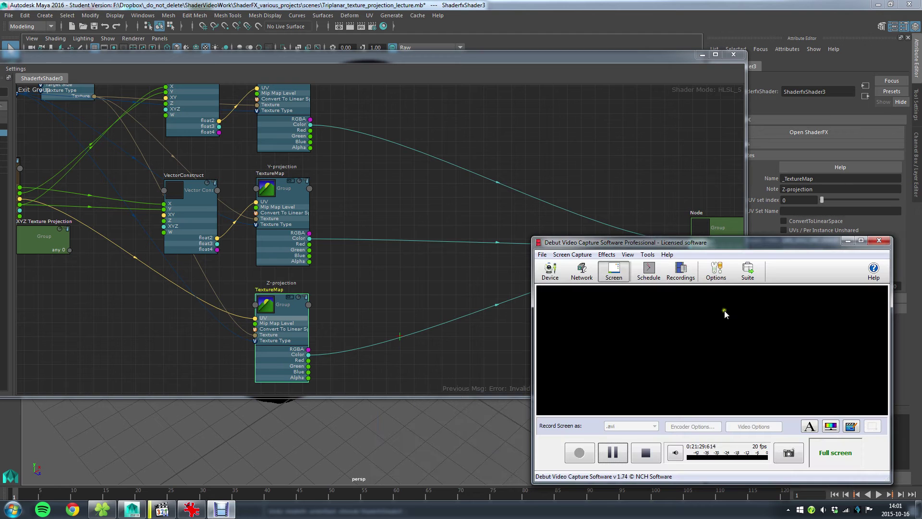
left_click(849, 240)
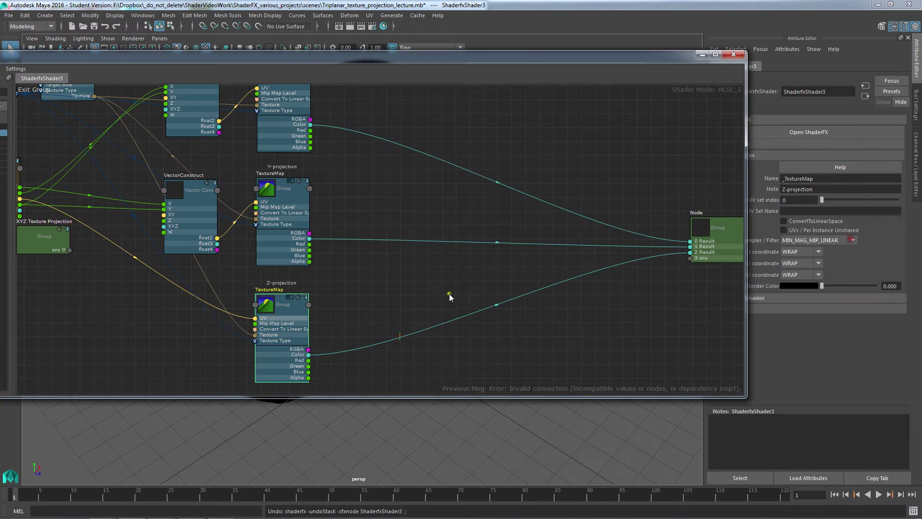
- Check the output node's sockets, leave the group and examine the XYZ Texture Projection node's outputs at full size
left_click(334, 304)
middle_click_drag(572, 278, 406, 304)
left_click(709, 245)
middle_click_drag(552, 272, 706, 282)
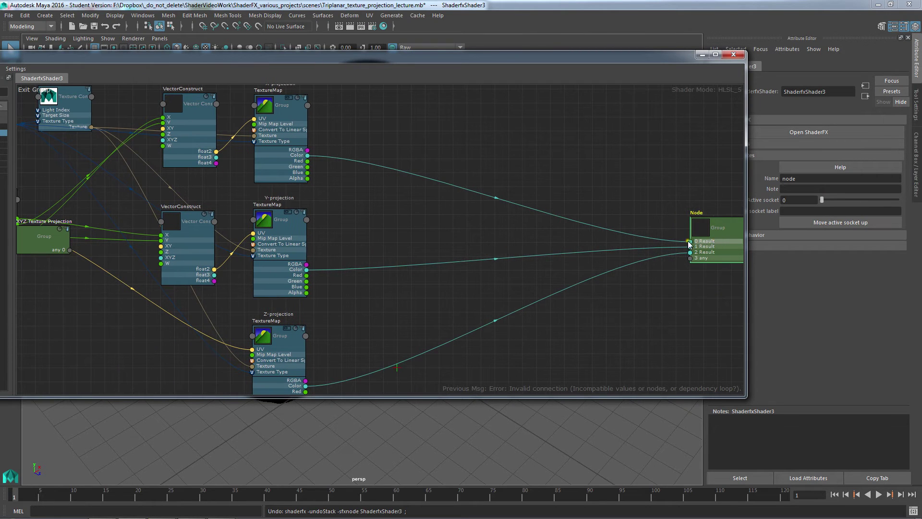
middle_click_drag(505, 206, 571, 242)
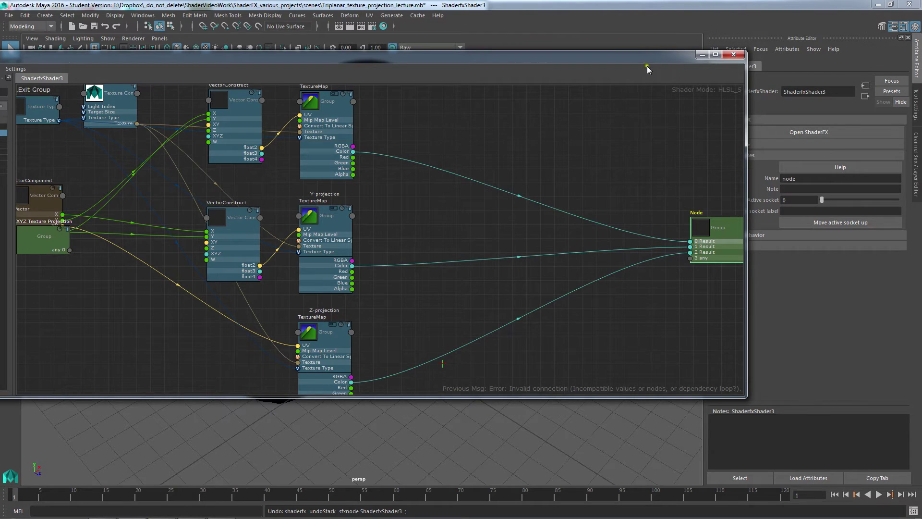
left_click_drag(651, 57, 740, 68)
left_click(117, 101)
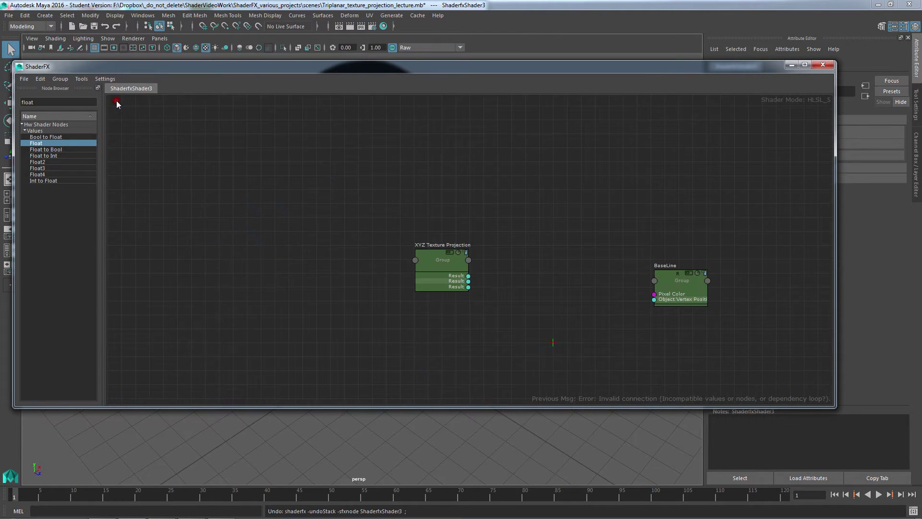
double_click(218, 69)
scroll(452, 252, "up", 5)
middle_click_drag(675, 309, 385, 217)
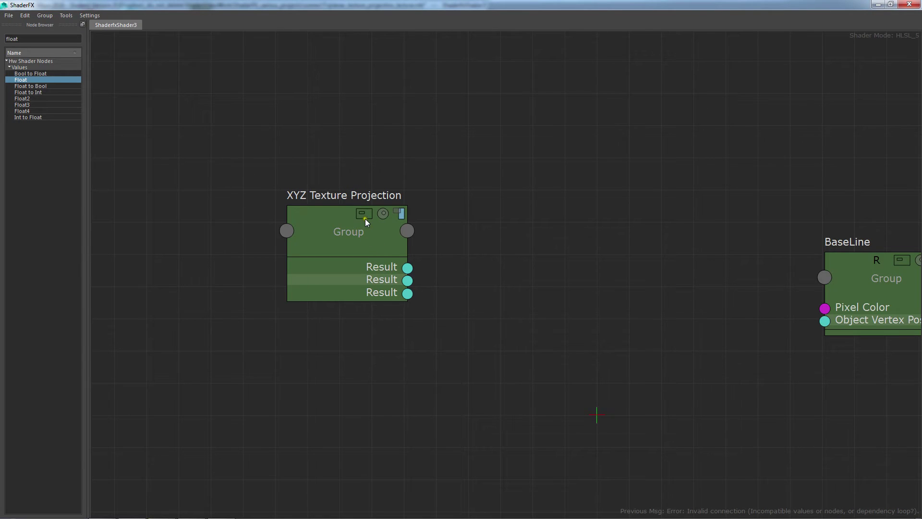
- Reopen the XYZ Texture Projection group in the smaller ShaderFX window and label socket 0 of its output node X-prj
left_click(365, 219)
left_click(844, 276)
double_click(764, 5)
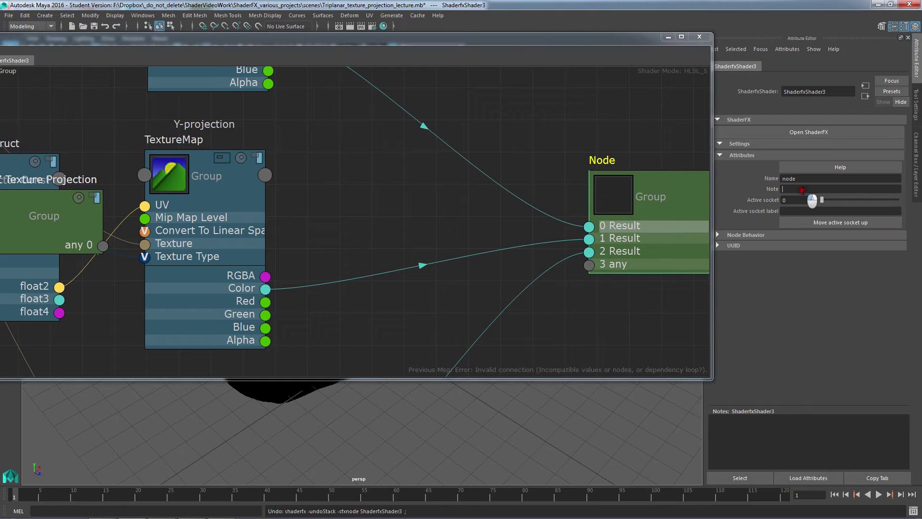
left_click(801, 212)
left_click(799, 214)
key("Return")
- Label socket 1 of the group's output node Y-prj
left_click(626, 240)
left_click(790, 211)
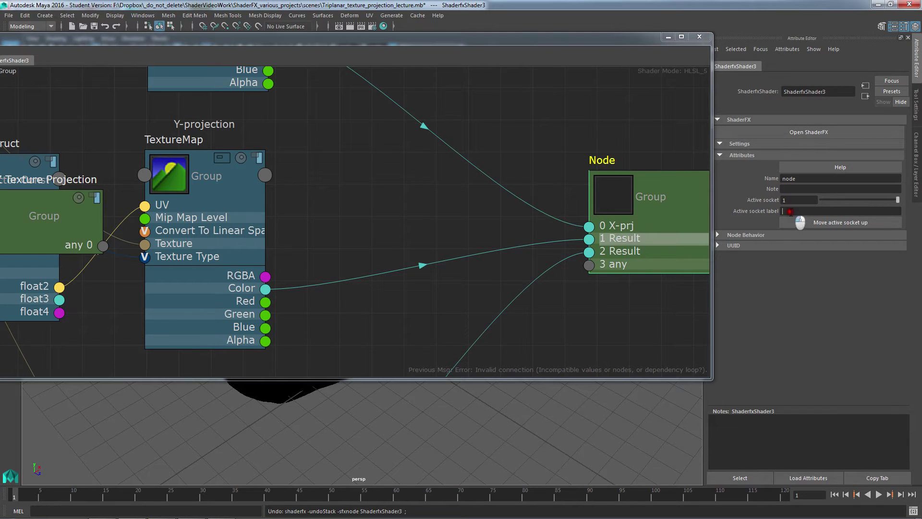
type("Y-prj")
key("Return")
- Label socket 2 of the output node Z-prj and exit the group
left_click(622, 251)
left_click(807, 210)
type("Z")
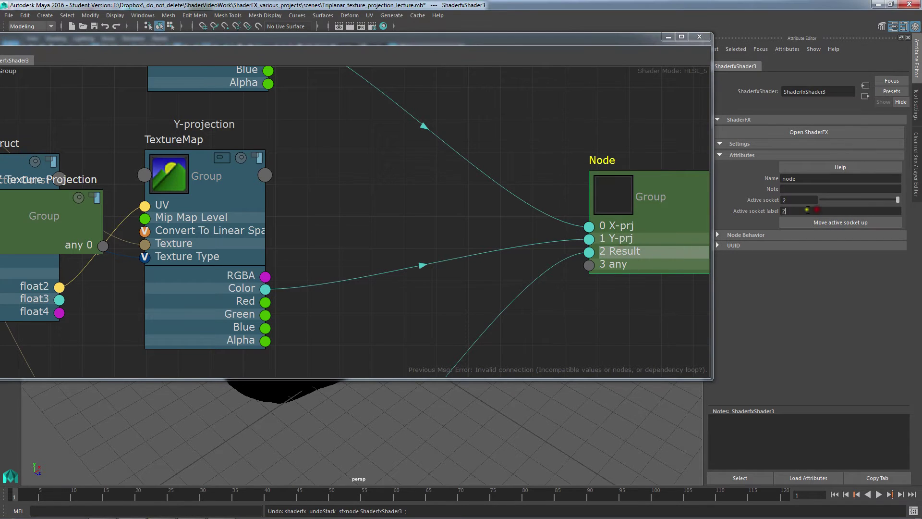
key("Return")
left_click(14, 76)
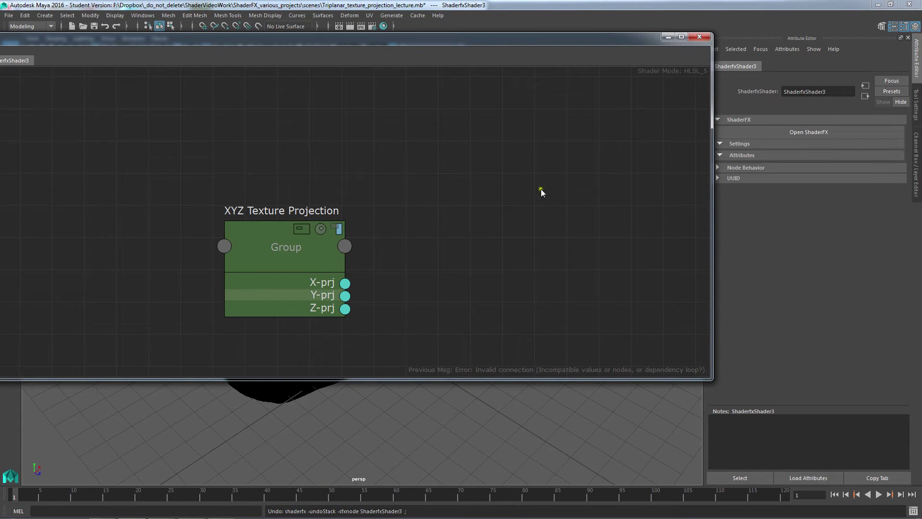
- Rearrange the top-level graph at full size, with the BaseLine node below and closer to the XYZ Texture Projection group
double_click(526, 40)
scroll(737, 290, "down", 4)
middle_click_drag(644, 310, 454, 230)
left_click_drag(387, 221, 411, 205)
left_click_drag(765, 261, 656, 331)
- Restore the smaller ShaderFX window, place it over the lower part of the viewport and select the head mesh
double_click(509, 6)
left_click_drag(509, 7, 467, 330)
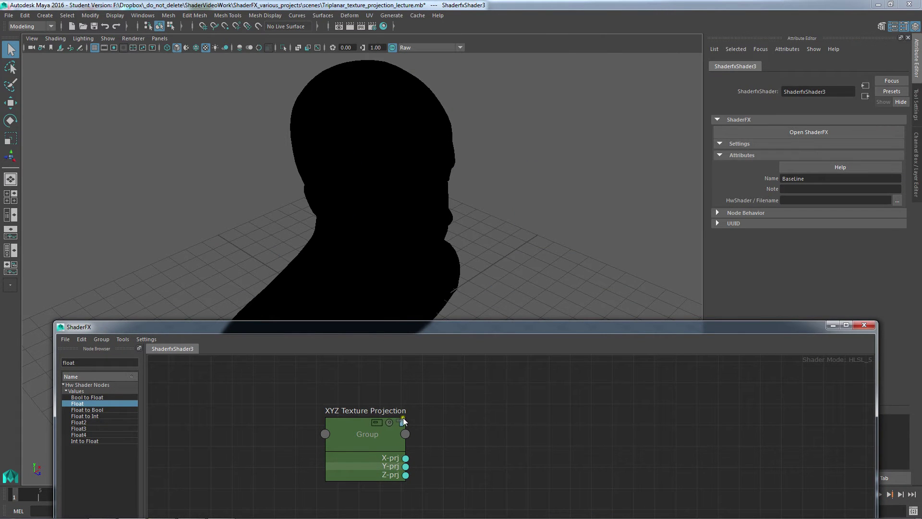
left_click_drag(406, 466, 471, 443)
left_click_drag(426, 328, 422, 208)
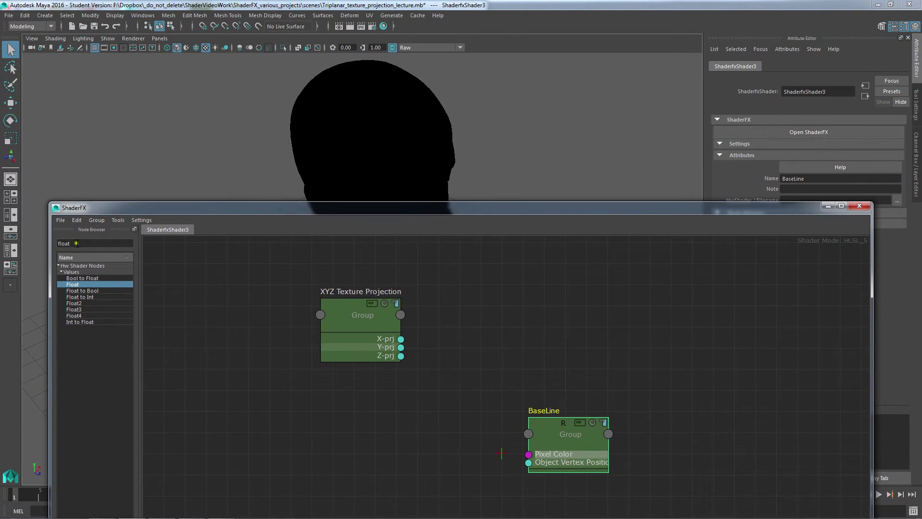
left_click(374, 110)
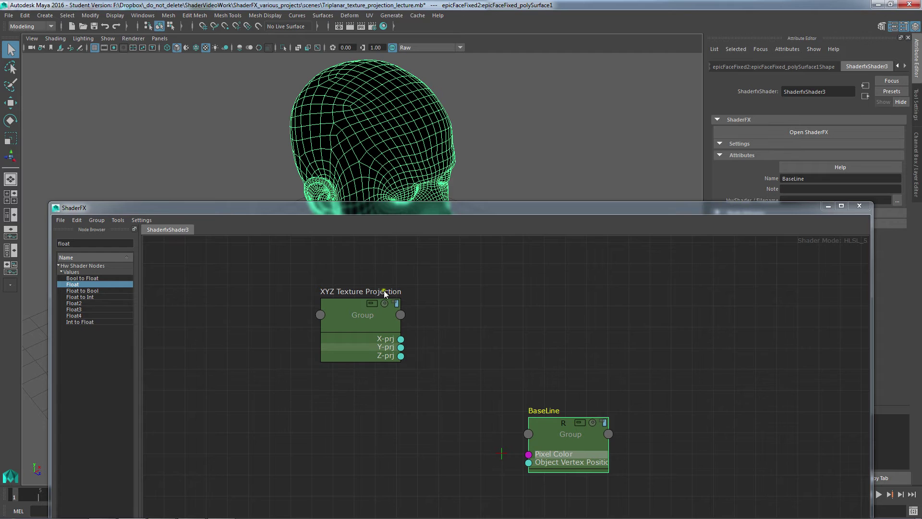
- Search the node browser for vertex and place a Vertex World Normal node below the XYZ Texture Projection group, facing BaseLine
left_click_drag(97, 245, 6, 232)
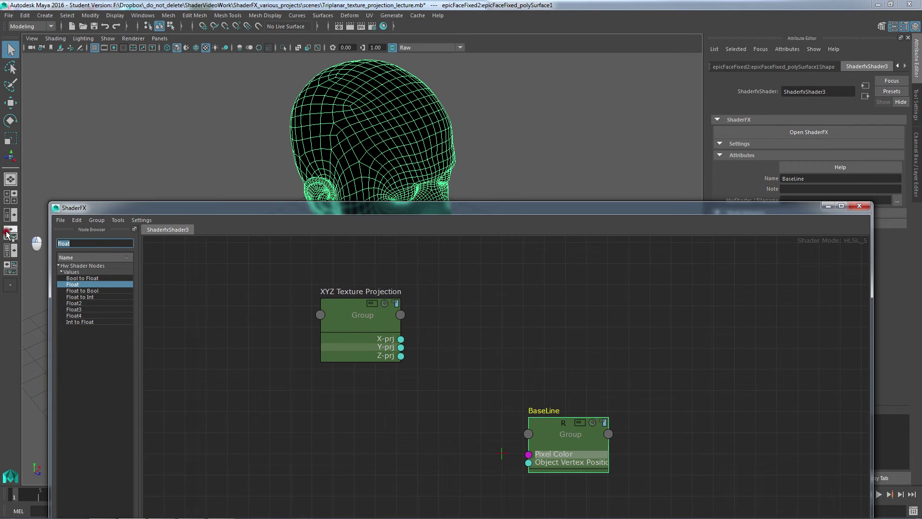
type("w")
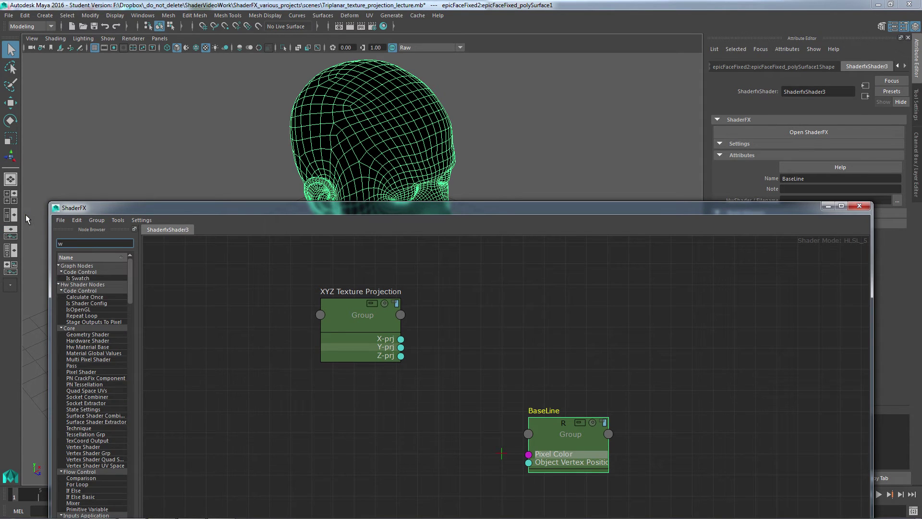
key("BackSpace")
type("vertex")
left_click_drag(90, 365, 251, 419)
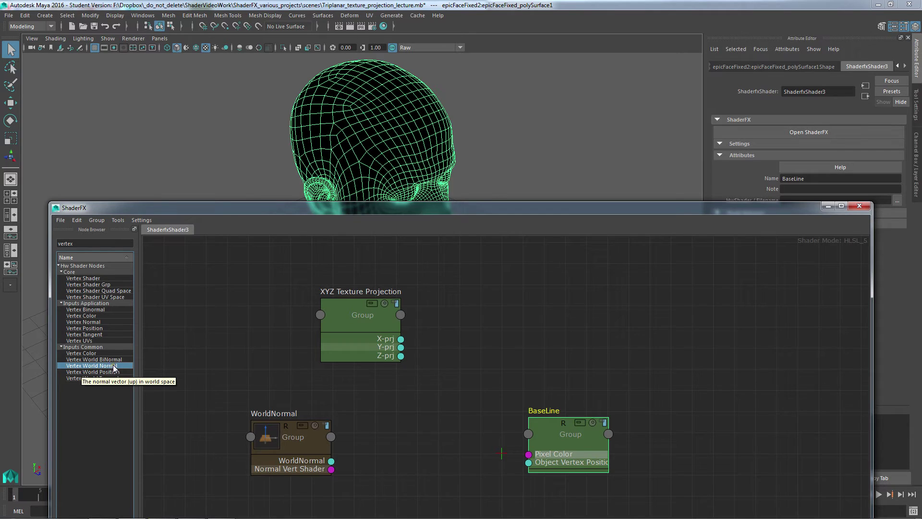
left_click(423, 416)
middle_click_drag(421, 417, 437, 341, "alt")
left_click_drag(306, 359, 271, 367)
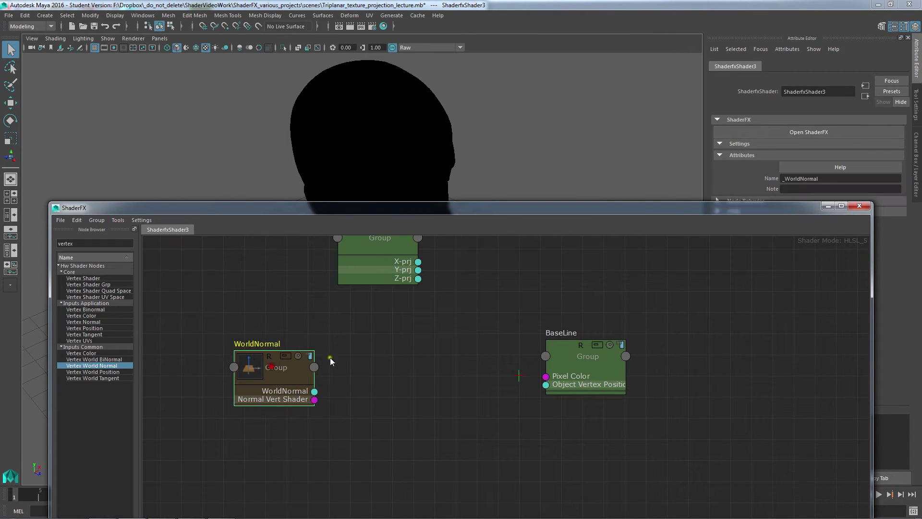
- Search the node browser for vec and add a Vector Construct node between WorldNormal and BaseLine
double_click(60, 244)
type("vec")
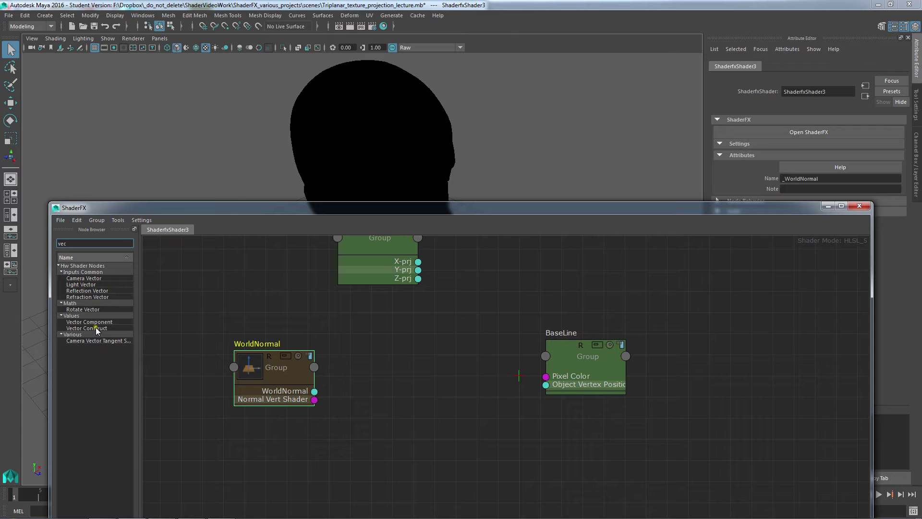
left_click_drag(96, 330, 474, 340)
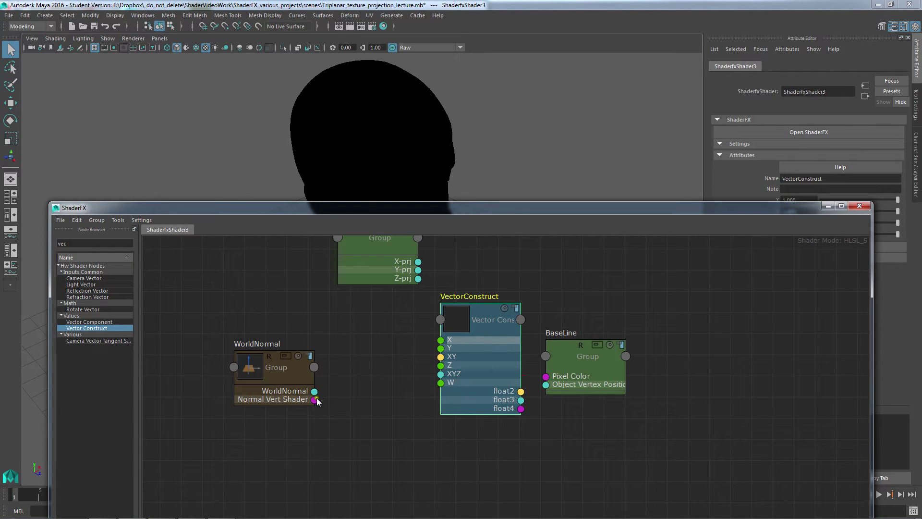
- Connect the WorldNormal output to VectorConstruct's XYZ input and its float4 output to BaseLine's Pixel Color
left_click_drag(314, 391, 441, 376)
left_click_drag(521, 409, 545, 376)
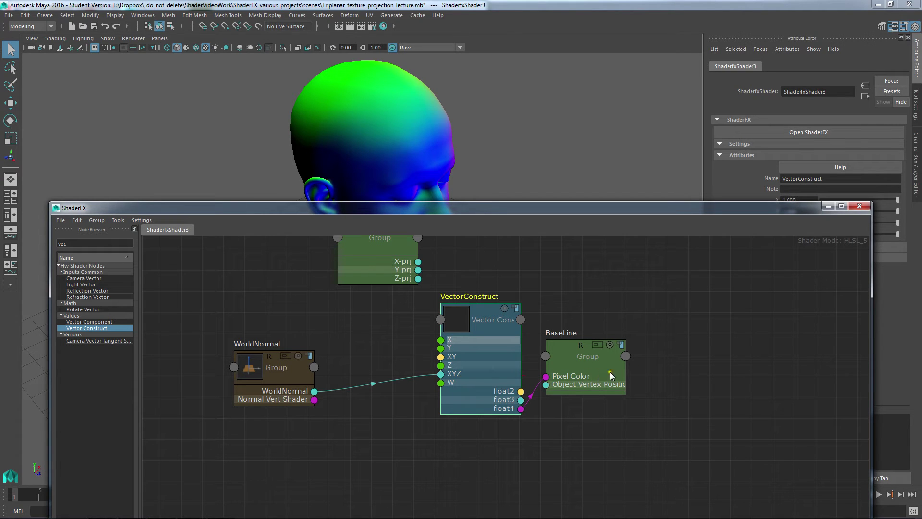
- Examine the world normal colours on the bust from the front, both sides and other angles
left_click_drag(431, 203, 439, 438)
left_click_drag(469, 281, 412, 246, "alt")
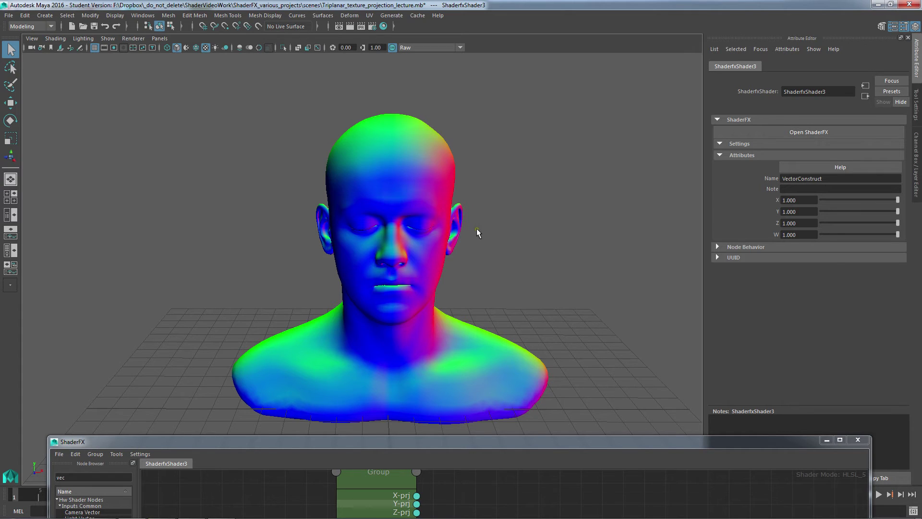
left_click_drag(465, 226, 395, 232, "alt")
left_click_drag(284, 441, 469, 438)
left_click_drag(42, 471, 56, 455, "alt")
left_click_drag(221, 426, 238, 377, "alt")
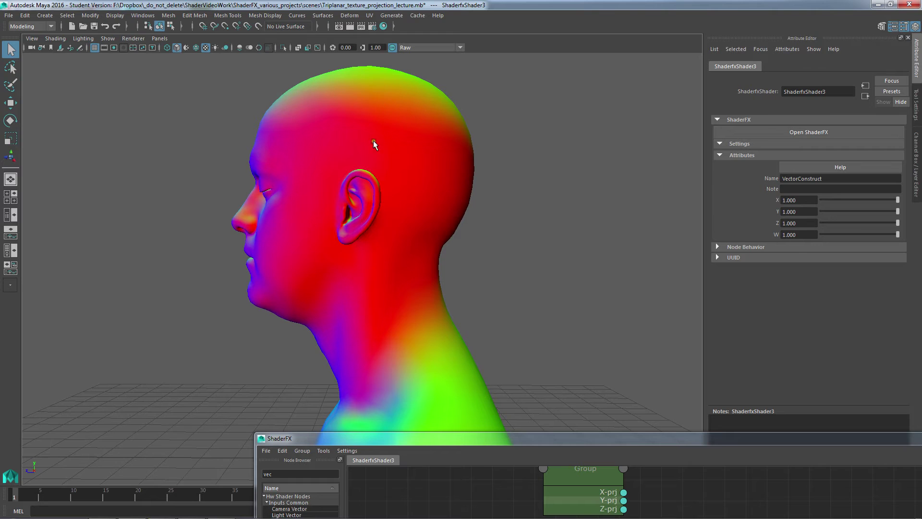
mouse_move(382, 170)
left_mouse_down("alt")
mouse_move(309, 206)
mouse_move(523, 201)
left_mouse_up("alt")
left_click_drag(349, 182, 363, 195, "alt")
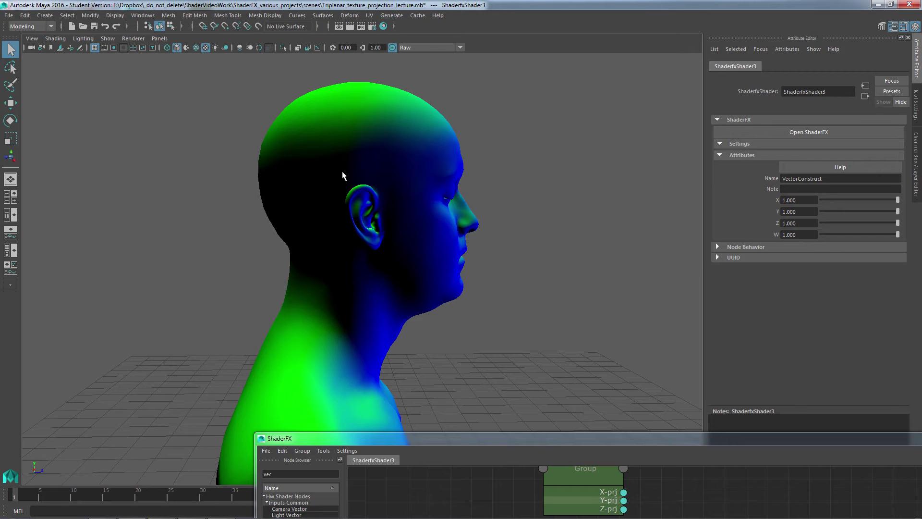
left_click_drag(552, 249, 289, 254, "alt")
left_click_drag(226, 224, 461, 221, "alt")
left_click_drag(524, 178, 387, 247, "alt")
left_click_drag(422, 319, 406, 359, "alt")
- Move the WorldNormal node slightly farther from the VectorConstruct node in the ShaderFX graph
left_click_drag(455, 440, 263, 69)
left_click_drag(316, 240, 297, 229)
left_click_drag(367, 82, 373, 408)
- Try rotating the bust until its face points upward and inspect its normal colours from several angles
left_click(439, 243)
key("e")
left_click(483, 397)
left_click_drag(483, 397, 491, 488)
left_click_drag(451, 221, 385, 262, "alt")
left_click_drag(385, 318, 382, 263)
left_click(496, 200)
left_click_drag(496, 200, 496, 315, "alt")
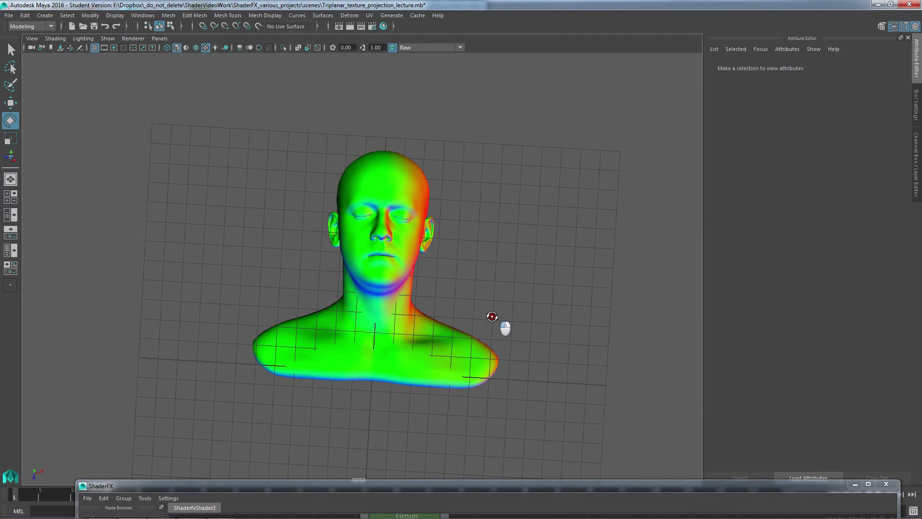
left_click_drag(384, 361, 418, 330, "alt")
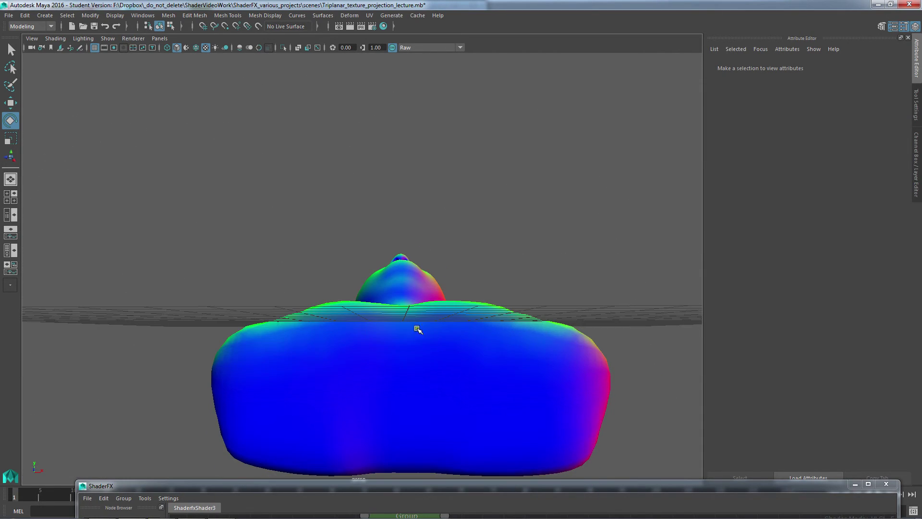
- Return the bust to its upright orientation and deselect it
left_click(430, 363)
left_click_drag(430, 363, 509, 294, "alt")
middle_click_drag(411, 101, 389, 237, "alt")
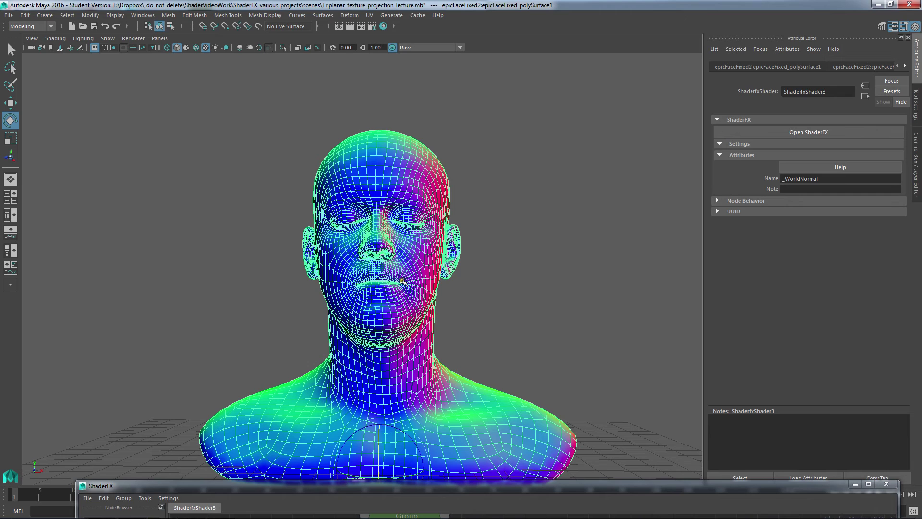
left_click(476, 132)
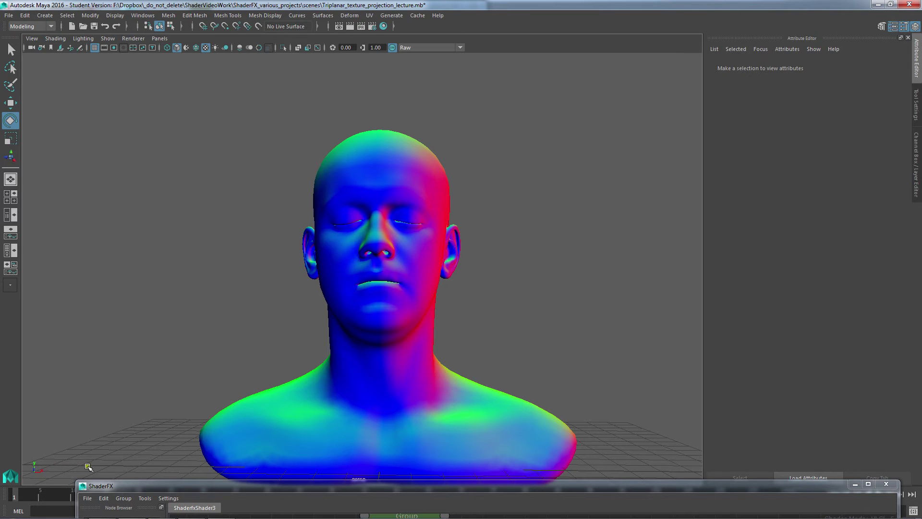
- Move the WorldNormal node well away from VectorConstruct to make room for nodes between them
left_click_drag(229, 489, 253, 150)
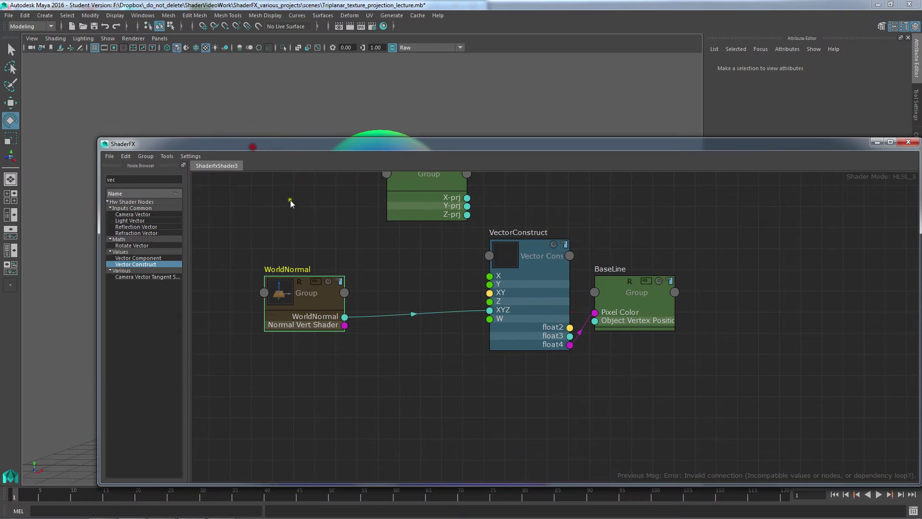
left_click_drag(360, 140, 374, 99)
middle_click_drag(295, 166, 469, 186, "alt")
left_click_drag(521, 292, 351, 291)
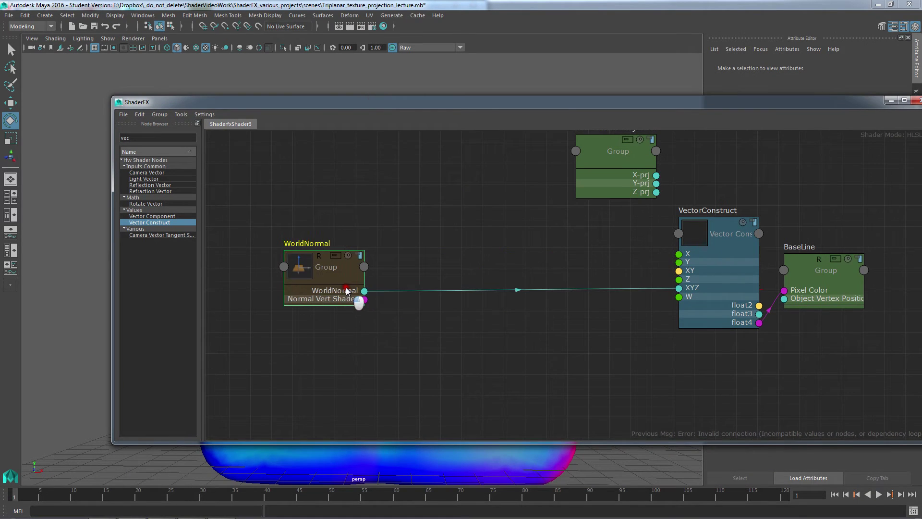
- Add a Pow node between WorldNormal and VectorConstruct and connect the WorldNormal output to its X input
double_click(176, 138)
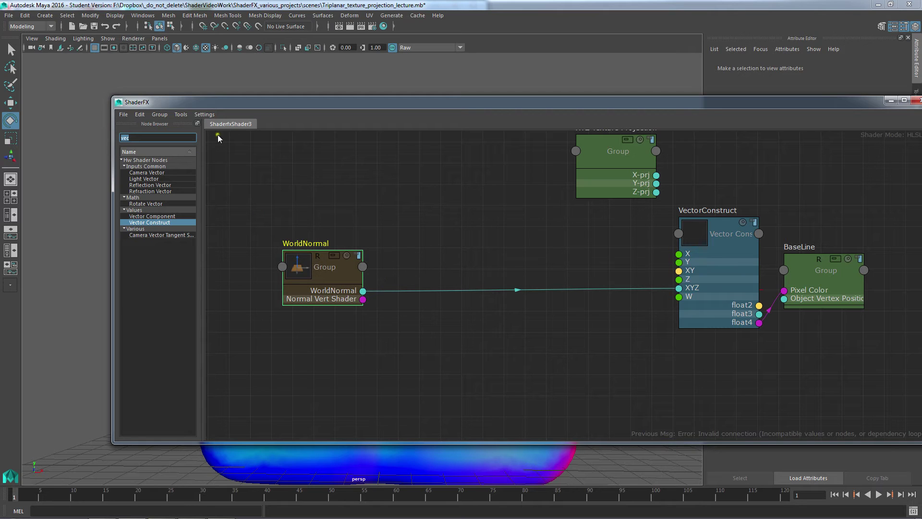
type("pow")
left_click_drag(135, 173, 435, 224)
left_click_drag(364, 292, 456, 303)
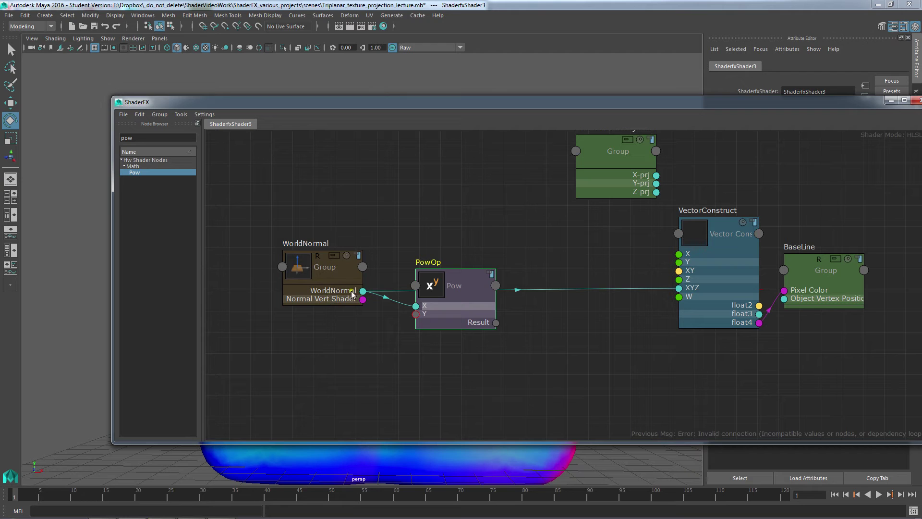
- Add a Float node below WorldNormal and connect its float output to PowOp's Y input
double_click(127, 137)
type("float")
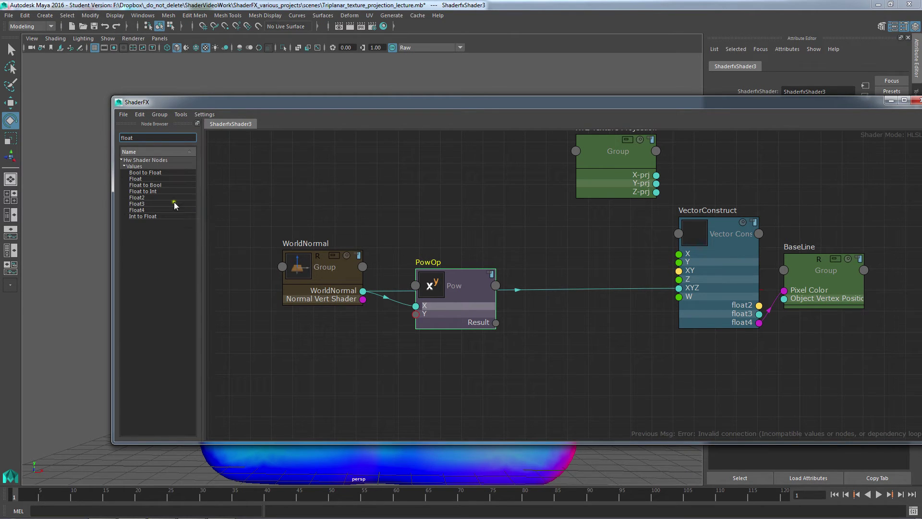
left_click_drag(133, 179, 353, 344)
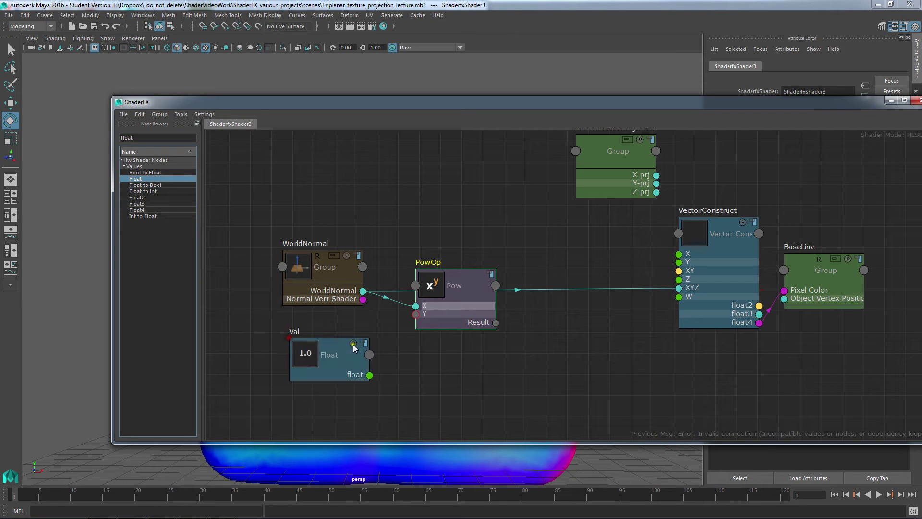
left_click_drag(369, 375, 416, 315)
- Set the Val float node's value to 2
left_click(339, 354)
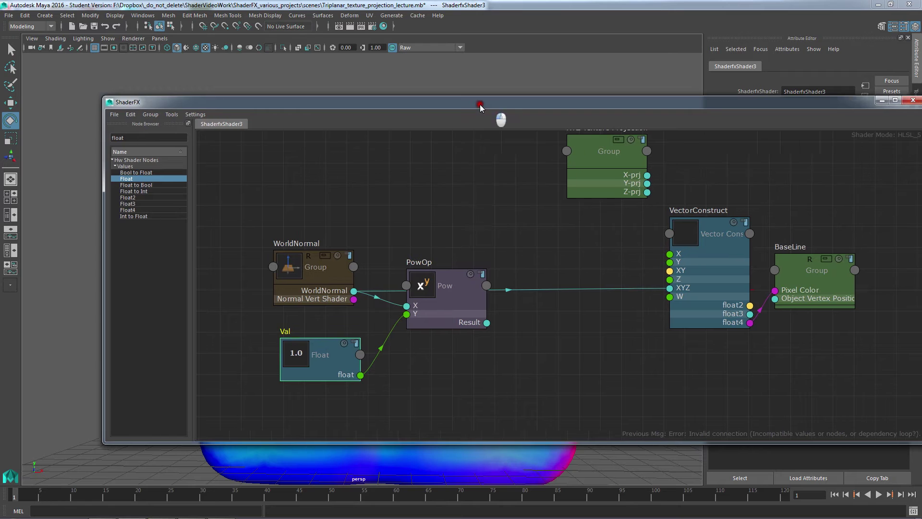
left_click_drag(494, 102, 297, 103)
left_click_drag(807, 200, 730, 204)
type("2")
key("Return")
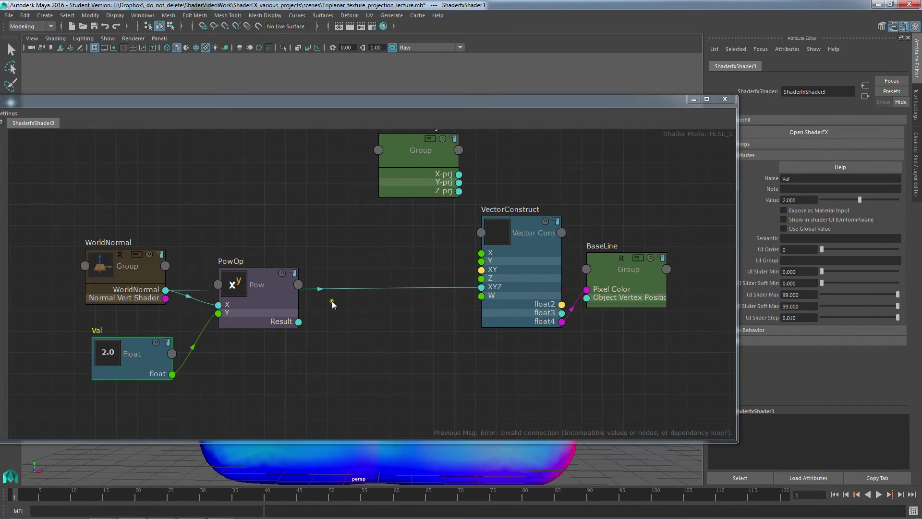
- Connect PowOp's Result to VectorConstruct's XYZ input, and arrange Val and PowOp closely around the WorldNormal node
left_click(347, 345)
left_click_drag(299, 322, 482, 287)
left_click(241, 317)
left_click_drag(242, 321, 241, 318)
left_click_drag(127, 356, 120, 336)
left_click_drag(272, 291, 259, 281)
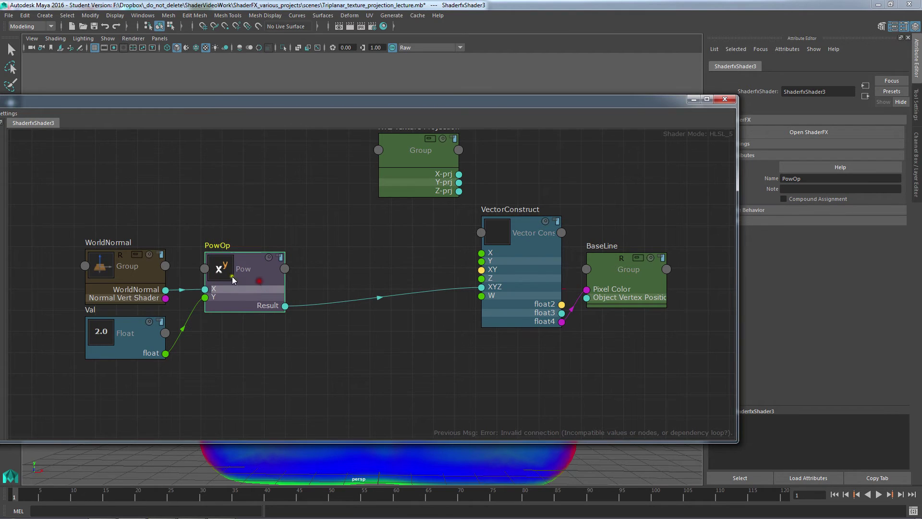
- Inspect the bust's normal colours after the power operation, comparing both sides of the head
mouse_move(436, 101)
left_mouse_down()
mouse_move(524, 393)
mouse_move(511, 420)
left_mouse_up()
left_click_drag(378, 301, 429, 249, "alt")
left_click(429, 249)
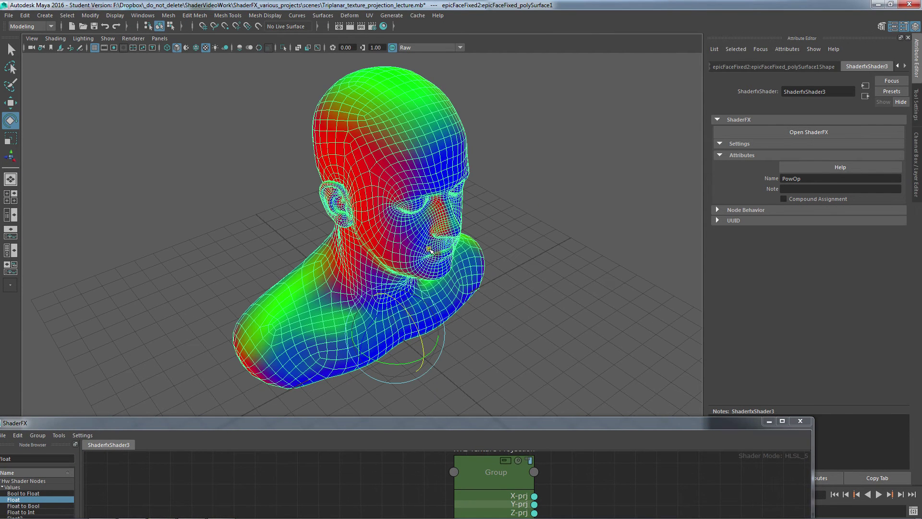
left_click_drag(414, 321, 456, 270, "alt")
left_click(563, 247)
left_click_drag(470, 190, 347, 236, "alt")
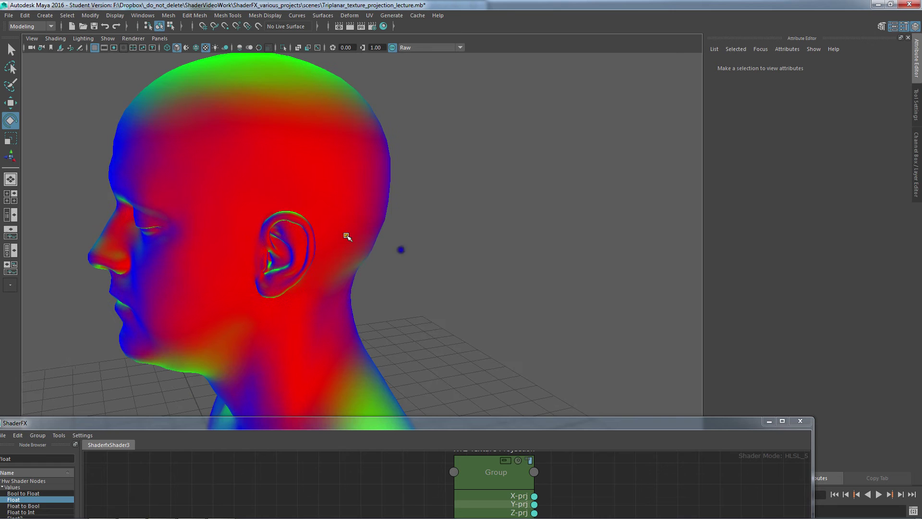
left_click_drag(287, 171, 373, 150, "alt")
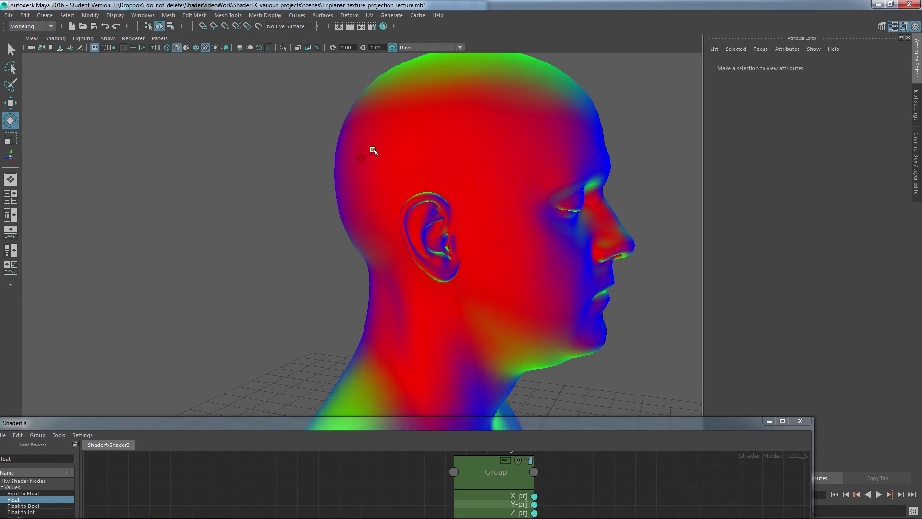
left_click_drag(481, 155, 313, 178, "alt")
left_click_drag(257, 189, 441, 201, "alt")
left_click_drag(339, 187, 382, 200, "alt")
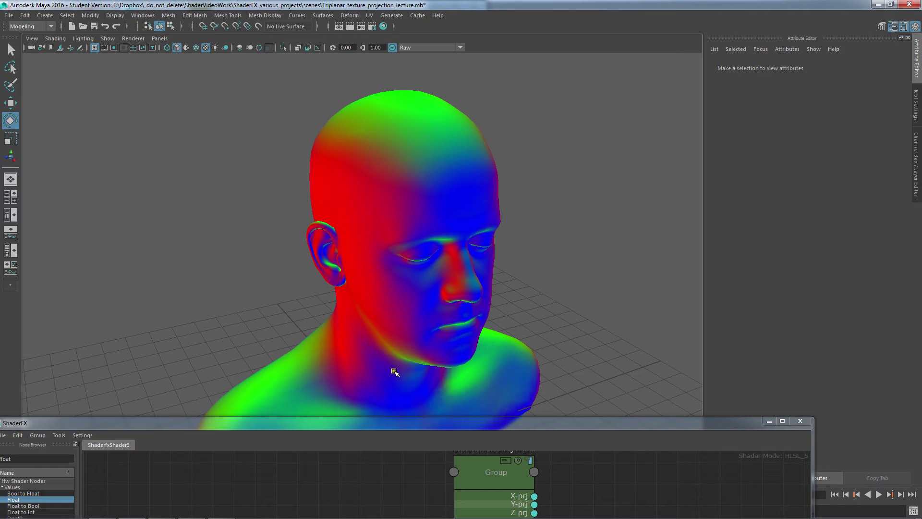
left_click_drag(473, 165, 319, 165, "alt")
middle_click_drag(319, 165, 349, 156, "alt")
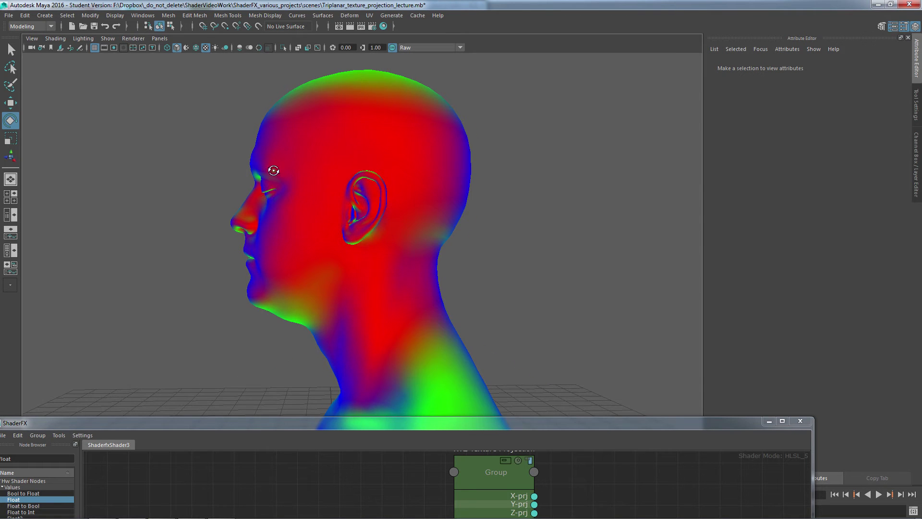
left_click_drag(274, 170, 483, 170, "alt")
left_click_drag(433, 190, 336, 209, "alt")
- Examine up close how the red, green and blue areas blend across the forehead and crown
middle_click_drag(312, 192, 290, 231, "alt")
right_click_drag(290, 231, 474, 247, "alt")
middle_click_drag(399, 207, 388, 226, "alt")
right_click_drag(386, 224, 428, 213, "alt")
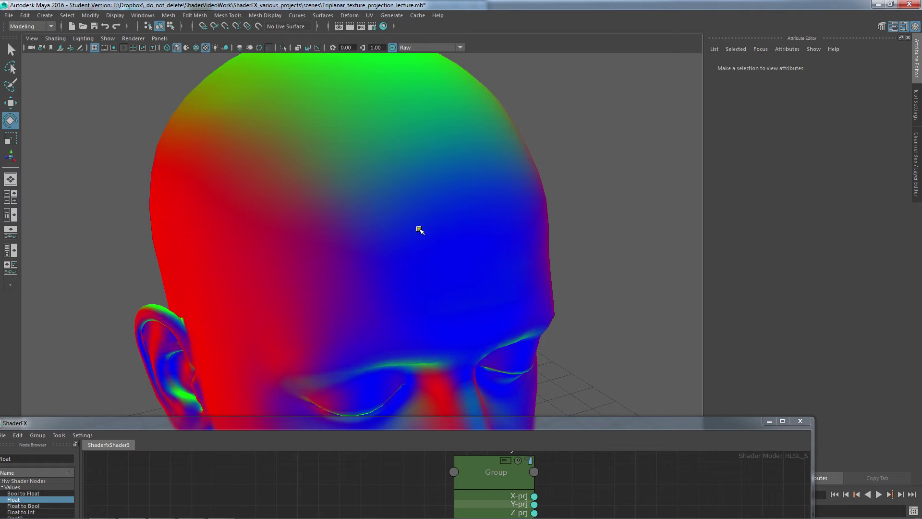
left_click_drag(420, 229, 428, 204, "alt")
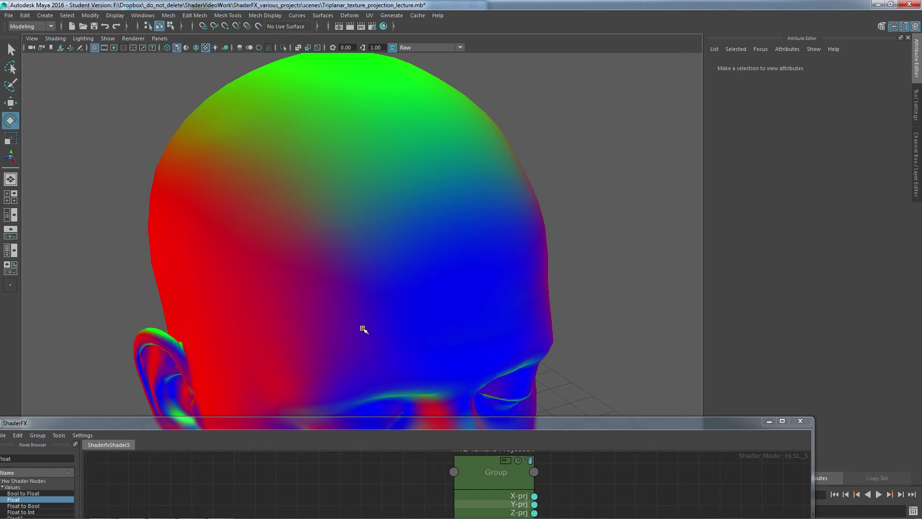
right_click_drag(527, 323, 382, 305, "alt")
middle_click_drag(383, 304, 380, 238, "alt")
- Move the WorldNormal, Val and PowOp nodes together farther away from VectorConstruct
left_click_drag(285, 425, 339, 136)
double_click(451, 131)
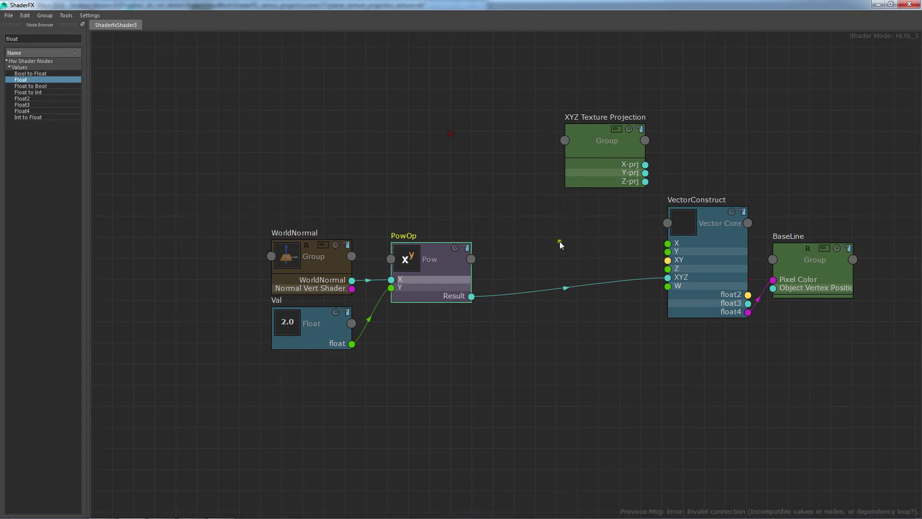
scroll(560, 242, "down", 2)
left_click_drag(335, 230, 472, 355)
left_click_drag(481, 290, 323, 276)
left_click(350, 192)
double_click(224, 4)
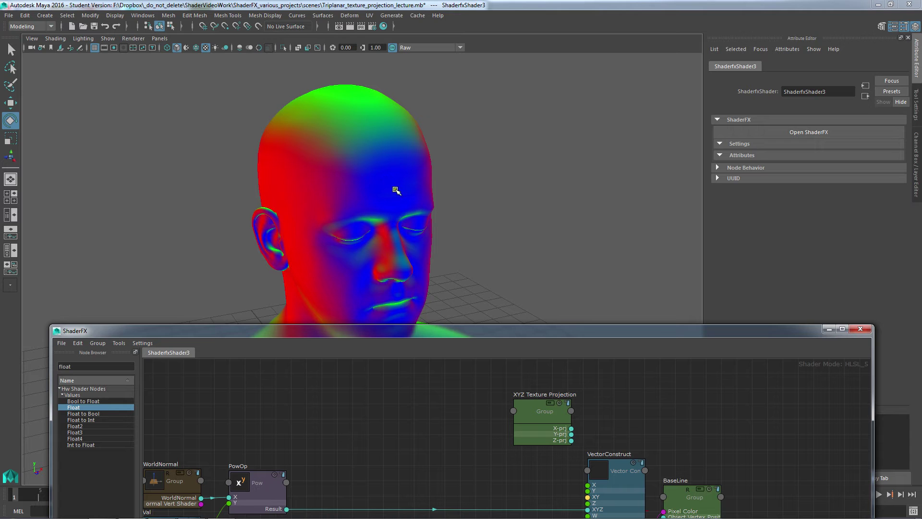
- Add a Linear Interpolate Mix node between PowOp and VectorConstruct
left_click_drag(455, 185, 407, 200, "alt")
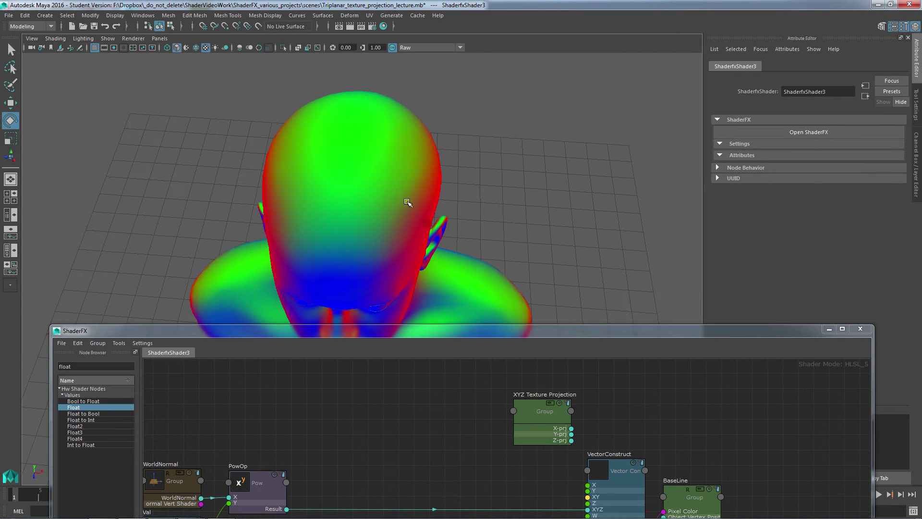
left_click_drag(319, 292, 381, 258, "alt")
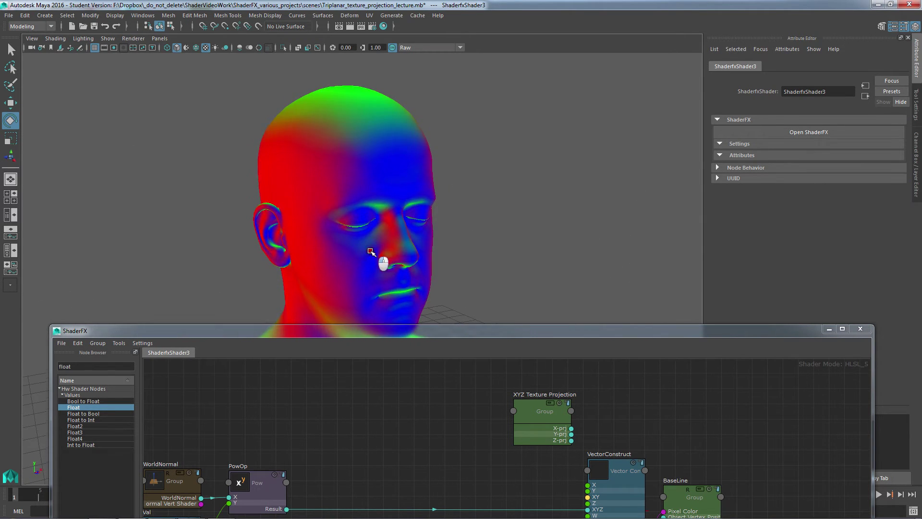
left_click_drag(229, 331, 233, 159)
double_click(111, 195)
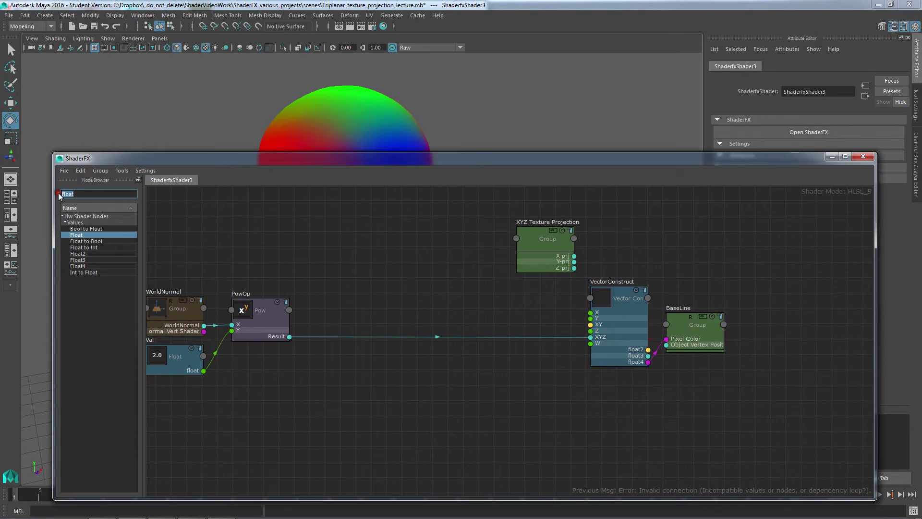
type("linear")
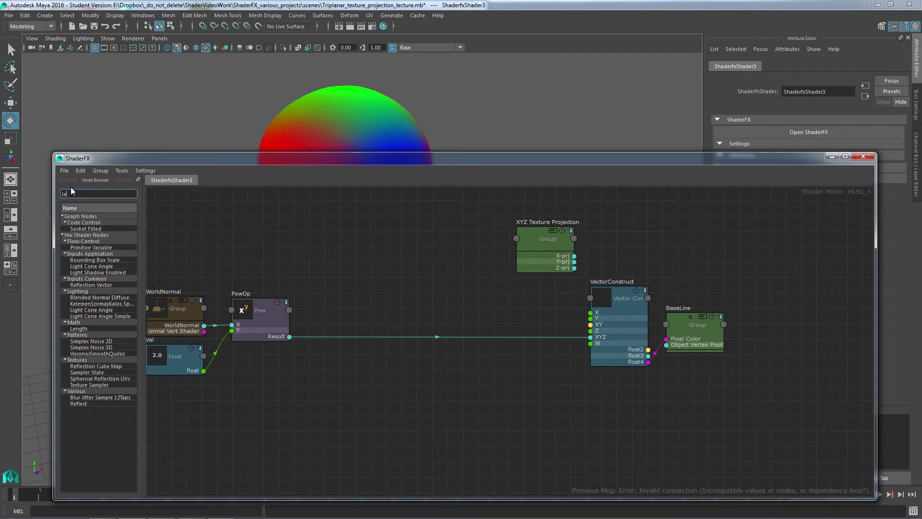
left_click_drag(86, 229, 502, 314)
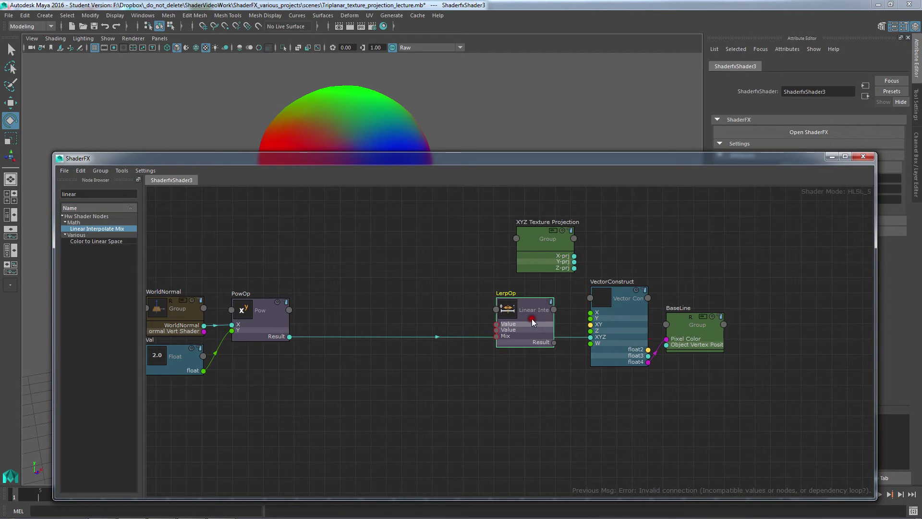
scroll(500, 313, "up", 4)
left_click(465, 270)
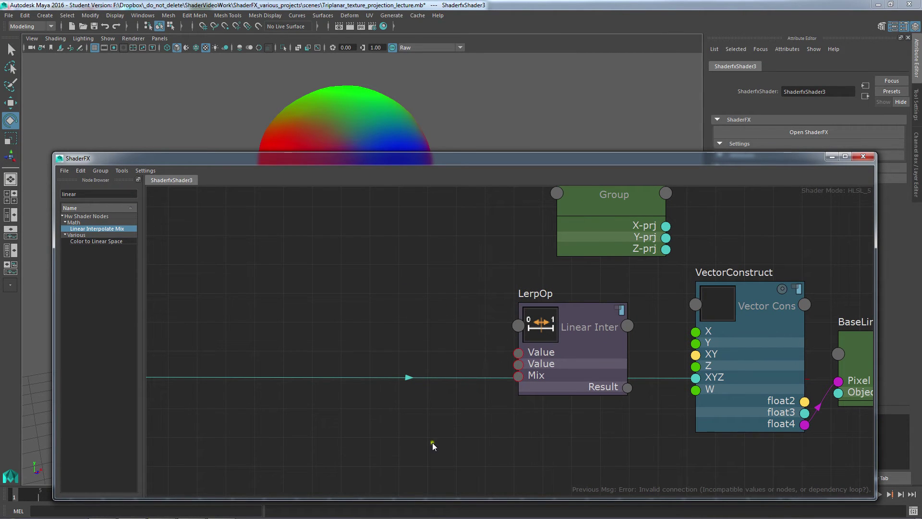
- Move the LerpOp node above and beyond BaseLine, and shift XYZ Texture Projection up and away from VectorConstruct
scroll(434, 319, "down", 5)
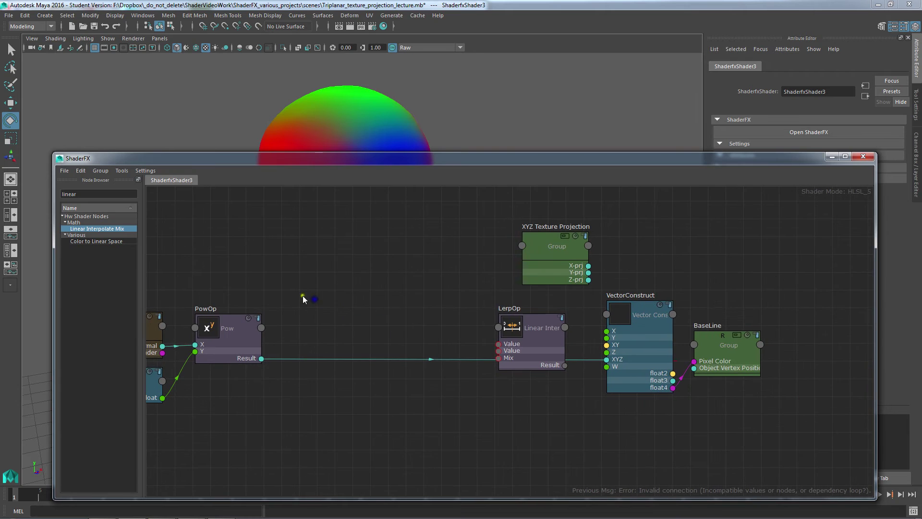
left_click_drag(500, 331, 666, 279)
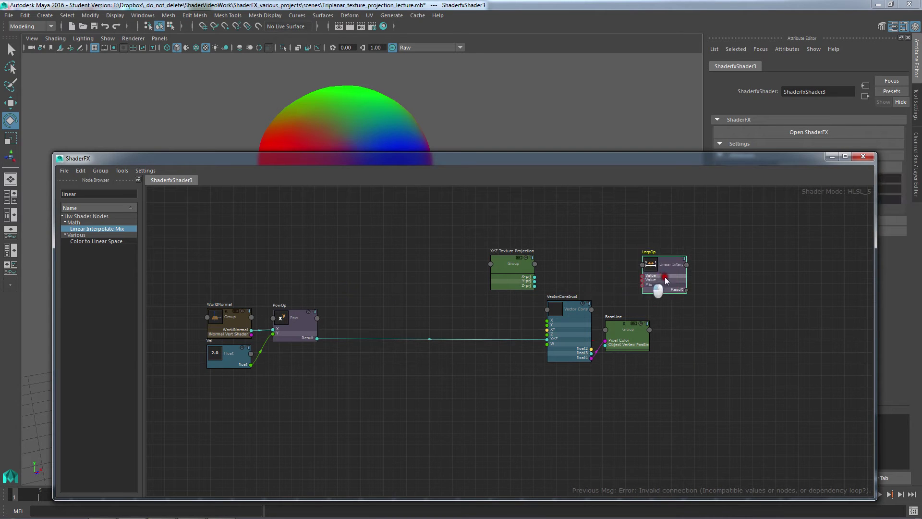
left_click_drag(514, 276, 467, 235)
- Examine the colour regions on the crown and front of the head in the viewport
left_click_drag(425, 161, 509, 283)
left_click_drag(445, 212, 414, 242, "alt")
middle_click_drag(407, 239, 449, 209, "alt")
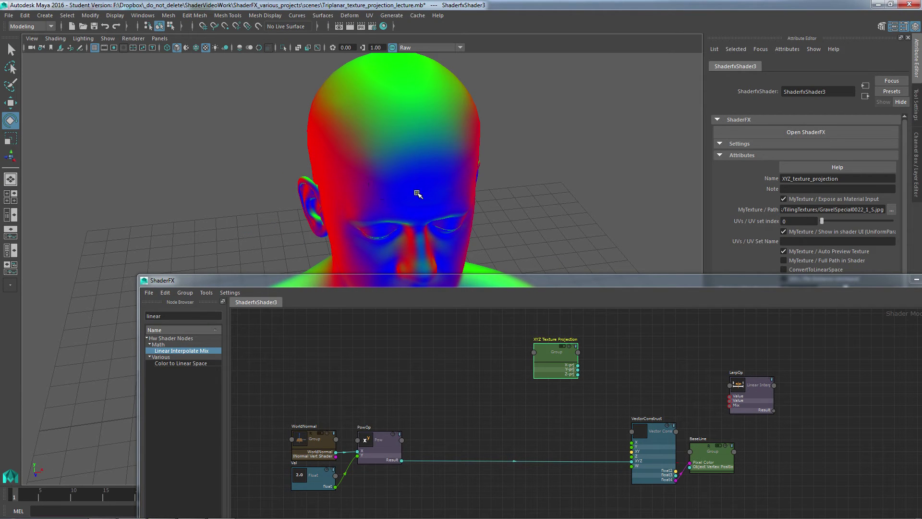
- Add a Vector Component node after PowOp and connect PowOp's Result to its Vector input
left_click_drag(429, 280, 417, 213)
double_click(417, 213)
scroll(328, 238, "up", 3)
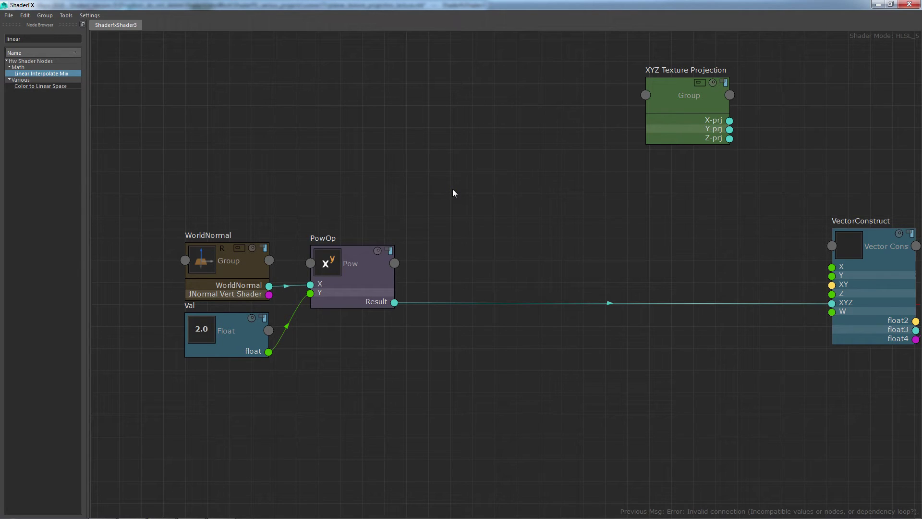
double_click(5, 38)
type("vect")
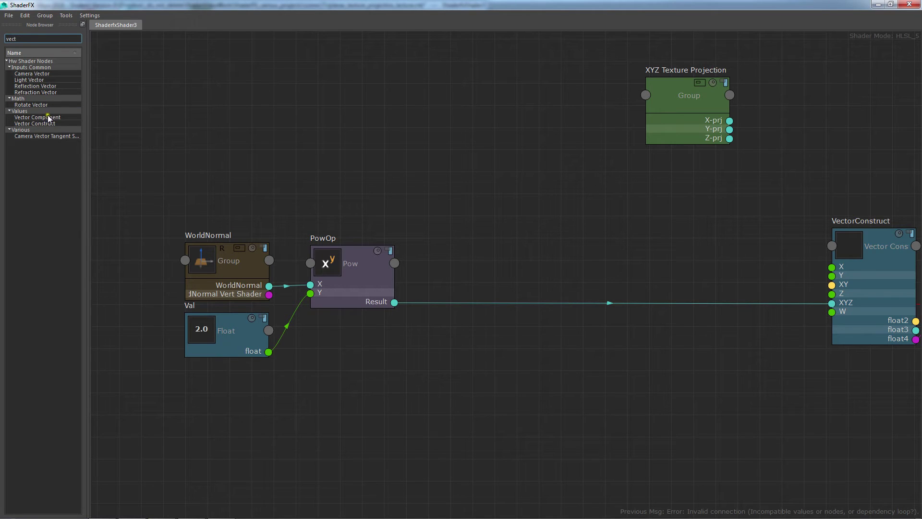
left_click_drag(49, 118, 467, 212)
left_click_drag(394, 301, 460, 245)
- Shift WorldNormal, Val and PowOp together farther from the final VectorConstruct, and place VectorComponent just above and beyond PowOp
left_click_drag(214, 197, 339, 307)
left_click_drag(355, 283, 253, 282)
left_click_drag(487, 276, 356, 236)
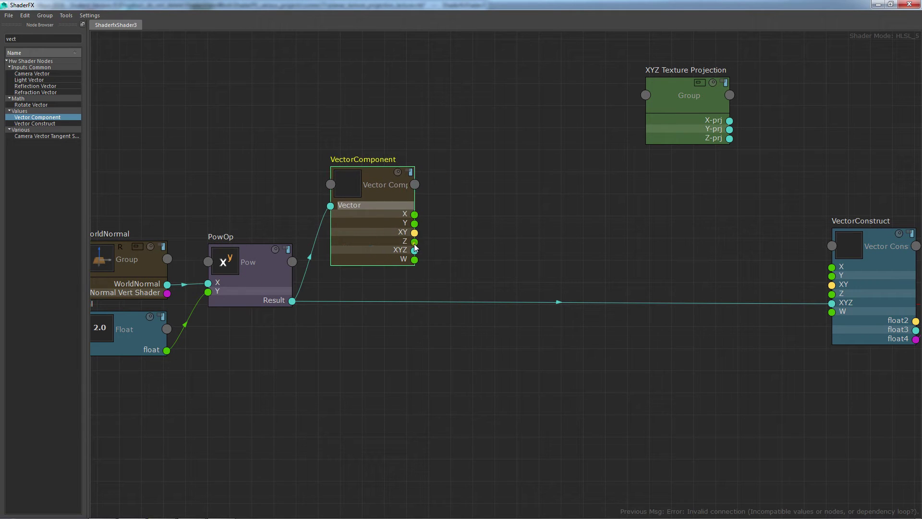
- Add a Vector Construct node beside VectorComponent and feed VectorComponent's X and Z outputs into its X and Y inputs
left_click_drag(44, 126, 495, 204)
left_click_drag(415, 214, 455, 237)
left_click_drag(503, 233, 493, 201)
left_click_drag(534, 250, 599, 247)
left_click_drag(528, 249, 627, 232)
- Examine the red, green and blue normal regions on the side, front and crown of the head in the viewport
left_click(909, 5)
left_click_drag(430, 159, 393, 210, "alt")
left_click_drag(551, 246, 486, 128)
left_click(536, 121)
left_click_drag(360, 255, 441, 187, "alt")
right_click_drag(441, 188, 515, 185, "alt")
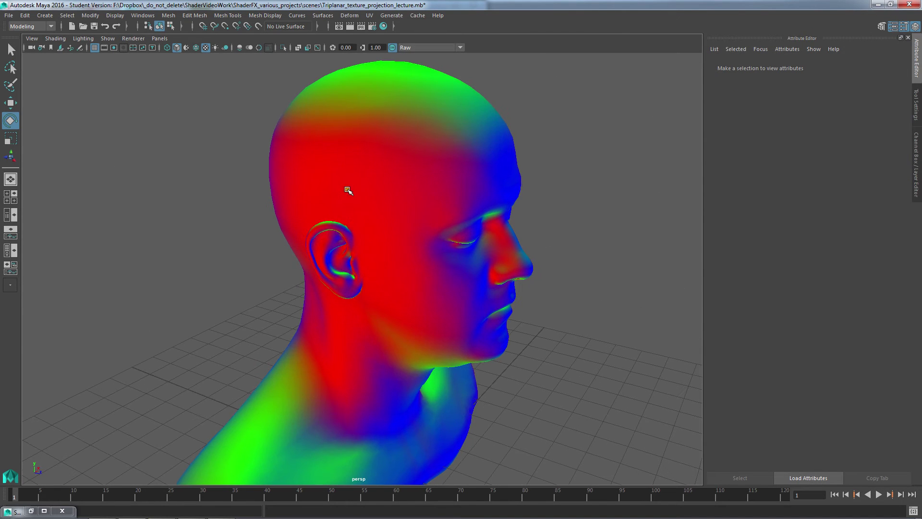
left_click_drag(272, 232, 299, 249, "alt")
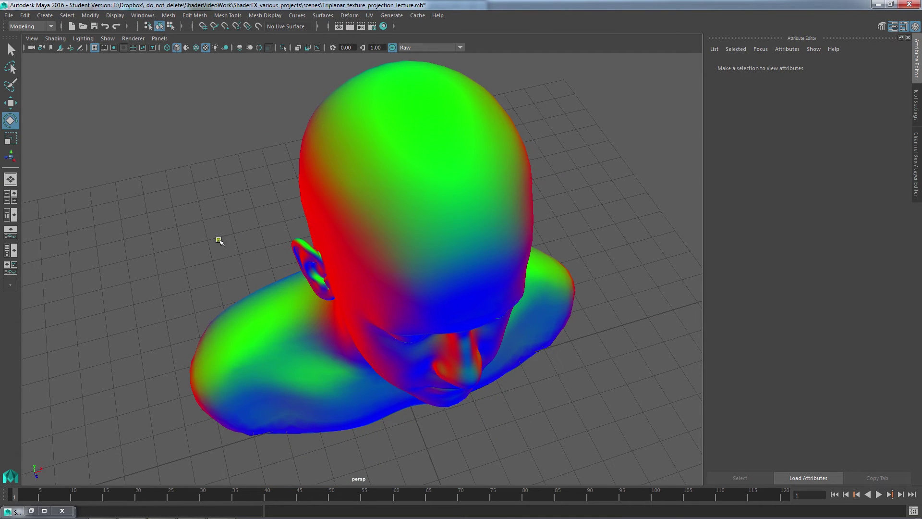
left_click_drag(422, 309, 469, 336, "alt")
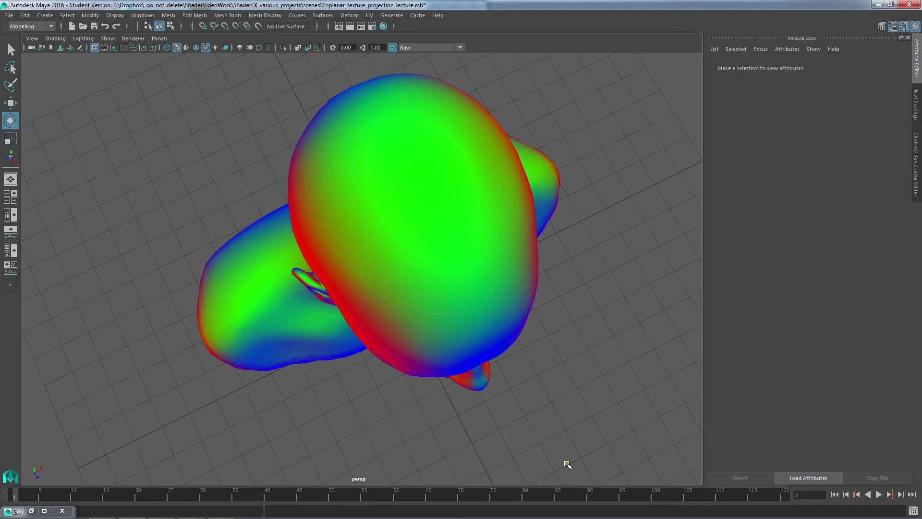
left_click_drag(513, 422, 336, 249, "alt")
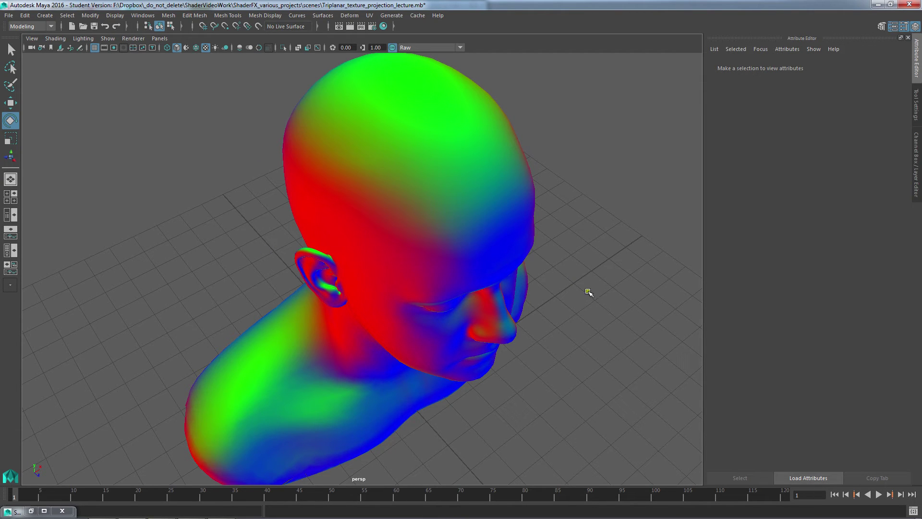
- Move WorldNormal, Val, PowOp, VectorComponent and the new VectorConstruct together farther away from XYZ Texture Projection
left_click(44, 511)
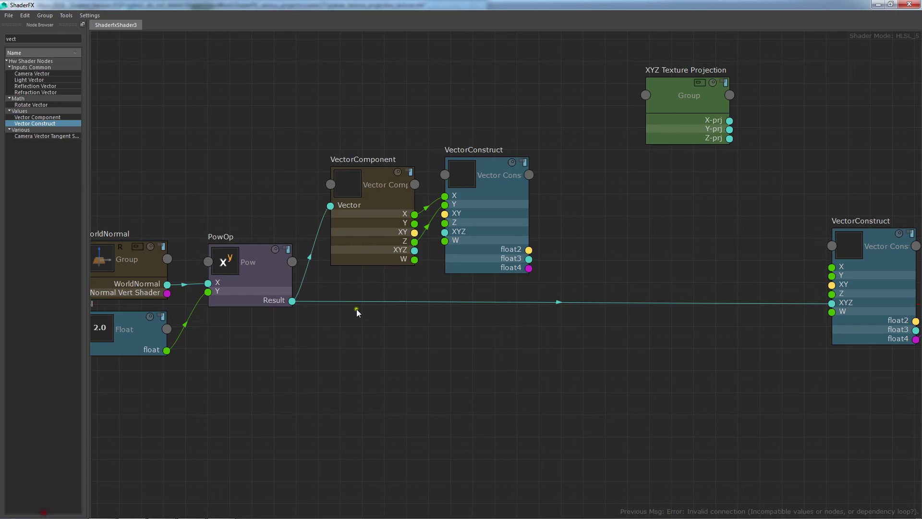
left_click_drag(173, 108, 555, 364)
left_click_drag(575, 258, 469, 248)
middle_click_drag(160, 208, 227, 215)
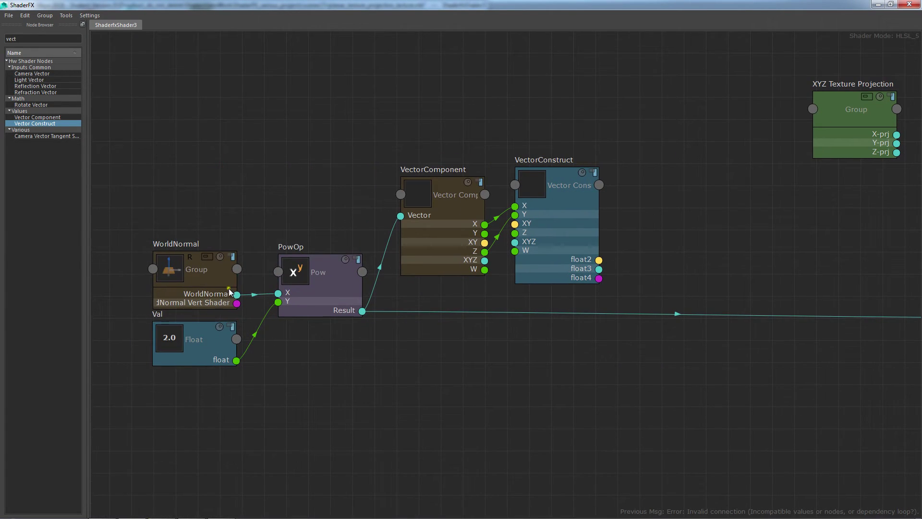
- Add a Normalize node after the new VectorConstruct and connect that VectorConstruct's float2 output to its Value input
left_click_drag(237, 295, 288, 160)
left_click_drag(598, 259, 665, 226)
double_click(53, 39)
type("norm")
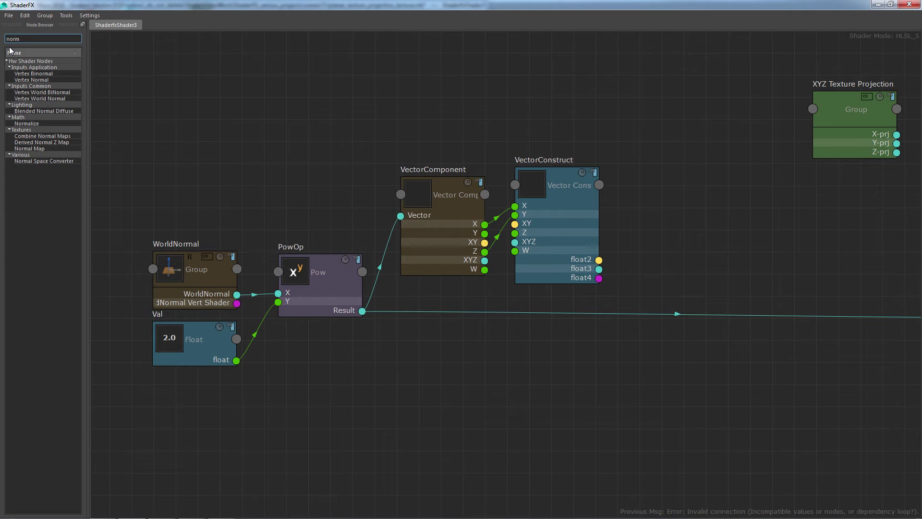
left_click_drag(35, 123, 638, 238)
middle_click_drag(715, 227, 592, 212)
left_click_drag(476, 244, 550, 234)
left_click(575, 275)
middle_click_drag(667, 252, 575, 265)
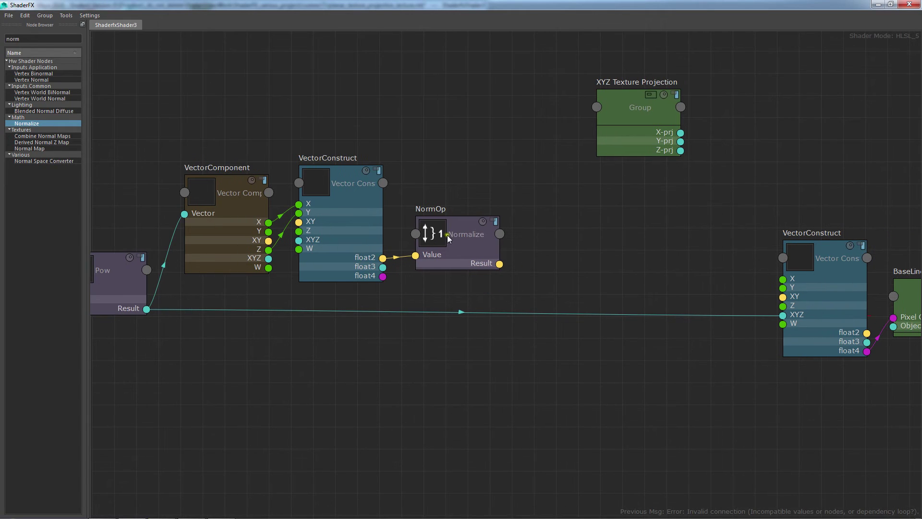
- Connect NormOp's Result to XY of the VectorConstruct feeding BaseLine, and delete PowOp's connection to its XYZ input
middle_click_drag(376, 180, 500, 226)
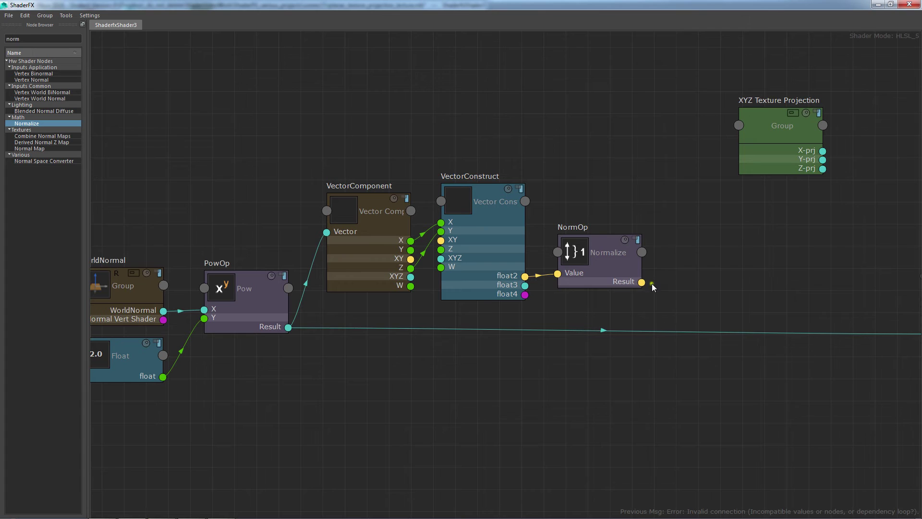
middle_click_drag(720, 264, 536, 247)
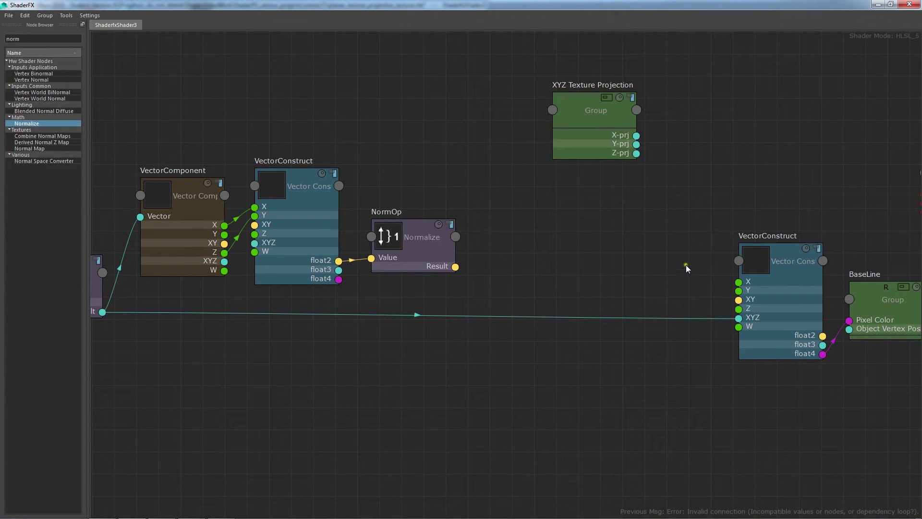
middle_click_drag(636, 252, 541, 239)
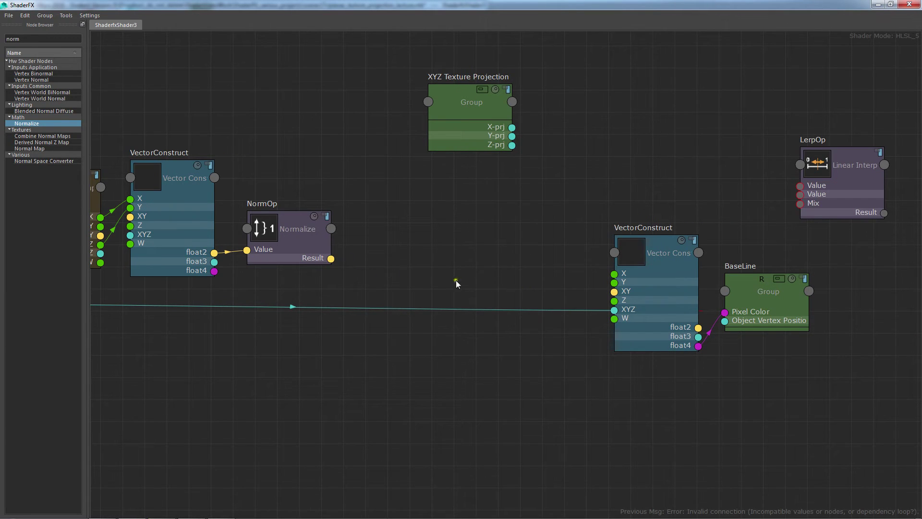
left_click_drag(331, 259, 615, 294)
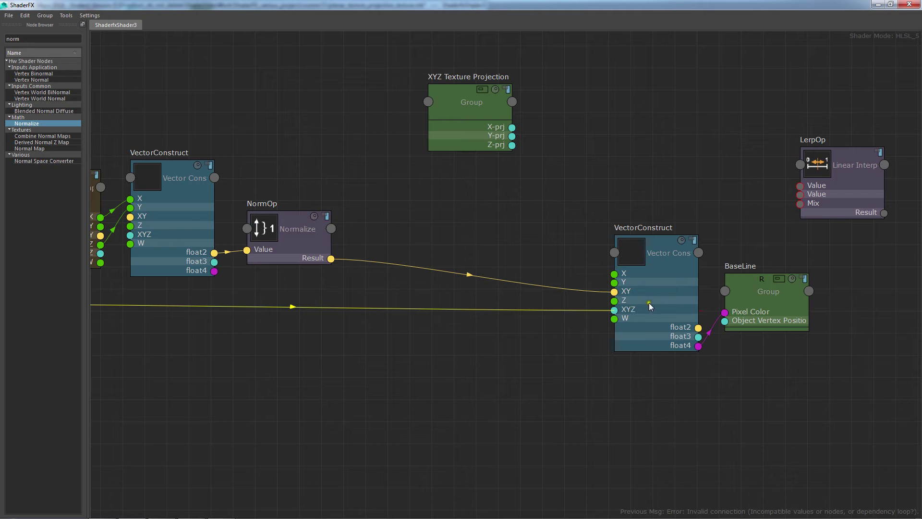
left_click(560, 340)
left_click(600, 310)
key("Delete")
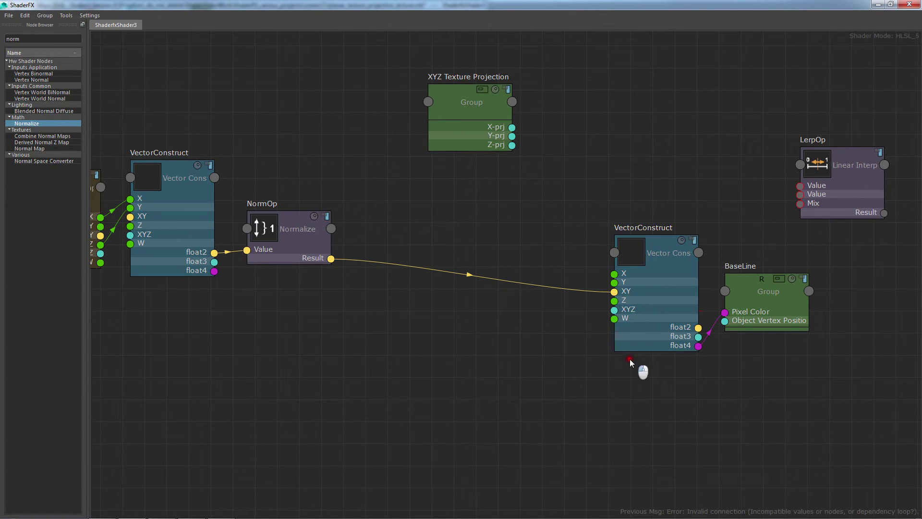
- Set the Z value of the VectorConstruct feeding BaseLine to 0
scroll(655, 289, "up", 2)
middle_click_drag(703, 318, 514, 304)
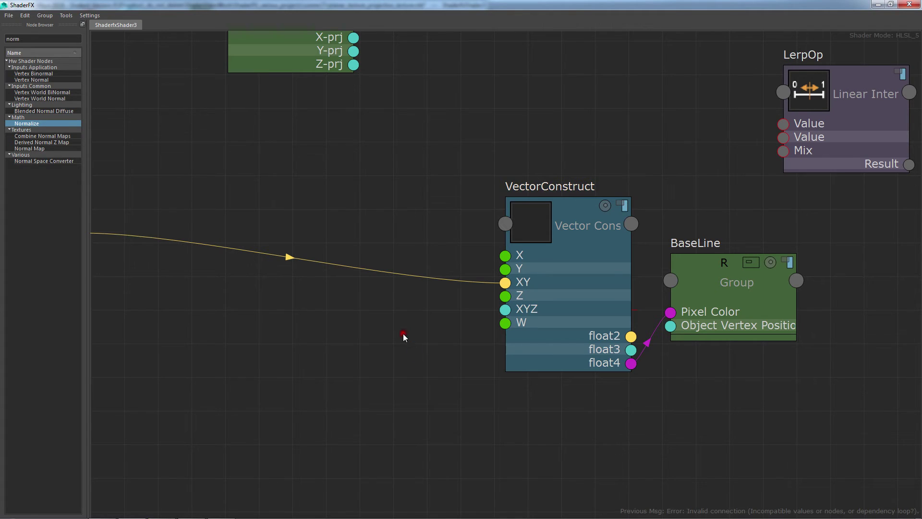
left_click_drag(597, 6, 333, 59)
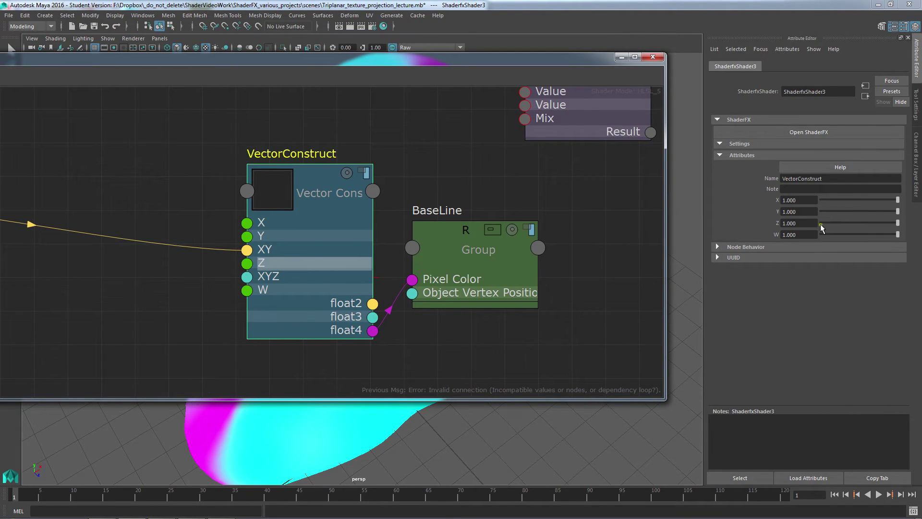
key("Return")
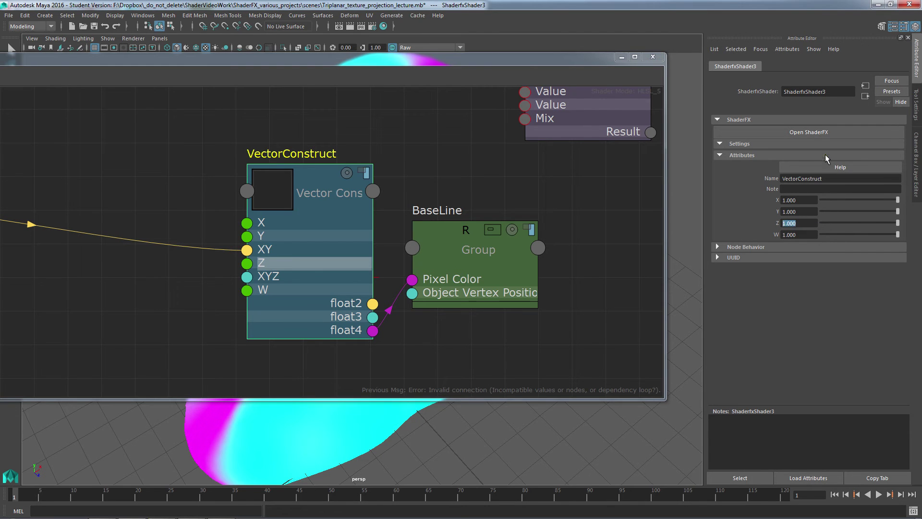
type("0")
key("Return")
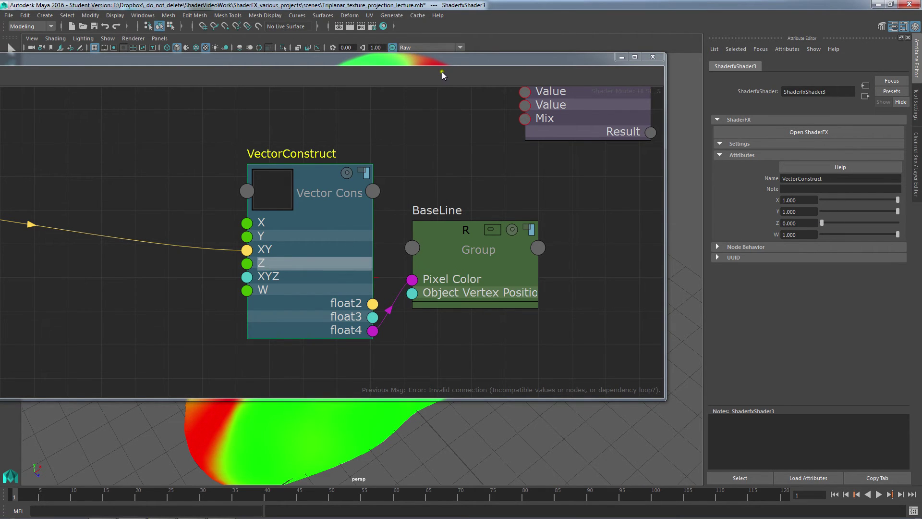
- Wire the first VectorConstruct's float2 directly into the final VectorConstruct's XY, bypassing NormOp, and examine the shading across the head
left_click_drag(448, 61, 636, 382)
left_click_drag(619, 312, 364, 253, "alt")
left_click_drag(377, 389, 578, 232)
middle_click_drag(495, 315, 590, 334)
mouse_move(381, 370)
left_mouse_down()
mouse_move(692, 433)
mouse_move(778, 424)
mouse_move(772, 410)
left_mouse_up()
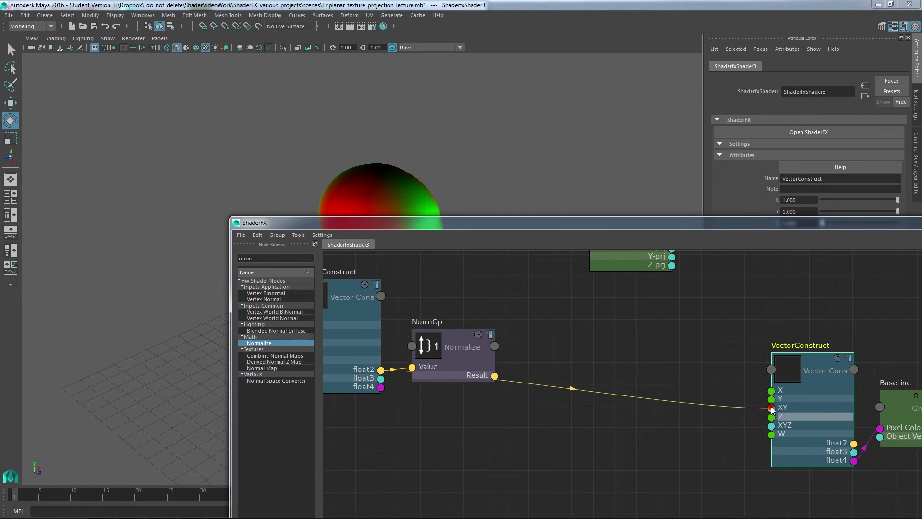
left_click_drag(515, 223, 484, 290)
right_click_drag(240, 210, 381, 218, "alt")
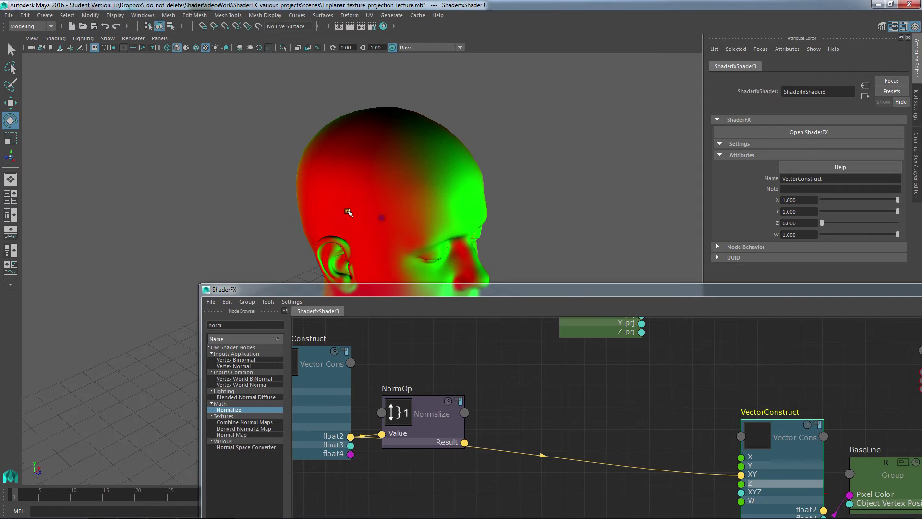
left_click_drag(443, 147, 340, 216, "alt")
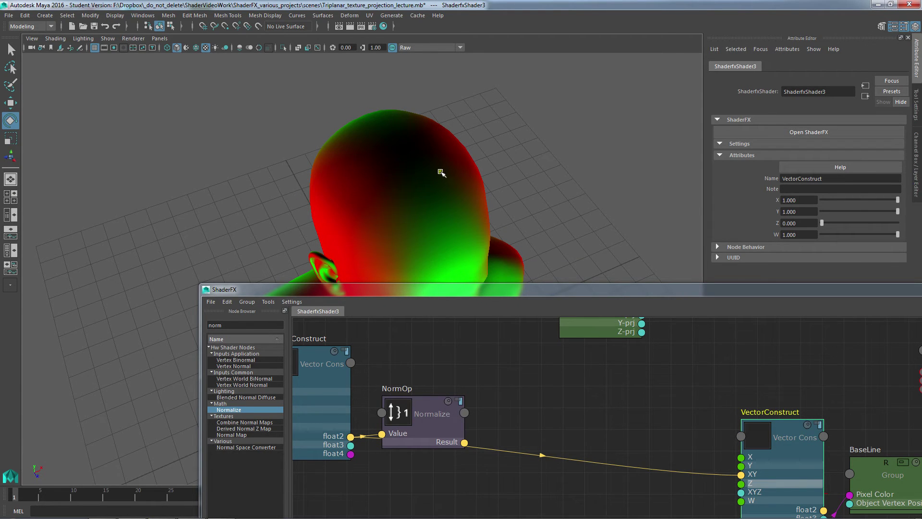
left_click_drag(368, 167, 344, 132, "alt")
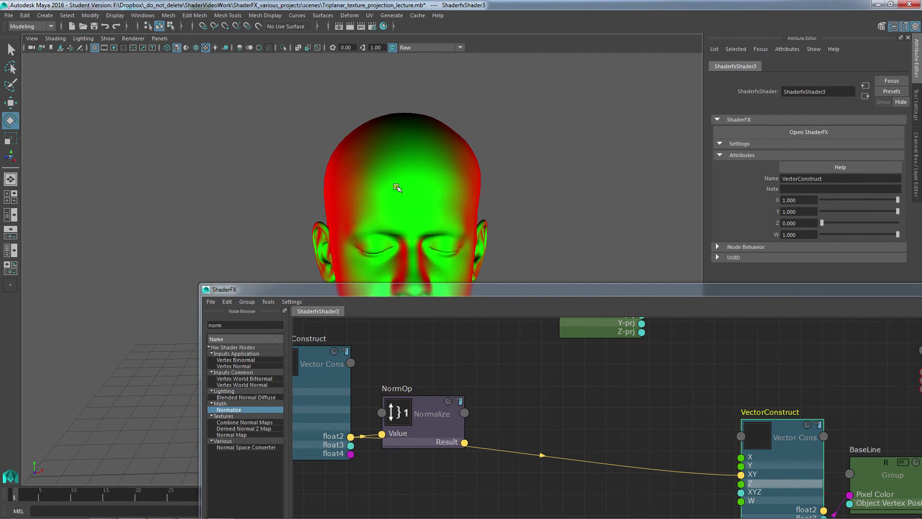
left_click_drag(335, 139, 349, 207, "alt")
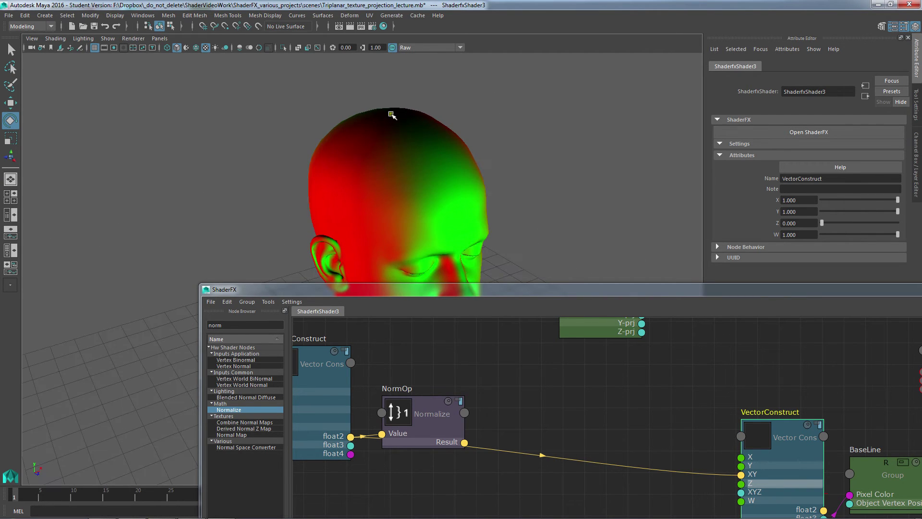
left_click_drag(405, 118, 393, 146, "alt")
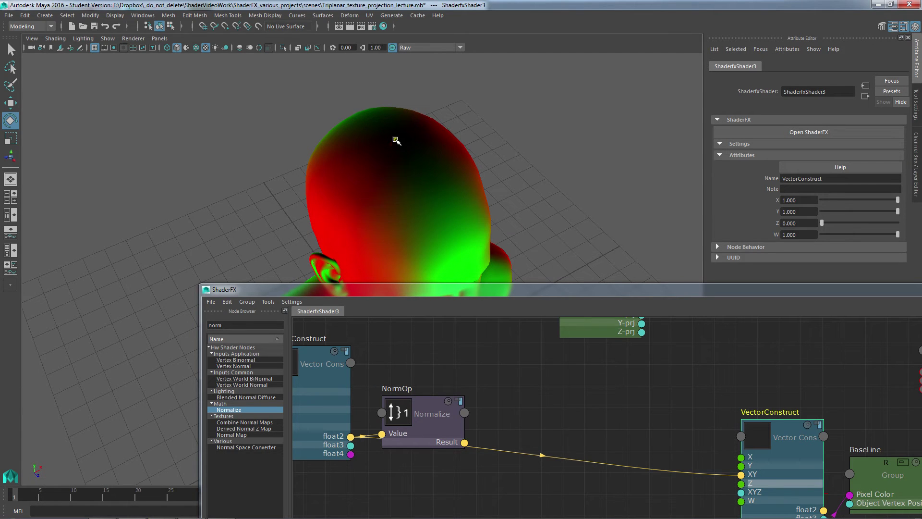
- Reconnect NormOp's Result to the final VectorConstruct's XY input and inspect the normalized blend on the crown and face
left_click_drag(542, 294, 372, 172)
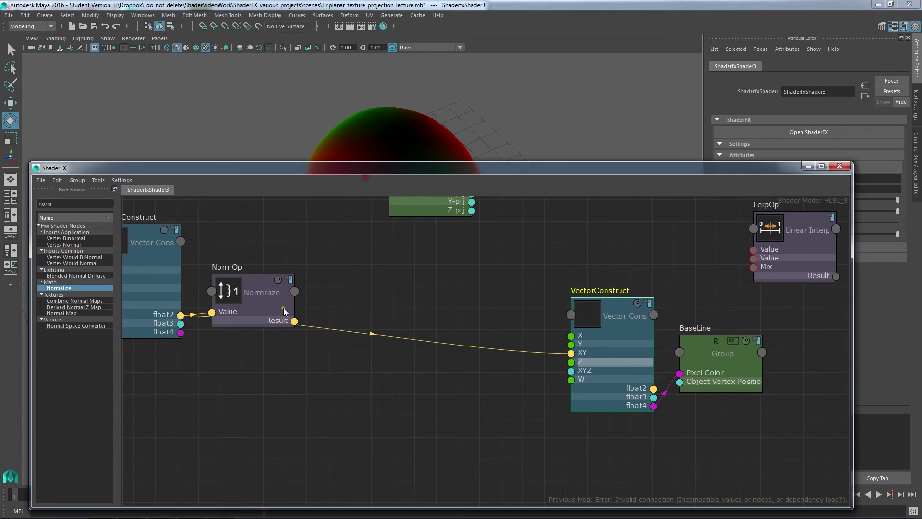
left_click(294, 320)
left_click_drag(296, 325, 572, 353)
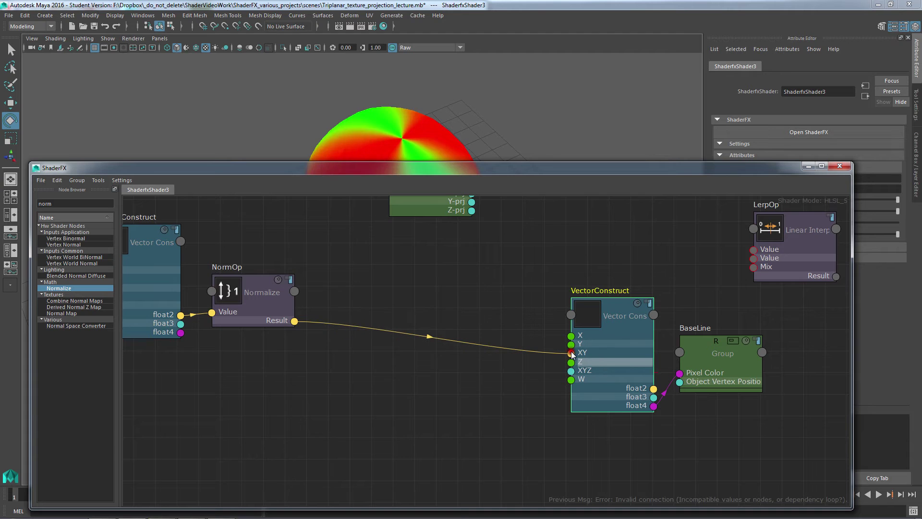
left_click_drag(452, 171, 484, 283)
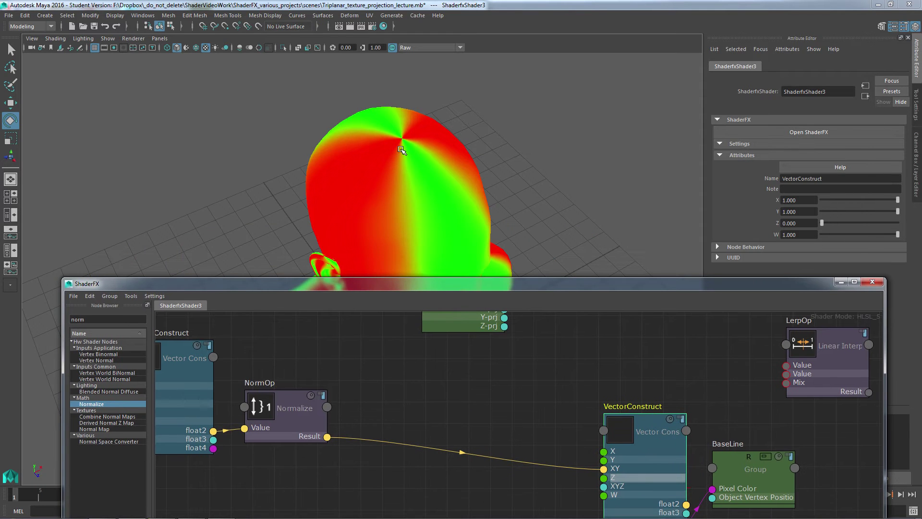
left_click_drag(479, 228, 513, 197, "alt")
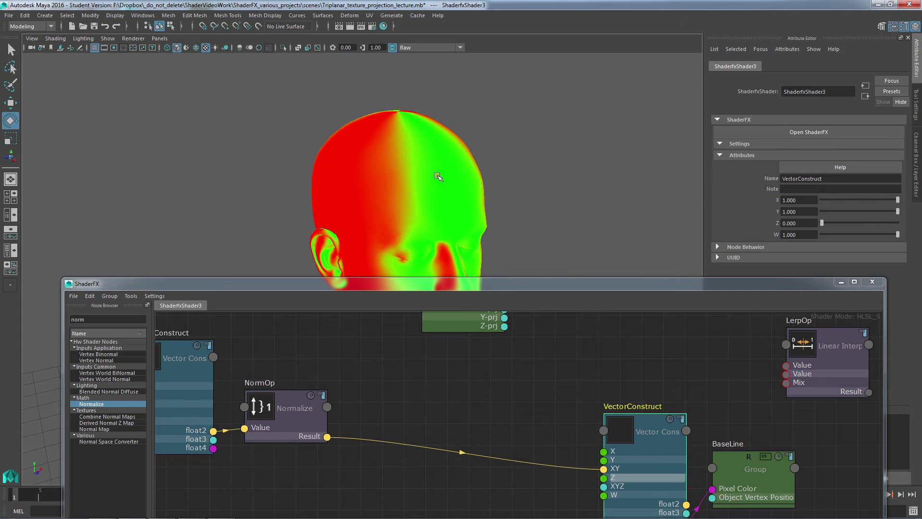
- Shift the whole node chain up to NormOp farther from the final VectorConstruct, and check the blend on the head's front
left_click_drag(515, 284, 525, 150)
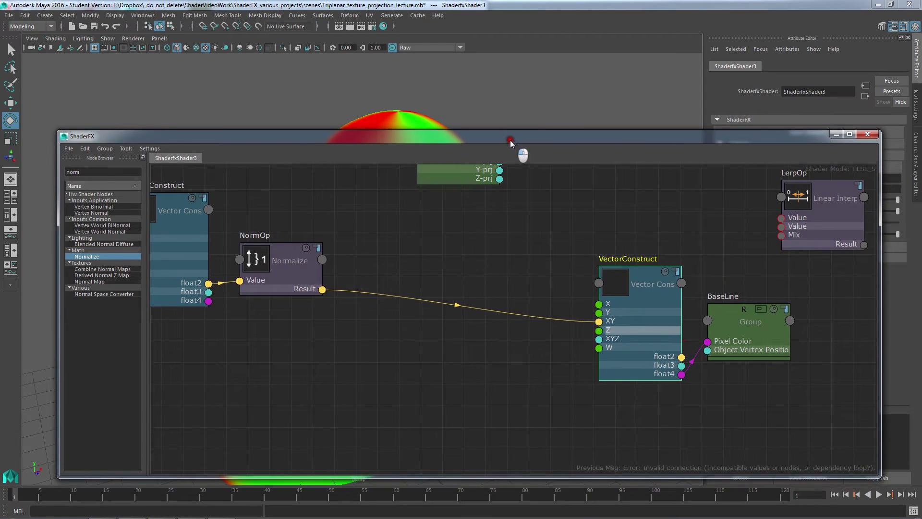
double_click(525, 151)
scroll(309, 178, "down", 2)
left_click_drag(199, 136, 596, 310)
left_click_drag(625, 218, 476, 218)
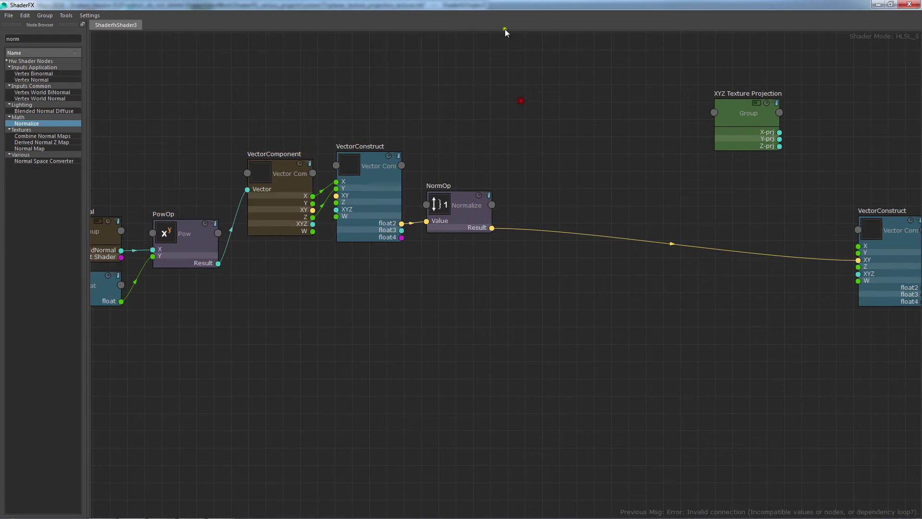
double_click(502, 6)
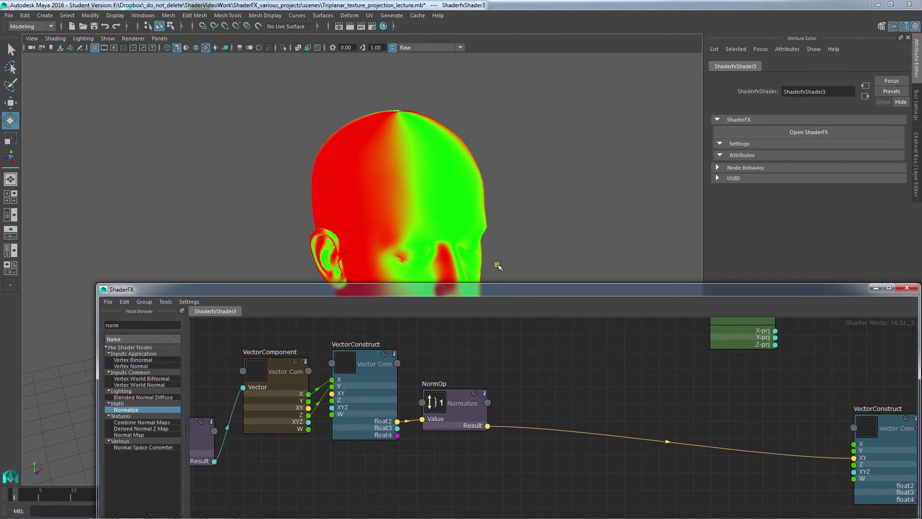
left_click_drag(351, 190, 310, 208, "alt")
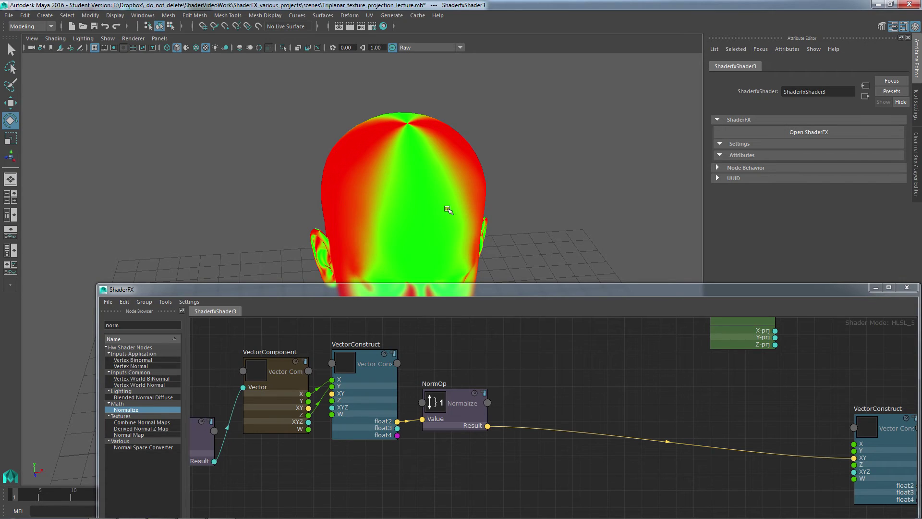
- Add a Dot Product node after NormOp and wire NormOp's Result into its first Value input
double_click(571, 293)
double_click(30, 38)
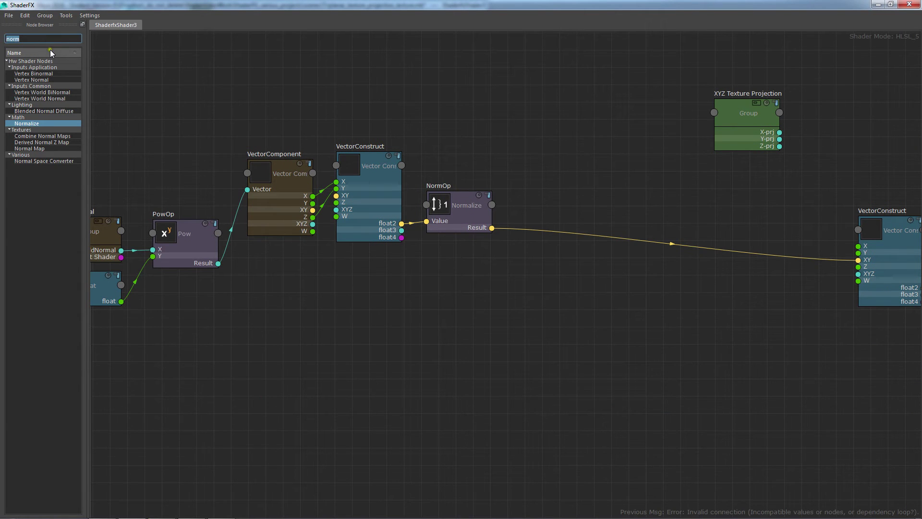
type("dot")
left_click_drag(33, 76, 546, 212)
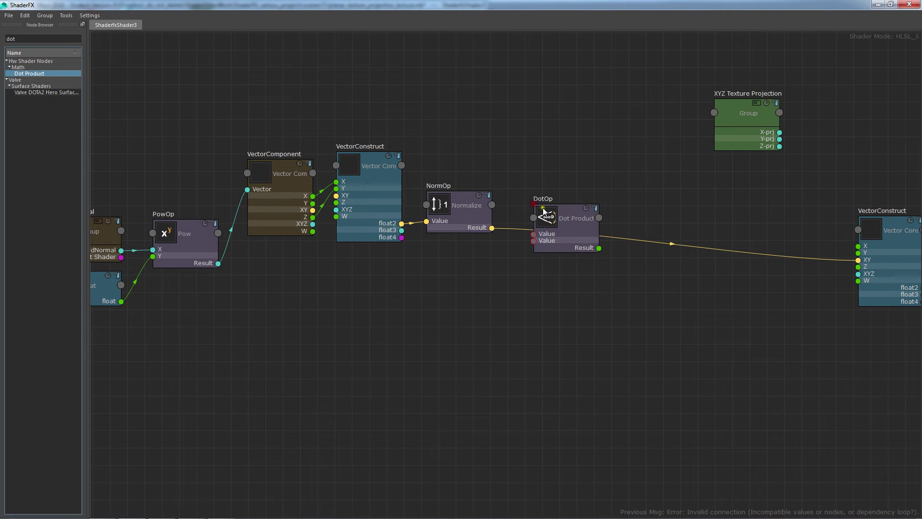
left_click(512, 167)
scroll(424, 191, "up", 4)
left_click_drag(577, 267, 648, 265)
left_click_drag(709, 268, 733, 308)
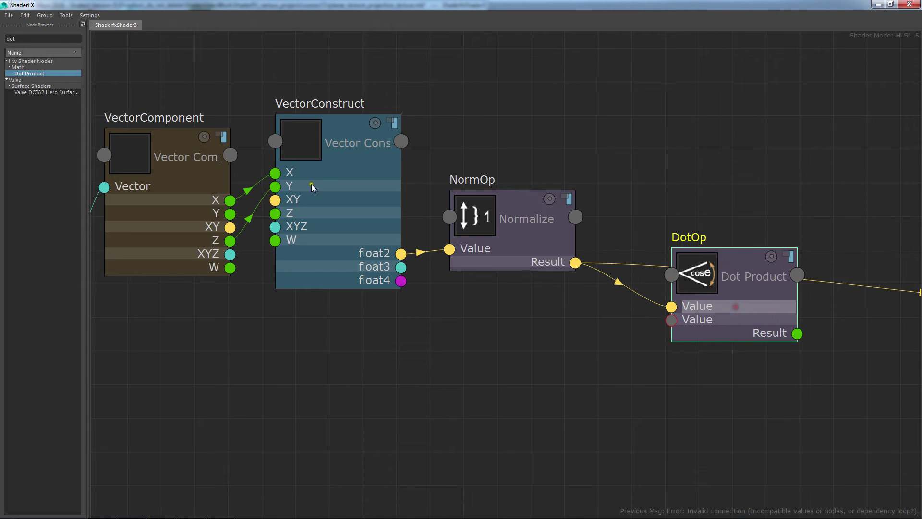
- Add a Float2 node to the graph below NormOp
left_click_drag(17, 39, 4, 39)
type("float")
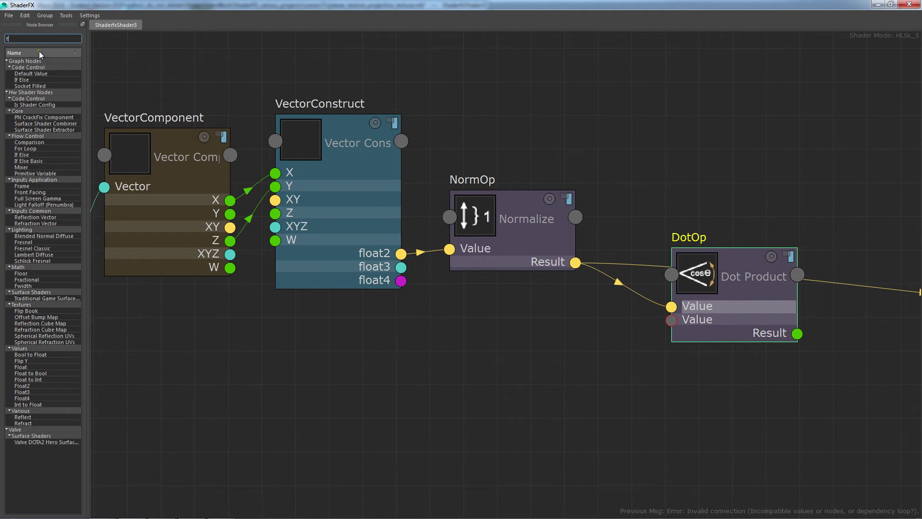
left_click_drag(21, 98, 500, 310)
- Examine the red and green normalized blend on the head from the front, above and the side
left_click_drag(584, 4, 539, 324)
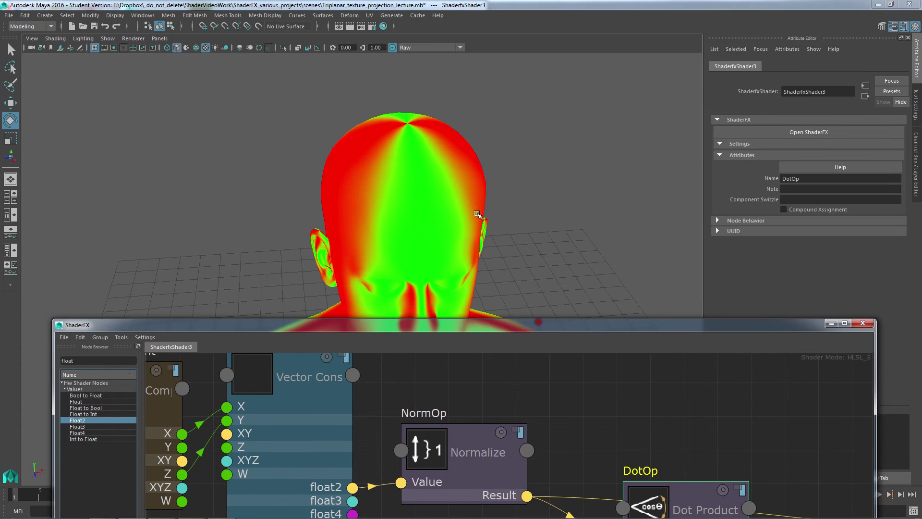
right_click_drag(432, 199, 395, 207, "alt")
left_click_drag(396, 207, 406, 245, "alt")
middle_click_drag(441, 251, 433, 205, "alt")
left_click_drag(432, 204, 435, 176, "alt")
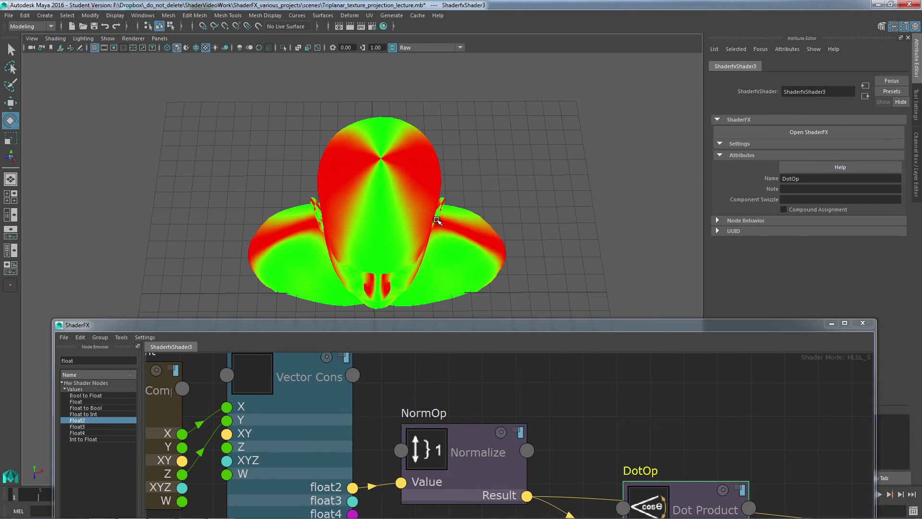
left_click_drag(293, 186, 398, 220, "alt")
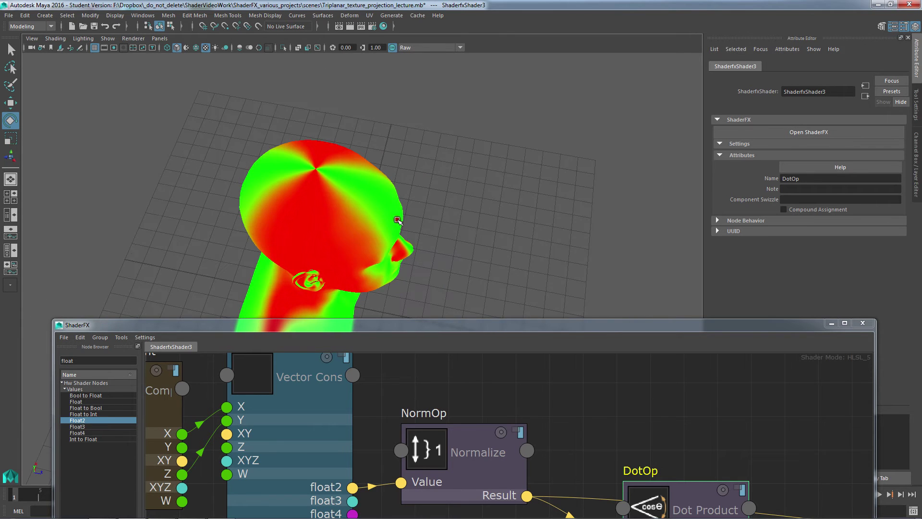
left_click_drag(364, 287, 438, 177, "alt")
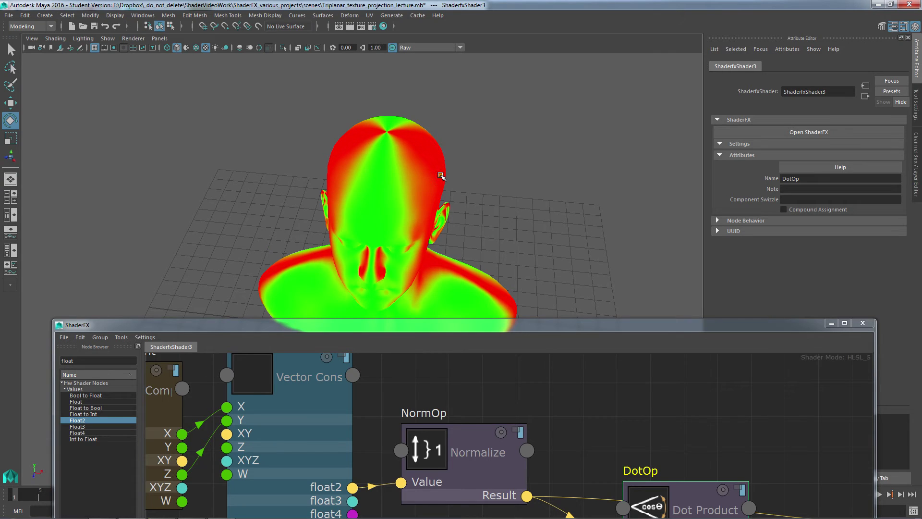
double_click(531, 325)
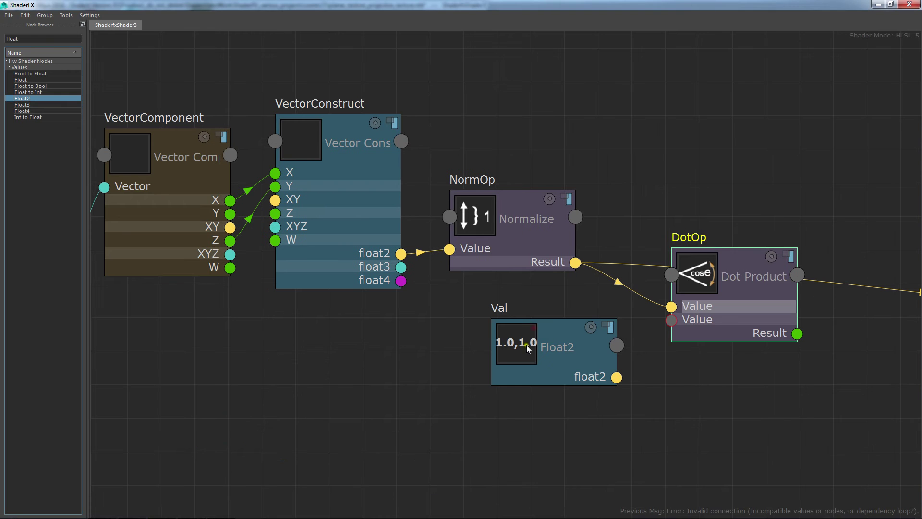
- Set the Float2 node's Y value to 0, keeping X at 1, and wire its float2 output into DotOp's second Value
left_click(535, 342)
left_click_drag(508, 5, 398, 181)
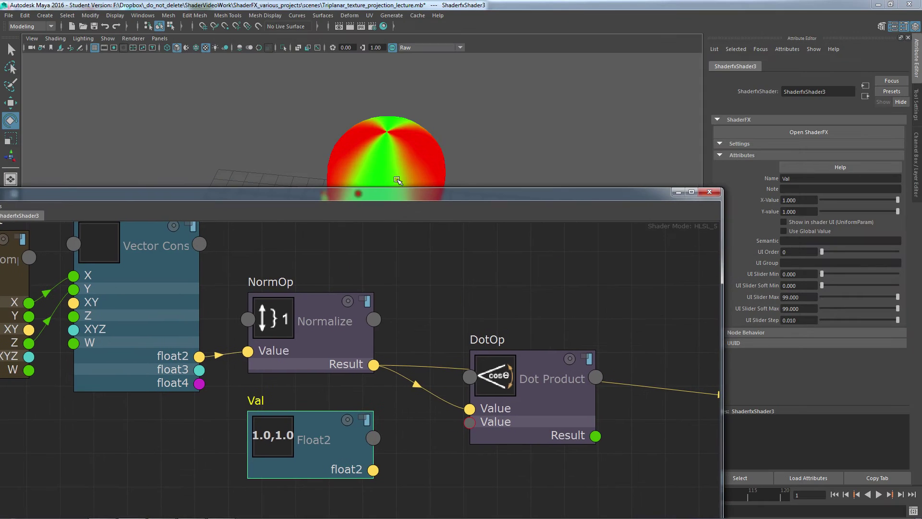
left_click(817, 200)
left_click_drag(808, 212, 750, 217)
type("0")
key("Return")
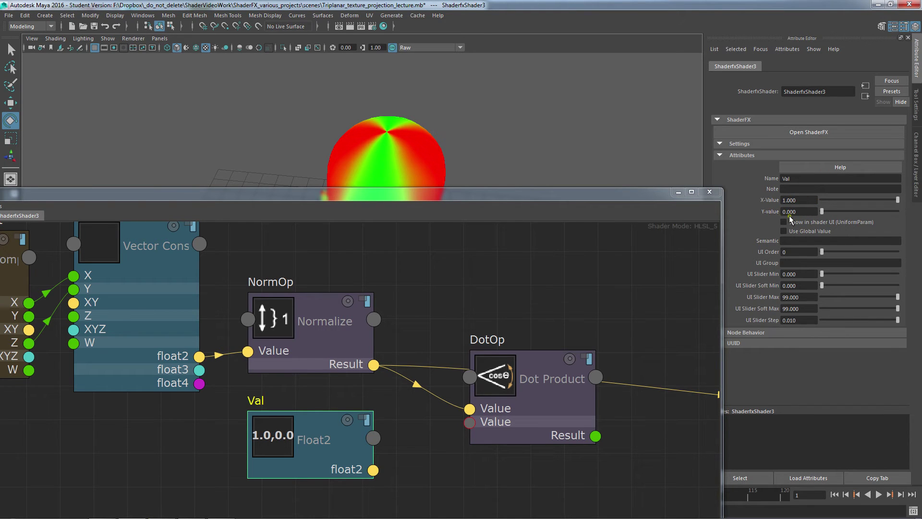
left_click_drag(374, 470, 470, 422)
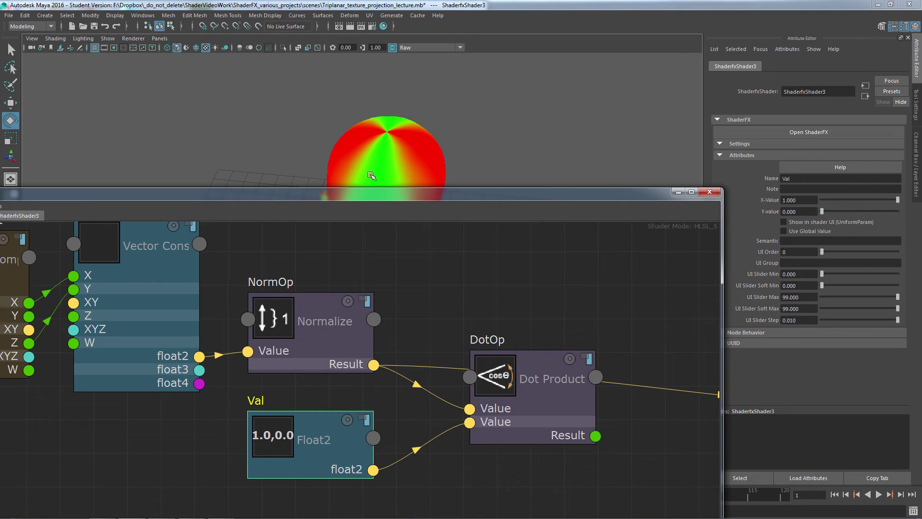
mouse_move(322, 439)
left_mouse_down()
mouse_move(314, 435)
mouse_move(323, 437)
left_mouse_up()
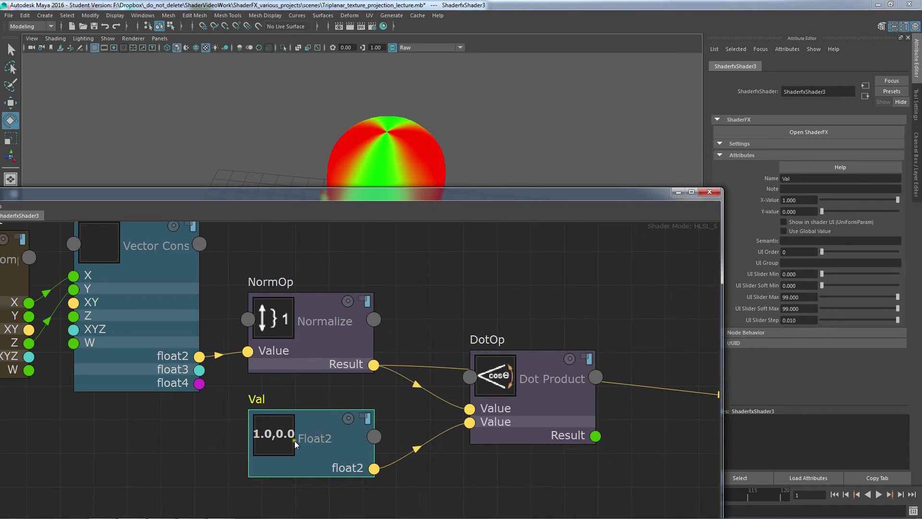
- Move DotOp closer to the final VectorConstruct and delete the connection from NormOp's Result to that VectorConstruct's XY
left_click_drag(465, 195, 396, 102)
double_click(465, 103)
middle_click_drag(676, 259, 338, 237, "alt")
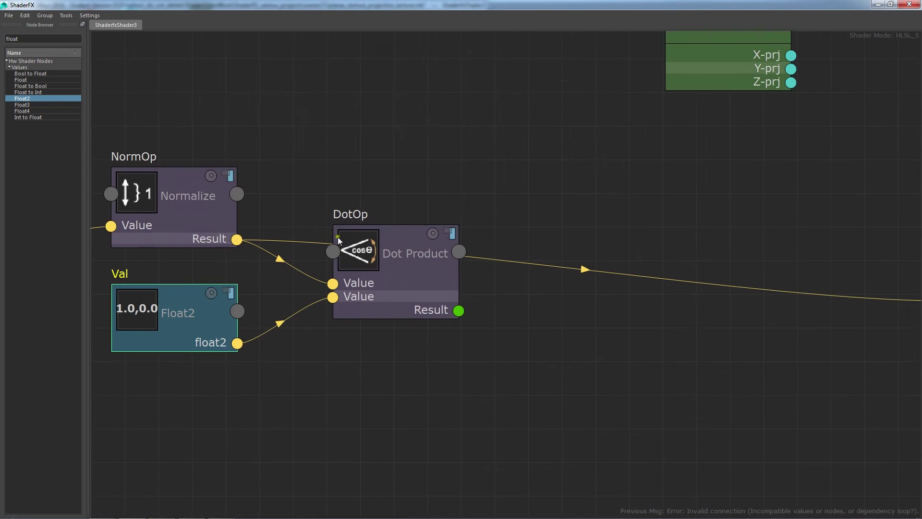
right_click_drag(551, 221, 403, 205, "alt")
middle_click_drag(491, 217, 321, 204, "alt")
left_click_drag(298, 237, 428, 259)
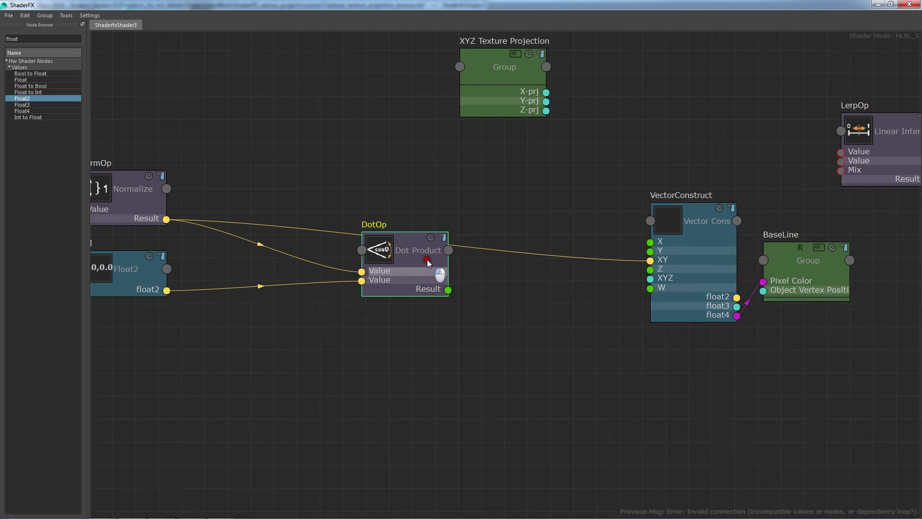
left_click(538, 253)
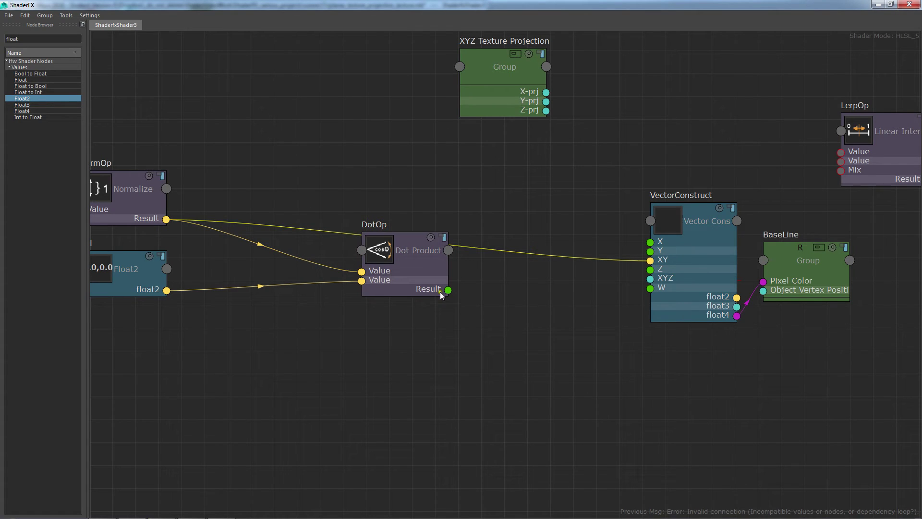
key("Delete")
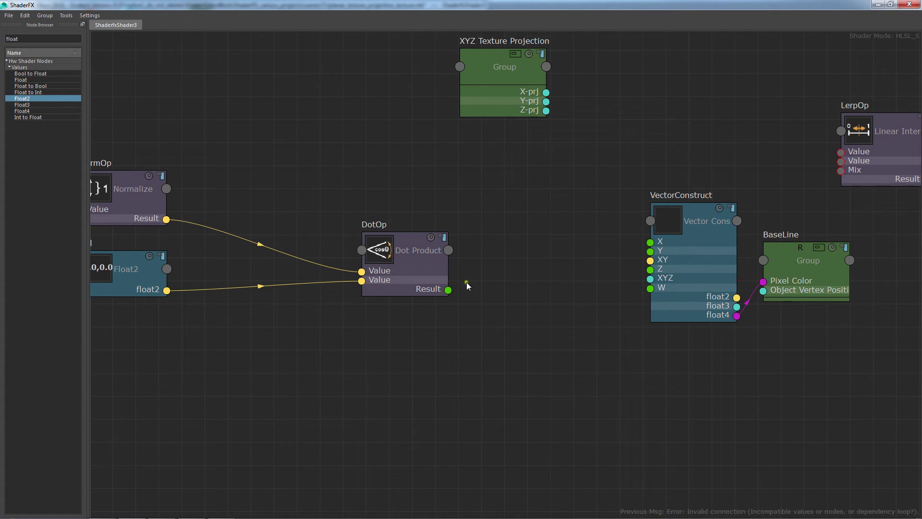
- Wire DotOp's Result into the final VectorConstruct's X, Y and Z inputs and inspect the grayscale mask on the head
left_click_drag(451, 293, 651, 250)
left_click_drag(448, 289, 650, 269)
left_click_drag(590, 5, 617, 366)
mouse_move(434, 250)
left_mouse_down("alt")
mouse_move(495, 231)
mouse_move(433, 259)
left_mouse_up("alt")
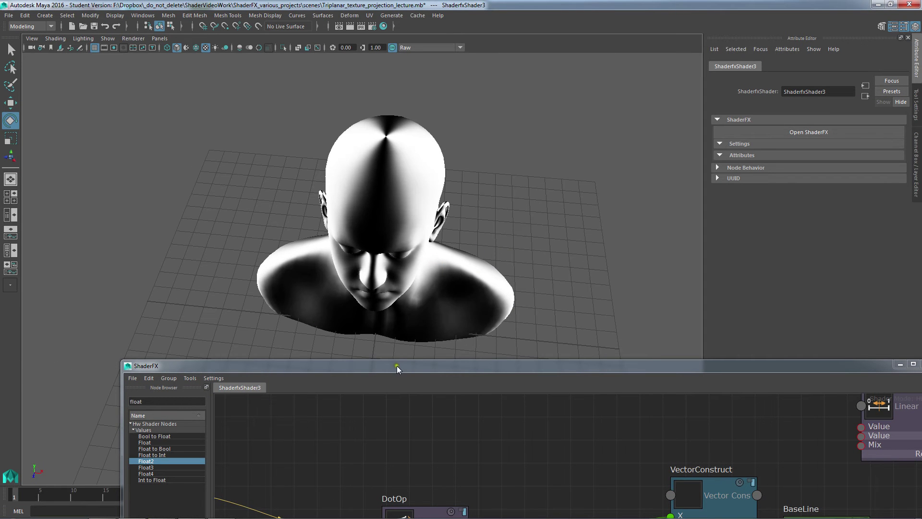
left_click_drag(371, 250, 359, 209, "alt")
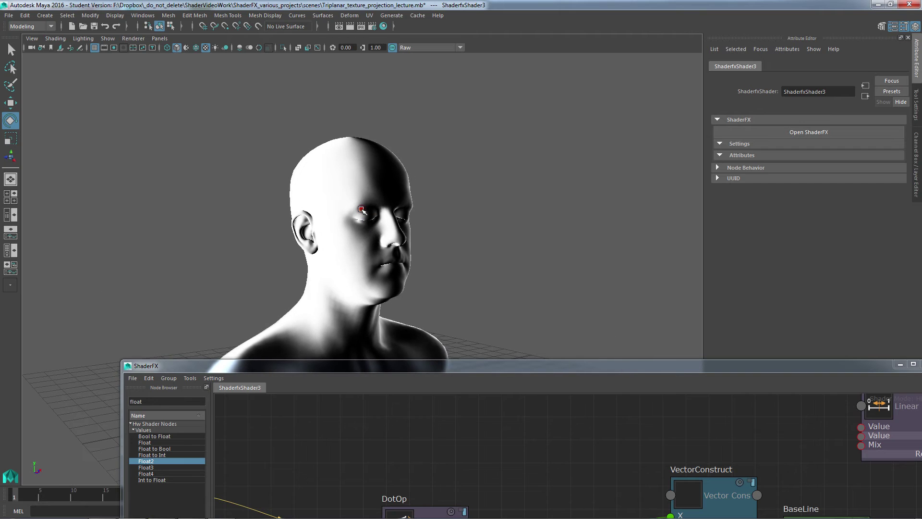
right_click_drag(450, 219, 474, 274, "alt")
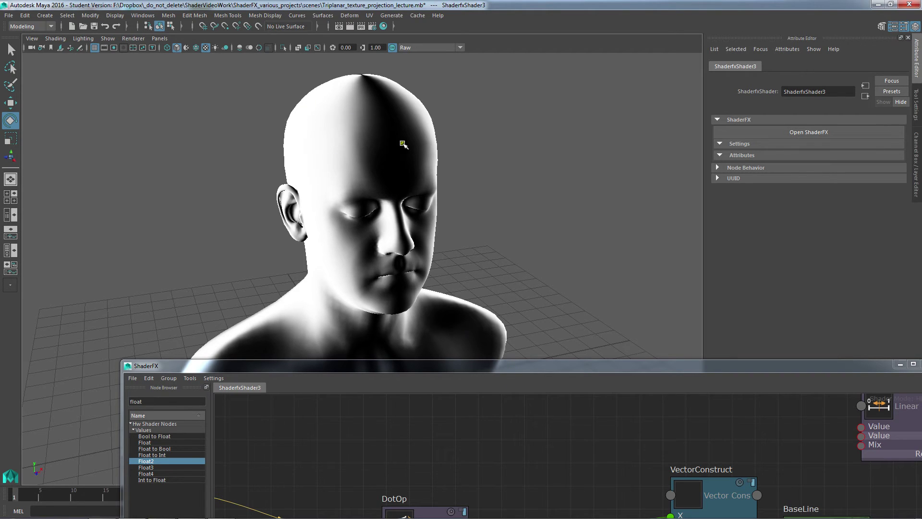
- Move the LerpOp node to sit above BaseLine, near the XYZ Texture Projection group
left_click_drag(575, 367, 474, 185)
right_click_drag(731, 318, 678, 290, "alt")
middle_click_drag(678, 290, 497, 323, "alt")
left_click_drag(622, 311, 559, 299)
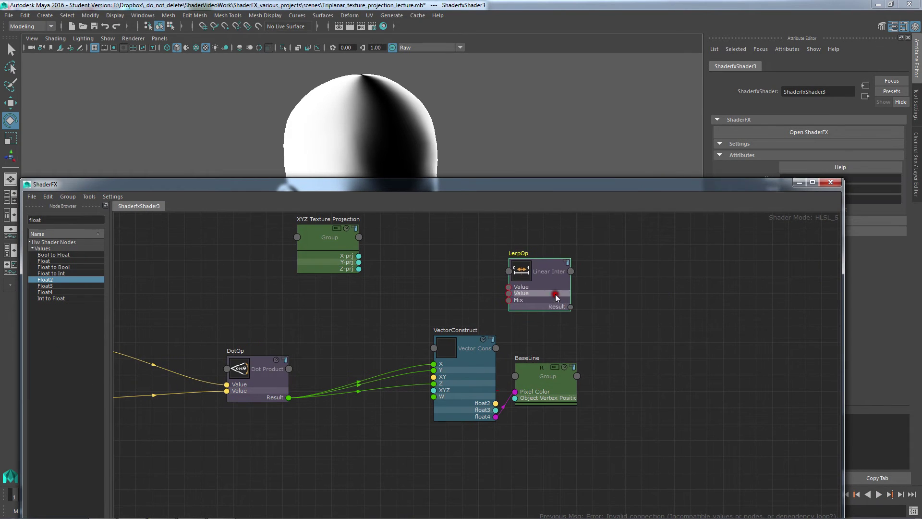
right_click_drag(463, 279, 656, 318, "alt")
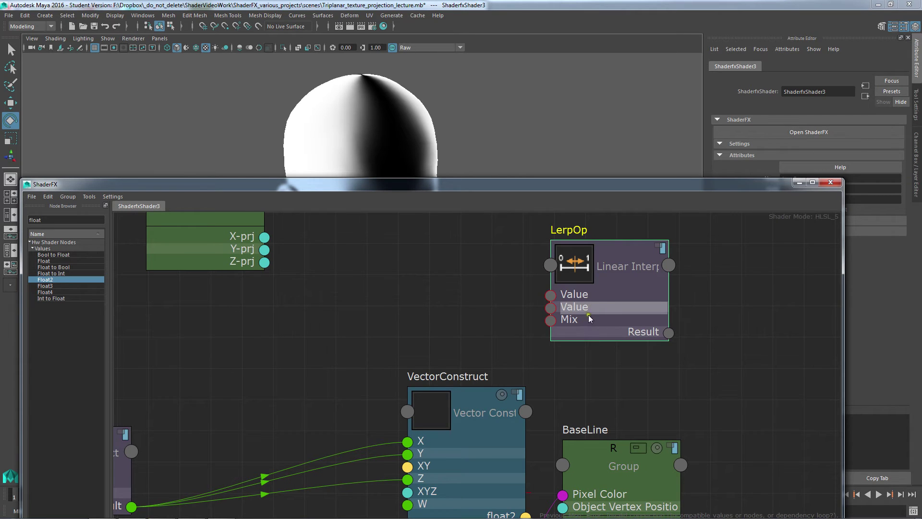
right_click_drag(514, 321, 489, 309, "alt")
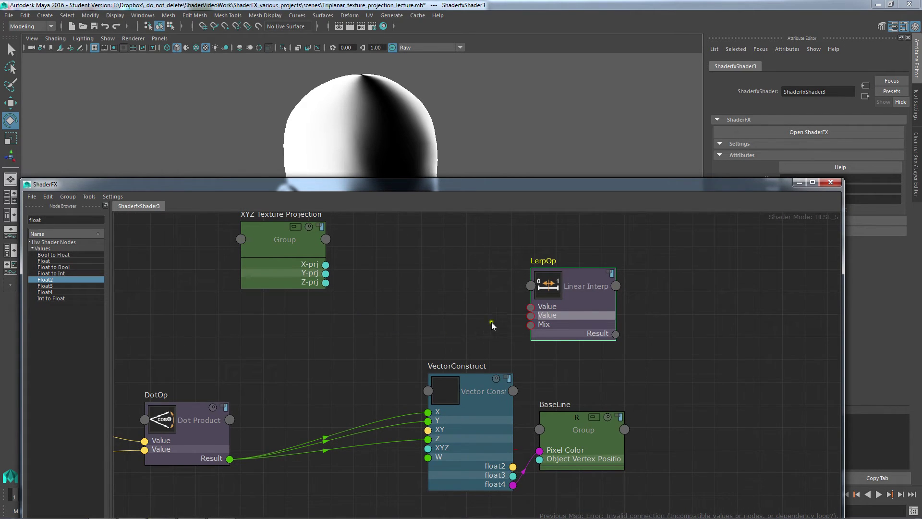
middle_click_drag(491, 321, 537, 313, "alt")
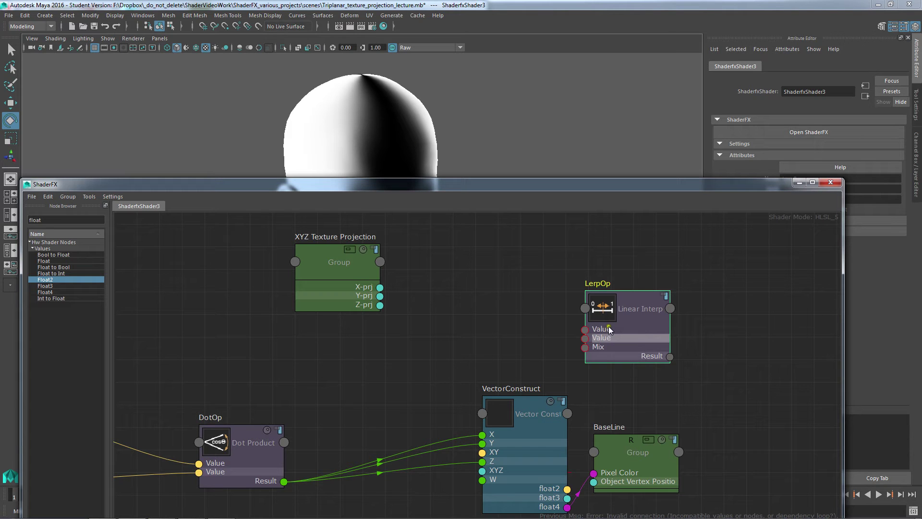
- Connect the XYZ Texture Projection's X-prj to LerpOp's second Value and Z-prj to its first Value
left_click_drag(324, 131, 518, 131, "alt")
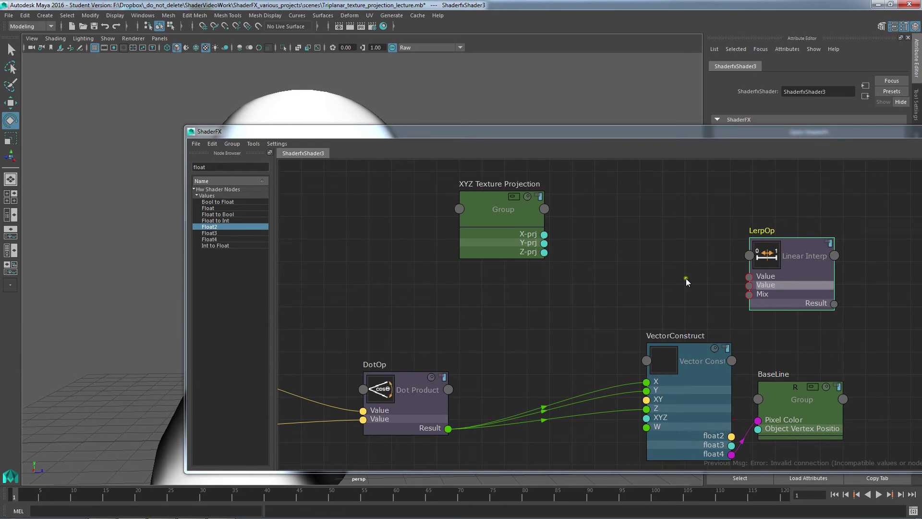
middle_click_drag(687, 279, 428, 259)
left_click_drag(356, 237, 561, 288)
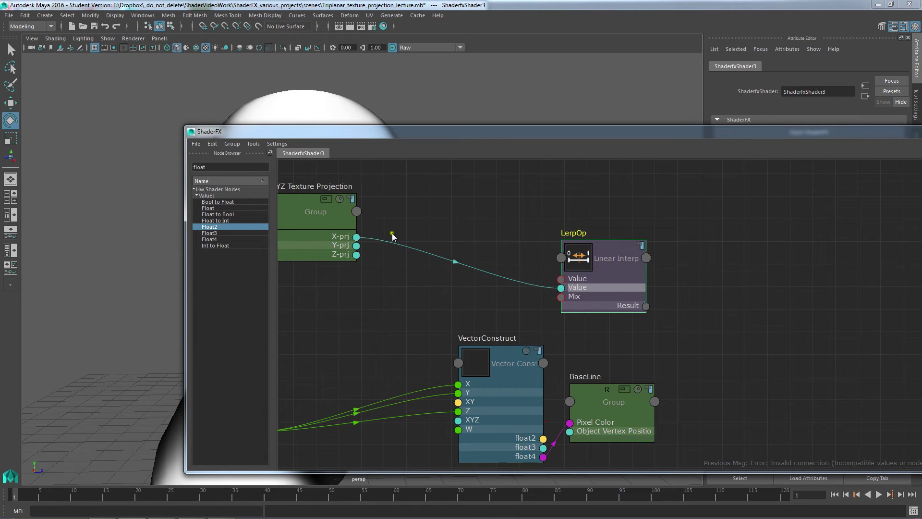
left_click_drag(379, 142, 586, 153)
left_click_drag(425, 225, 294, 276)
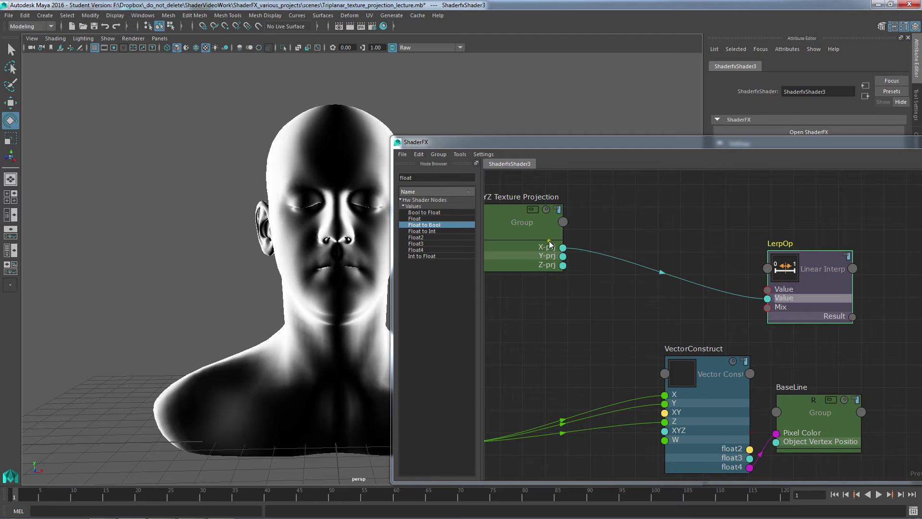
left_click_drag(563, 266, 768, 290)
- Wire DotOp's Result into LerpOp's Mix input and reposition LerpOp and the XYZ Texture Projection group farther from the final VectorConstruct
left_click_drag(823, 270, 682, 282)
middle_click_drag(544, 347, 704, 323, "alt")
left_click_drag(627, 418, 788, 298)
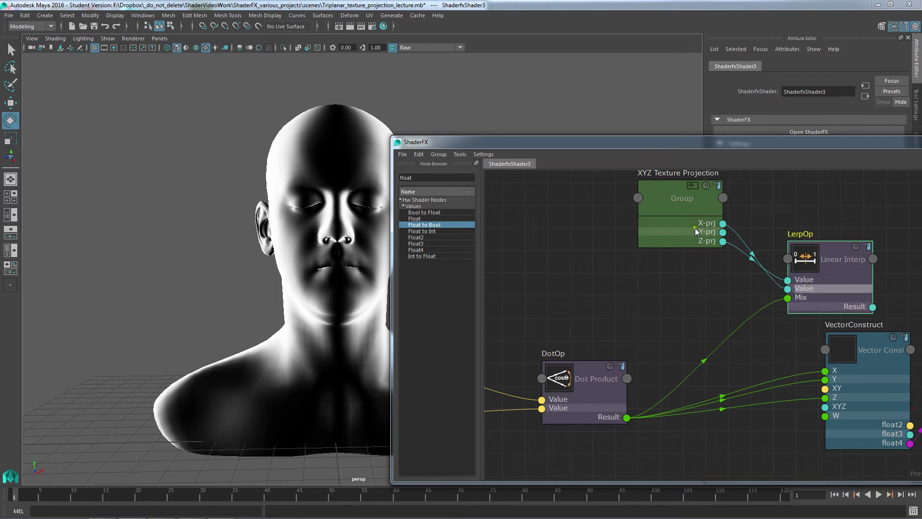
left_click_drag(694, 228, 578, 238)
left_click_drag(857, 277, 737, 290)
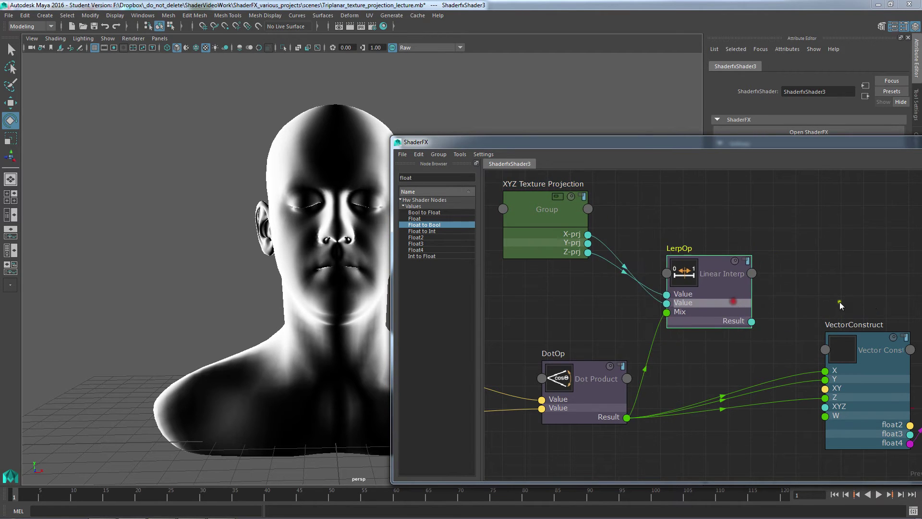
- Wire LerpOp's Result into the final VectorConstruct's XYZ input and inspect the blended stone texture across the face and crown
middle_click_drag(840, 302, 634, 275, "alt")
left_click_drag(540, 296, 613, 382)
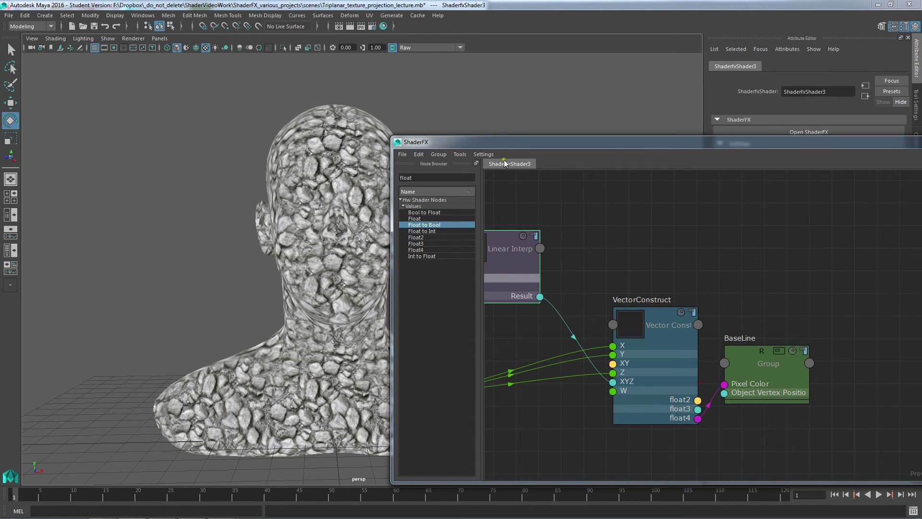
left_click_drag(514, 146, 669, 168)
left_click_drag(332, 209, 487, 248, "alt")
left_click_drag(339, 219, 382, 216, "alt")
left_click_drag(349, 163, 340, 233, "alt")
right_click_drag(340, 232, 461, 322, "alt")
middle_click_drag(285, 244, 359, 296, "alt")
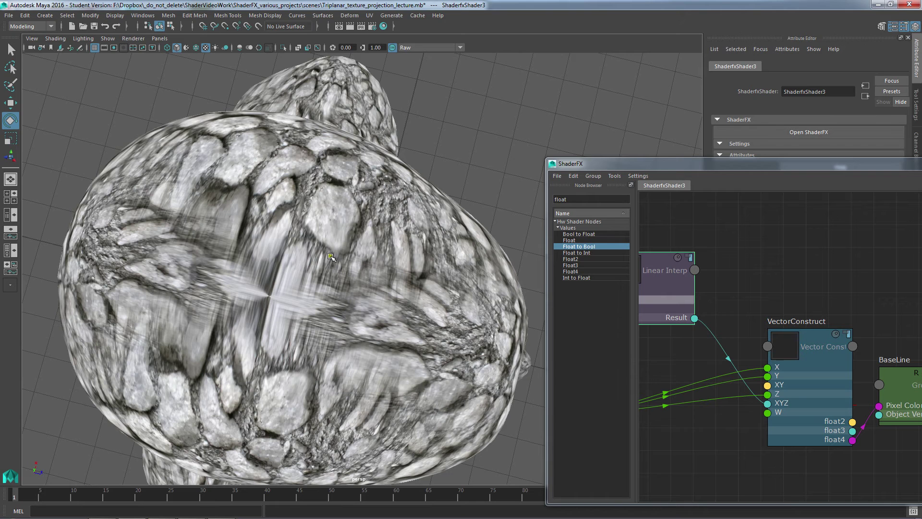
- Review the node chain from the first VectorConstruct through DotOp and LerpOp to BaseLine
double_click(714, 163)
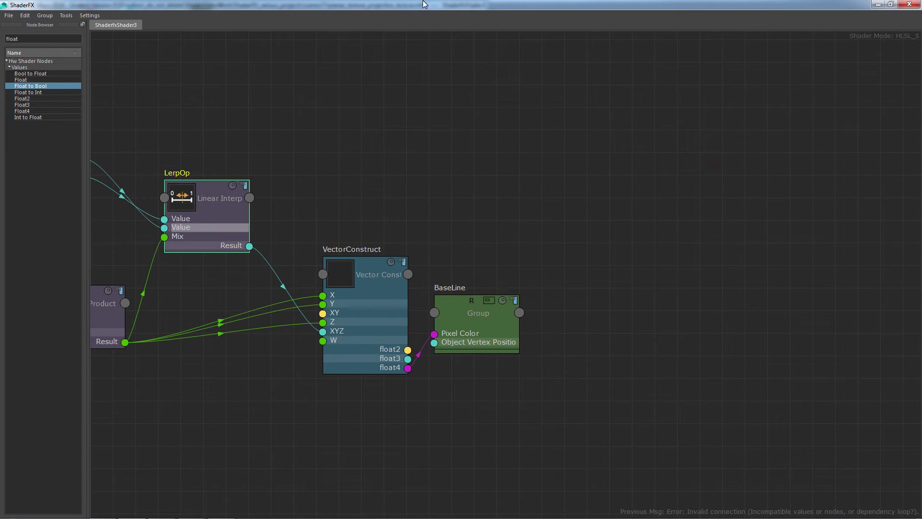
left_click_drag(426, 5, 390, 306)
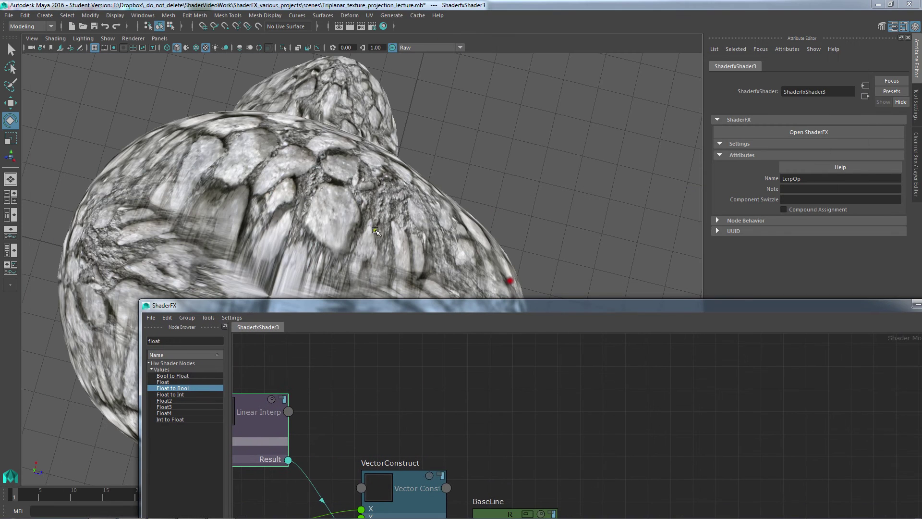
double_click(419, 302)
scroll(652, 333, "down", 4)
middle_click_drag(412, 263, 641, 243, "alt")
left_click(603, 347)
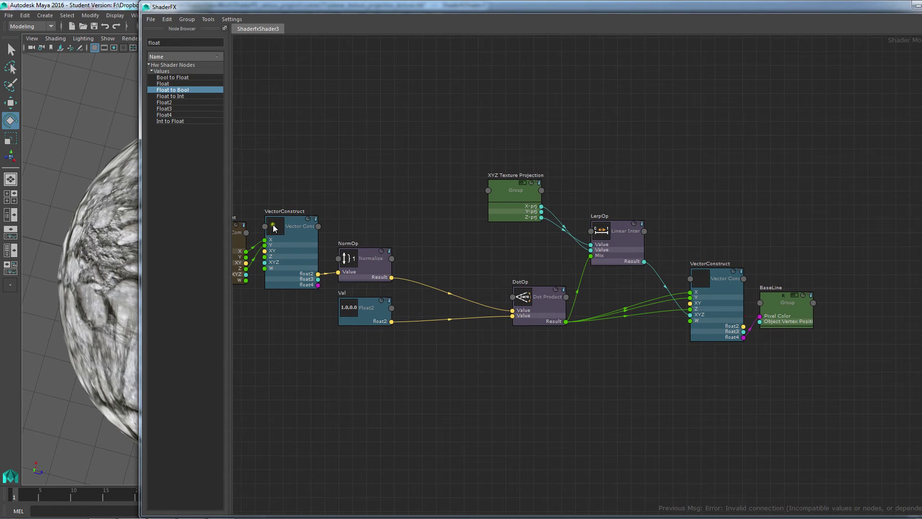
scroll(427, 299, "up", 2)
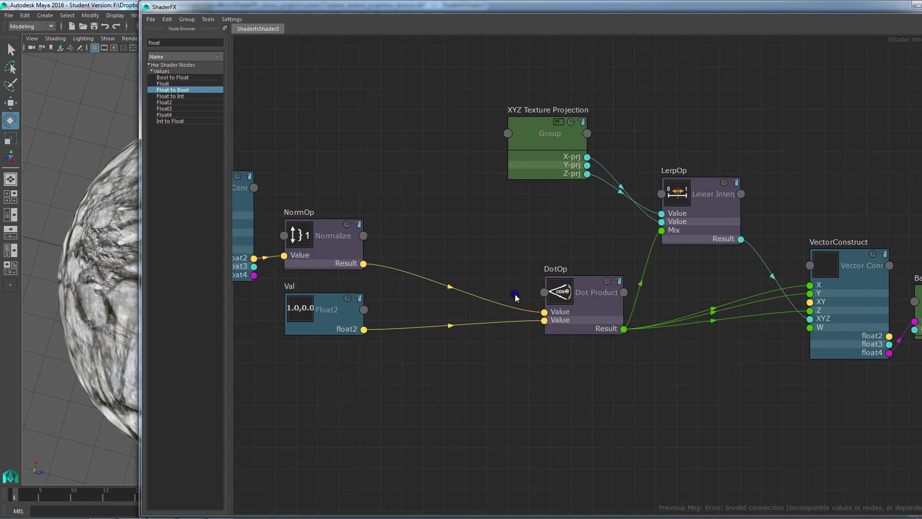
- Try feeding the first VectorConstruct's float2 straight into DotOp's first Value, inspect the bust, and reconnect NormOp's Result to that Value
middle_click_drag(432, 315, 516, 293, "alt")
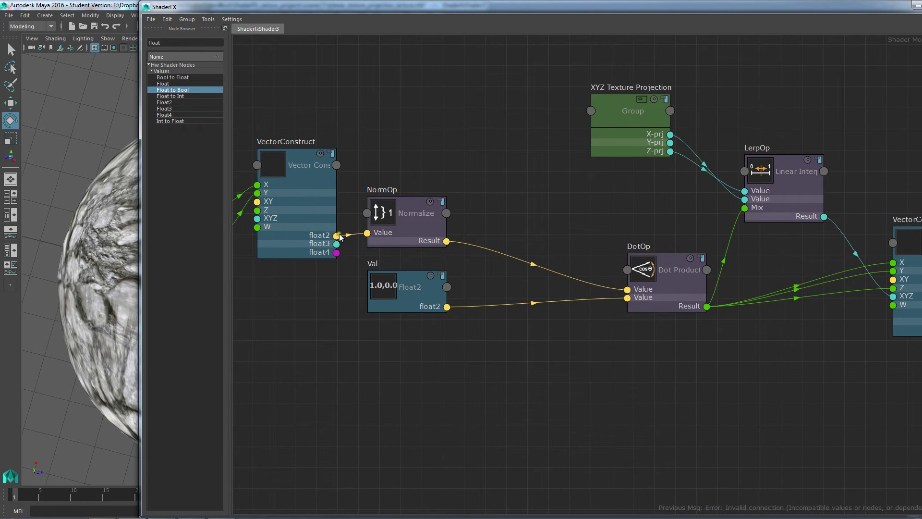
left_click_drag(392, 7, 500, 42)
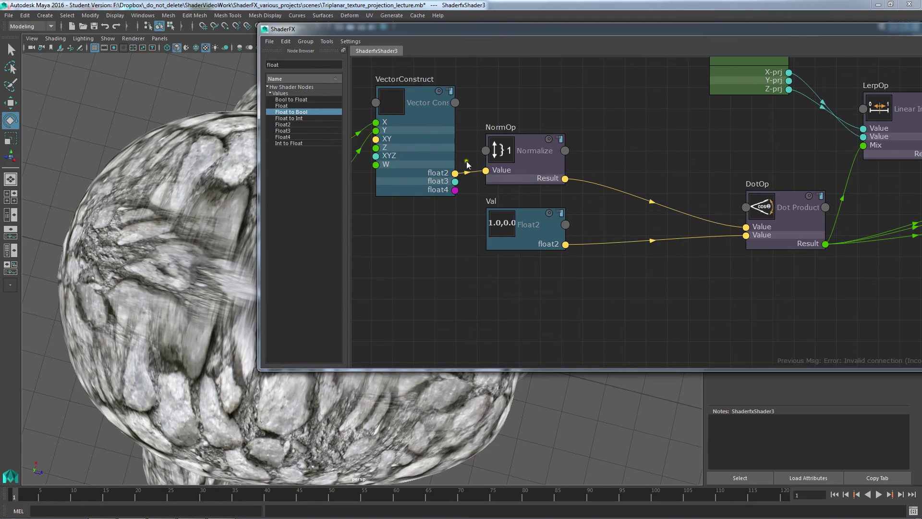
mouse_move(458, 177)
left_mouse_down()
mouse_move(487, 197)
mouse_move(714, 265)
mouse_move(747, 227)
left_mouse_up()
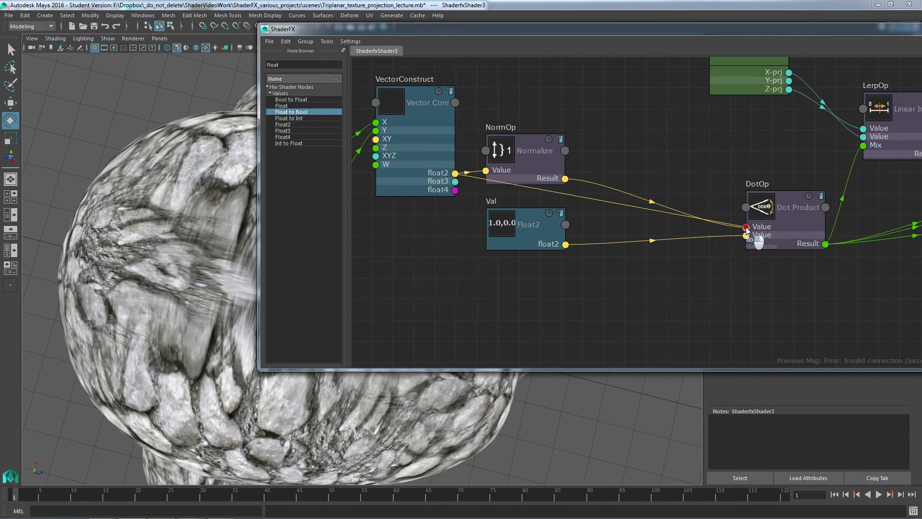
right_click_drag(562, 408, 181, 369, "alt")
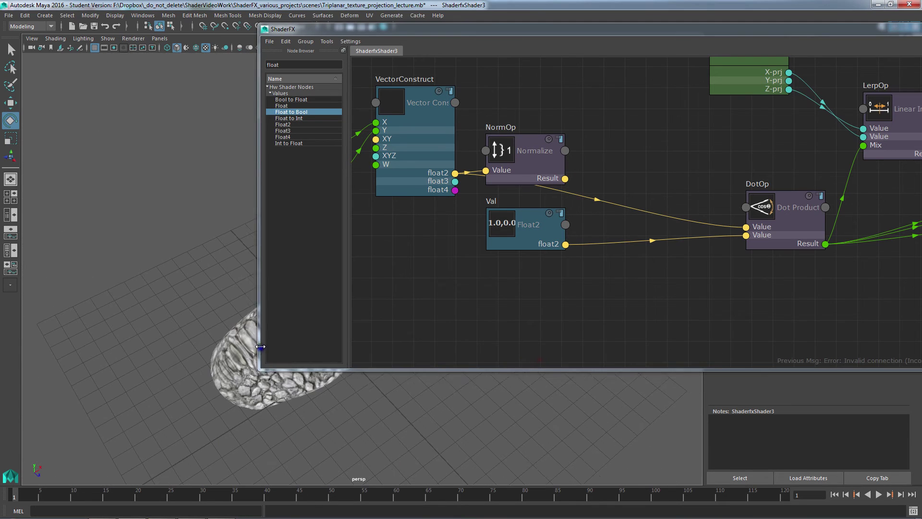
left_click_drag(398, 33, 510, 39)
right_click_drag(197, 207, 260, 203, "alt")
left_click_drag(260, 203, 182, 144, "alt")
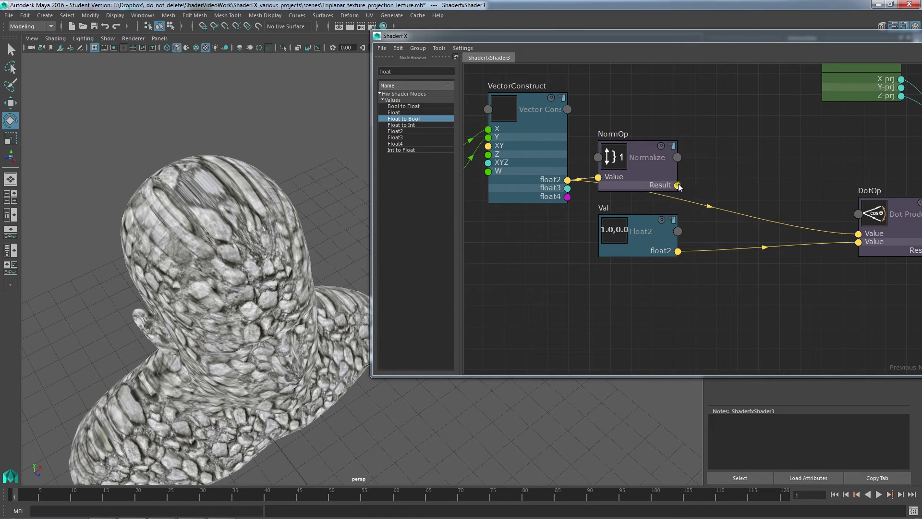
left_click_drag(678, 185, 859, 234)
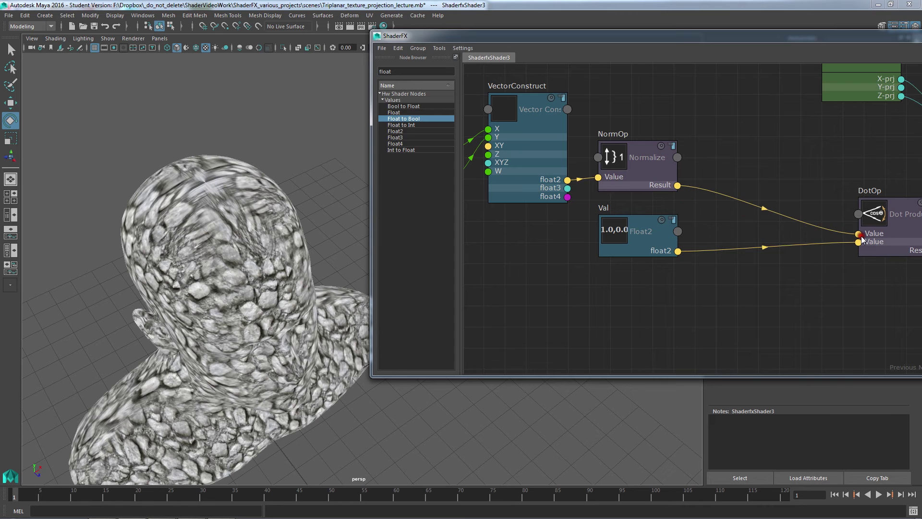
- Remove the three connections from DotOp's Result to the final VectorConstruct's X, Y and Z inputs
double_click(758, 36)
scroll(779, 141, "down", 2)
scroll(497, 134, "up", 1)
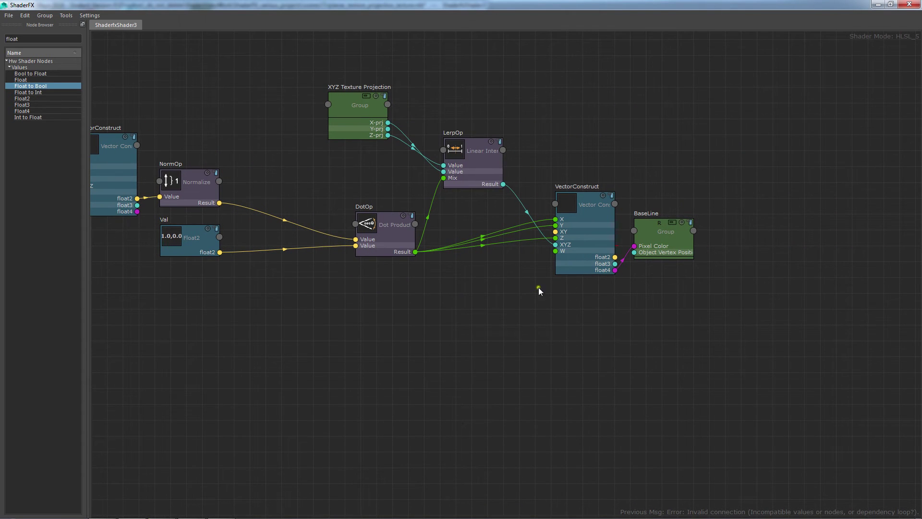
scroll(486, 245, "up", 1)
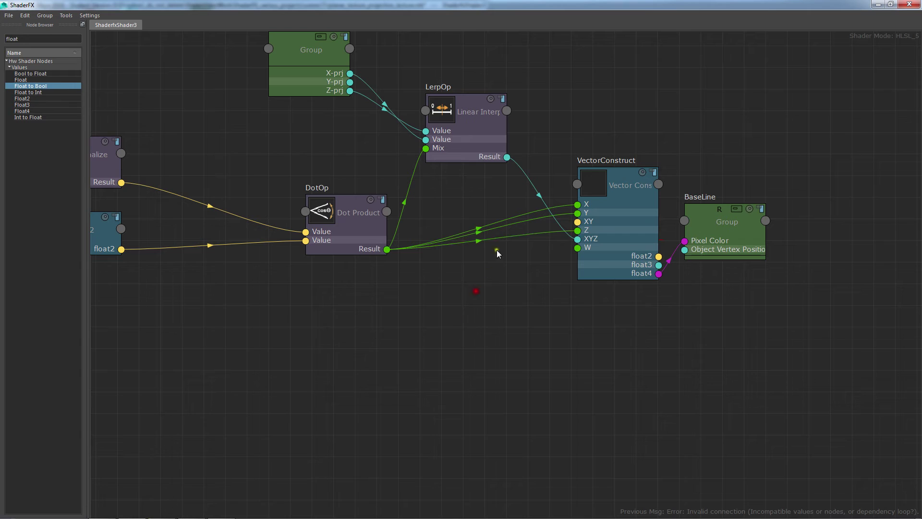
left_click(502, 237)
left_click(524, 221)
left_click(533, 215)
- Reposition the final VectorConstruct with BaseLine, and move DotOp closer to NormOp and Val
left_click_drag(781, 306, 638, 224)
left_click_drag(637, 223, 657, 227)
middle_click_drag(373, 281, 615, 279)
left_click_drag(574, 206, 435, 191)
scroll(524, 266, "down", 3)
- Examine the X and Z texture blend on the bust's face, crown and side
left_click_drag(366, 4, 615, 148)
left_click_drag(147, 212, 250, 235, "alt")
left_click_drag(373, 147, 534, 141)
left_click_drag(428, 140, 339, 242, "alt")
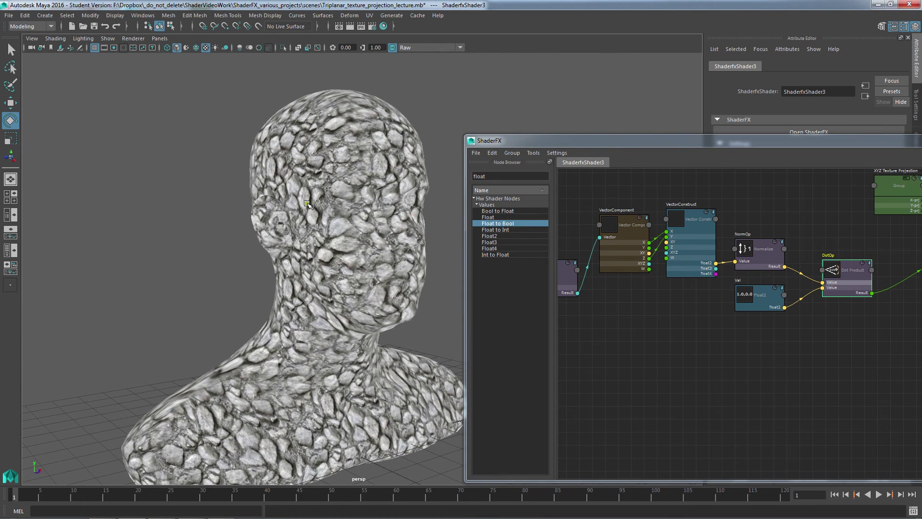
left_click_drag(369, 149, 360, 208, "alt")
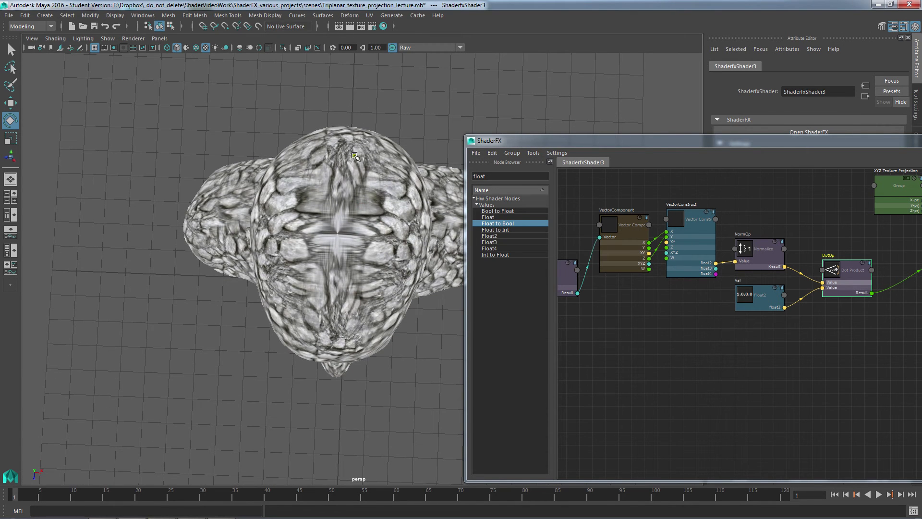
left_click_drag(317, 265, 249, 297, "alt")
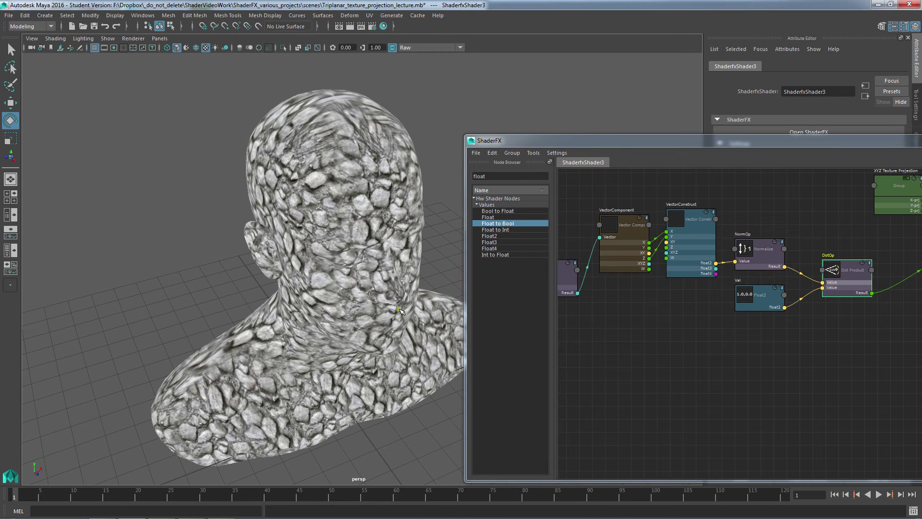
- Spread out the start of the graph by moving the PowOp nodes and VectorComponent farther from the first VectorConstruct
left_click_drag(614, 140, 371, 122)
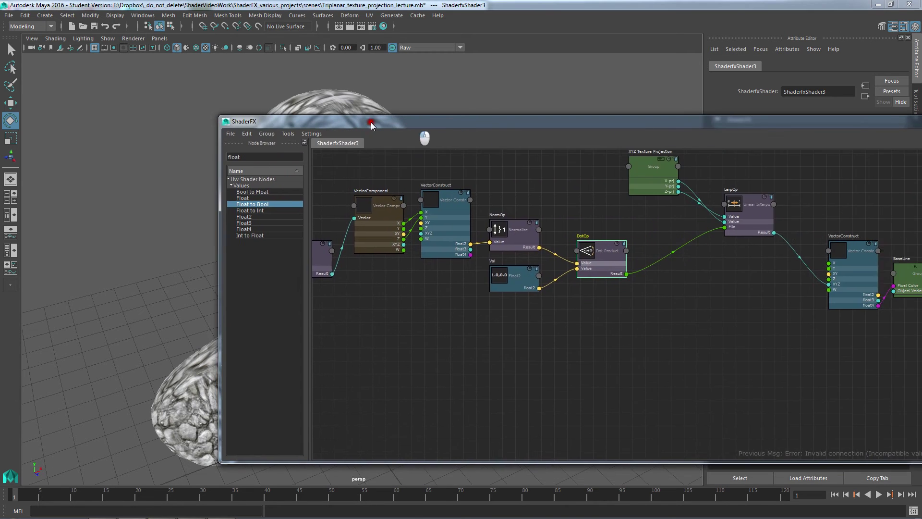
middle_click_drag(404, 274, 424, 295)
scroll(510, 310, "up", 2)
middle_click_drag(511, 311, 627, 311)
left_click_drag(377, 211, 480, 344)
left_click_drag(520, 281, 434, 272)
left_click_drag(623, 235, 547, 242)
left_click(590, 263)
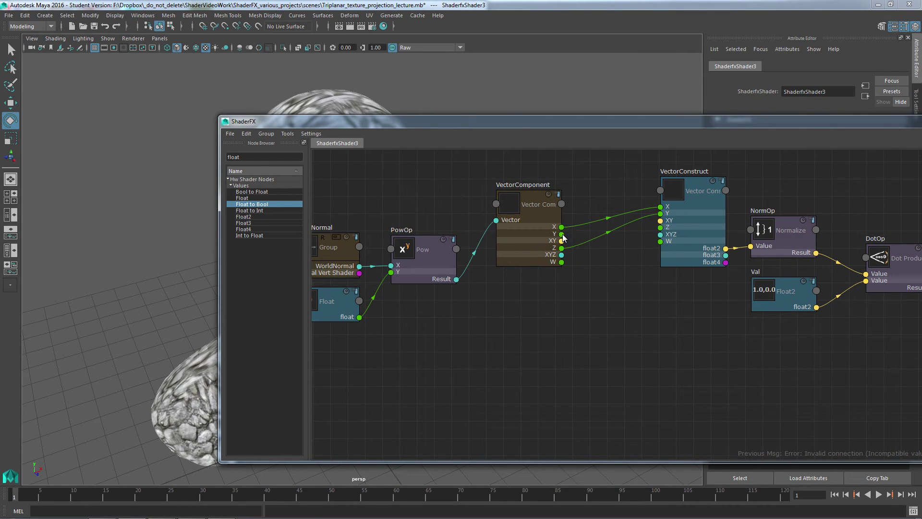
left_click(553, 243)
middle_click_drag(686, 311, 498, 324)
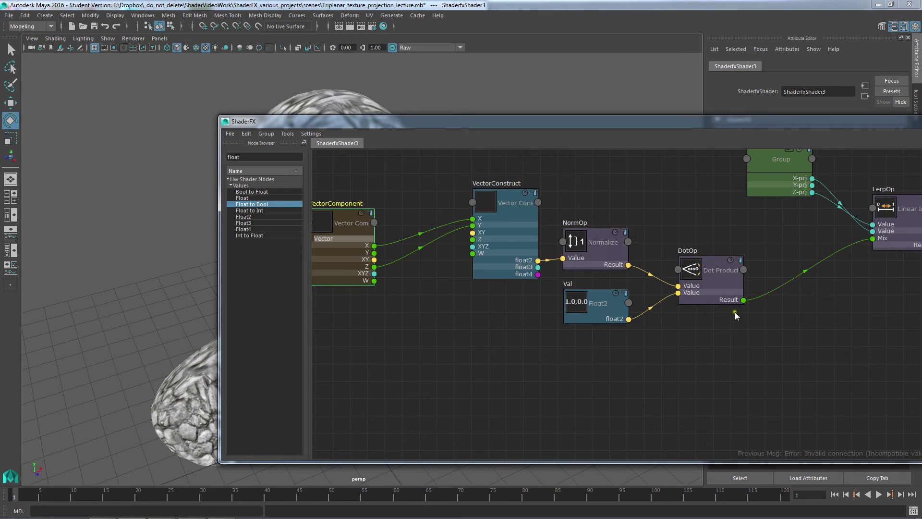
- Delete the link from LerpOp's Result to the final VectorConstruct and move that VectorConstruct next to VectorComponent
scroll(735, 312, "down", 2)
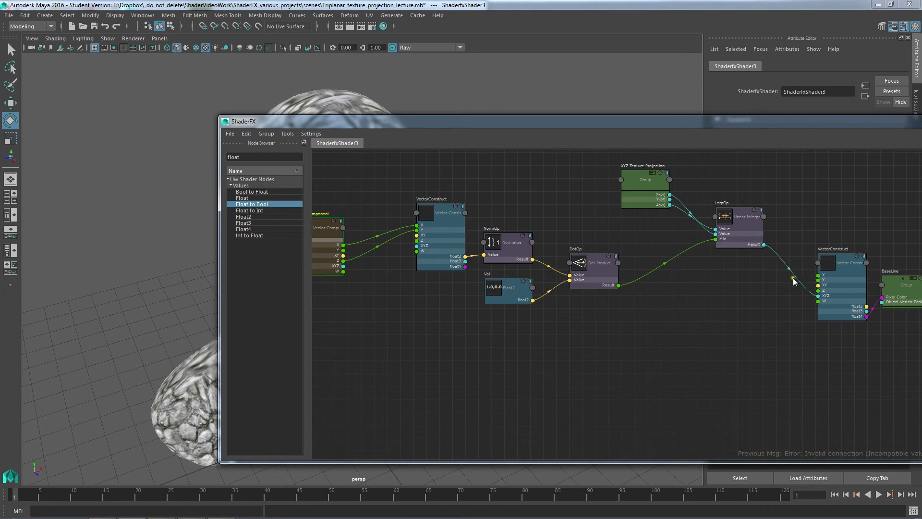
left_click(788, 268)
key("Delete")
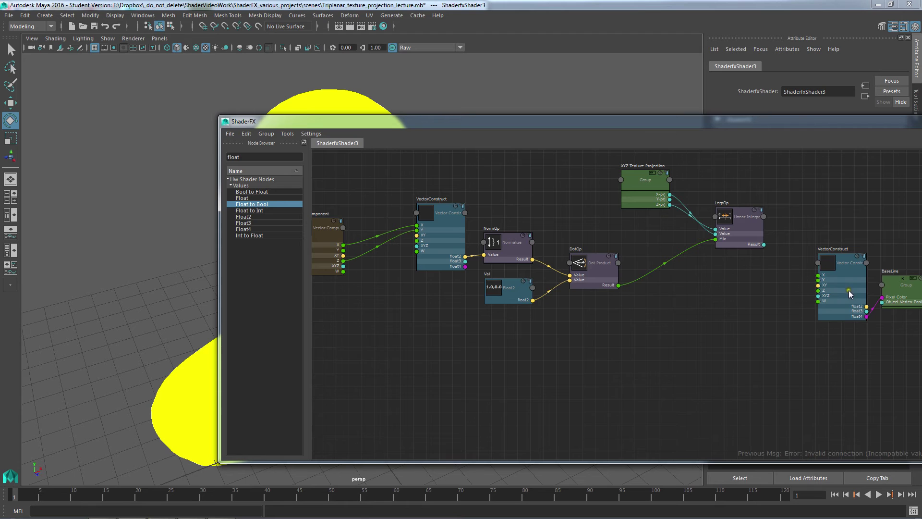
left_click_drag(849, 294, 427, 317)
scroll(480, 332, "up", 4)
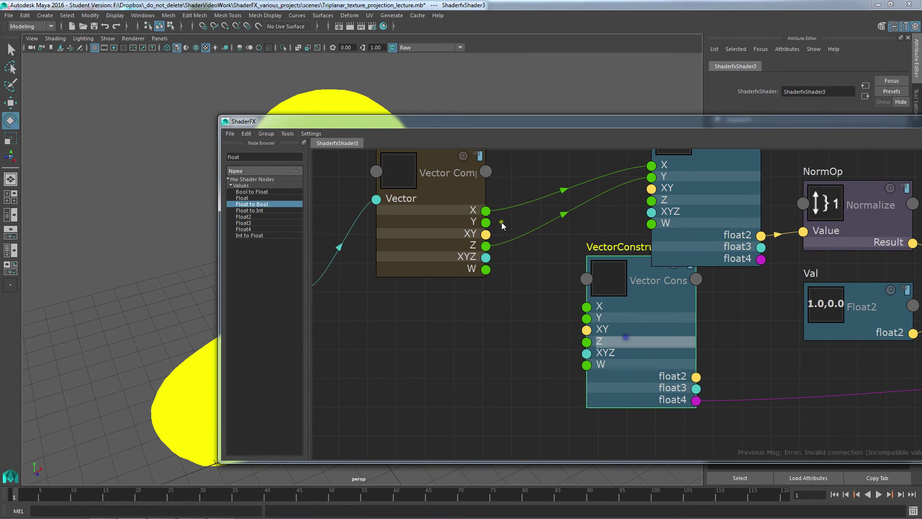
- Wire VectorComponent's Y into the moved VectorConstruct's X, Y and Z inputs and inspect the resulting mask on the bust
mouse_move(487, 223)
left_mouse_down()
mouse_move(589, 315)
mouse_move(587, 307)
left_mouse_up()
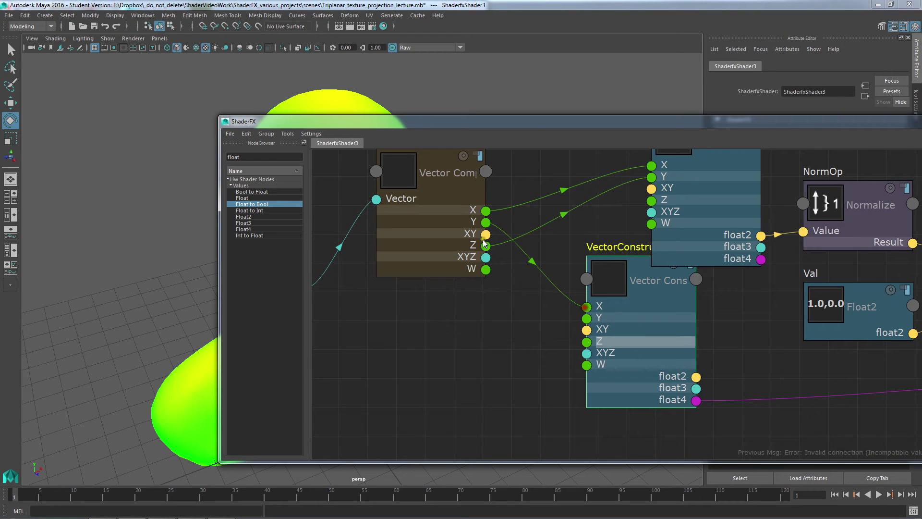
left_click_drag(486, 223, 586, 318)
left_click_drag(487, 222, 587, 342)
left_click_drag(481, 122, 677, 135)
left_click_drag(339, 207, 272, 180, "alt")
left_click_drag(313, 90, 300, 210, "alt")
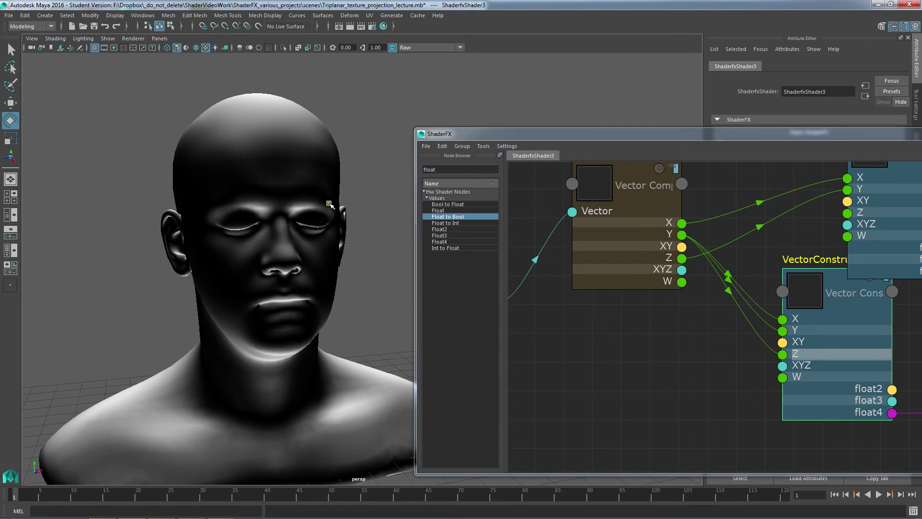
- Move the final VectorConstruct back beside BaseLine and shift both nodes farther from LerpOp
double_click(580, 134)
middle_click_drag(759, 365, 556, 401)
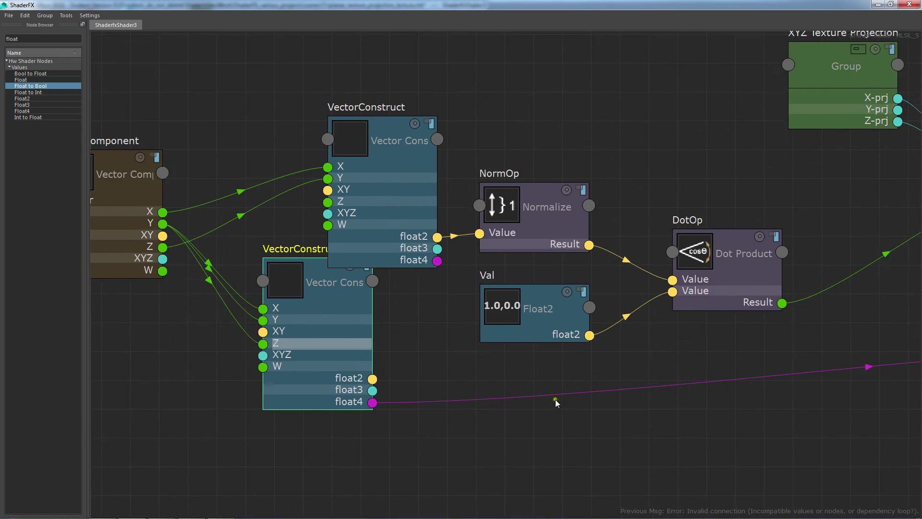
scroll(529, 379, "down", 3)
middle_click_drag(497, 356, 329, 324)
left_click_drag(330, 323, 823, 306)
middle_click_drag(861, 316, 610, 296)
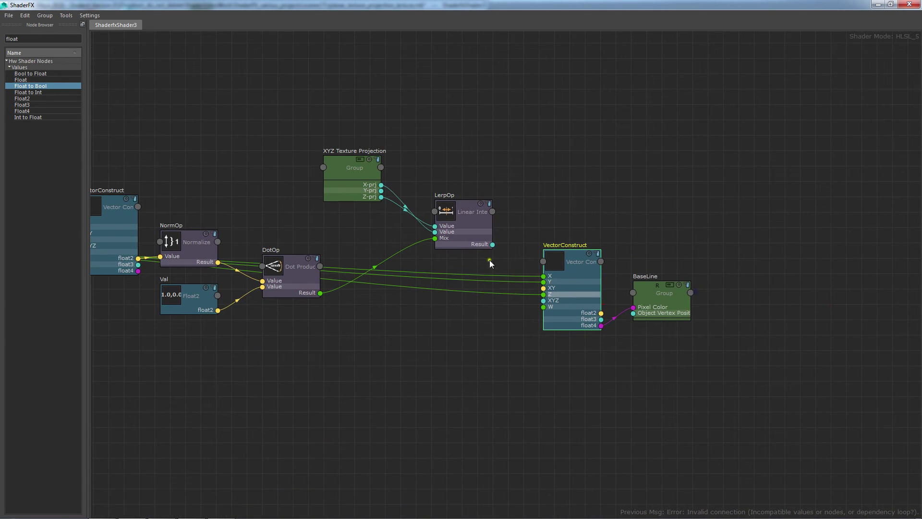
left_click_drag(729, 360, 571, 287)
left_click_drag(568, 288, 666, 300)
- Duplicate LerpOp and place the copy between the original LerpOp and the final VectorConstruct
left_click(551, 233)
scroll(468, 244, "up", 3)
left_click(501, 174)
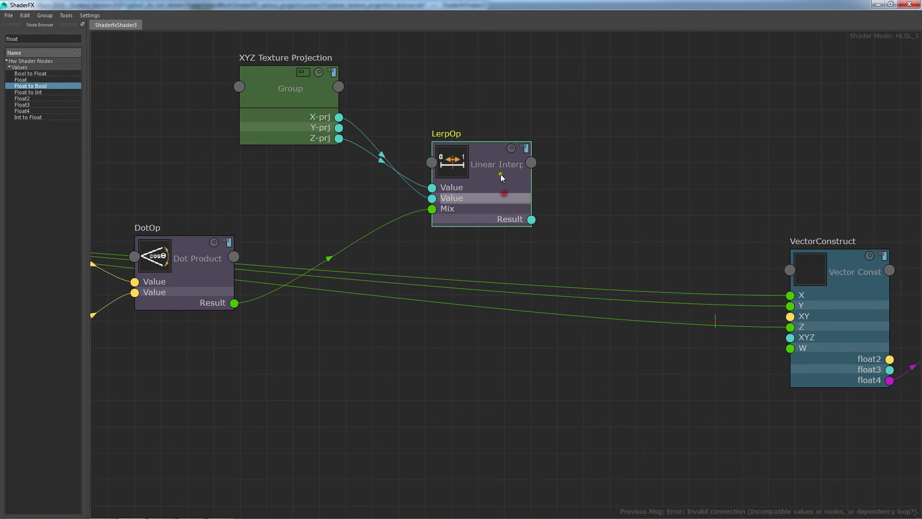
key("ctrl+d")
left_click_drag(268, 130, 278, 403)
middle_click_drag(243, 382, 675, 374, "alt")
right_click_drag(668, 375, 535, 371, "alt")
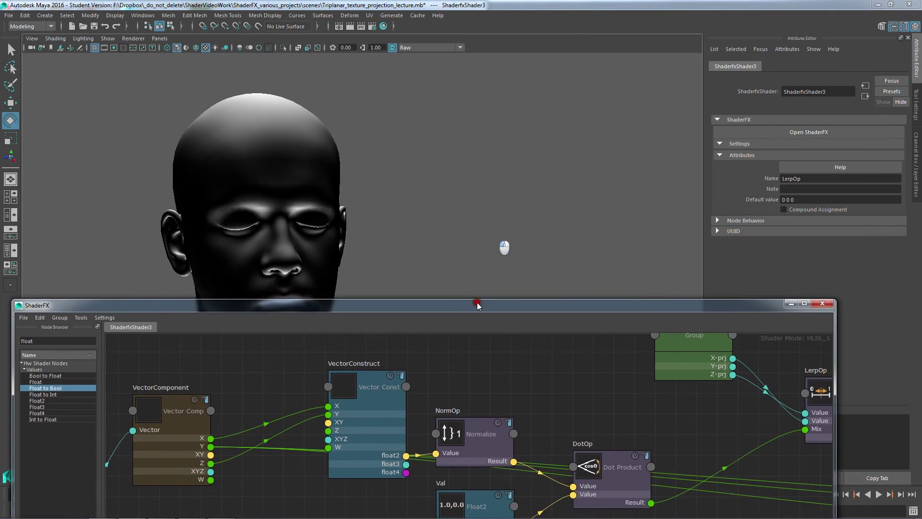
left_click_drag(477, 302, 410, 238)
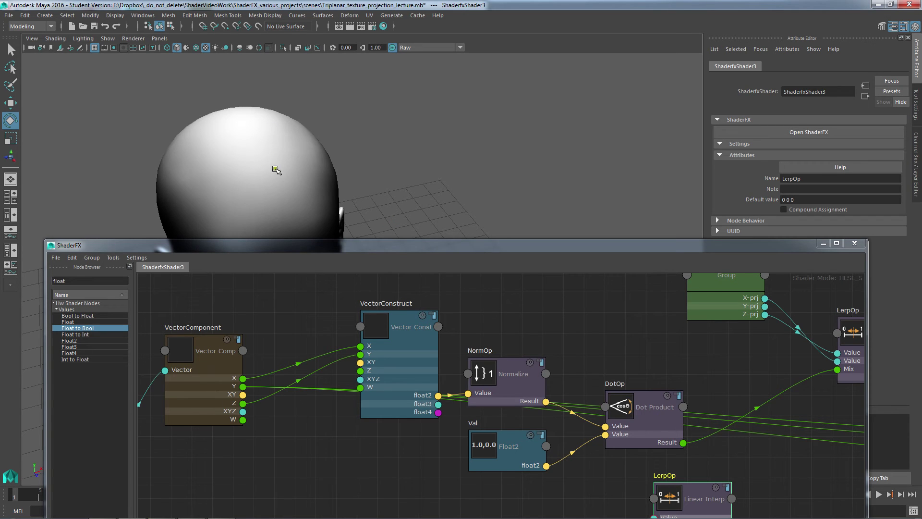
middle_click_drag(725, 353, 457, 329, "alt")
left_click_drag(445, 459, 526, 428)
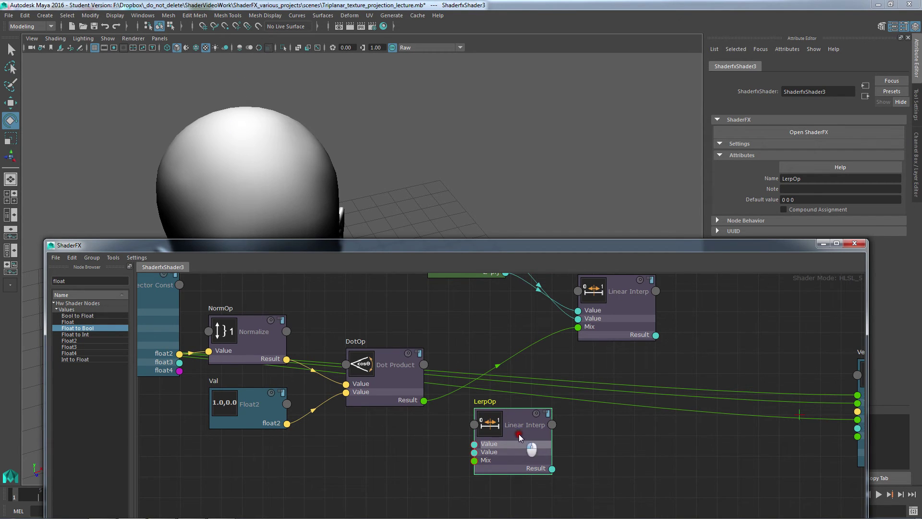
left_click_drag(535, 449, 711, 377)
- Connect Y-prj to the duplicated LerpOp's second Value and the original LerpOp's Result to its first Value
middle_click_drag(539, 325, 469, 371, "alt")
left_click_drag(437, 311, 584, 429)
left_click_drag(634, 411, 691, 399)
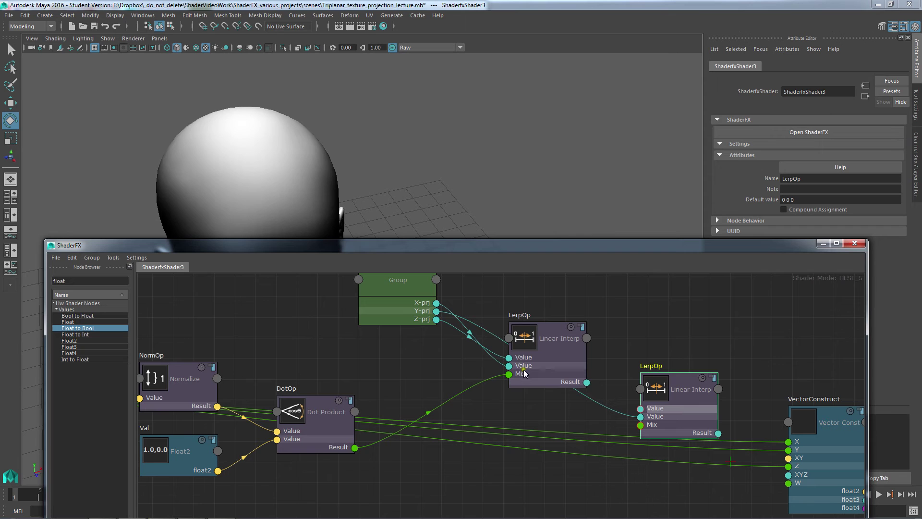
left_click_drag(588, 382, 641, 408)
- Wire VectorComponent's Y into the duplicated LerpOp's Mix and that LerpOp's Result into the final VectorConstruct's XYZ
middle_click_drag(650, 456, 759, 410, "alt")
scroll(759, 410, "down", 1)
left_click_drag(797, 360, 582, 456)
middle_click_drag(313, 413, 437, 406, "alt")
left_click_drag(262, 345, 671, 474)
middle_click_drag(791, 464, 429, 440, "alt")
left_click_drag(376, 437, 655, 392)
- Minimize the ShaderFX window, inspect the triplanar texture on the whole bust and face, and clear the mesh selection
left_click(822, 243)
left_click_drag(265, 299, 233, 275, "alt")
middle_click_drag(233, 275, 286, 299, "alt")
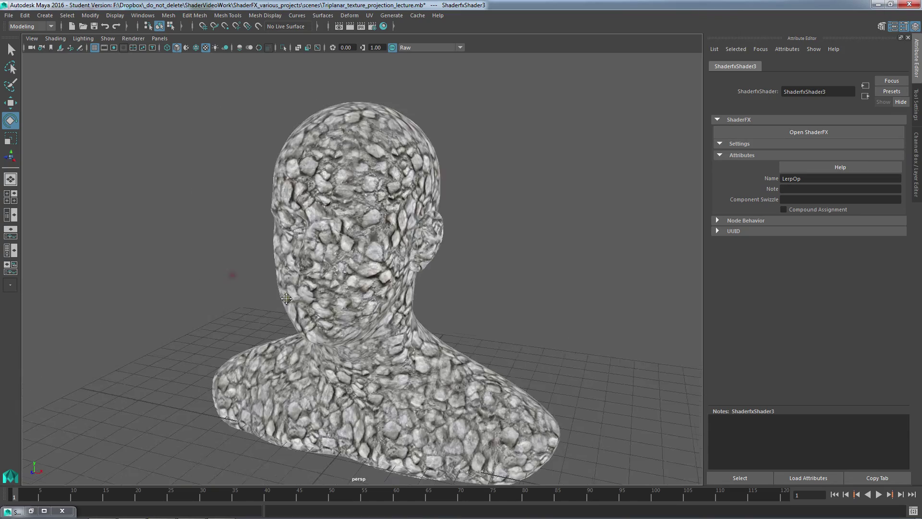
right_click_drag(286, 298, 385, 277, "alt")
left_click_drag(269, 278, 380, 278, "alt")
left_click(566, 391)
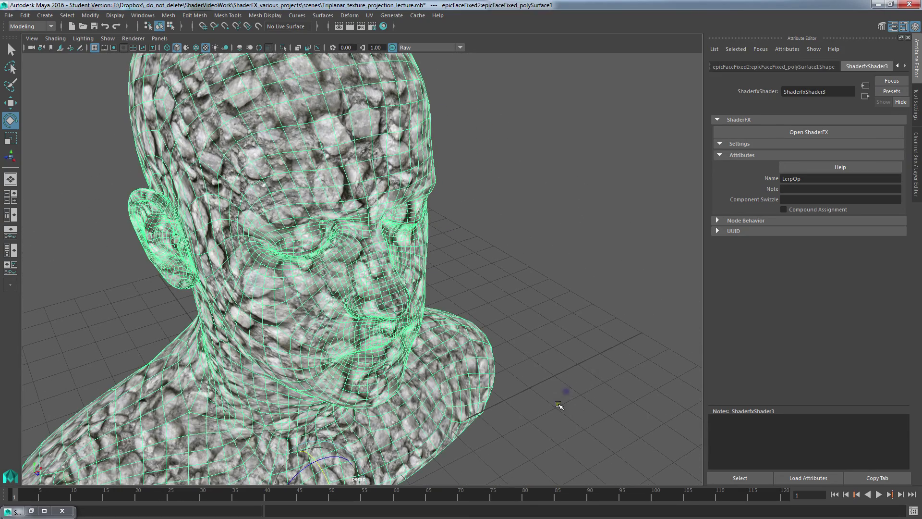
left_click(489, 320)
key("q")
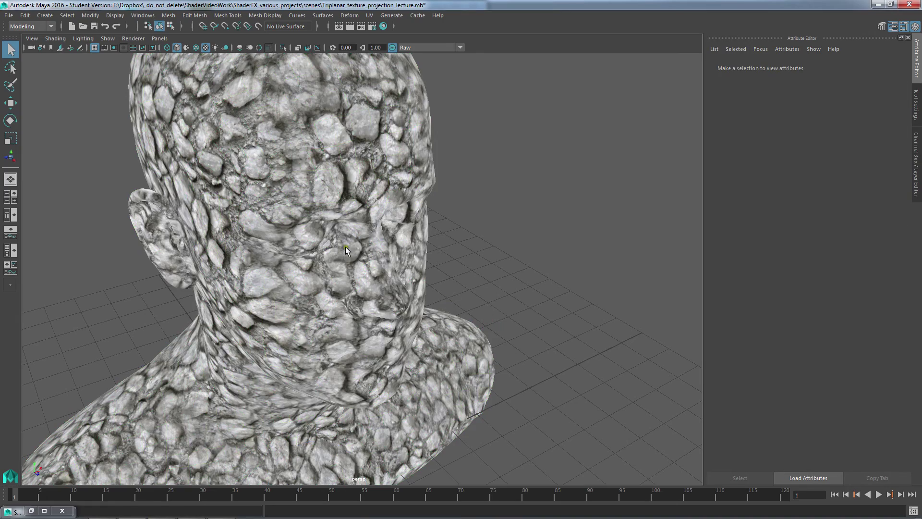
- Examine how the three projections blend on the bust's crown, shoulders and side
middle_click_drag(344, 246, 503, 309, "alt")
right_click_drag(503, 309, 326, 269, "alt")
left_click_drag(325, 270, 321, 245, "alt")
left_click_drag(422, 151, 368, 218, "alt")
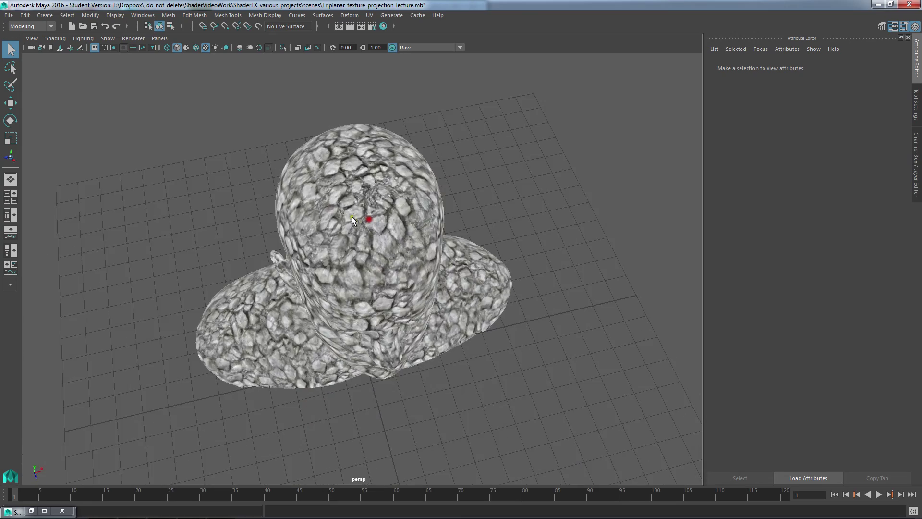
right_click_drag(301, 185, 546, 273, "alt")
left_click_drag(546, 273, 440, 274, "alt")
right_click_drag(440, 275, 152, 234, "alt")
left_click_drag(152, 234, 383, 214, "alt")
right_click_drag(383, 214, 259, 191, "alt")
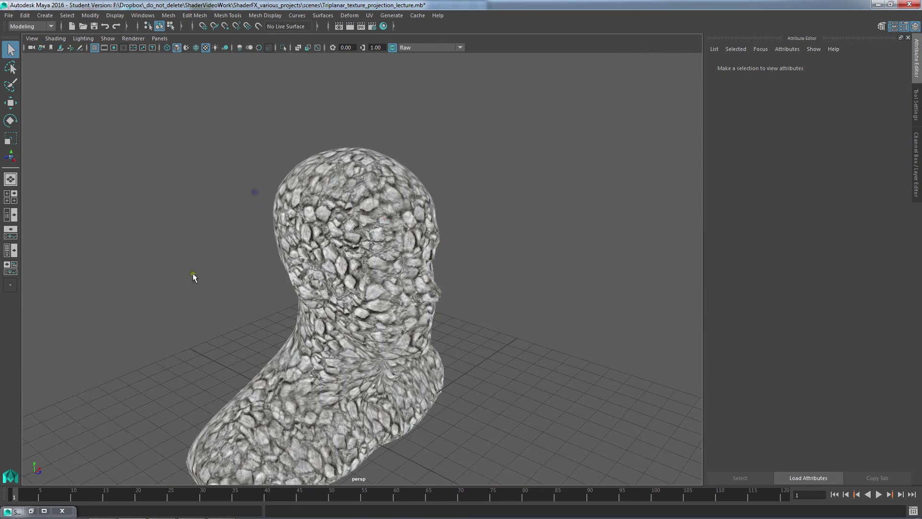
- Check the bust's wireframe by selecting and deselecting it, examine the texture close up, and reopen the ShaderFX graph
left_click(377, 264)
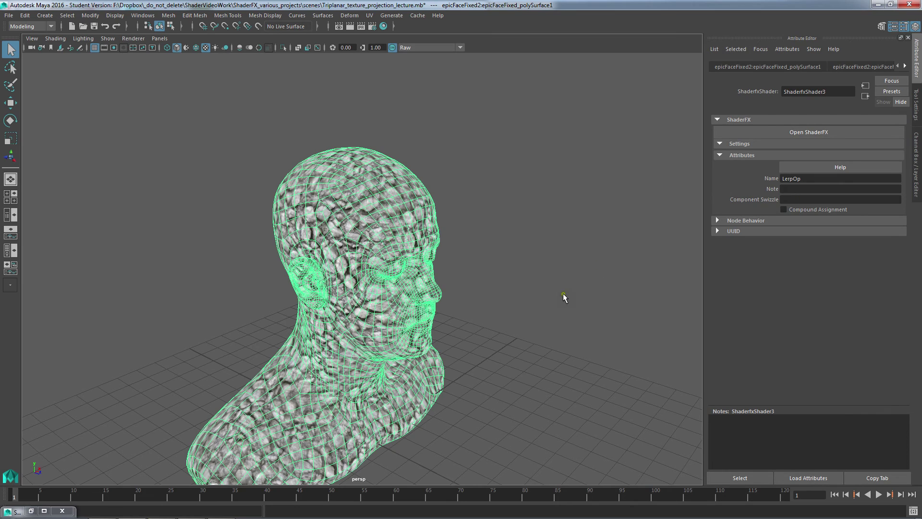
scroll(432, 192, "up", 3)
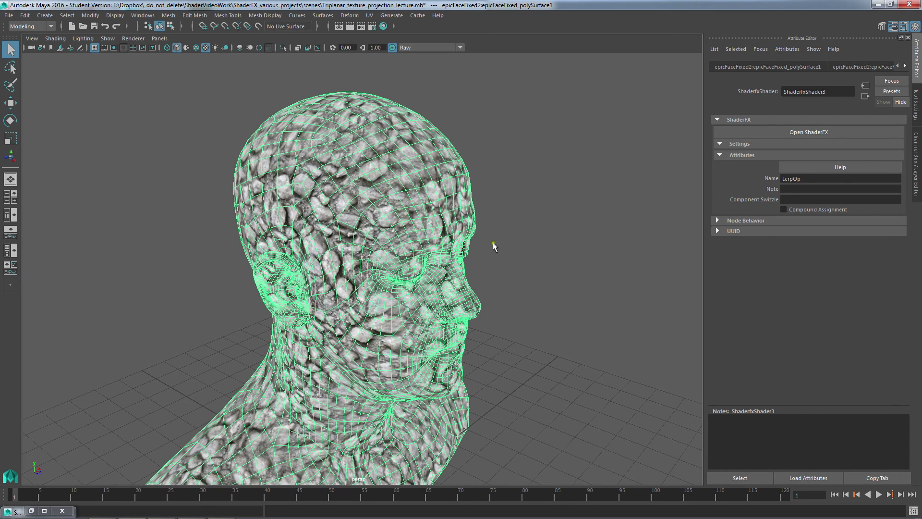
left_click(541, 188)
scroll(485, 192, "up", 4)
left_click_drag(485, 192, 453, 236, "alt")
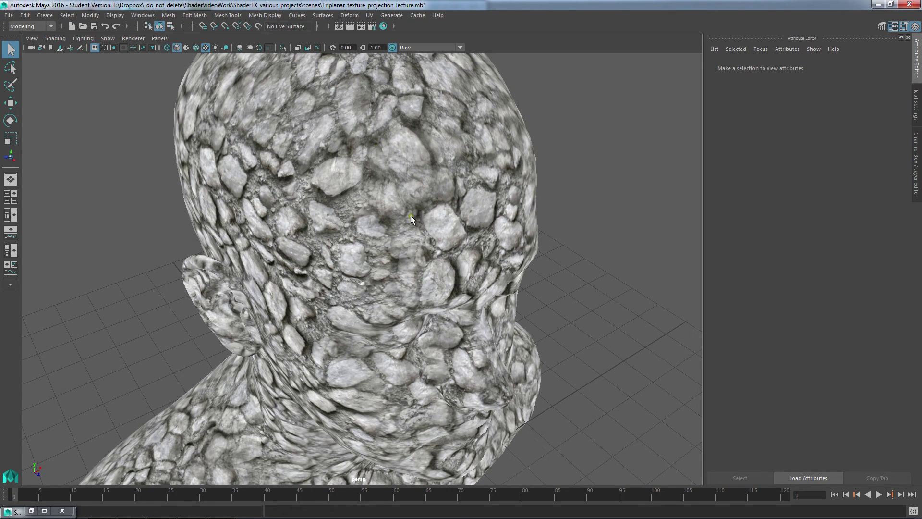
left_click(44, 511)
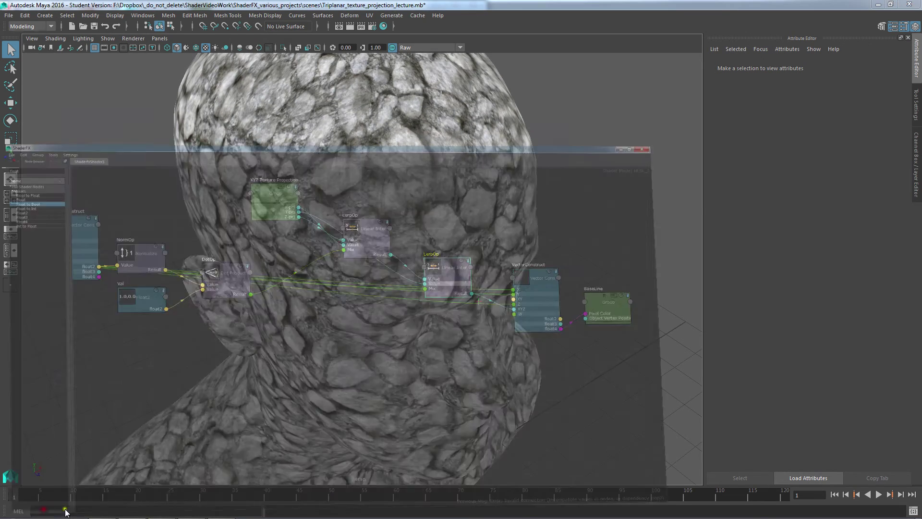
- Rearrange the XYZ Texture Projection group and both LerpOp nodes so the connections after DotOp are spread out clearly
mouse_move(586, 279)
left_mouse_down()
mouse_move(575, 275)
mouse_move(632, 262)
left_mouse_up()
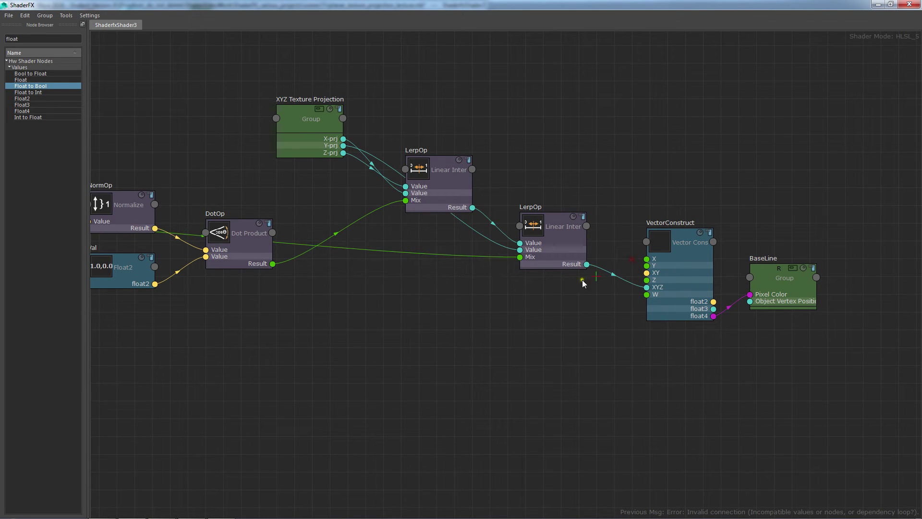
middle_click_drag(284, 315, 538, 327)
middle_click_drag(258, 335, 425, 324)
middle_click_drag(602, 330, 440, 374)
left_click_drag(275, 173, 452, 328)
left_click_drag(468, 291, 452, 168)
left_click_drag(549, 166, 479, 18)
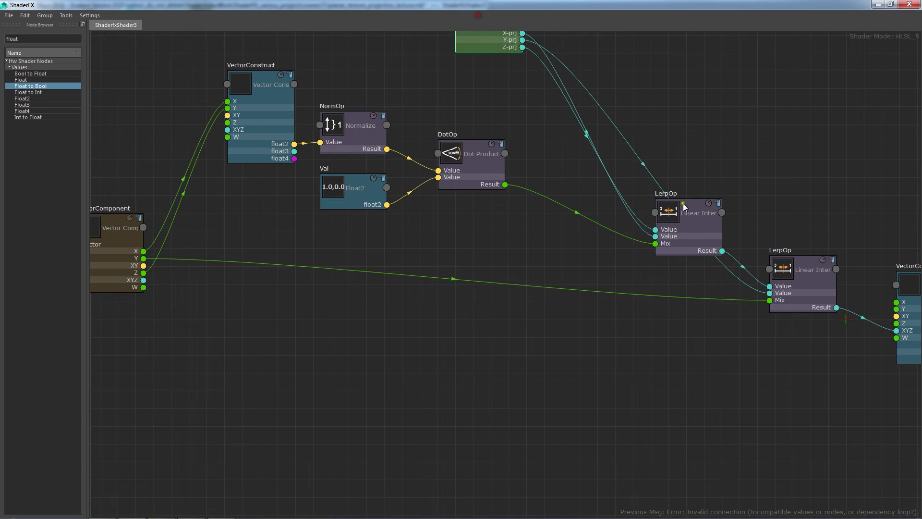
left_click_drag(684, 207, 685, 69)
left_click_drag(819, 311, 815, 274)
left_click_drag(687, 94, 645, 173)
left_click(485, 205)
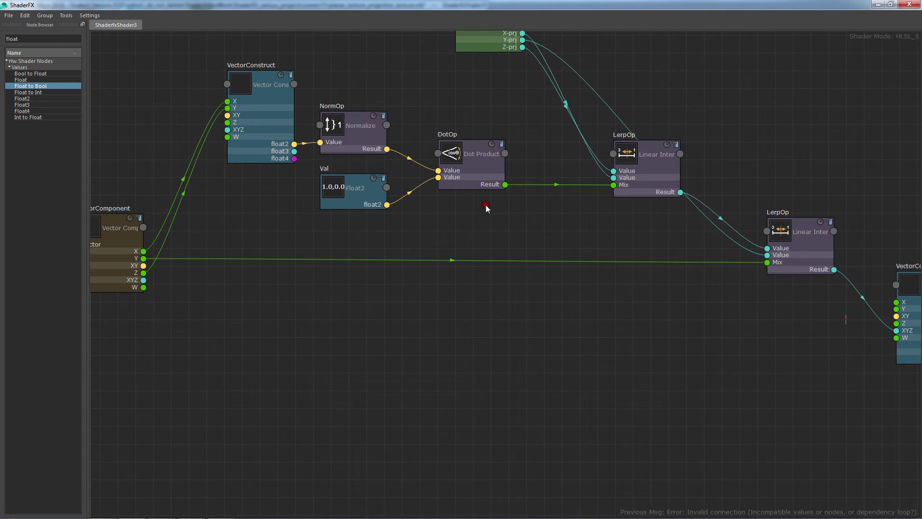
- Move the mask nodes, from WorldNormal through DotOp, together away from the LerpOps to widen the gap
middle_click_drag(534, 184, 471, 200)
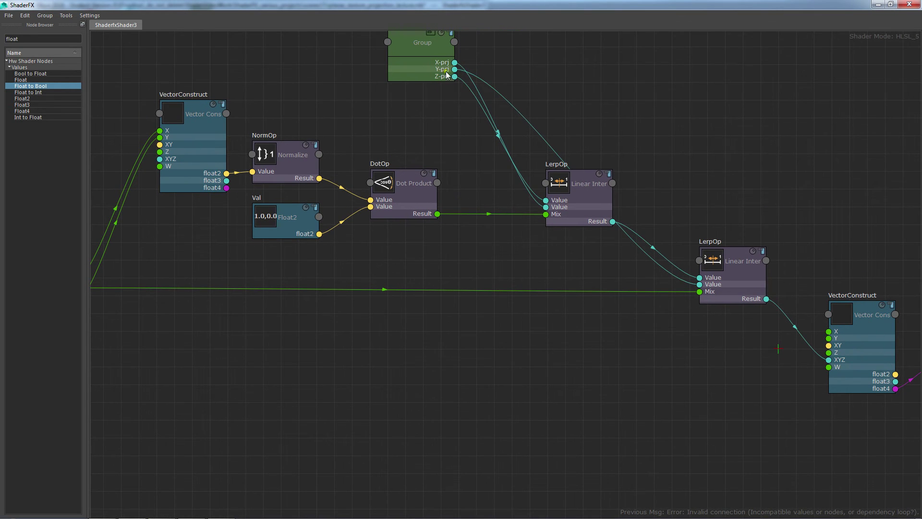
middle_click_drag(220, 280, 318, 273)
middle_click_drag(669, 308, 488, 358)
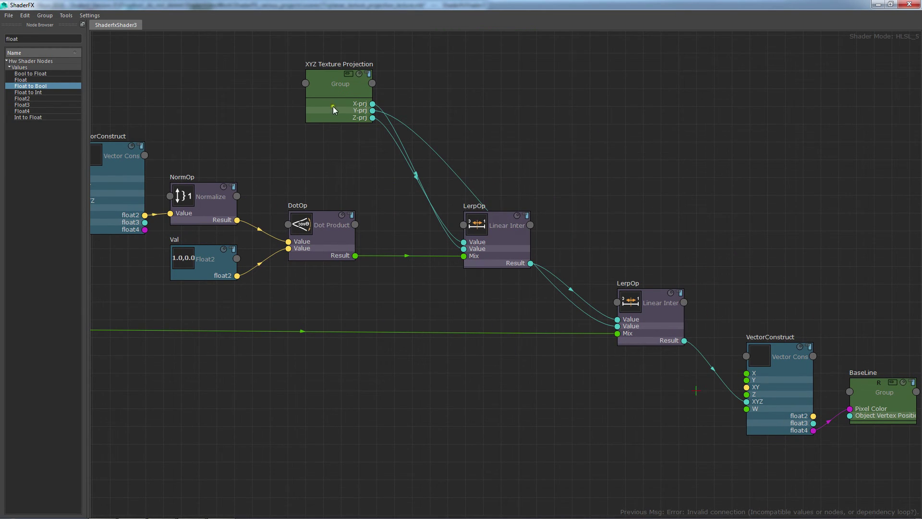
middle_click_drag(332, 379, 441, 371)
scroll(533, 346, "up", 2)
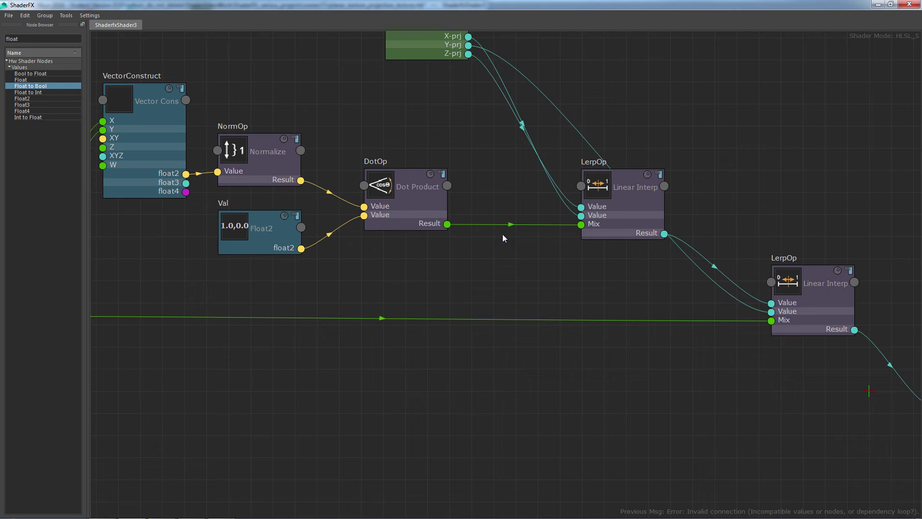
scroll(503, 235, "down", 8)
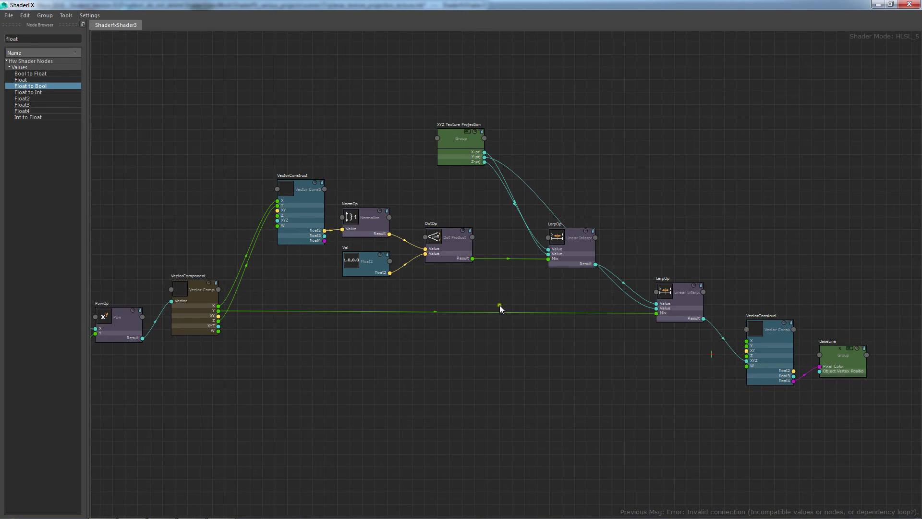
scroll(466, 321, "up", 4)
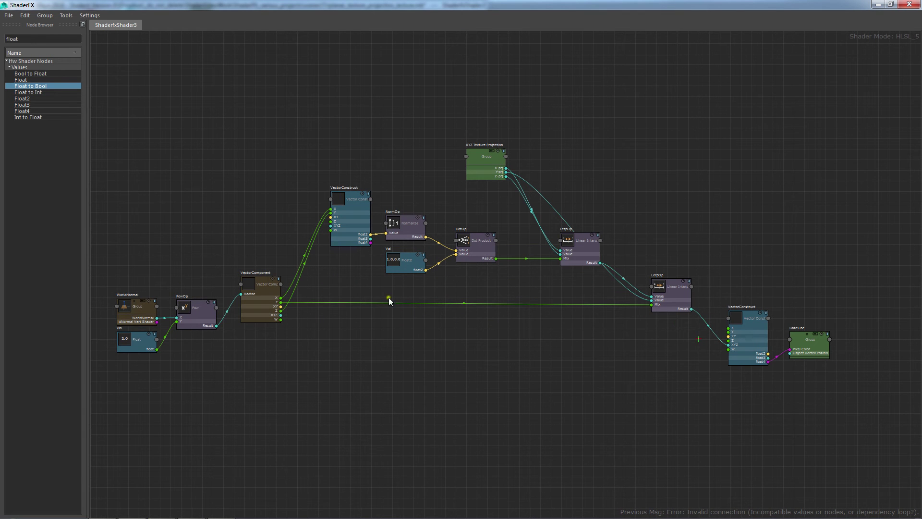
left_click_drag(127, 165, 459, 342)
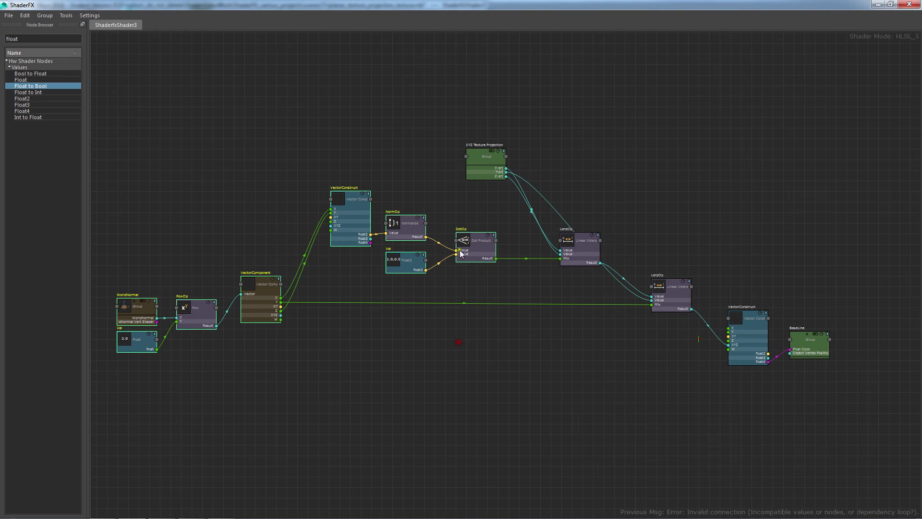
left_click_drag(468, 251, 344, 253)
left_click(467, 324)
- Add a Subtract node and a Multiply node side by side in the empty area below DotOp
right_click_drag(389, 313, 489, 350, "alt")
middle_click_drag(553, 367, 417, 288, "alt")
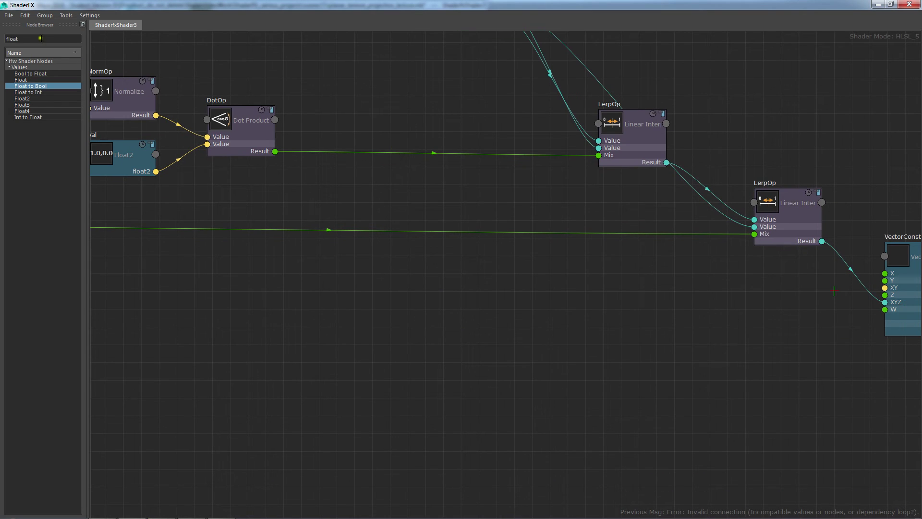
double_click(38, 39)
type("a")
key("BackSpace")
type("sub")
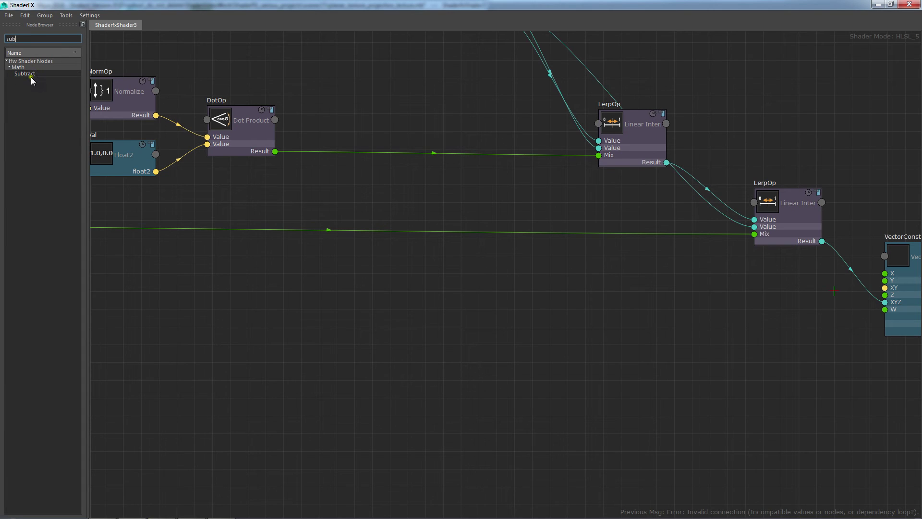
left_click_drag(31, 77, 264, 345)
type("mult")
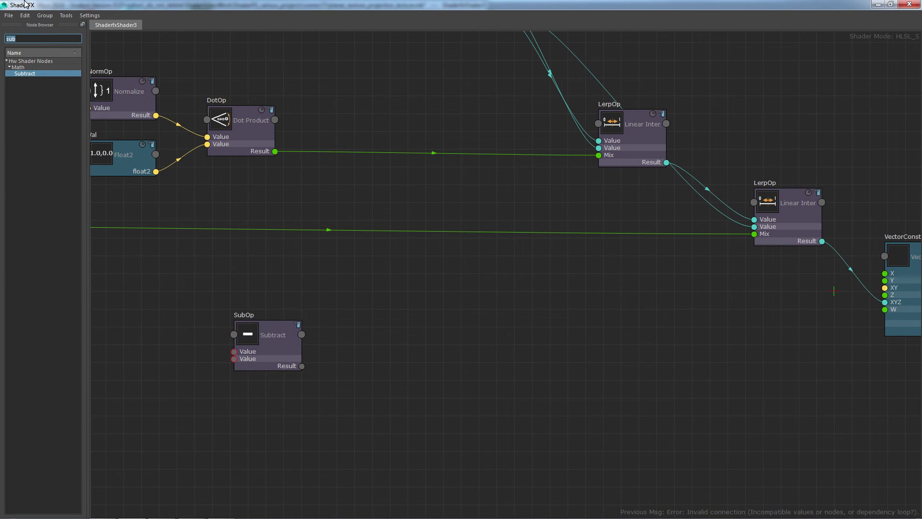
left_click_drag(41, 97, 363, 335)
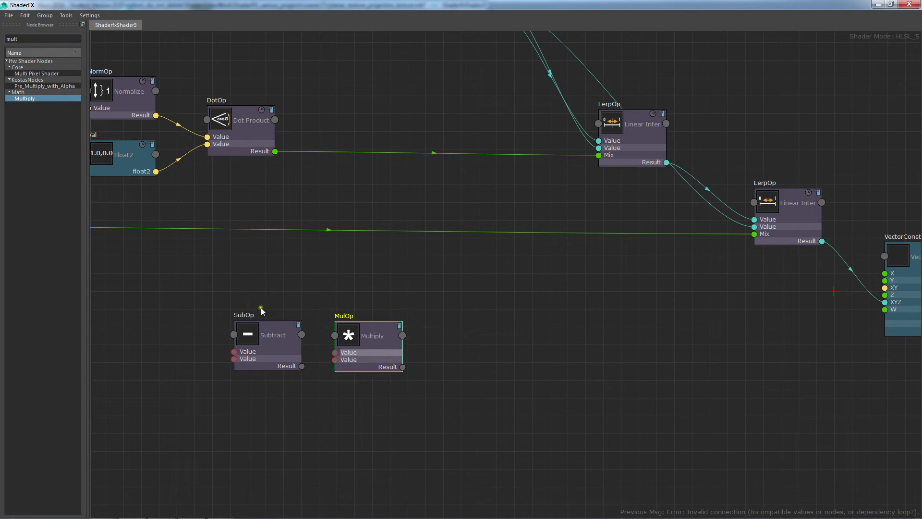
- Add an Add node and a Saturate node after MulOp, aligning them in one row
left_click(27, 40)
left_click_drag(27, 41, 478, 347)
type("add")
left_click_drag(41, 39, 3, 39)
type("sat")
left_click_drag(25, 92, 547, 350)
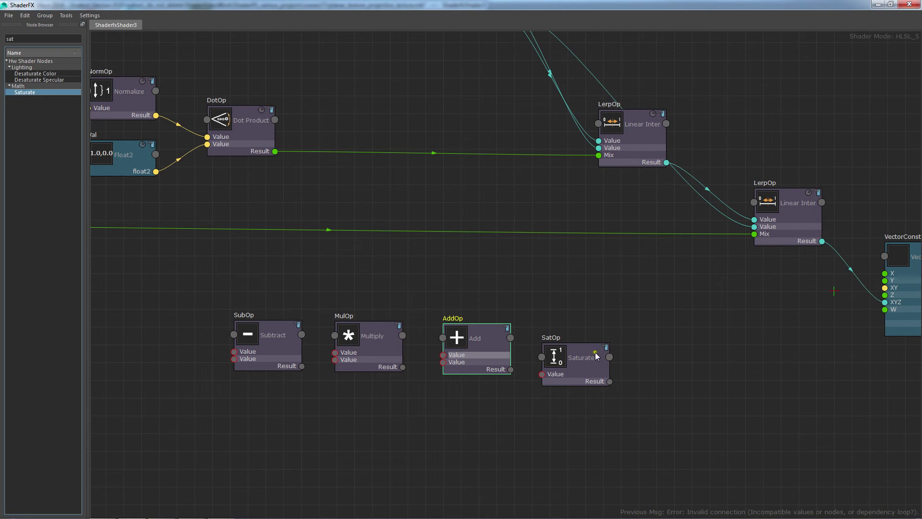
left_click_drag(590, 361, 579, 346)
middle_click_drag(377, 418, 499, 397, "alt")
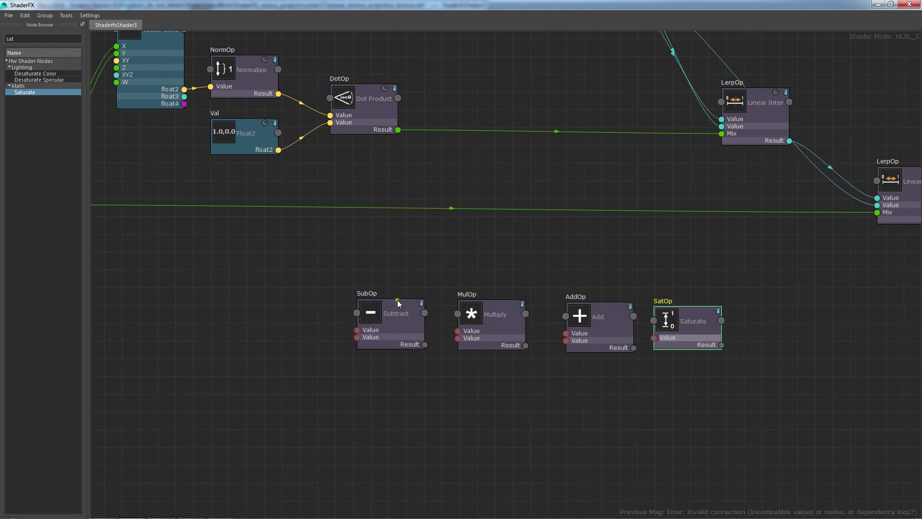
- Wire VectorComponent's Y into SubOp's first Value and set SubOp's second value to 0.5
middle_click_drag(253, 240, 411, 237, "alt")
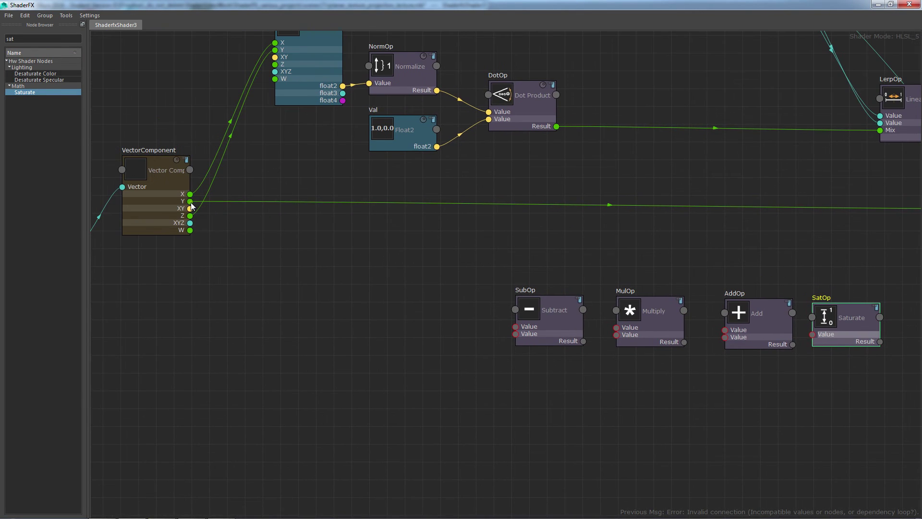
left_click_drag(191, 202, 516, 327)
middle_click_drag(512, 282, 422, 240, "alt")
scroll(422, 240, "up", 2)
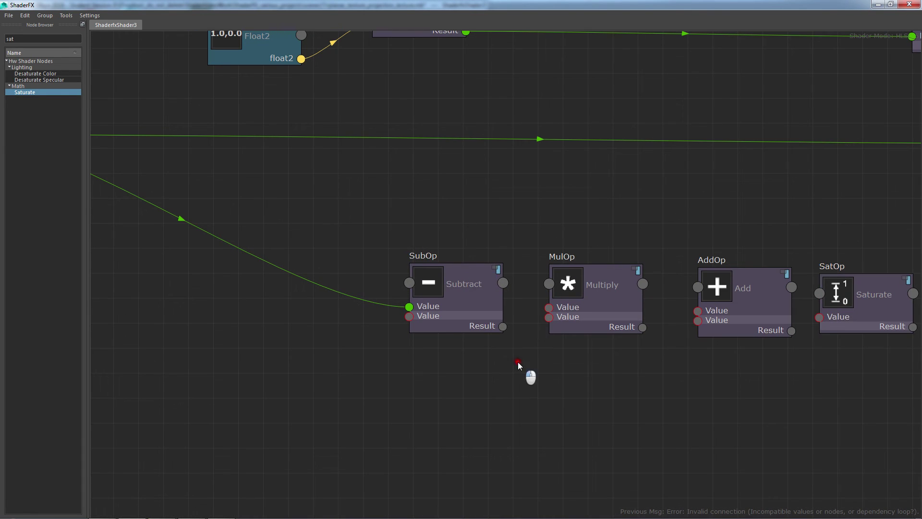
left_click(448, 315)
left_click_drag(624, 4, 332, 39)
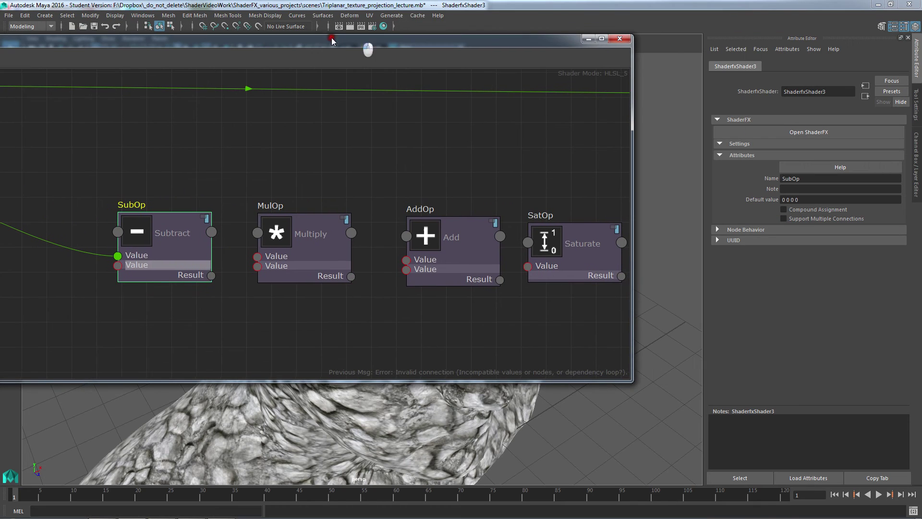
left_click_drag(813, 200, 749, 199)
type("0.5")
key("Return")
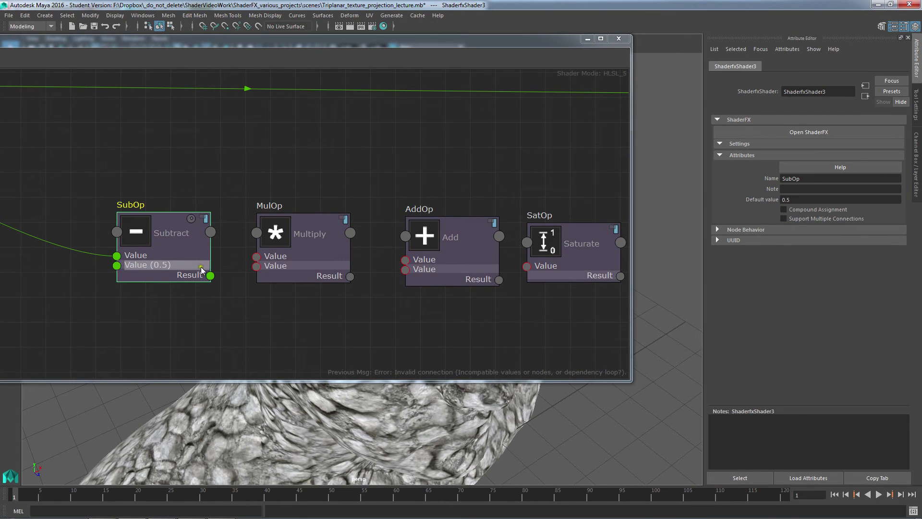
- Wire SubOp's Result into MulOp's first Value, and add a Float node feeding MulOp's second Value
left_click_drag(210, 275, 304, 255)
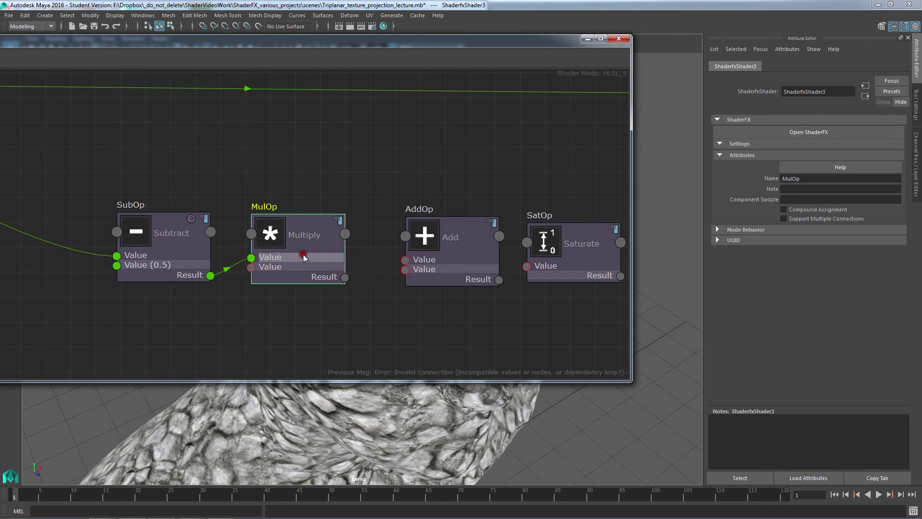
middle_click_drag(245, 304, 345, 277, "alt")
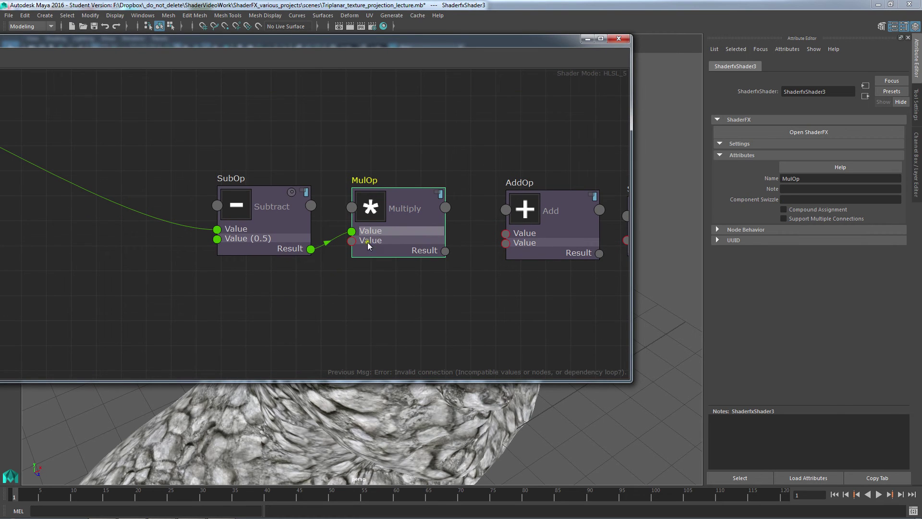
left_click_drag(389, 44, 590, 48)
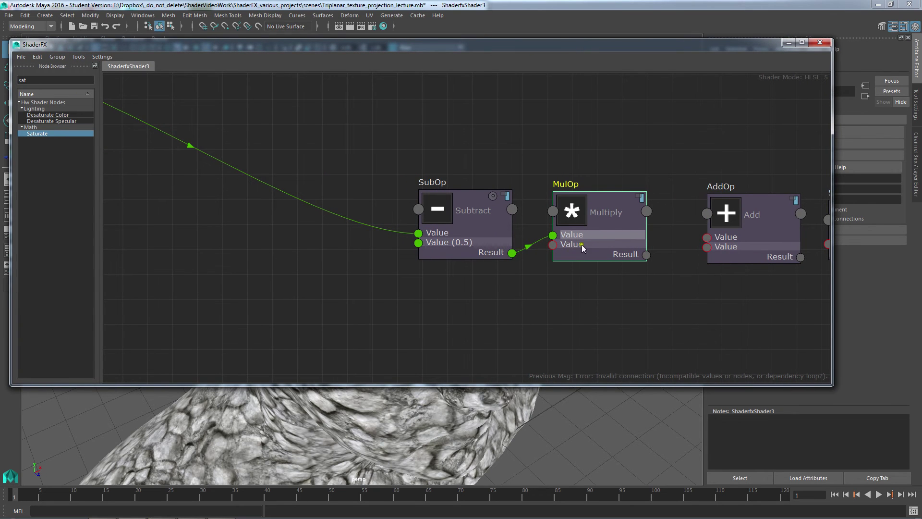
left_click_drag(59, 83, 1, 76)
type("float")
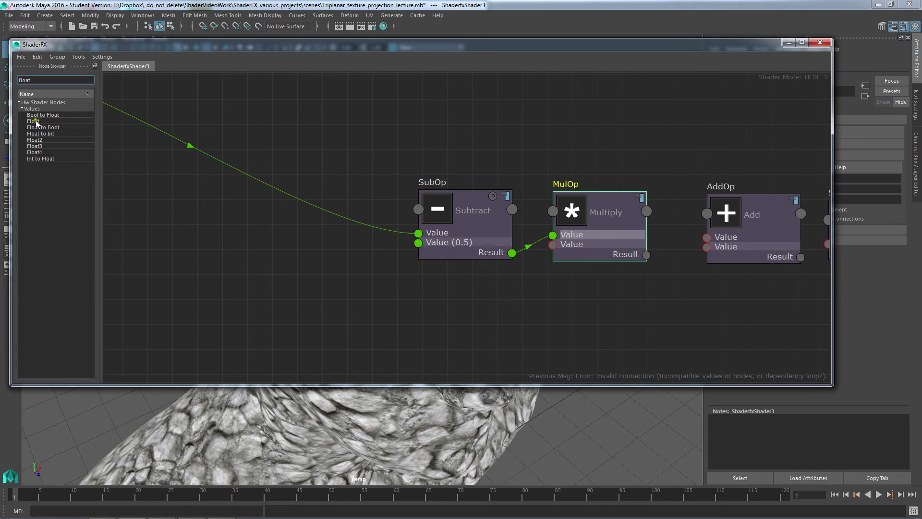
left_click_drag(36, 123, 495, 306)
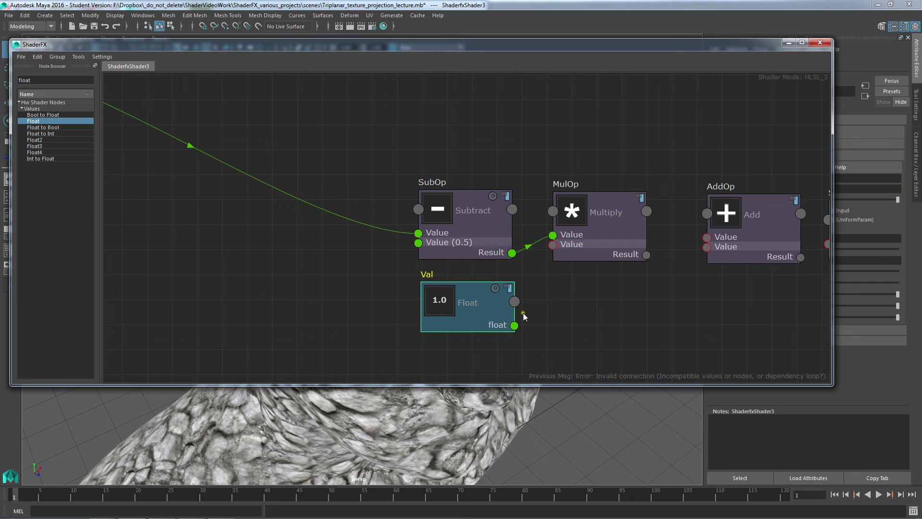
left_click_drag(515, 325, 554, 245)
- Wire MulOp's Result into AddOp's first Value and set AddOp's second value to 0.5
middle_click_drag(676, 298, 494, 294)
left_click_drag(468, 256, 525, 239)
left_click_drag(583, 230, 579, 230)
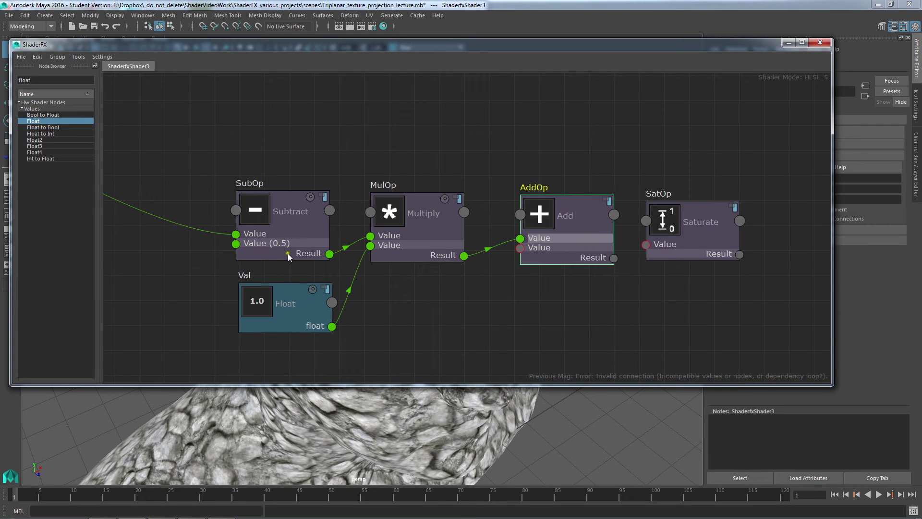
left_click(560, 247)
left_click_drag(558, 46, 447, 39)
left_click_drag(830, 202, 705, 198)
type("0.5")
key("Return")
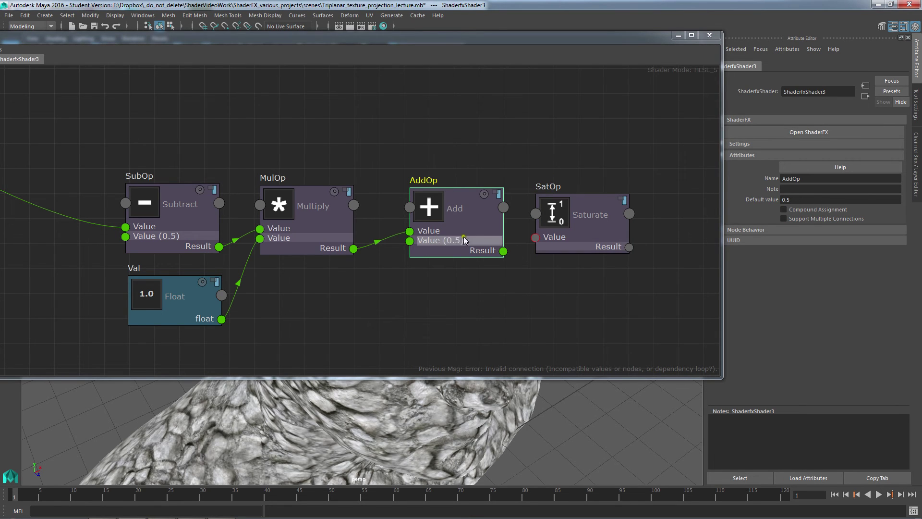
- Wire AddOp's Result into SatOp's Value and nudge the Float node into place beneath SubOp
left_click(556, 308)
left_click_drag(498, 250, 538, 236)
middle_click_drag(311, 299, 389, 305, "alt")
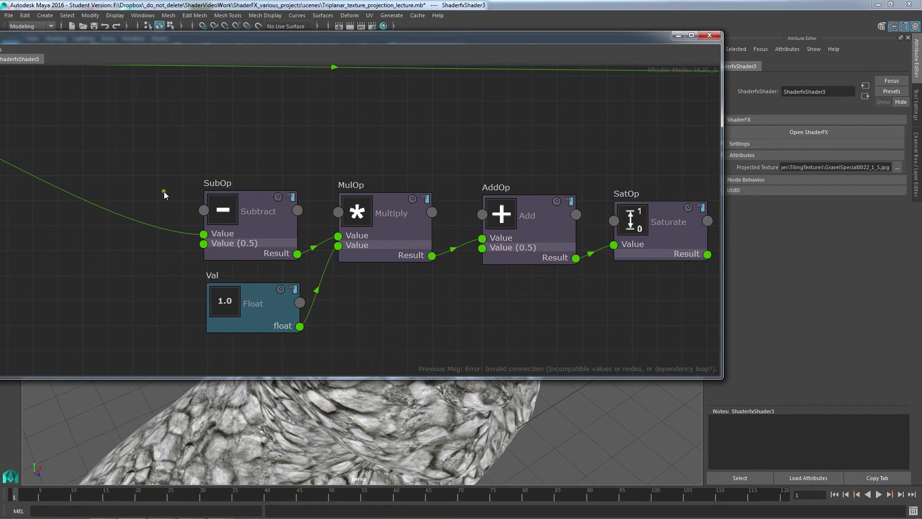
middle_click_drag(163, 192, 316, 235, "alt")
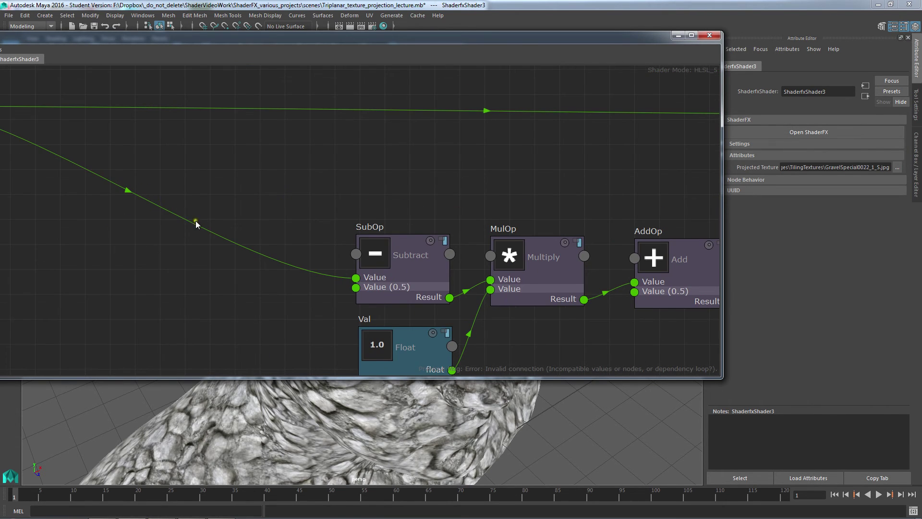
middle_click_drag(367, 273, 288, 220, "alt")
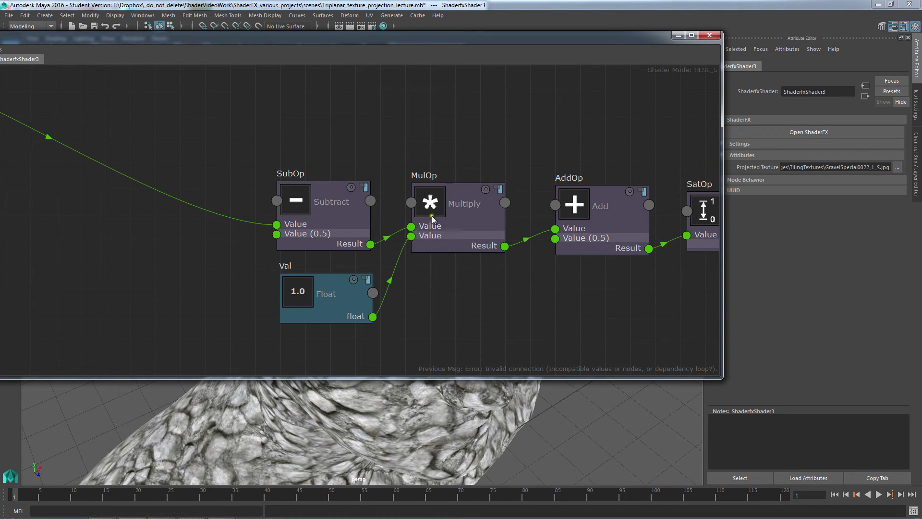
left_click(353, 304)
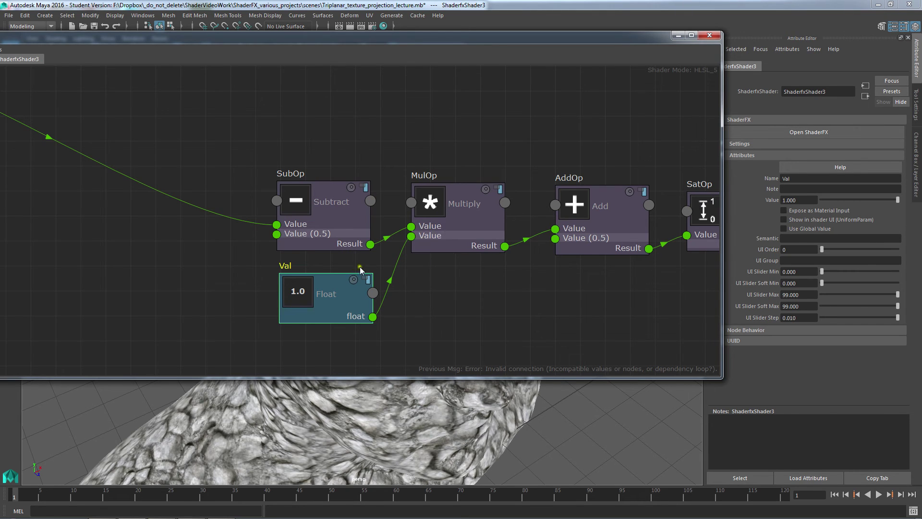
left_click_drag(330, 296, 326, 297)
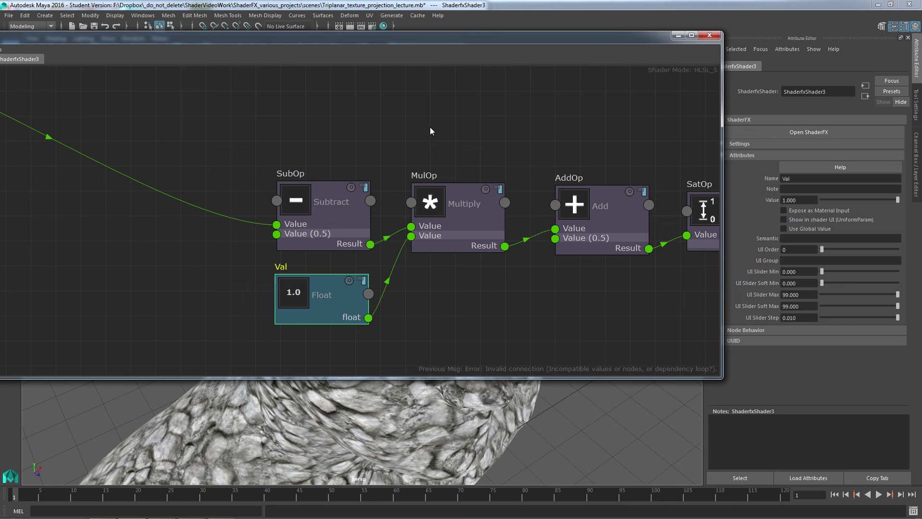
- Wire SatOp's Result into the Mix input of the last LerpOp, replacing the direct Y connection
scroll(484, 138, "down", 3)
middle_click_drag(619, 116, 418, 140, "alt")
middle_click_drag(595, 197, 547, 240, "alt")
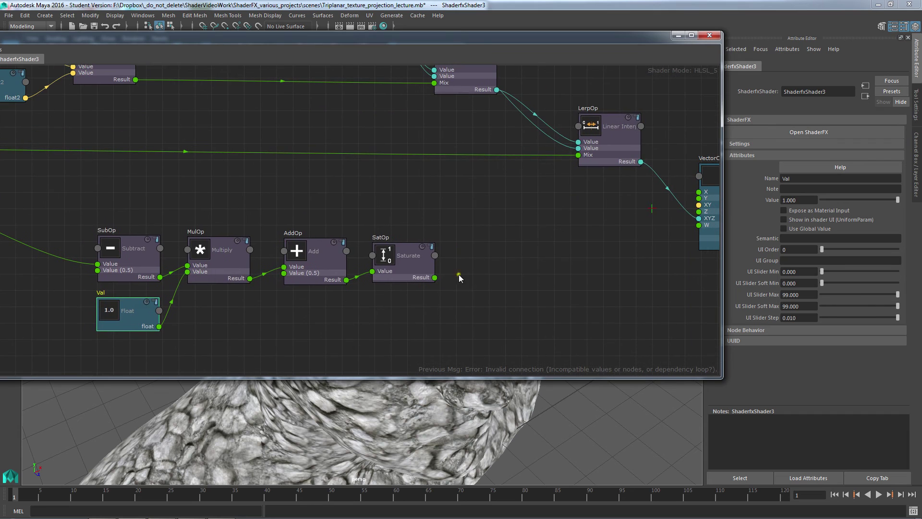
left_click_drag(435, 277, 579, 155)
left_click(544, 274)
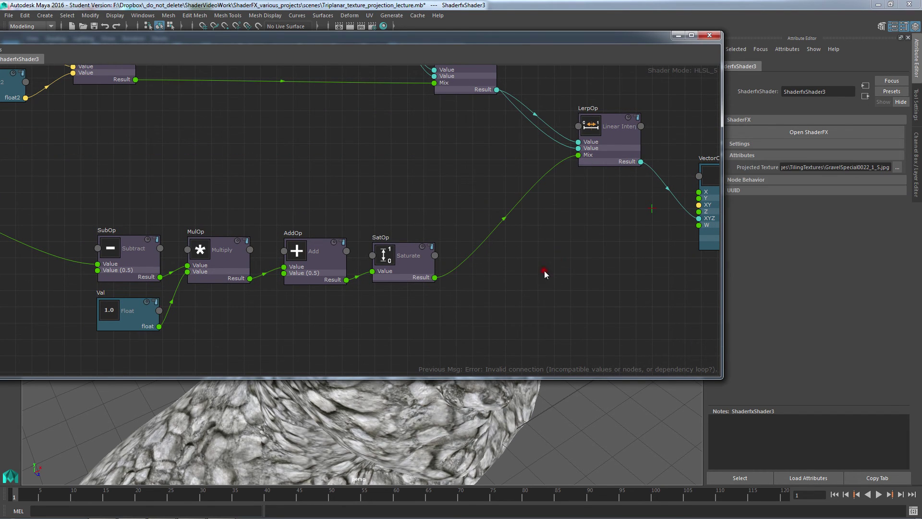
- Set the value of the Float node feeding MulOp to 50, with the head bust in view
left_click(134, 322)
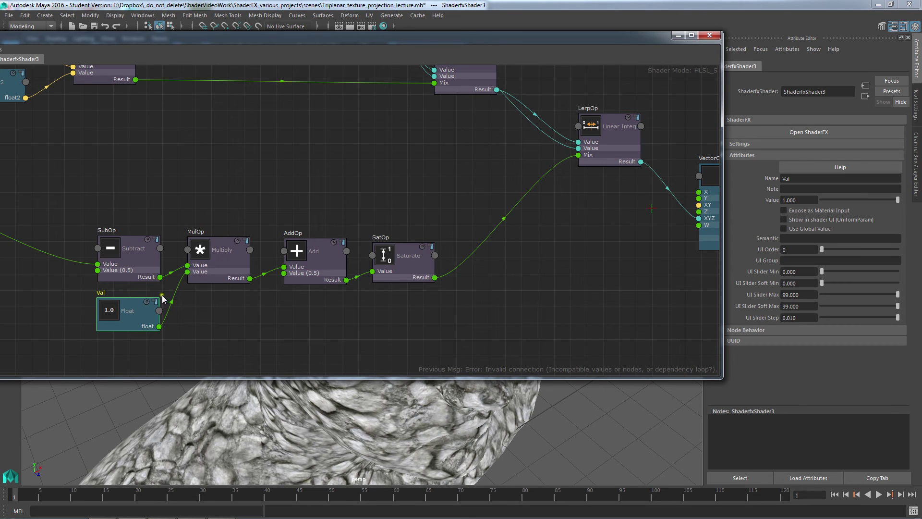
left_click(679, 38)
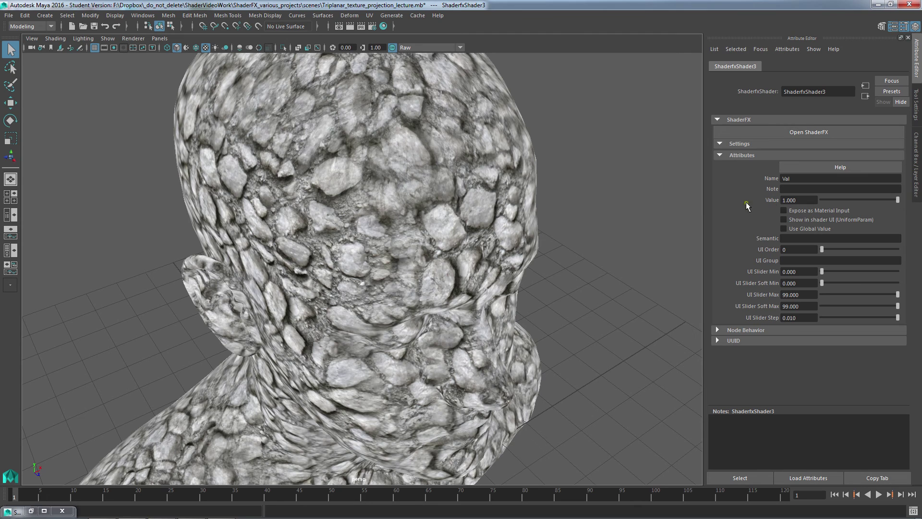
left_click_drag(783, 200, 797, 201)
left_click_drag(809, 202, 751, 199)
type("50")
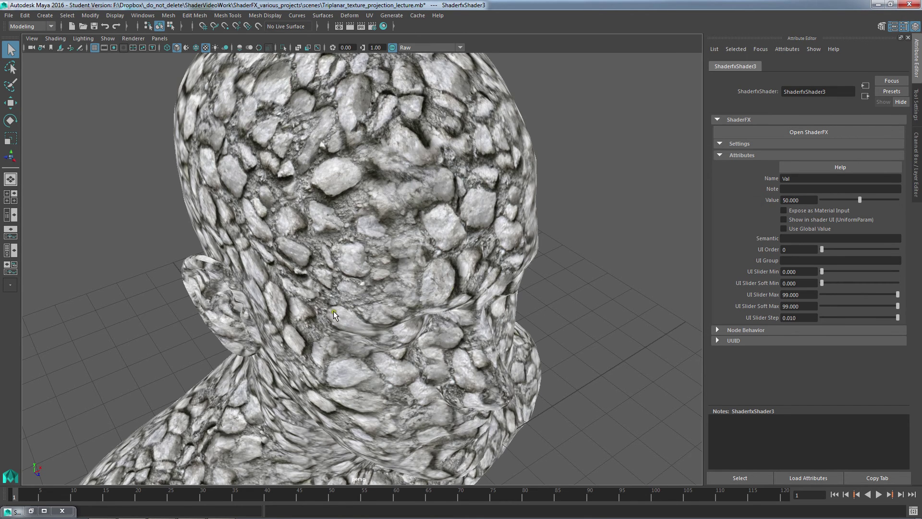
- Try a Float value of 1000 and examine the projection transitions on the back of the head up close
double_click(807, 201)
type("1000")
key("Return")
right_click_drag(318, 182, 437, 177, "alt")
left_click_drag(437, 177, 329, 203, "alt")
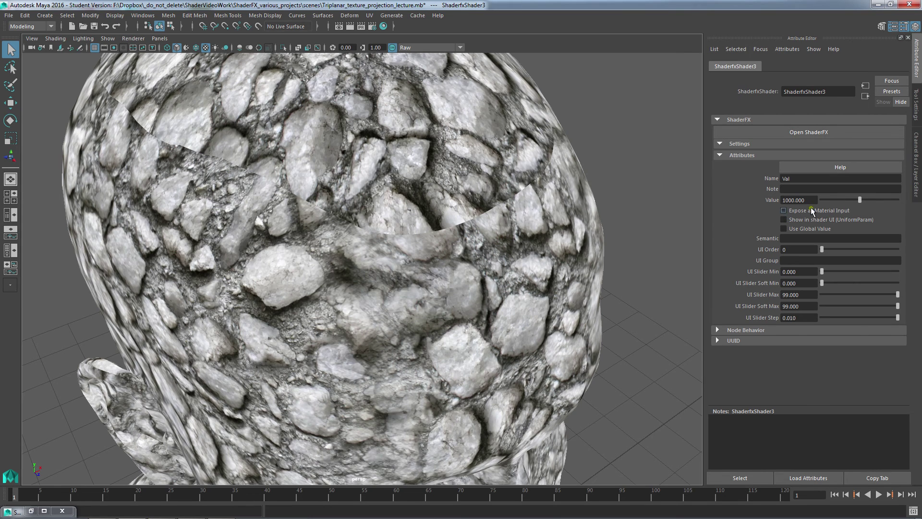
- Test a Float value of 1, then set the value to 10
left_click_drag(816, 200, 742, 198)
type("1")
key("Return")
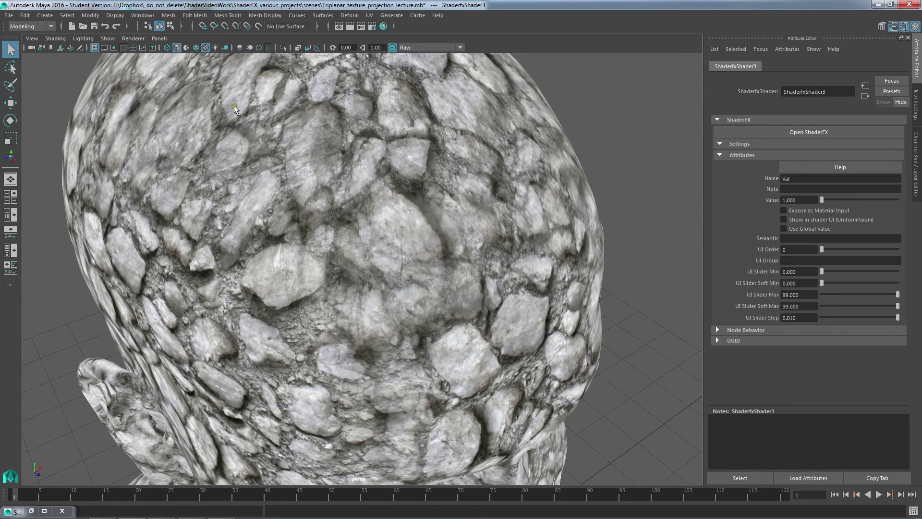
left_click_drag(802, 201, 784, 199)
type("10")
key("Return")
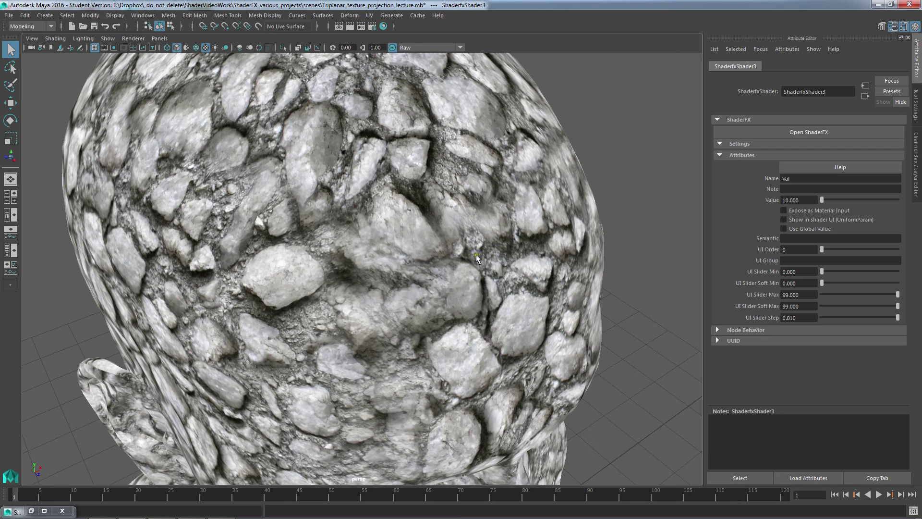
- Move the Float node clear of the chain and group SubOp, MulOp, AddOp and SatOp
left_click(40, 511)
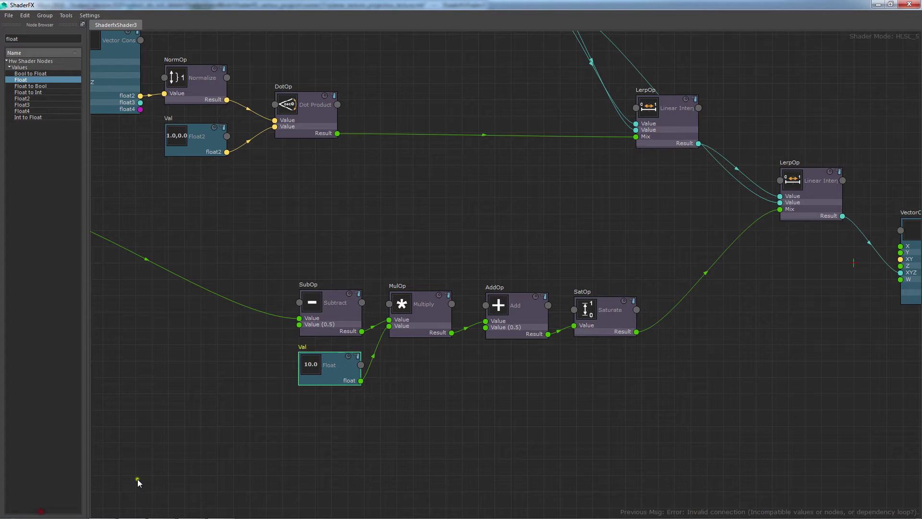
scroll(540, 378, "down", 1)
middle_click_drag(513, 381, 607, 363, "alt")
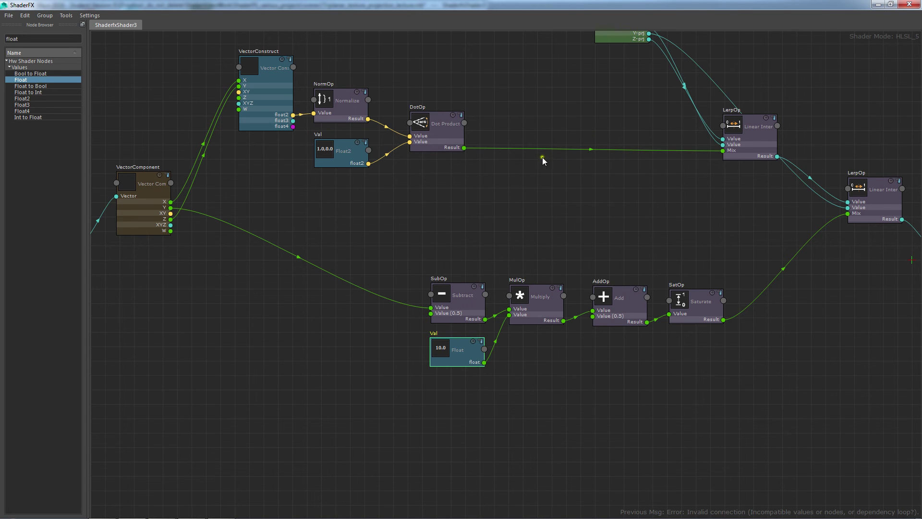
middle_click_drag(603, 357, 552, 310, "alt")
right_click_drag(454, 286, 575, 318, "alt")
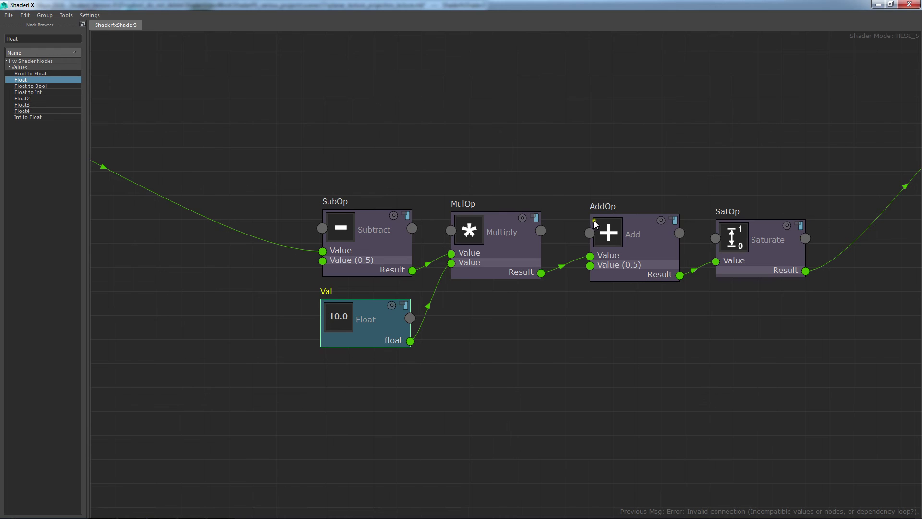
left_click_drag(396, 339, 170, 447)
left_click_drag(302, 127, 819, 306)
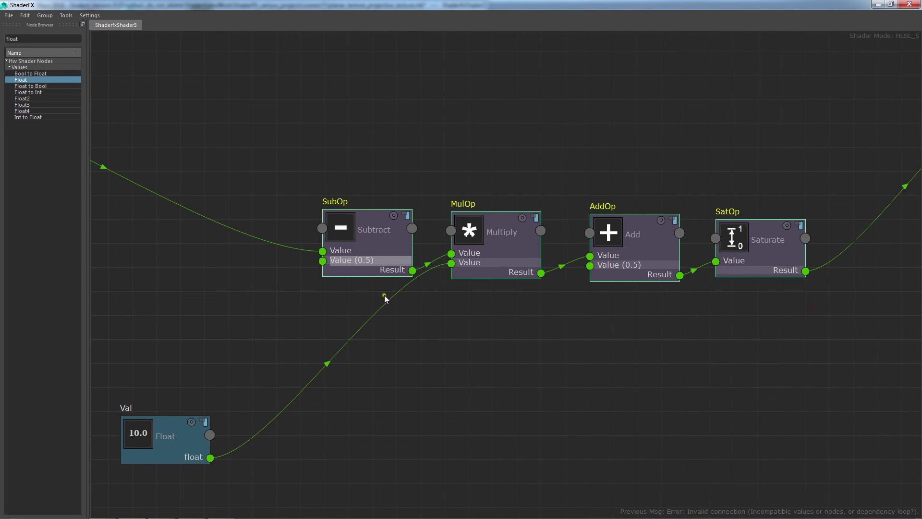
left_click(45, 16)
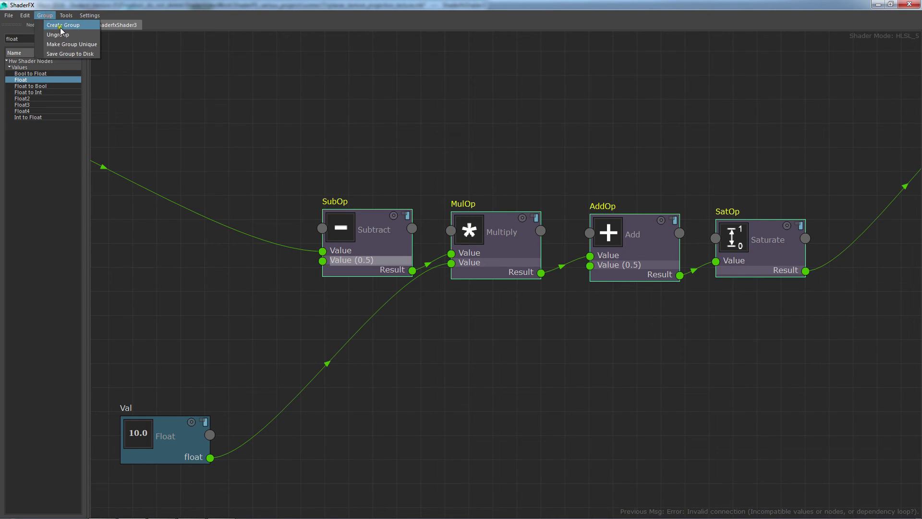
left_click(61, 25)
- Rename the new group node to Contrast
left_click_drag(730, 5, 446, 64)
double_click(812, 179)
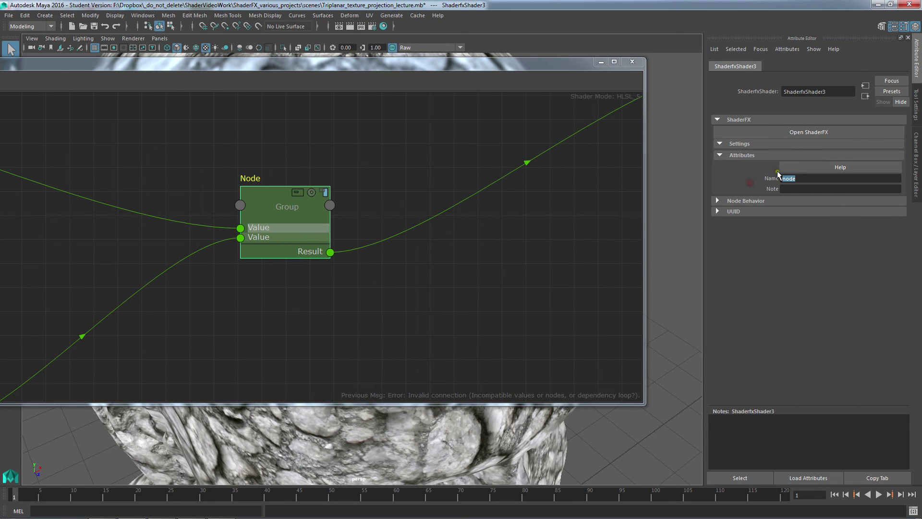
type("Contrast")
key("Return")
left_click(408, 289)
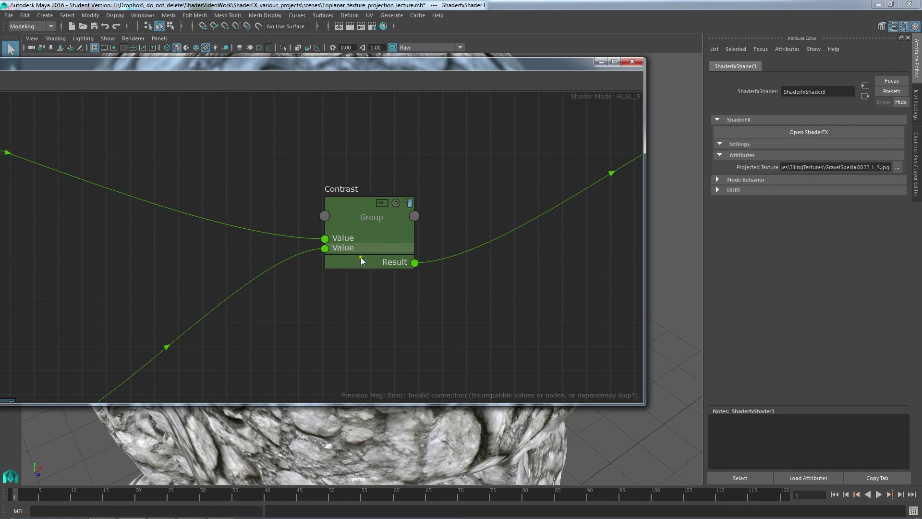
- Inside the Contrast group, label the second input socket Contrast_Factor and return to the main graph
left_click(382, 203)
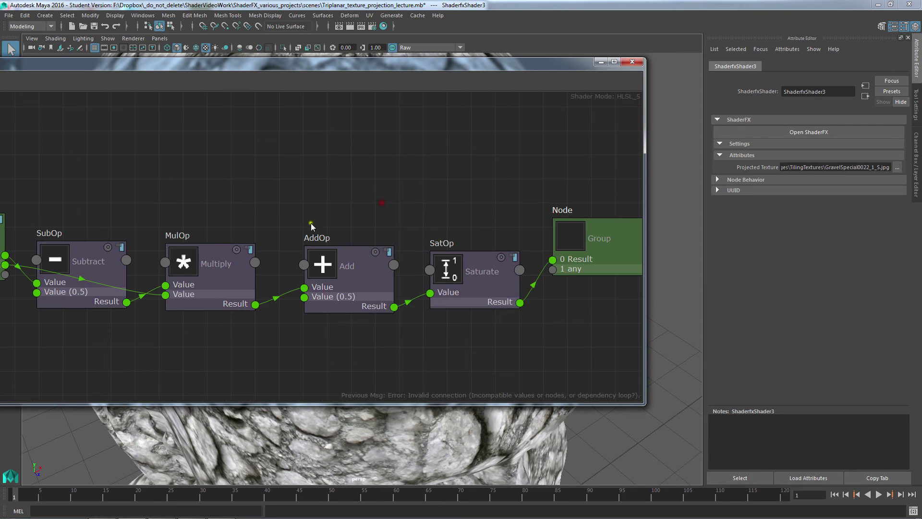
left_click_drag(265, 68, 330, 59)
left_click(134, 261)
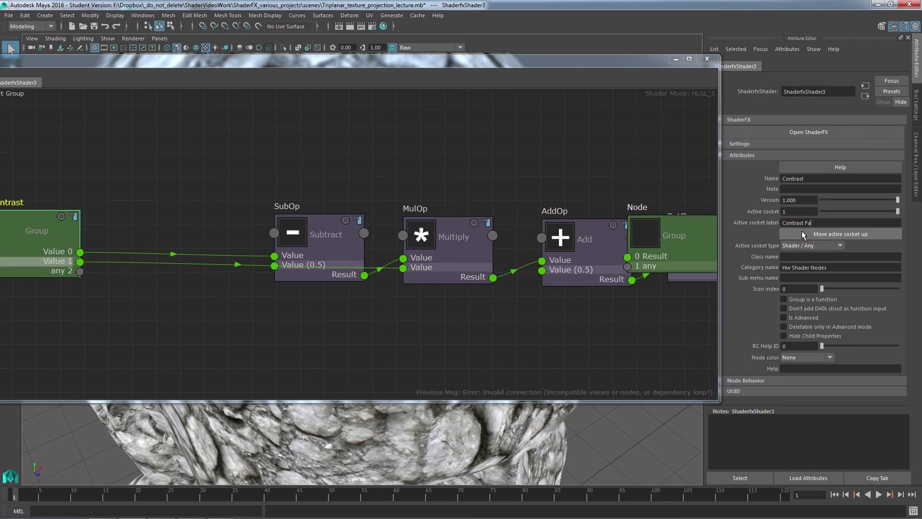
key("Return")
left_click(16, 91)
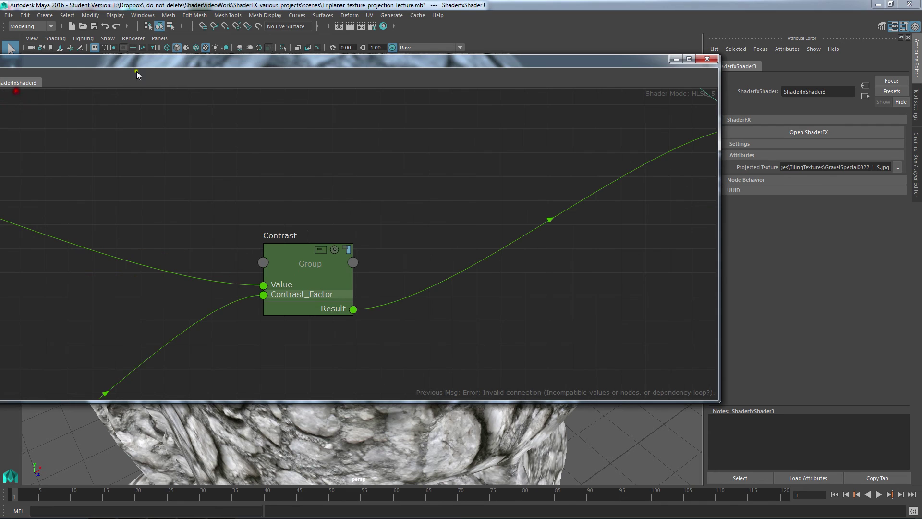
- Move the Float node close to the Contrast group, just below its inputs
middle_click_drag(225, 235, 350, 164)
scroll(322, 163, "down", 3)
left_click_drag(109, 335, 221, 251)
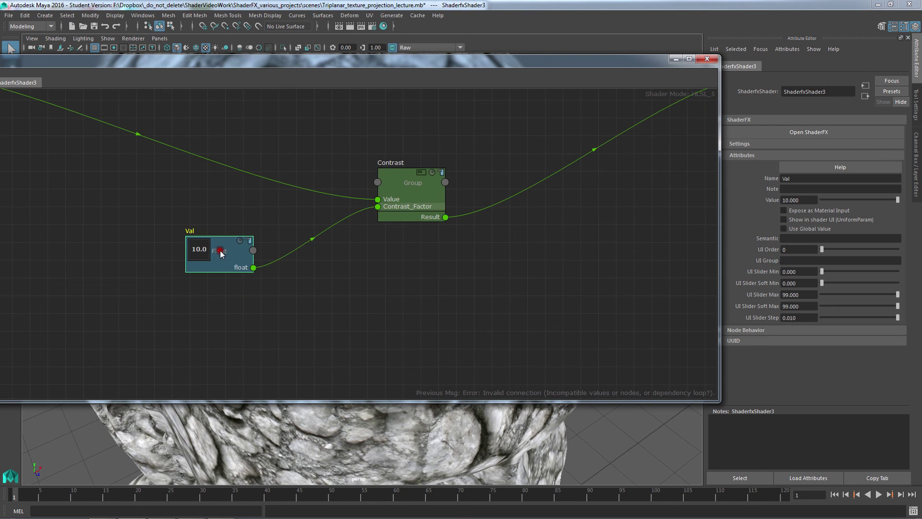
- Duplicate the Contrast group and insert it between DotOp's Result and the first LerpOp's Mix, with the Float node feeding its Contrast_Factor
middle_click_drag(428, 253, 433, 370)
left_click(415, 311)
key("ctrl+d")
left_click_drag(120, 170, 381, 165)
left_click_drag(277, 114, 348, 165)
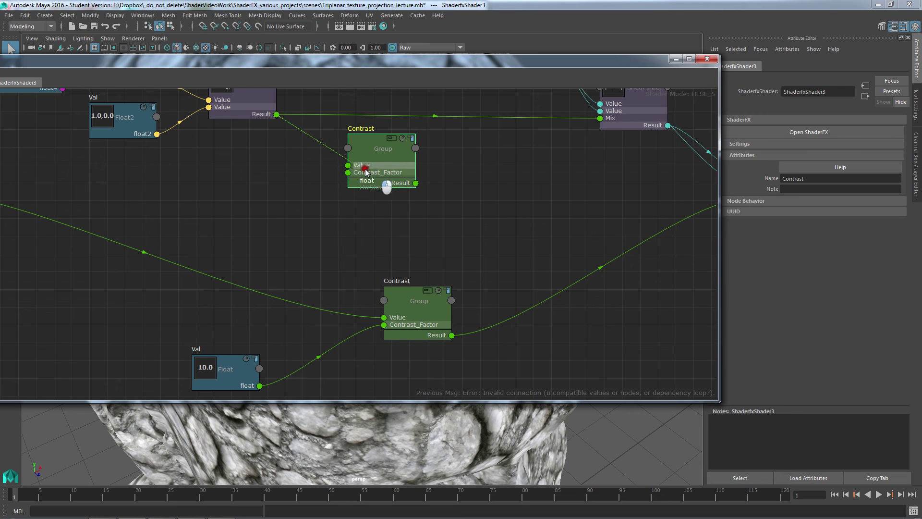
left_click_drag(257, 383, 348, 172)
left_click_drag(416, 183, 601, 118)
- Arrange the two Contrast groups one above the other, with the shared Float node below and before them
left_click_drag(218, 379, 254, 218)
left_click_drag(385, 172, 408, 148)
left_click_drag(411, 301, 398, 211)
left_click_drag(276, 208, 254, 270)
scroll(245, 269, "down", 3)
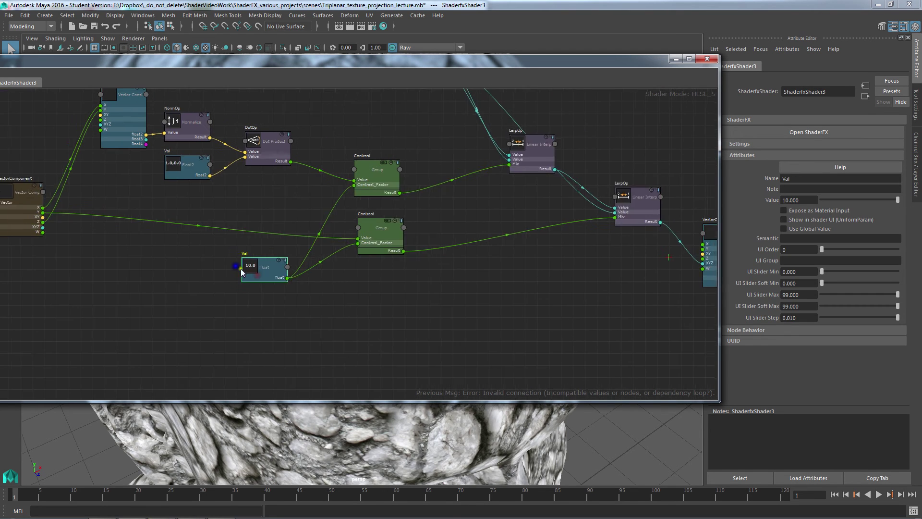
middle_click_drag(241, 269, 277, 290, "alt")
left_click_drag(409, 253, 404, 242)
left_click_drag(417, 194, 417, 176)
- Move the node graph out of the way and examine the blended projections around the bust's head and neck
left_click_drag(397, 70, 676, 138)
left_click_drag(346, 134, 199, 91)
left_click(445, 306)
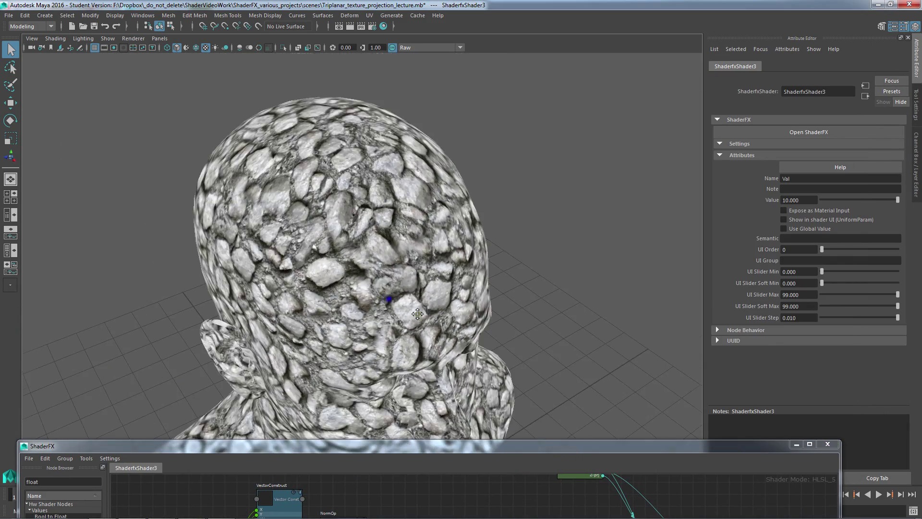
middle_click_drag(418, 314, 419, 129, "alt")
left_click_drag(293, 221, 352, 175, "alt")
right_click_drag(352, 175, 616, 345, "alt")
middle_click_drag(615, 345, 543, 159, "alt")
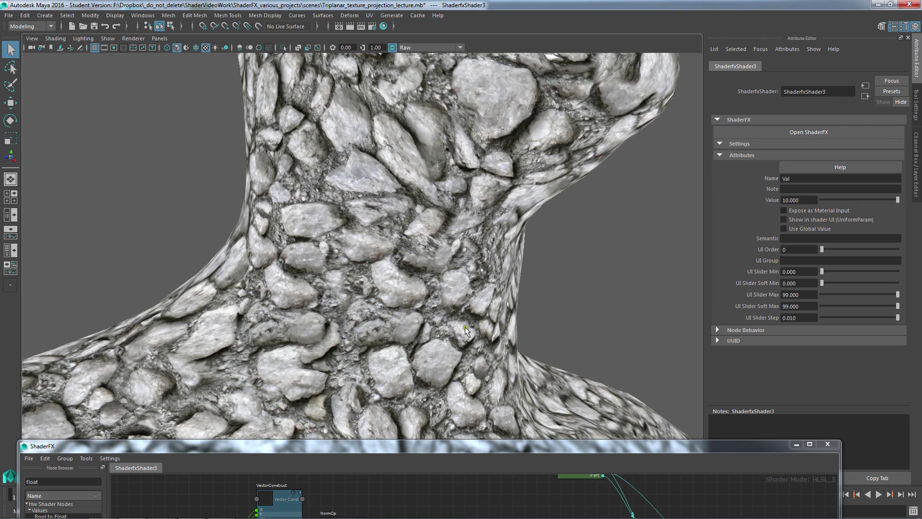
- Test a Float value of 1000 while examining the projection seams on the neck, then set the value back to 10
left_click_drag(814, 200, 724, 200)
type("1000")
key("Return")
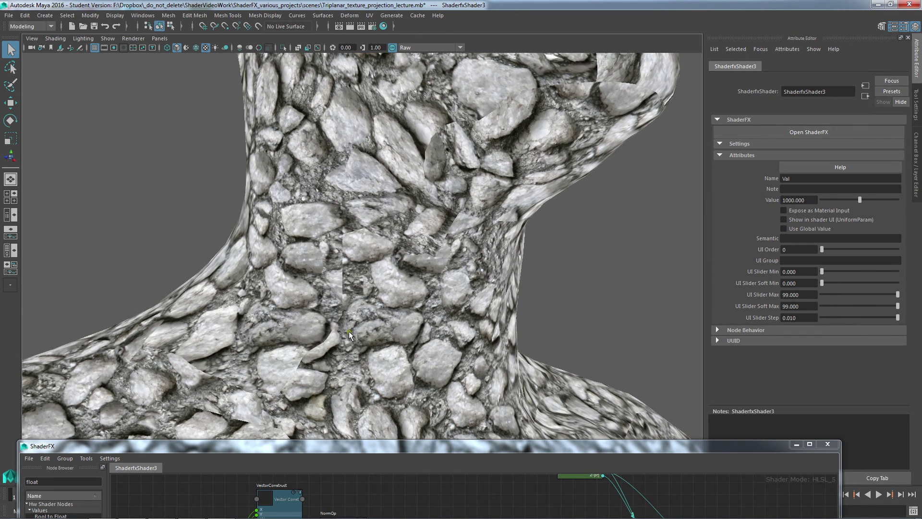
scroll(190, 263, "up", 5)
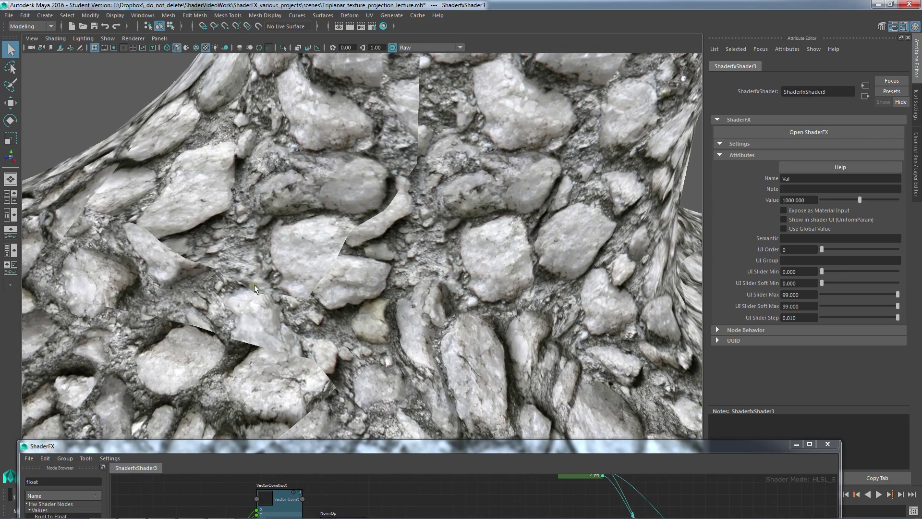
scroll(401, 186, "down", 3)
left_click_drag(443, 101, 395, 148, "alt")
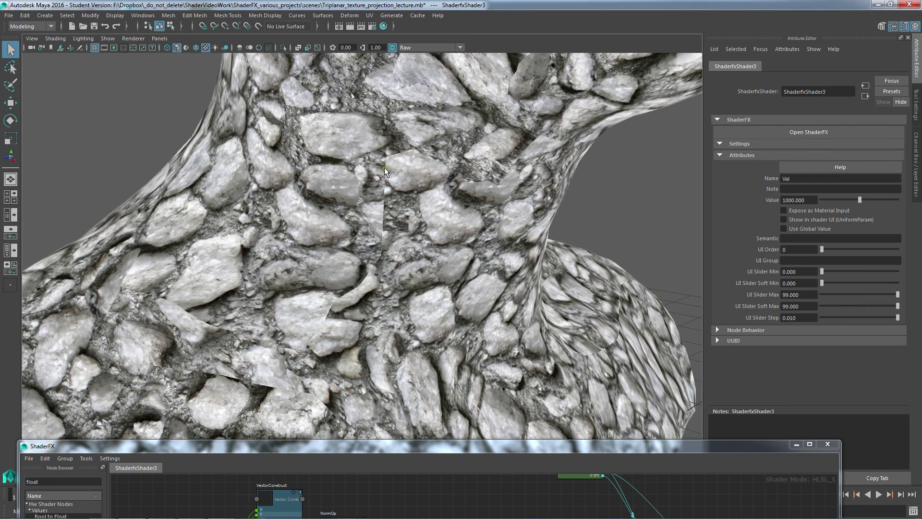
left_click_drag(814, 200, 760, 202)
type("10")
key("Return")
- Expose the Float node feeding both Contrast groups as a material input
double_click(525, 449)
left_click(529, 445)
middle_click_drag(705, 384, 521, 331, "alt")
left_click_drag(666, 5, 441, 66)
middle_click_drag(554, 274, 464, 298, "alt")
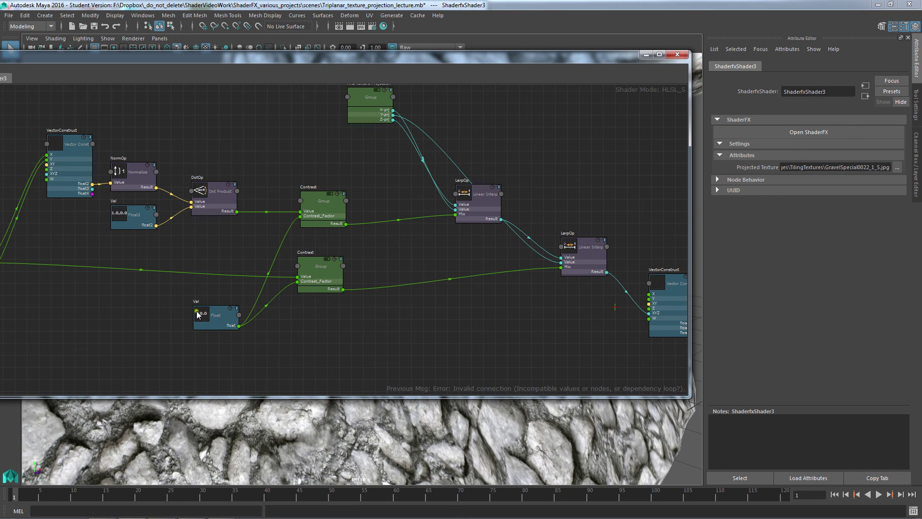
left_click(217, 321)
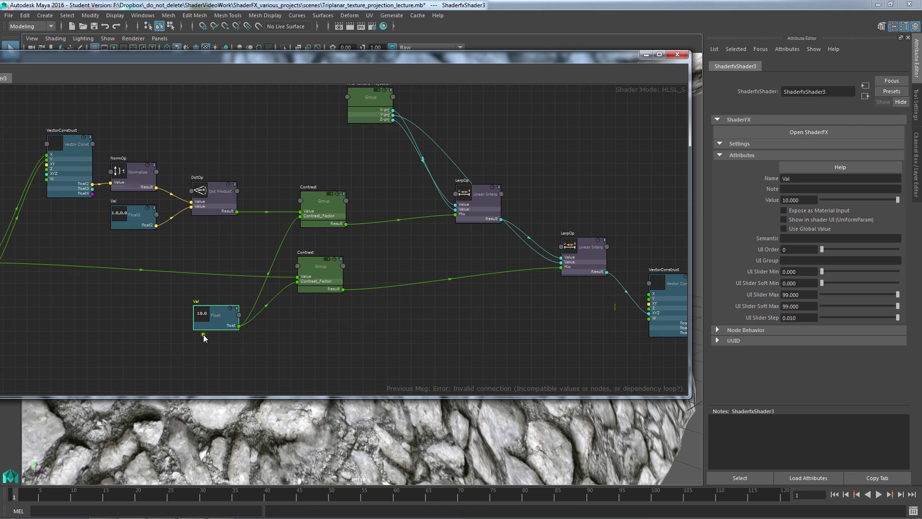
left_click(820, 210)
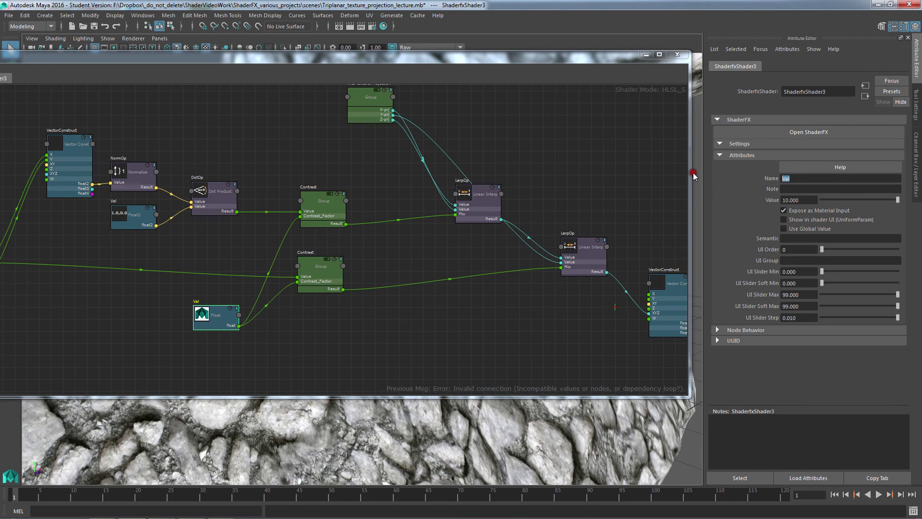
- Rename the exposed contrast Float node to Transition_Sharpness
type("Contras")
key("BackSpace")
key("BackSpace")
key("BackSpace")
key("BackSpace")
key("BackSpace")
key("BackSpace")
key("BackSpace")
key("BackSpace")
type("Transition_Sharpness")
key("Return")
- Inside the XYZ Texture Projection group, expose the Float node that multiplies the vertex world position as a material input
middle_click_drag(419, 105, 474, 172)
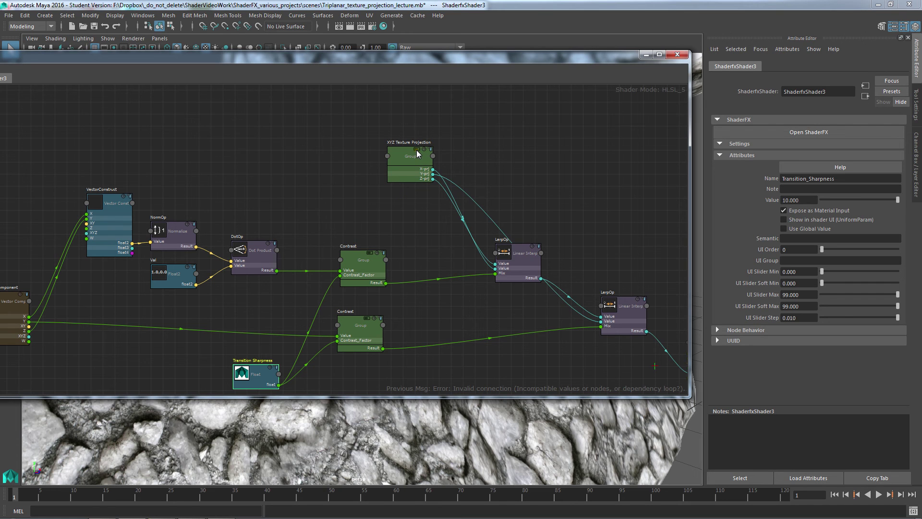
scroll(406, 149, "up", 4)
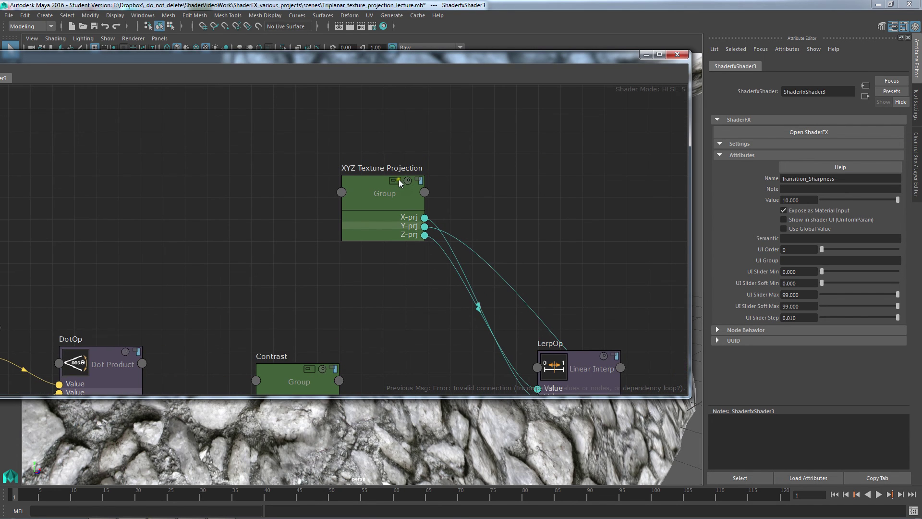
left_click(395, 180)
middle_click_drag(171, 313, 469, 342)
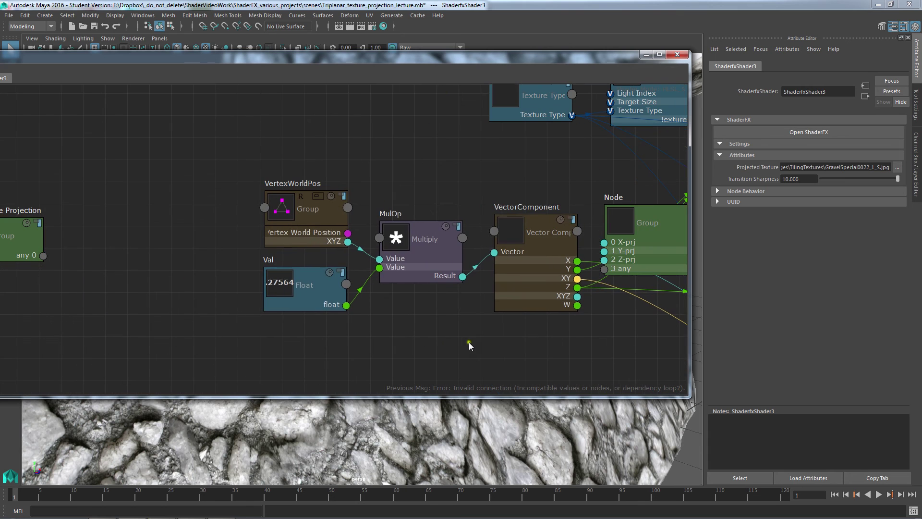
left_click(322, 303)
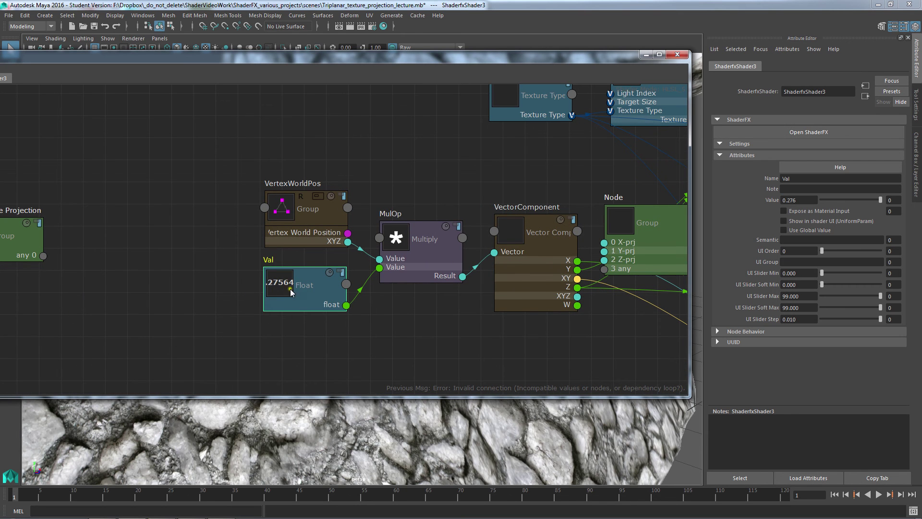
scroll(313, 294, "down", 3)
scroll(391, 289, "up", 5)
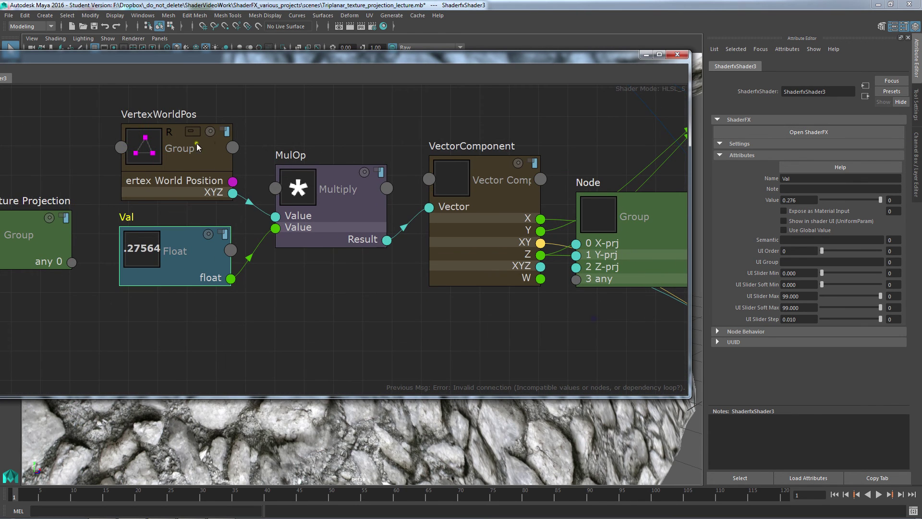
left_click(180, 262)
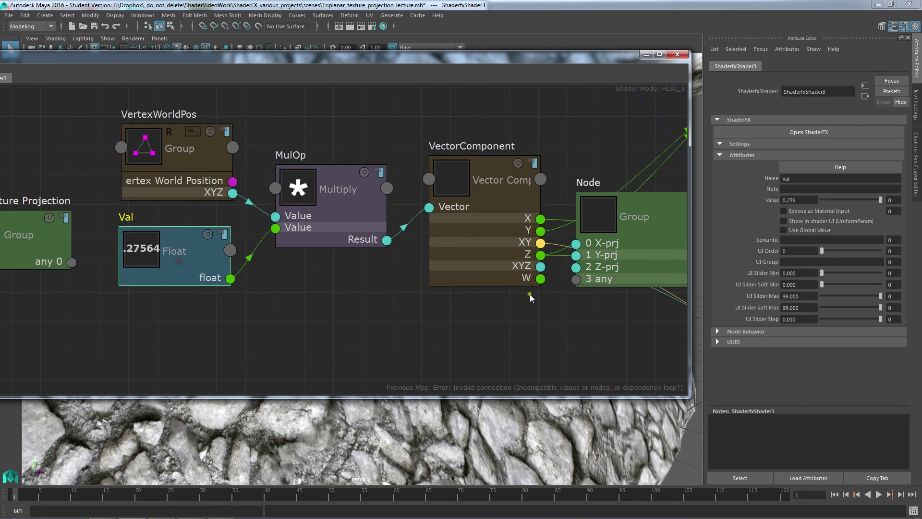
left_click(840, 211)
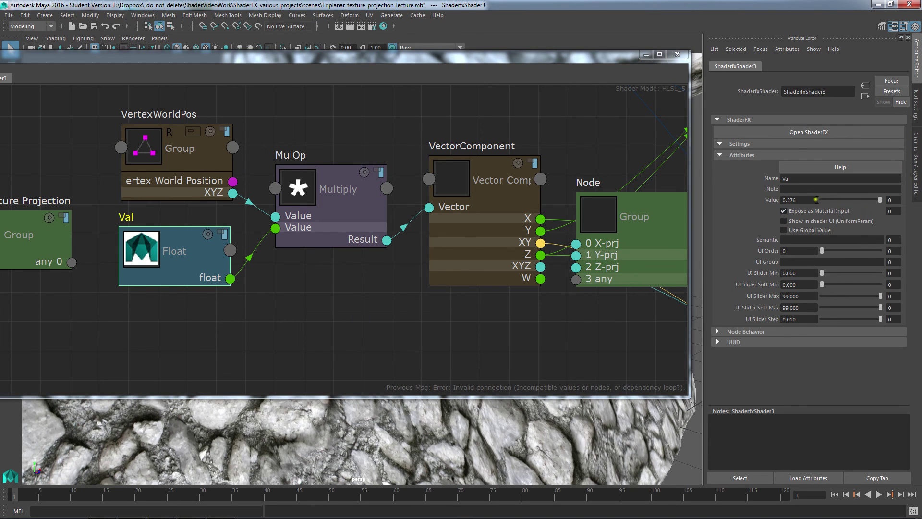
- Rename the exposed Float node in the XYZ Texture Projection group to Texture_Tiling
type("Texture_Tiling")
key("Return")
right_click(411, 140)
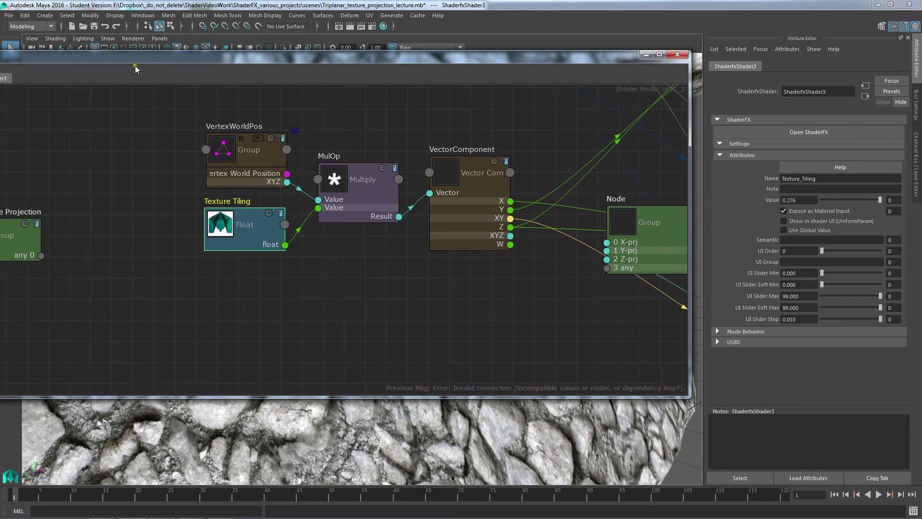
- Leave the XYZ Texture Projection group for the top-level graph and move the ShaderFX window off the bust
left_click_drag(151, 54, 249, 55)
left_click(85, 91)
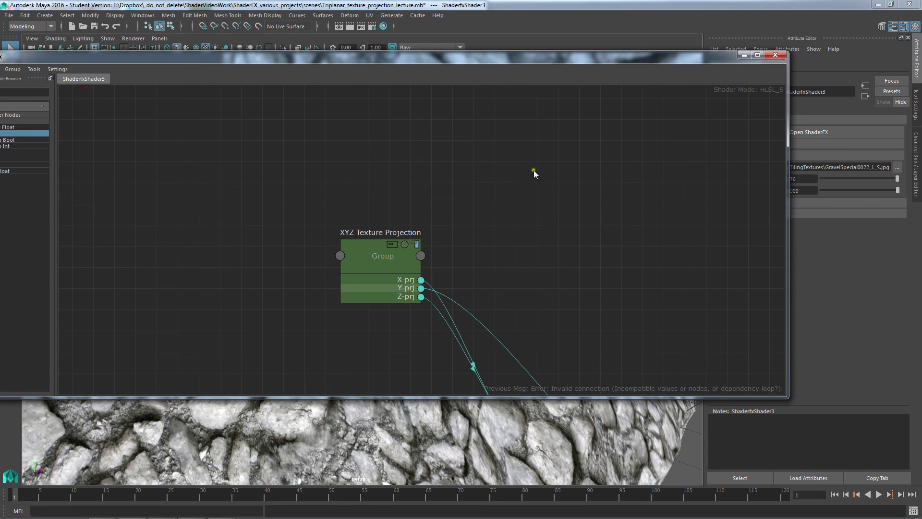
left_click_drag(680, 57, 526, 59)
scroll(427, 272, "down", 5)
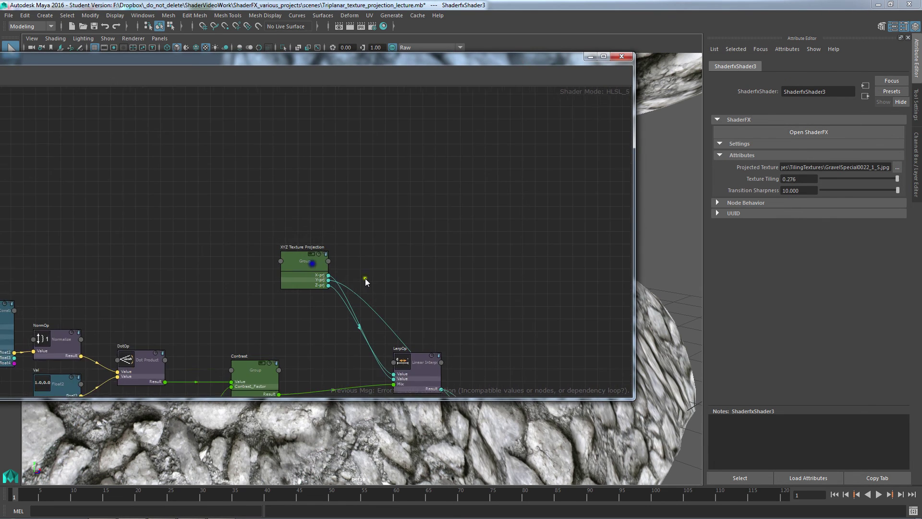
middle_click_drag(407, 317, 384, 236, "alt")
left_click_drag(560, 59, 618, 355)
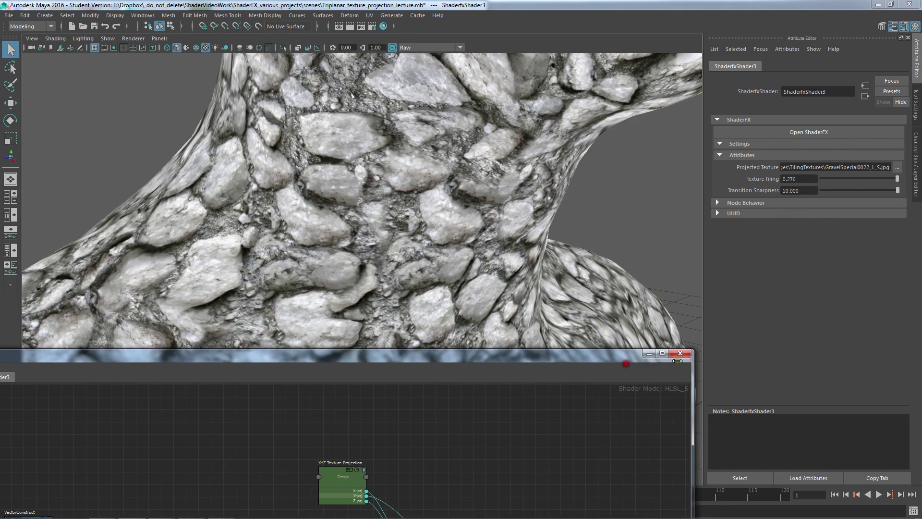
- Examine the stone projection on the head and shoulders alongside the top-level shader graph
right_click_drag(674, 206, 496, 206, "alt")
right_click_drag(595, 207, 476, 211, "alt")
middle_click_drag(431, 266, 406, 284, "alt")
left_click_drag(570, 243, 541, 212, "alt")
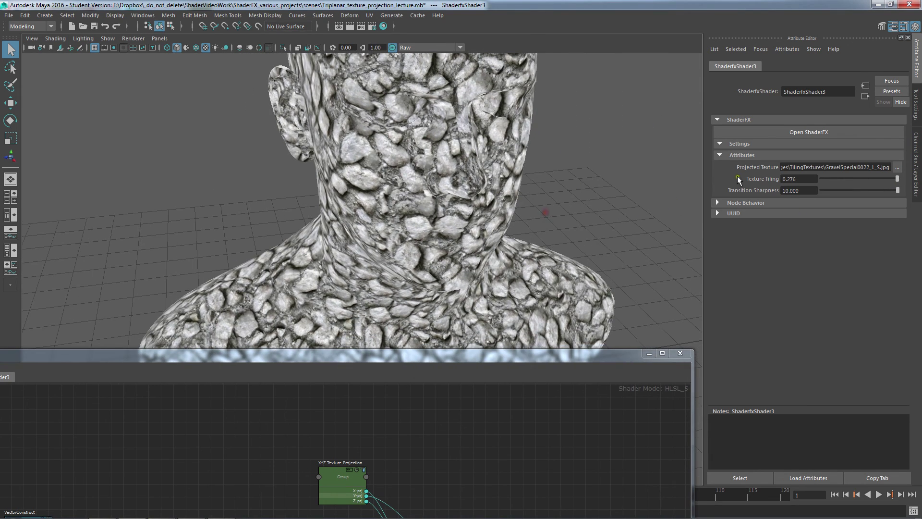
left_click_drag(644, 354, 691, 294)
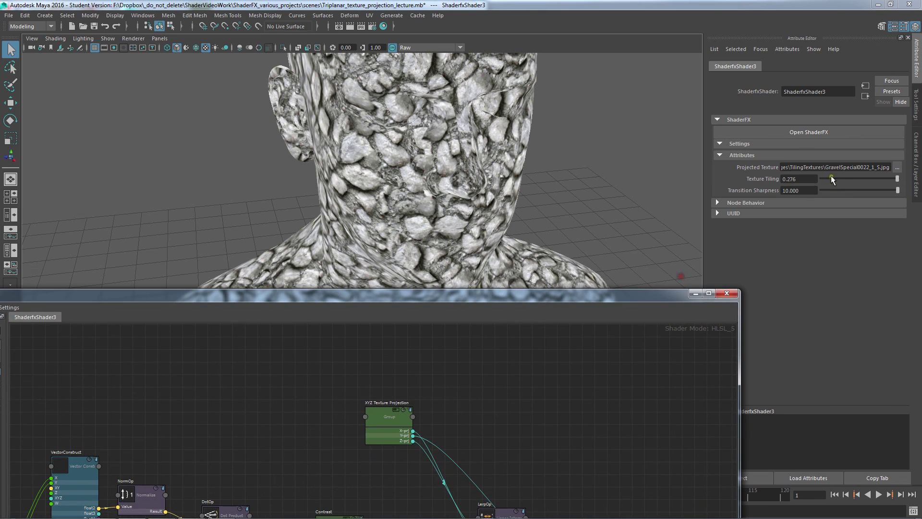
middle_click_drag(401, 469, 451, 336, "alt")
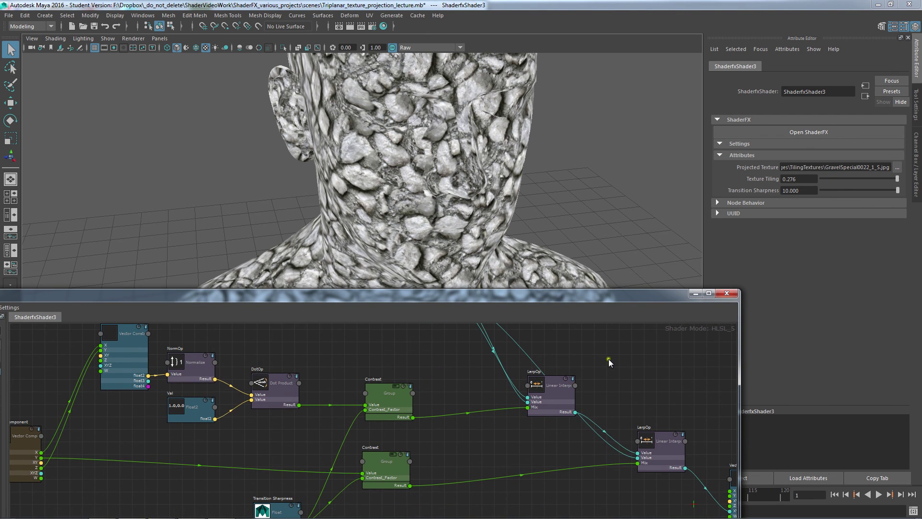
middle_click_drag(609, 359, 545, 411, "alt")
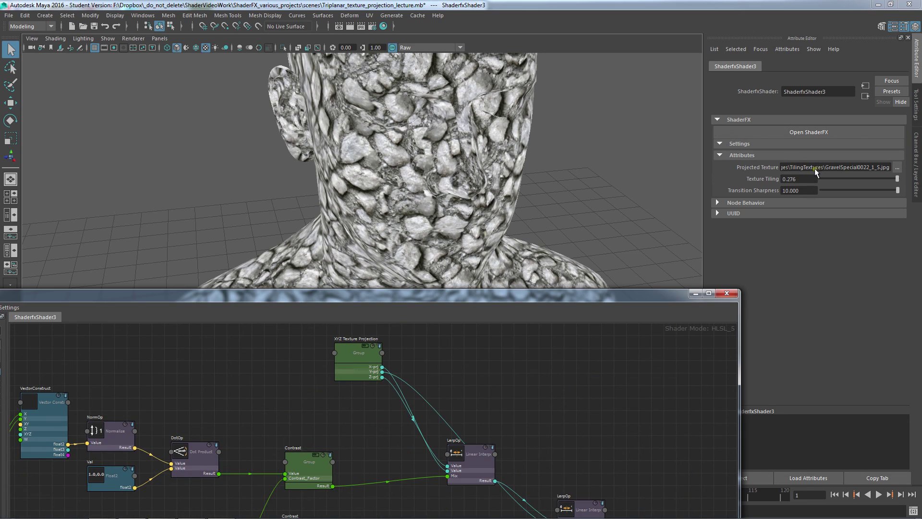
- Minimize ShaderFX and load Ivy0021_1_S.jpg from sourceimages\TilingTextures as the Projected Texture
left_click(695, 293)
right_click_drag(539, 198, 560, 292, "alt")
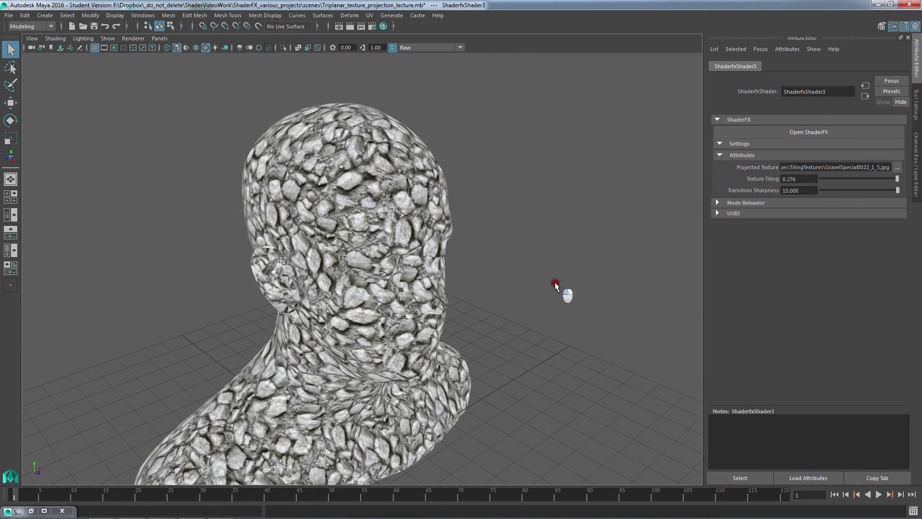
left_click(897, 167)
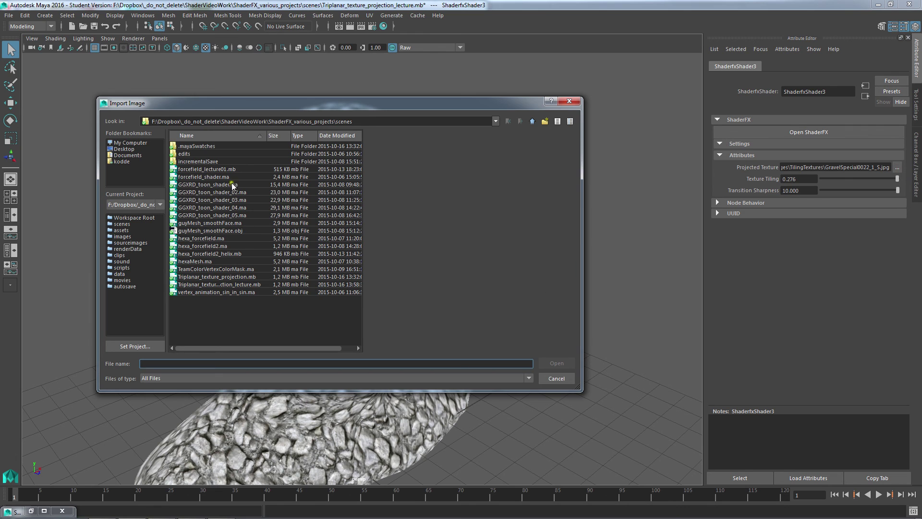
left_click(134, 243)
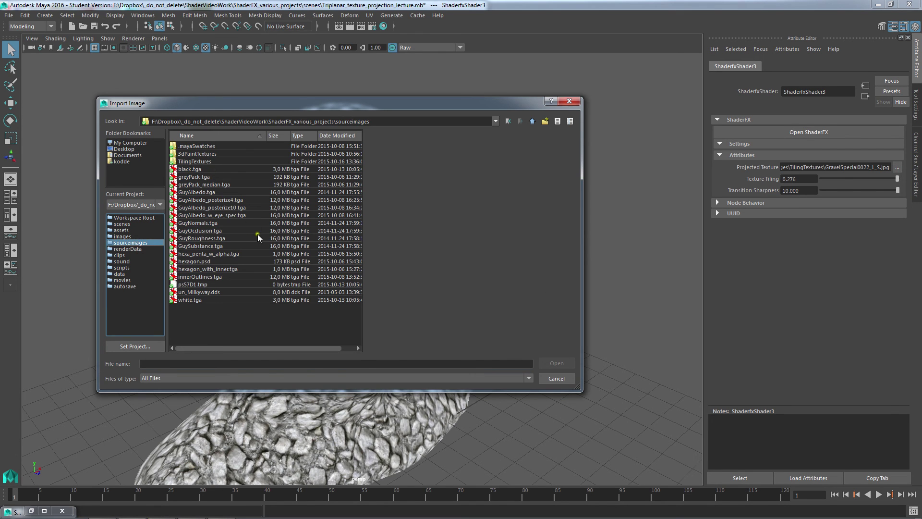
double_click(202, 162)
double_click(208, 161)
- Set the material's Texture Tiling to 5 and reduce it to about 0.705
middle_click_drag(346, 317, 407, 216, "alt")
left_click_drag(407, 218, 473, 235, "alt")
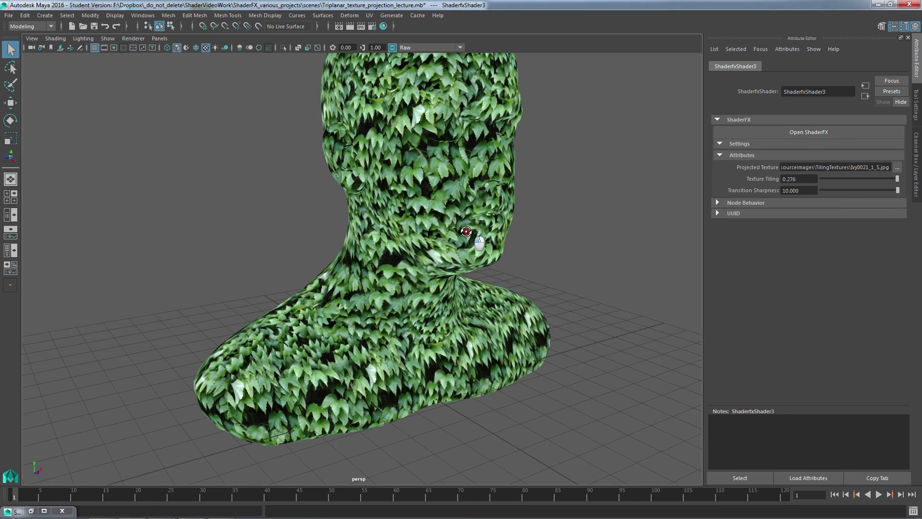
mouse_move(897, 178)
left_mouse_down()
mouse_move(838, 179)
mouse_move(898, 181)
left_mouse_up()
double_click(812, 178)
type("5")
key("Return")
left_click_drag(861, 185, 840, 181)
left_click_drag(832, 182, 827, 182)
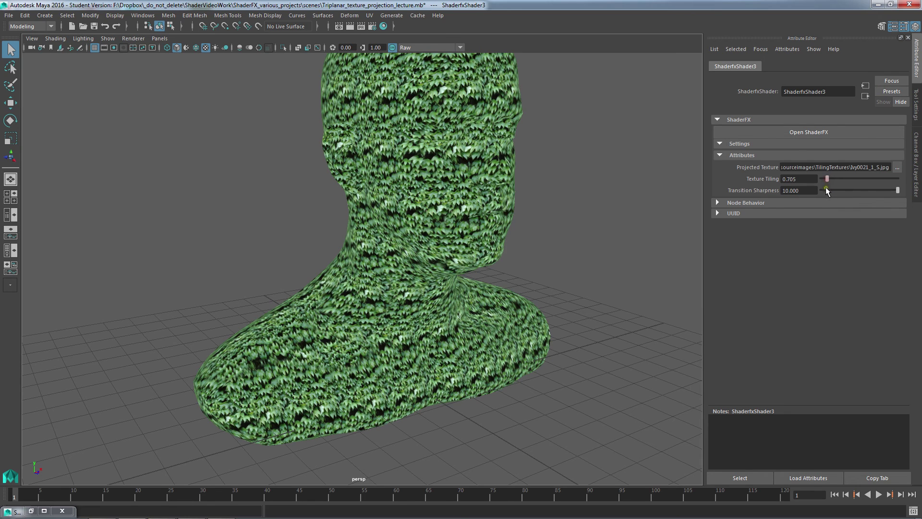
- Lower the Transition Sharpness to about 6.731 and inspect the leaf blending around the neck and shoulder up close
mouse_move(891, 193)
left_mouse_down()
mouse_move(819, 192)
mouse_move(873, 192)
left_mouse_up()
scroll(402, 264, "up", 8)
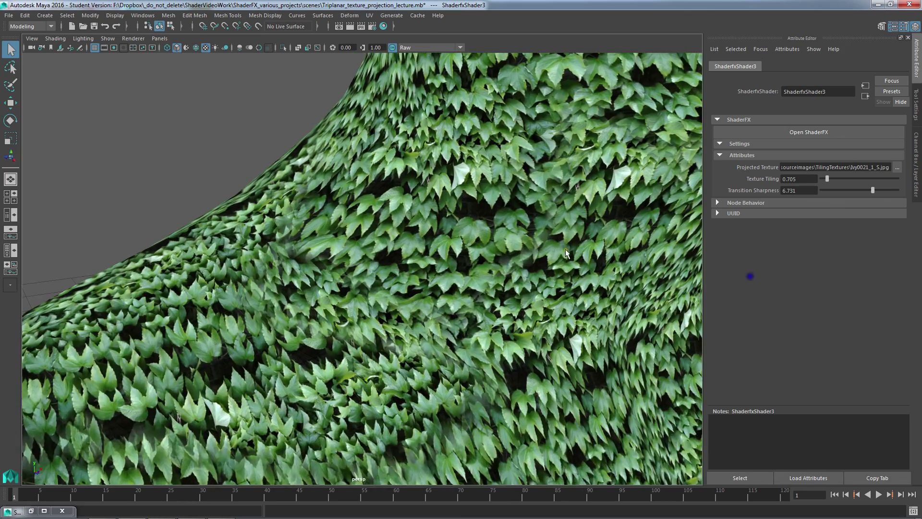
left_click_drag(566, 253, 418, 235, "alt")
right_click_drag(412, 231, 476, 264, "alt")
right_click_drag(395, 221, 590, 238, "alt")
left_click_drag(586, 211, 446, 158, "alt")
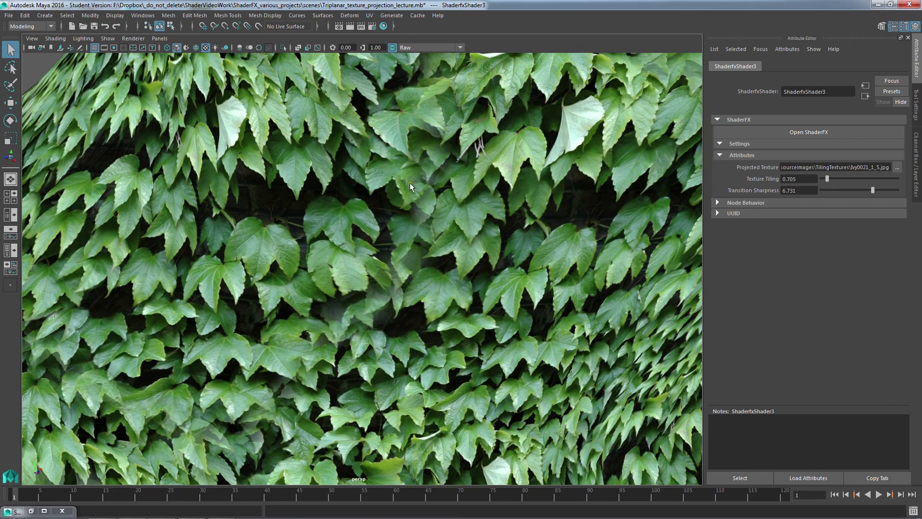
- Set the Transition Sharpness to 20
left_click_drag(873, 190, 915, 192)
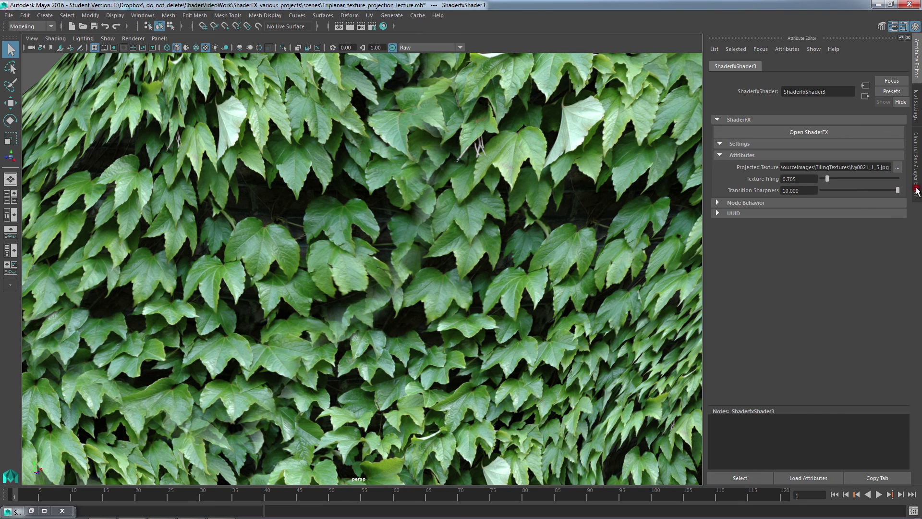
left_click(813, 190)
double_click(813, 191)
type("20")
key("Return")
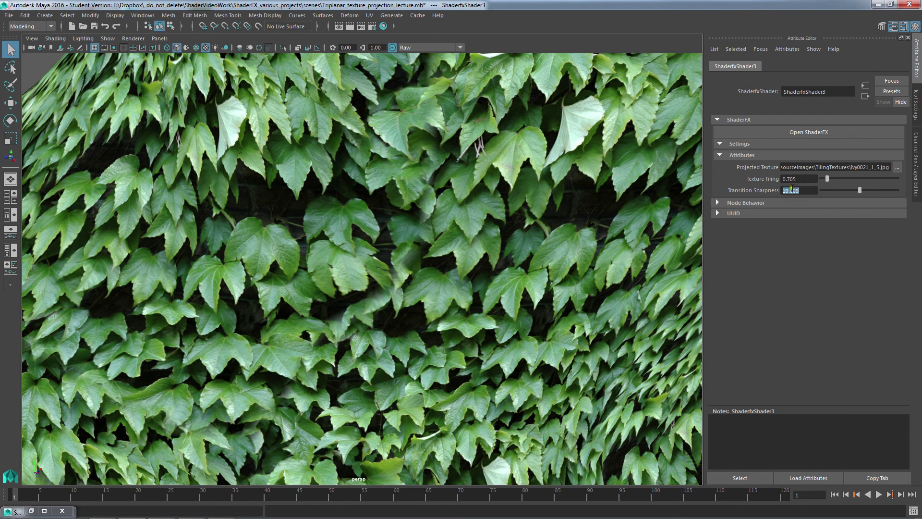
- Set the Texture Tiling to 0.3
right_click_drag(582, 202, 834, 264, "alt")
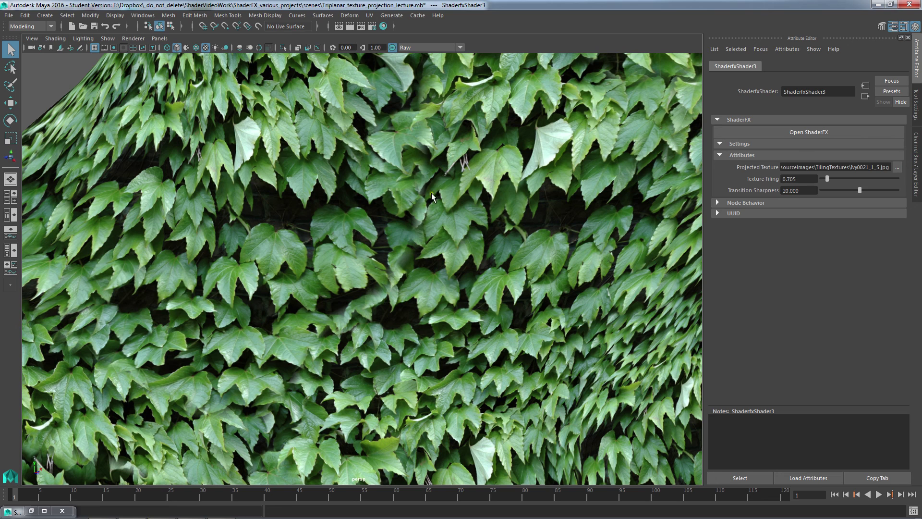
double_click(789, 179)
type("0.3")
key("Return")
- Examine the ivy projection over the whole bust from several angles and distances
right_click_drag(586, 193, 210, 143, "alt")
left_click_drag(503, 234, 483, 236, "alt")
right_click_drag(484, 235, 259, 199, "alt")
middle_click_drag(321, 196, 325, 258, "alt")
left_click_drag(386, 192, 381, 208, "alt")
left_click_drag(366, 60, 370, 105, "alt")
left_click_drag(387, 198, 465, 193, "alt")
middle_click_drag(465, 193, 450, 216, "alt")
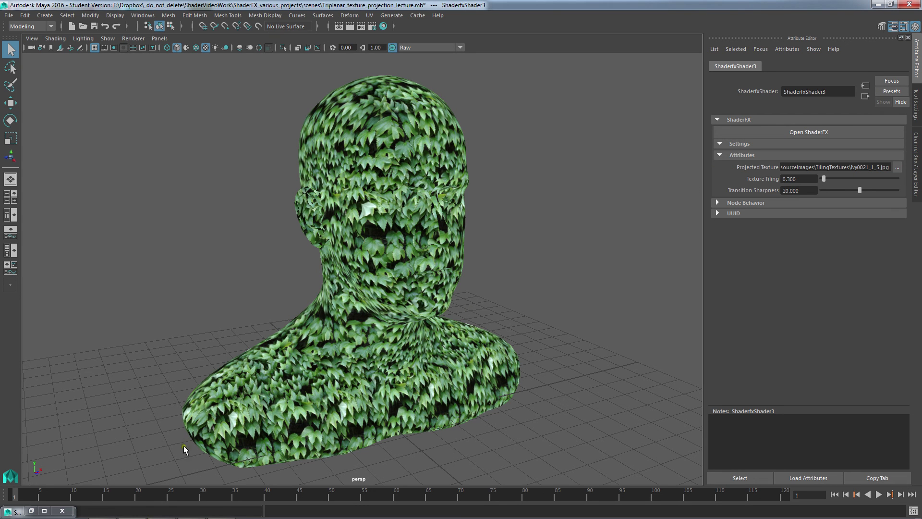
- Switch to IrfanView to view the UV-unwrapped LerpOp.png, and return to the ShaderFX graph
left_click(191, 513)
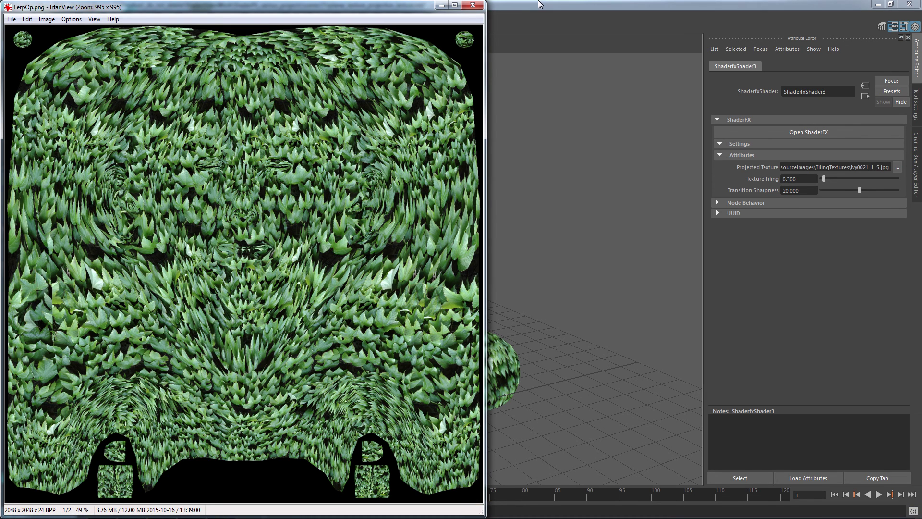
left_click(528, 13)
left_click(44, 511)
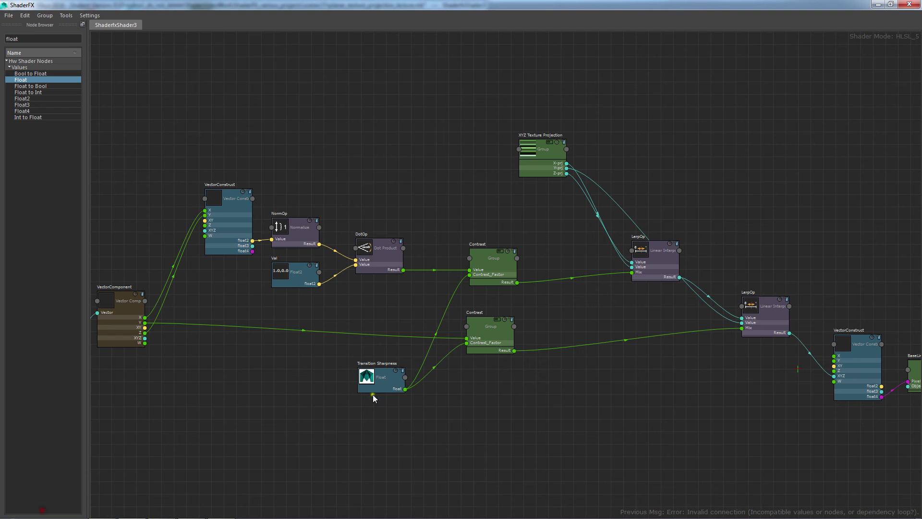
- Review the node graph from the VectorConstruct and Contrast groups through to the final LerpOp and BaseLine nodes
scroll(520, 229, "down", 1)
middle_click_drag(642, 270, 423, 193)
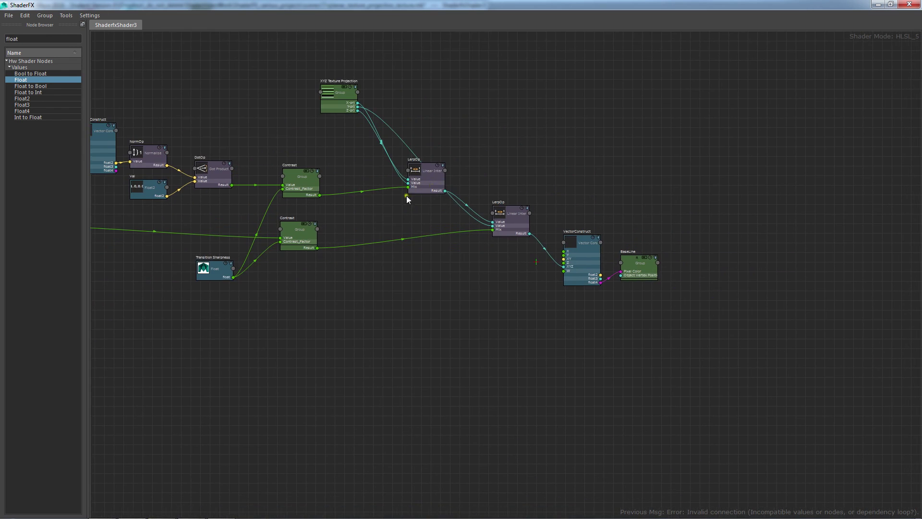
scroll(399, 231, "up", 3)
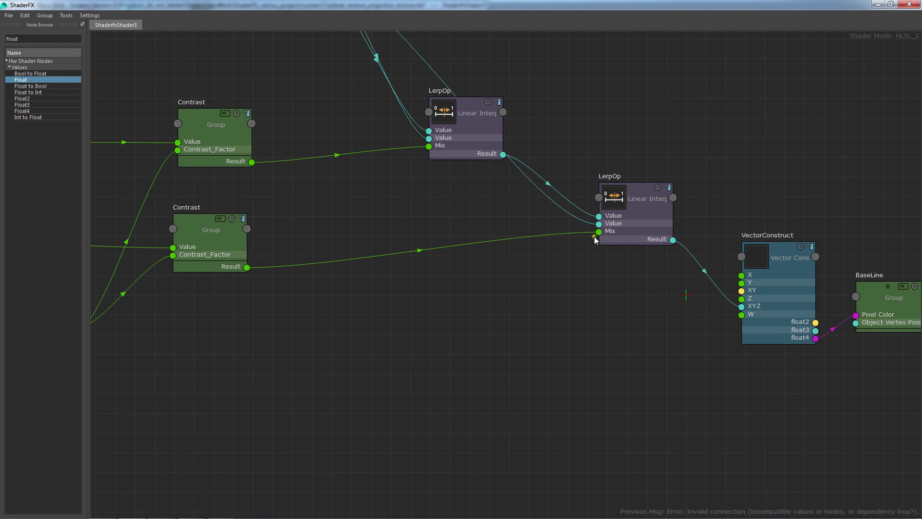
middle_click_drag(239, 120, 650, 212)
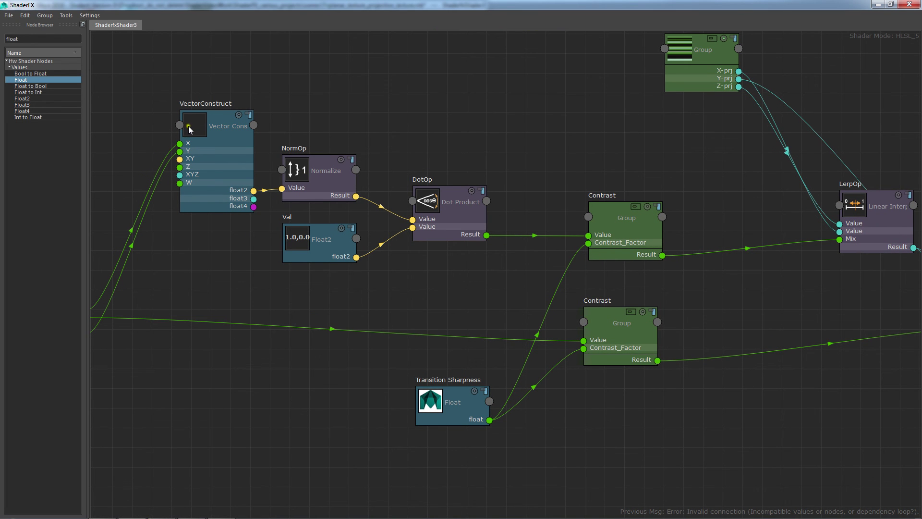
middle_click_drag(776, 172, 288, 156)
scroll(630, 226, "up", 2)
middle_click_drag(732, 235, 614, 140)
- Select the final LerpOp node that feeds VectorConstruct and turn on its preview swatch
left_click_drag(429, 246, 422, 263)
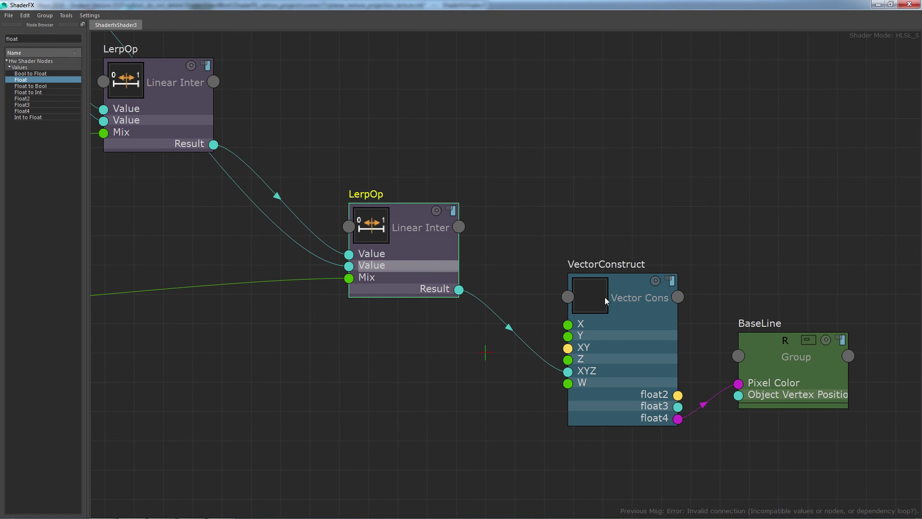
left_click(436, 211)
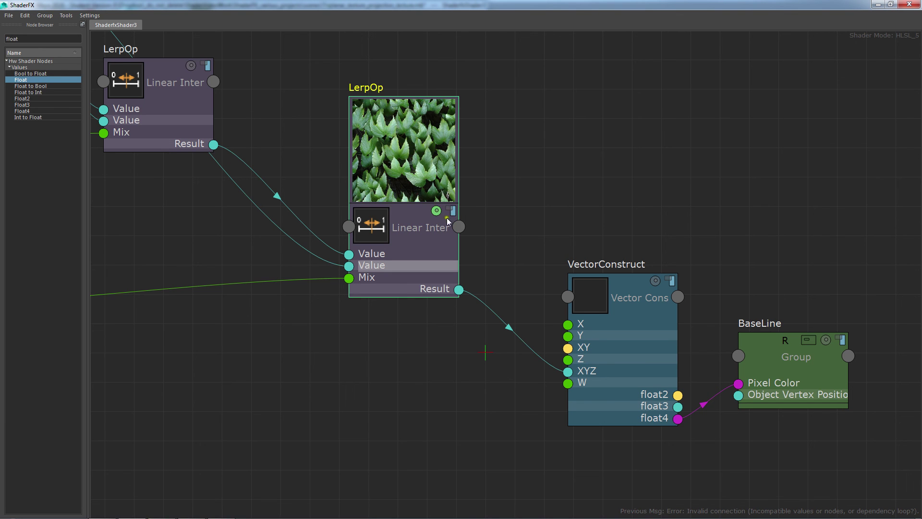
left_click(436, 212)
left_click(436, 211)
- Restore ShaderFX to a smaller window, frame the bust in the viewport, and keep both the head and LerpOp swatch in view
left_click_drag(565, 3, 543, 431)
left_click_drag(521, 356, 506, 340, "alt")
middle_click_drag(448, 221, 448, 239, "alt")
right_click_drag(486, 239, 471, 253, "alt")
left_click_drag(468, 432, 461, 188)
middle_click_drag(457, 307, 451, 354, "alt")
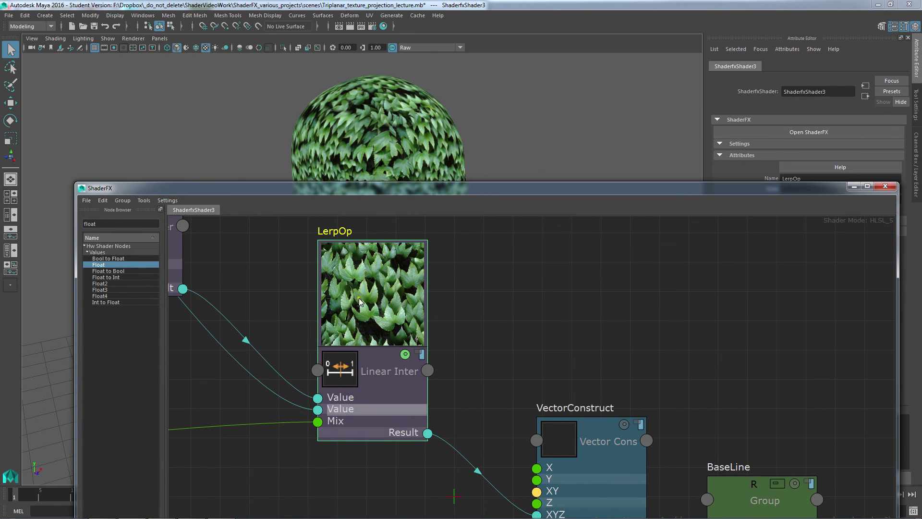
- Select the bust mesh, set it as the swatch geometry for the LerpOp preview, and close the Output Window
right_click(366, 265)
mouse_move(410, 309)
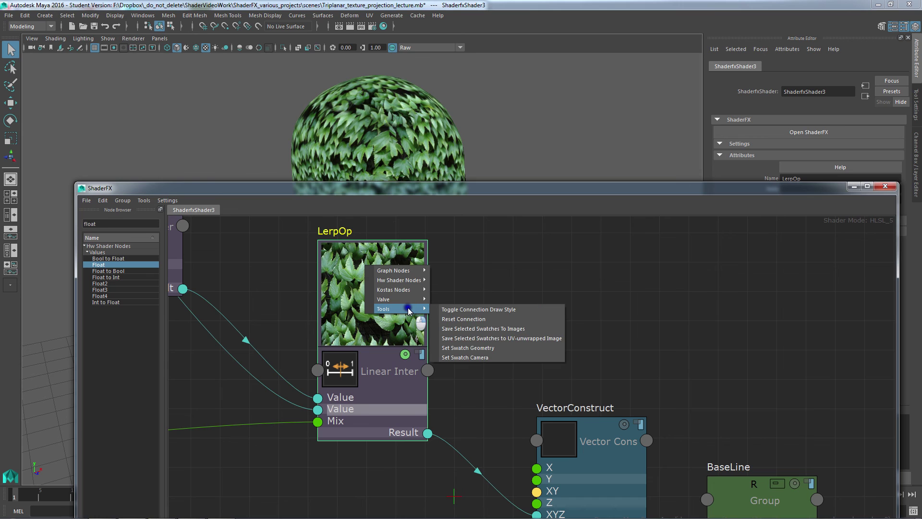
left_click(522, 347)
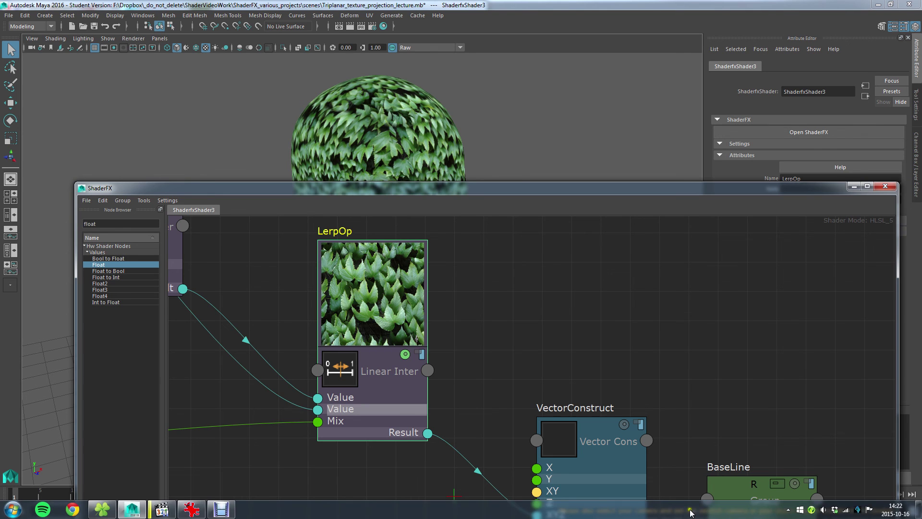
left_click(394, 120)
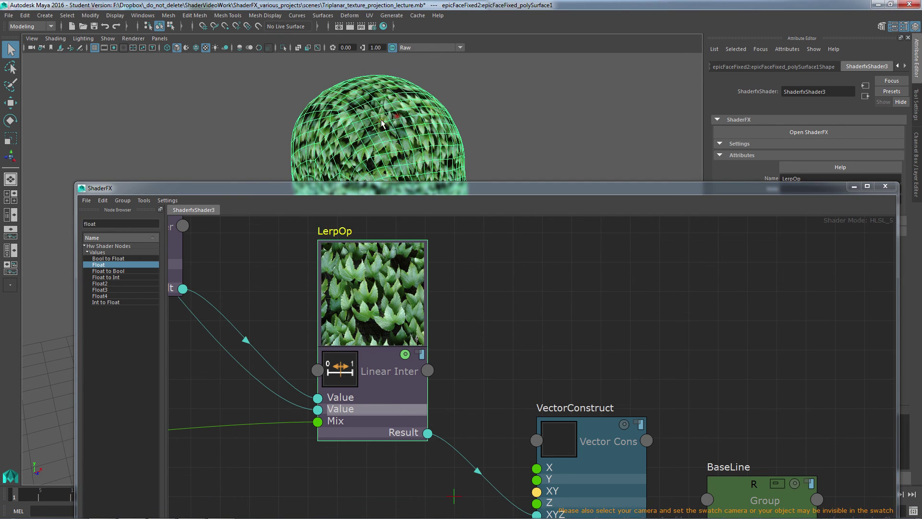
right_click(382, 275)
mouse_move(420, 315)
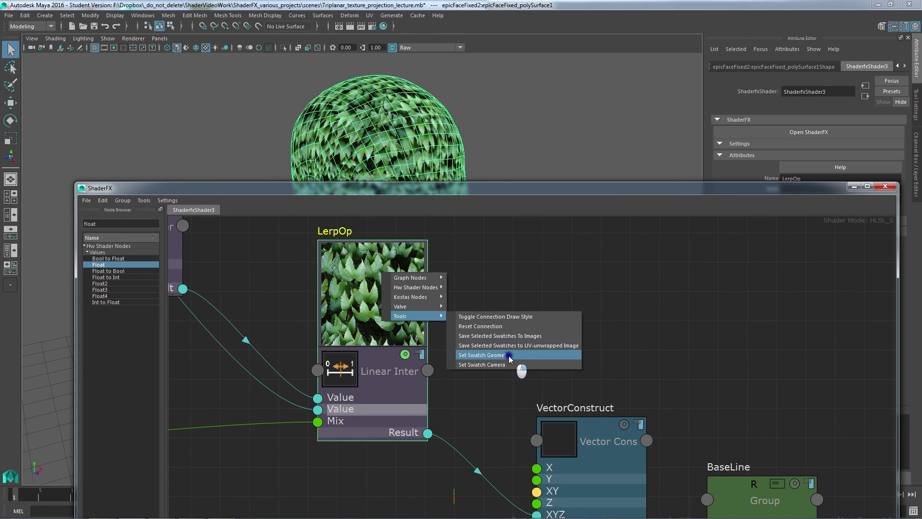
left_click(482, 355)
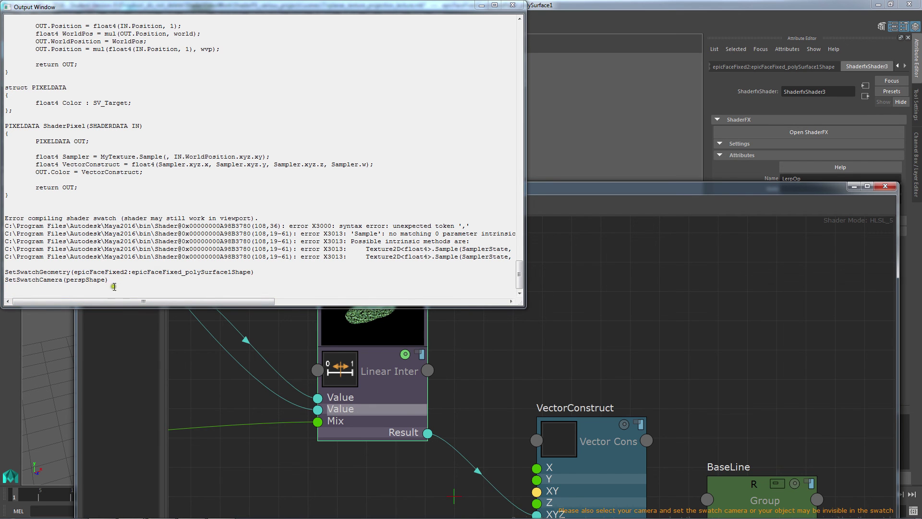
left_click(513, 5)
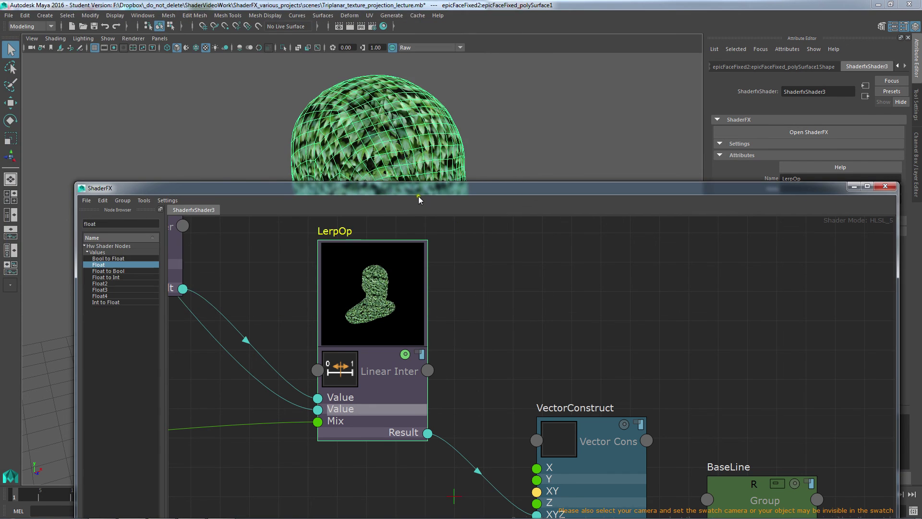
- Move the ShaderFX window higher so the whole LerpOp node shows, and look over the available swatch export commands
left_click_drag(464, 193, 464, 190)
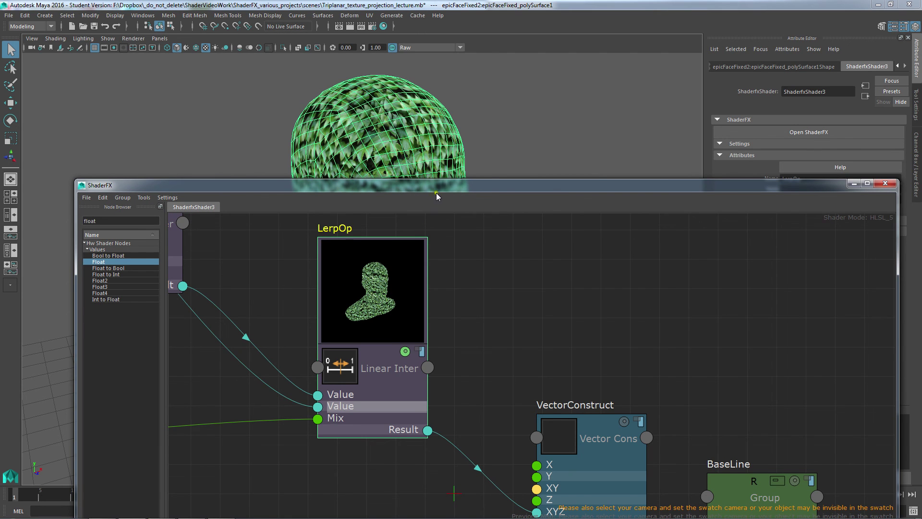
left_click_drag(436, 192, 456, 75)
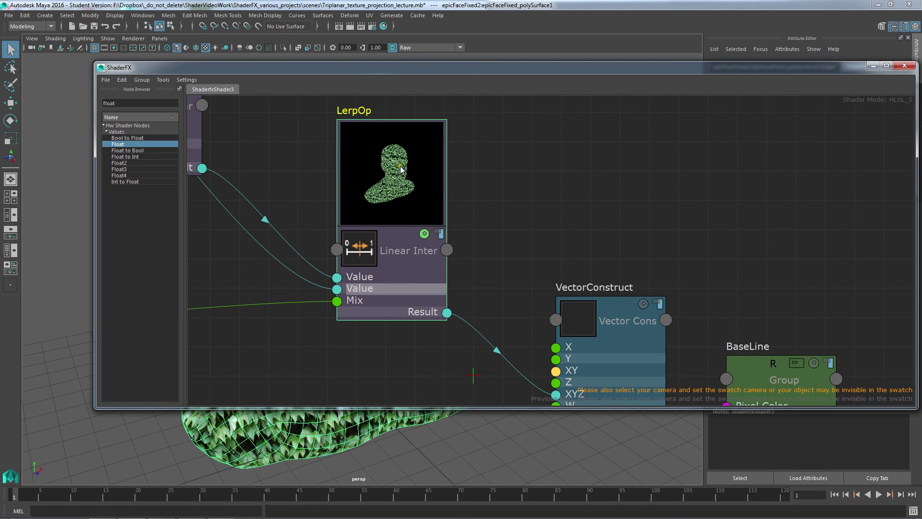
right_click(426, 159)
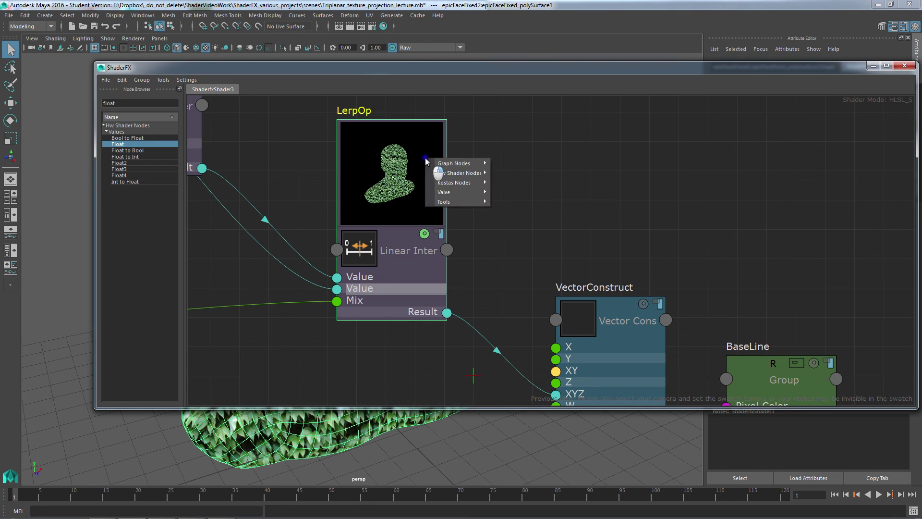
left_click(446, 202)
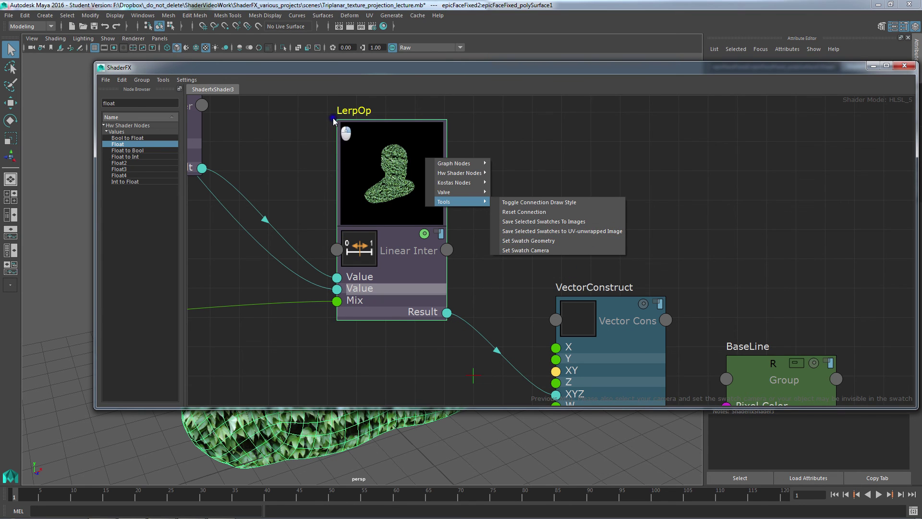
left_click(281, 164)
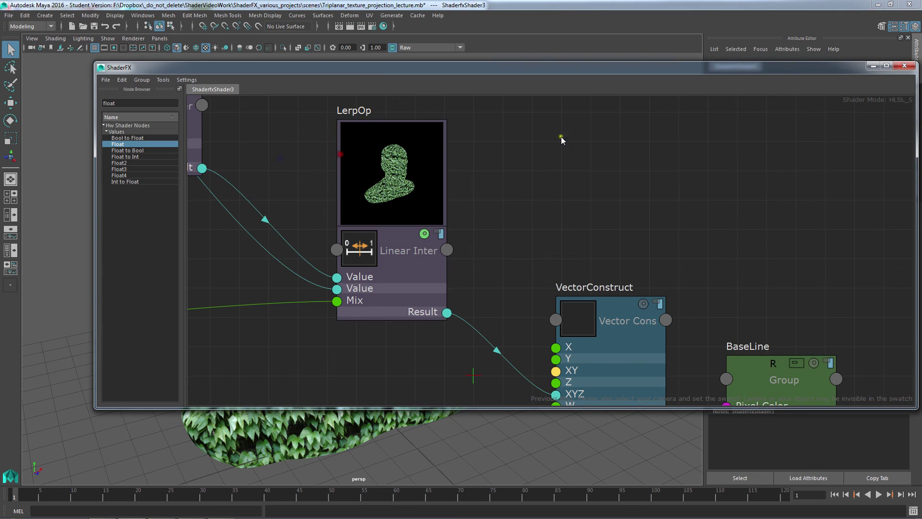
- Select the LerpOp node and save its swatch to a UV-unwrapped image
right_click(390, 149)
mouse_move(432, 191)
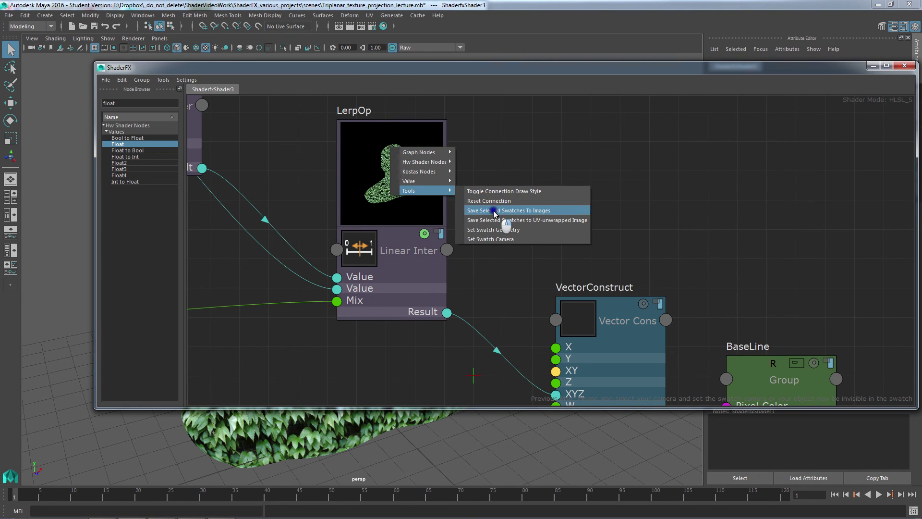
left_click(503, 222)
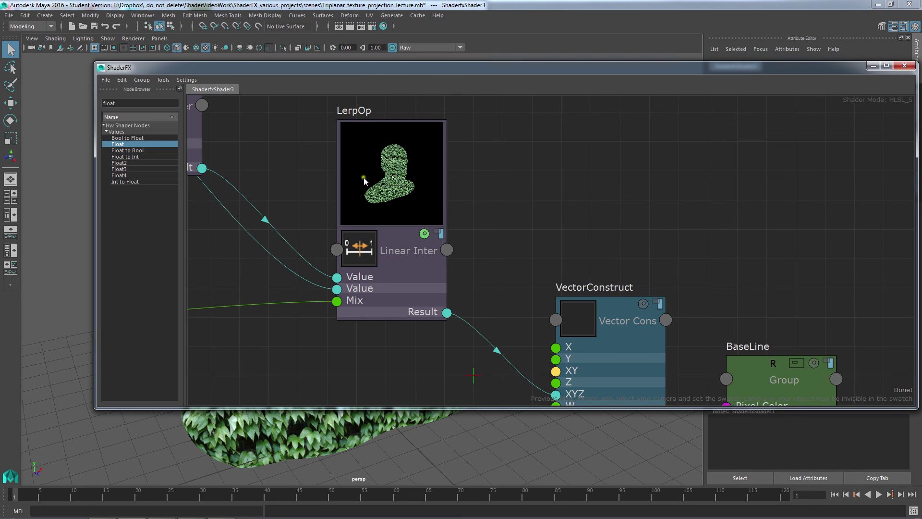
left_click(405, 240)
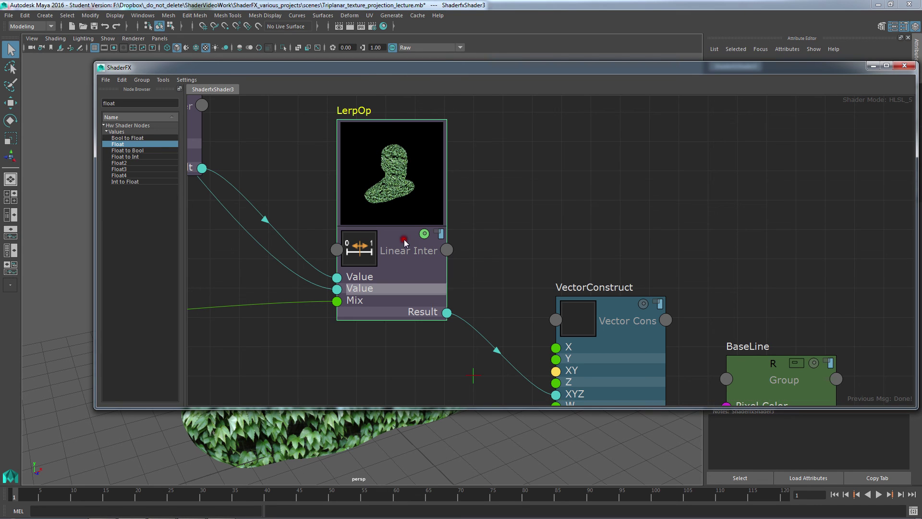
right_click(399, 165)
mouse_move(417, 205)
left_click(537, 236)
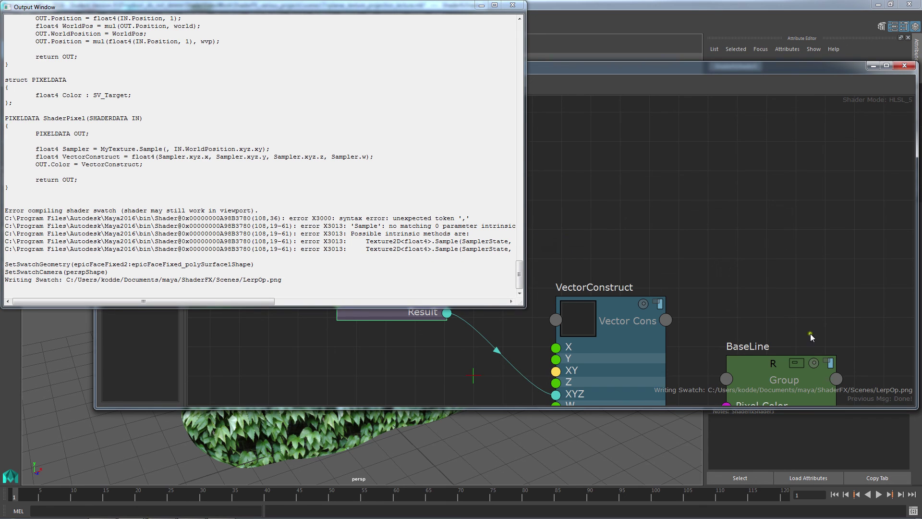
- Check the Output Window for the written swatch and highlight the file path of LerpOp.png
right_click(818, 384)
left_click(778, 314)
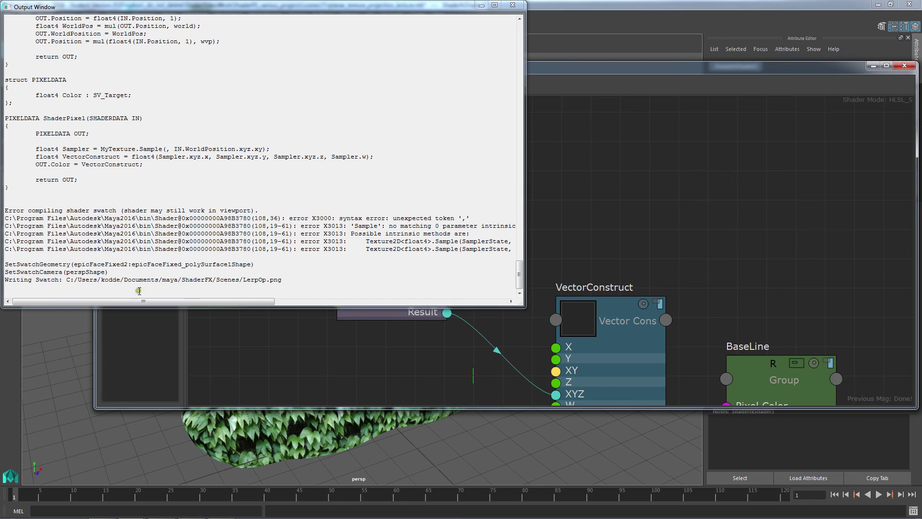
left_click_drag(67, 281, 297, 281)
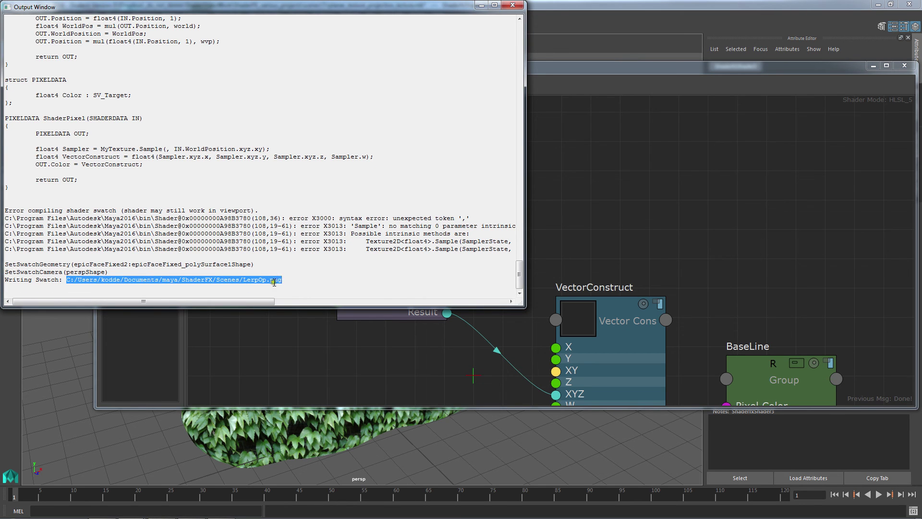
- Return to the ShaderFX graph, reselect the LerpOp node and save its UV-unwrapped swatch image again
left_click(401, 352)
right_click(399, 153)
mouse_move(434, 196)
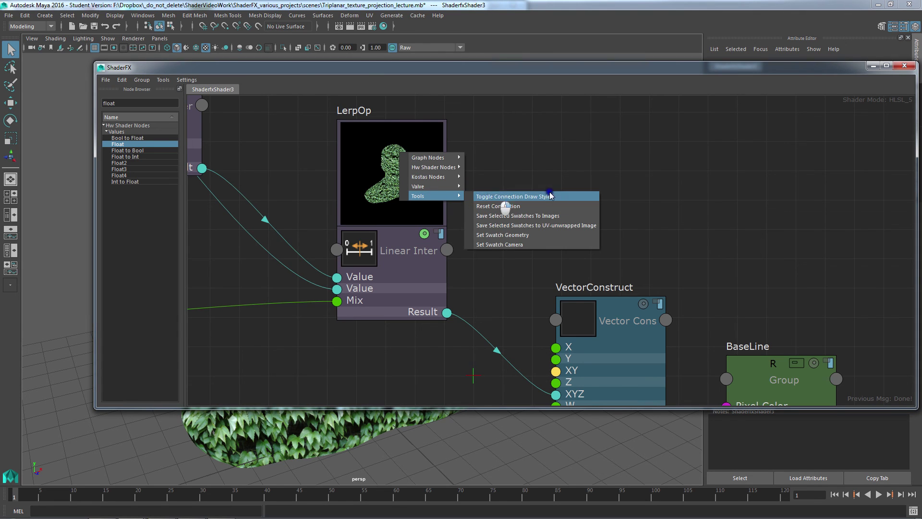
right_click(561, 229)
right_click(388, 171)
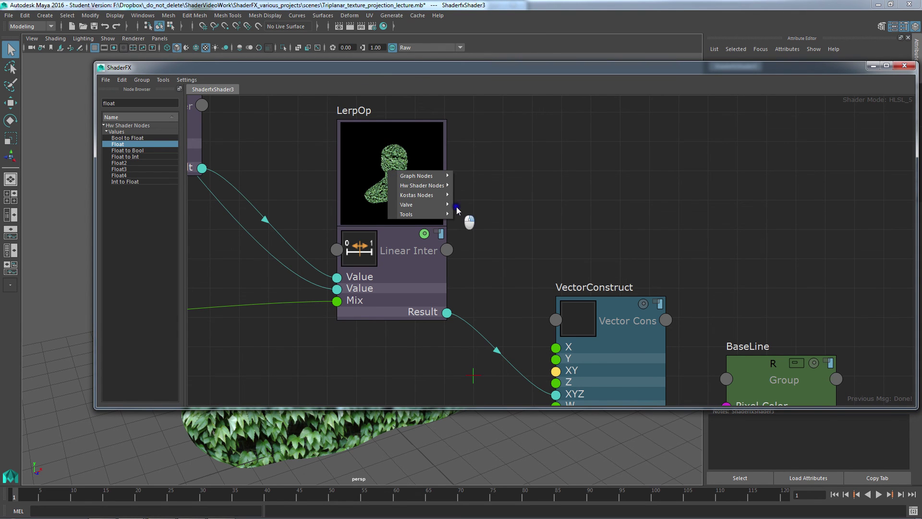
mouse_move(438, 214)
left_click(518, 236)
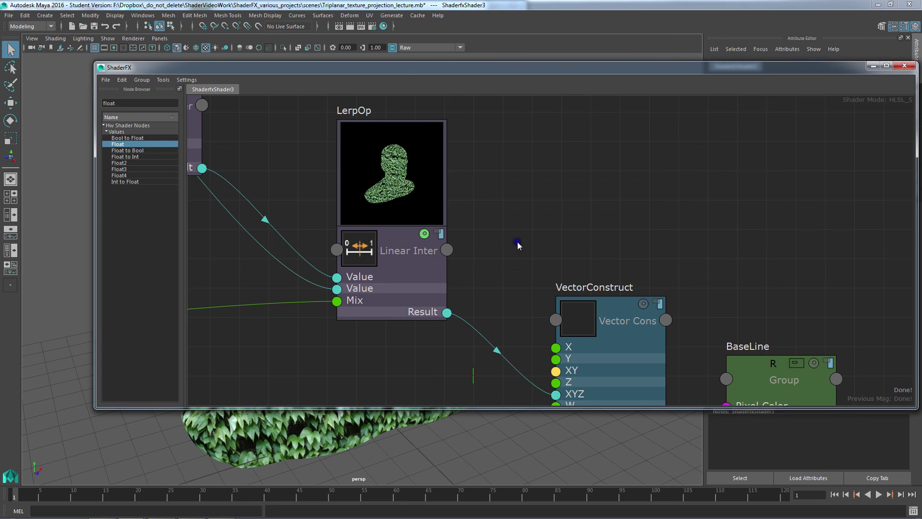
left_click(365, 192)
right_click(415, 164)
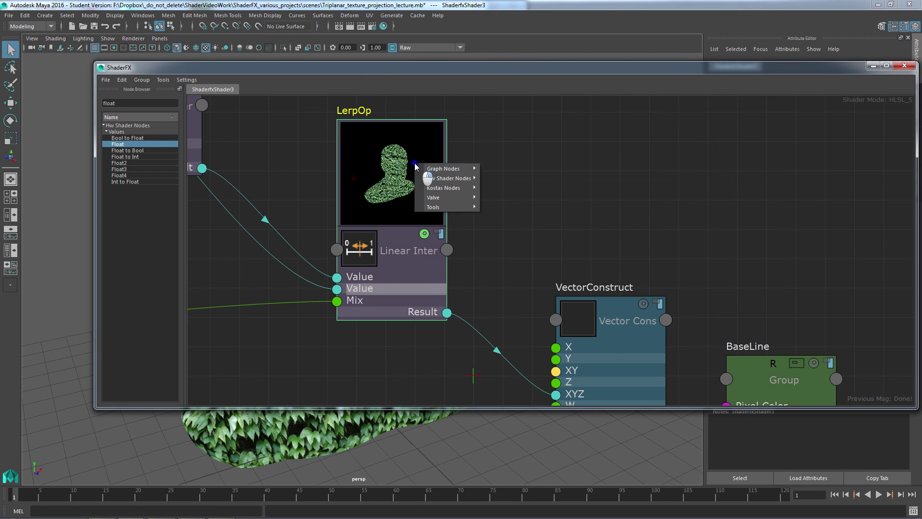
mouse_move(442, 206)
left_click(547, 236)
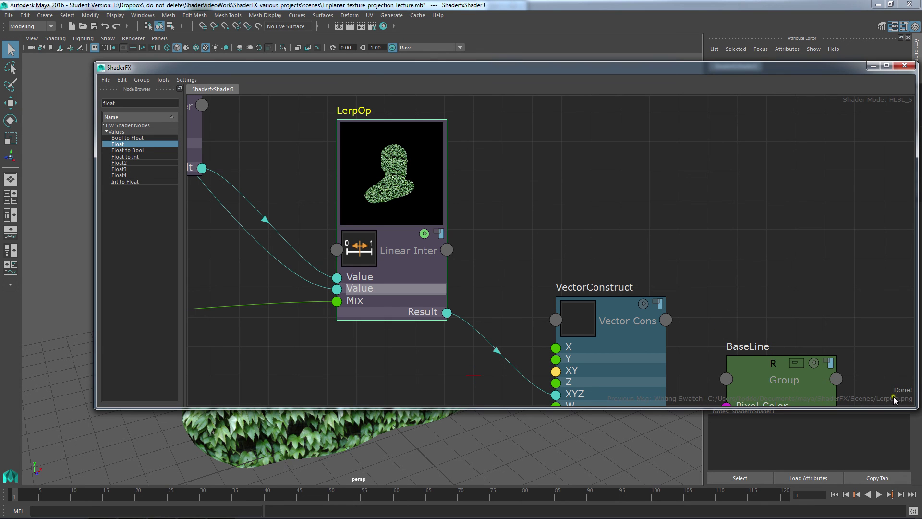
- Close ShaderFX and frame the whole ivy-textured bust in the perspective viewport at a three-quarter angle
middle_click_drag(844, 259, 787, 394, "alt")
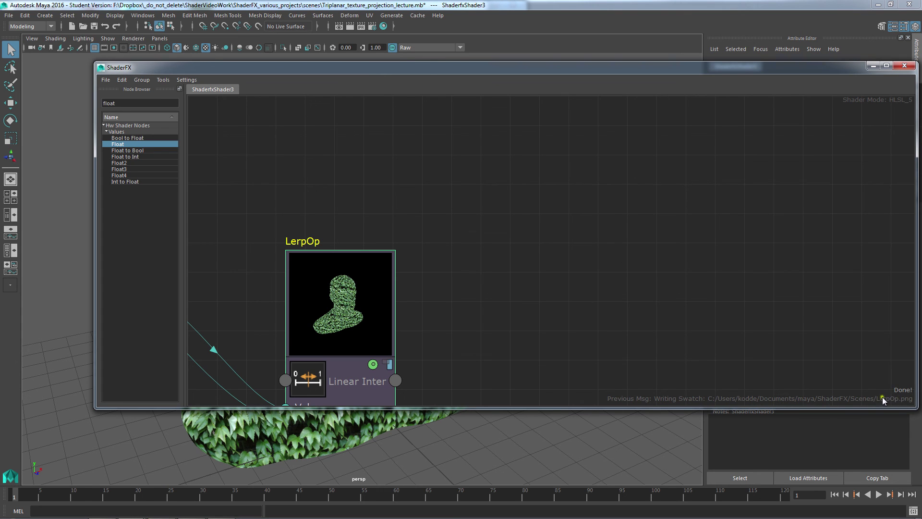
left_click(905, 66)
left_click_drag(428, 194, 457, 176, "alt")
middle_click_drag(492, 177, 464, 186, "alt")
right_click_drag(561, 201, 478, 196, "alt")
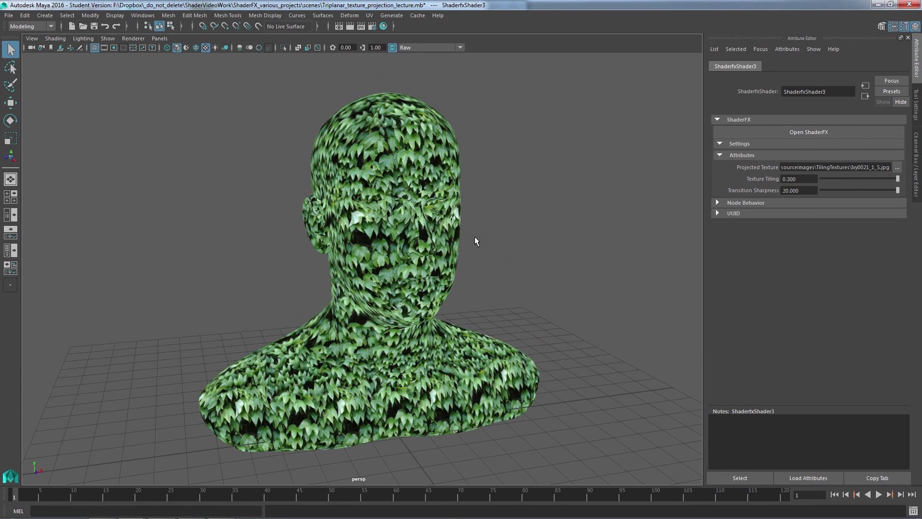